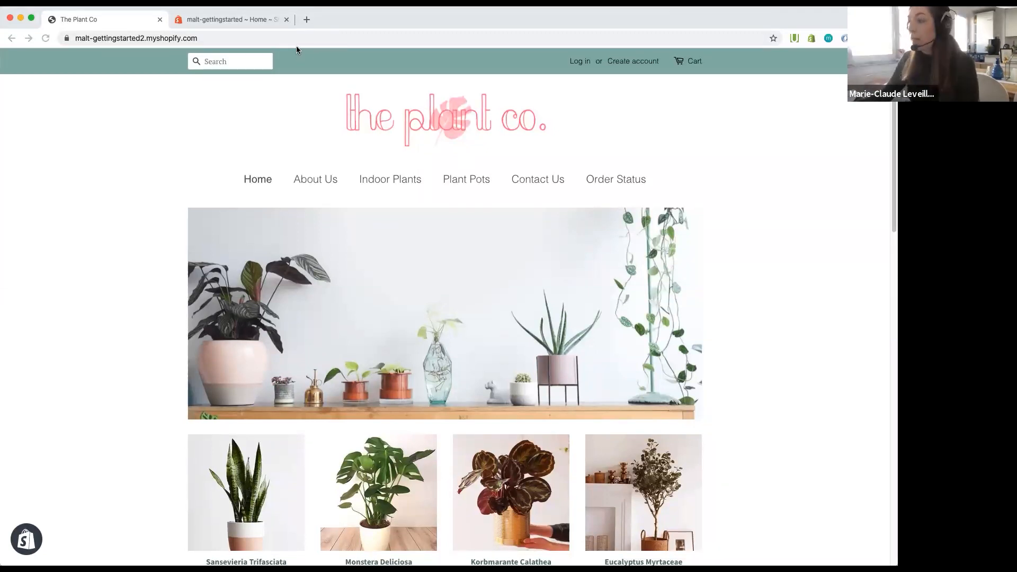
Step: Examine the storefront home page from the banner and featured products through the video, newsletter signup and footer
{"action": "scroll", "coordinate": [706, 343], "scroll_direction": "down", "scroll_amount": 5}
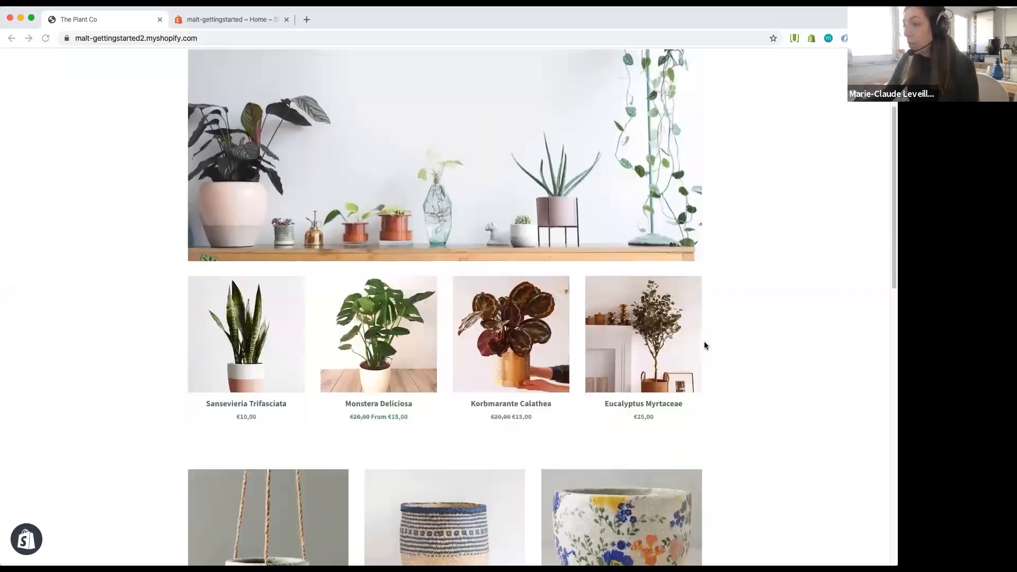
{"action": "scroll", "coordinate": [704, 344], "scroll_direction": "down", "scroll_amount": 5}
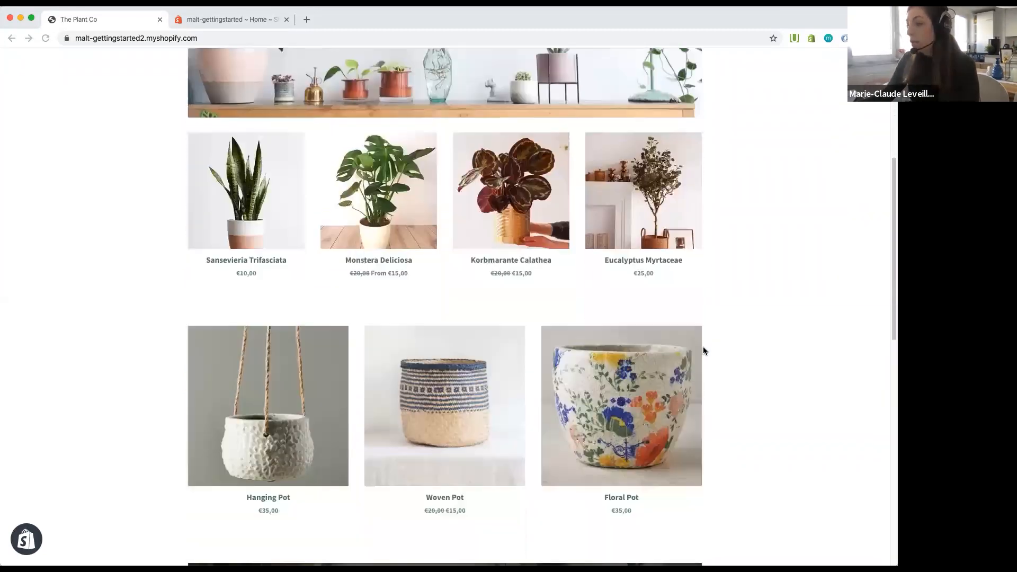
{"action": "scroll", "coordinate": [703, 350], "scroll_direction": "up", "scroll_amount": 10}
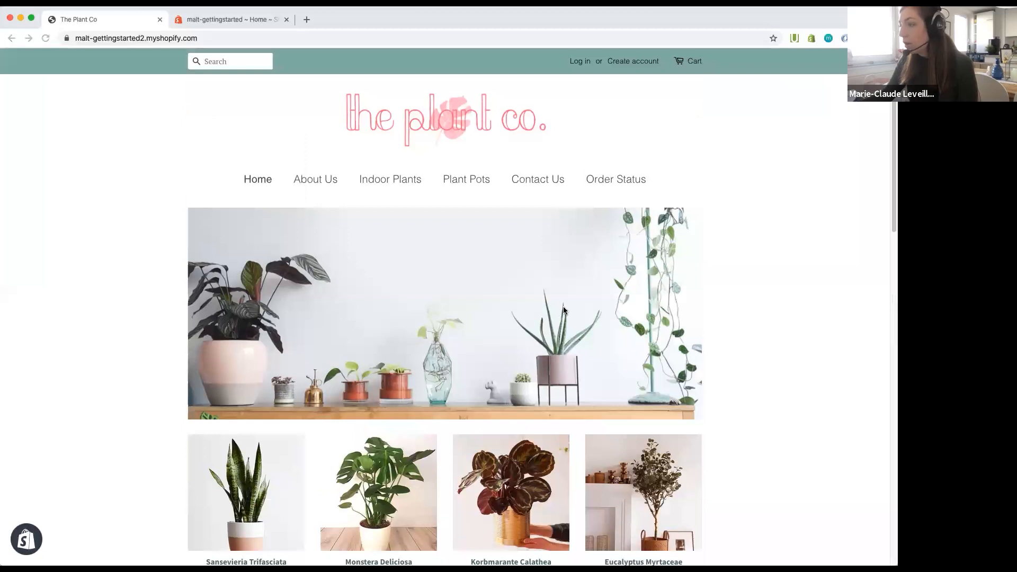
{"action": "scroll", "coordinate": [564, 310], "scroll_direction": "down", "scroll_amount": 1}
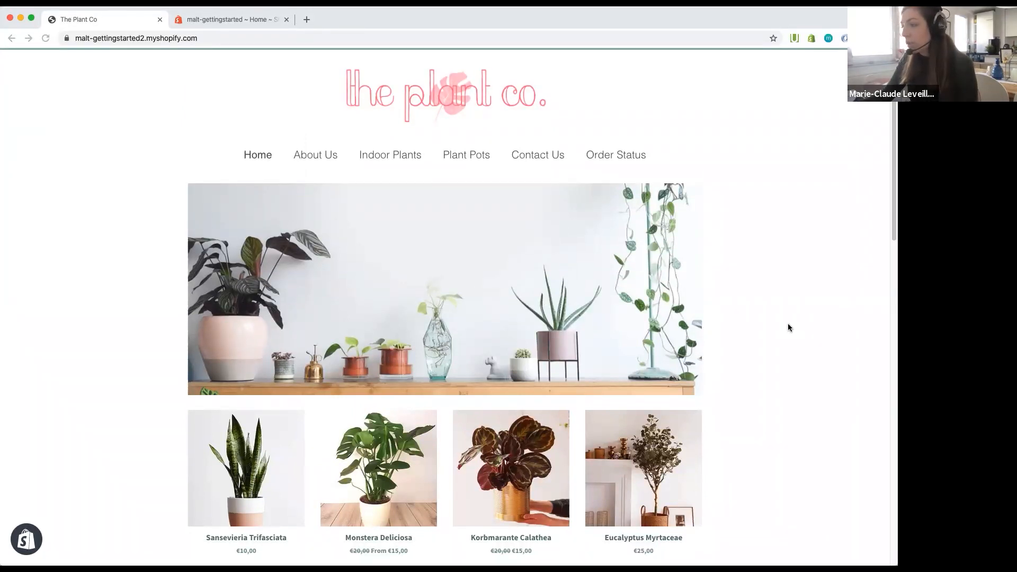
{"action": "scroll", "coordinate": [788, 328], "scroll_direction": "down", "scroll_amount": 5}
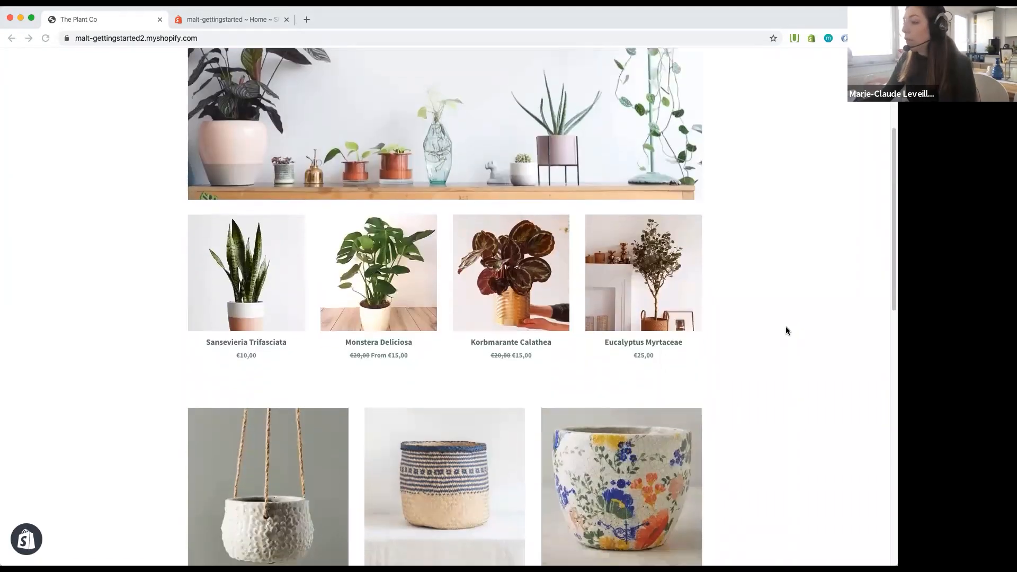
{"action": "scroll", "coordinate": [777, 332], "scroll_direction": "down", "scroll_amount": 2}
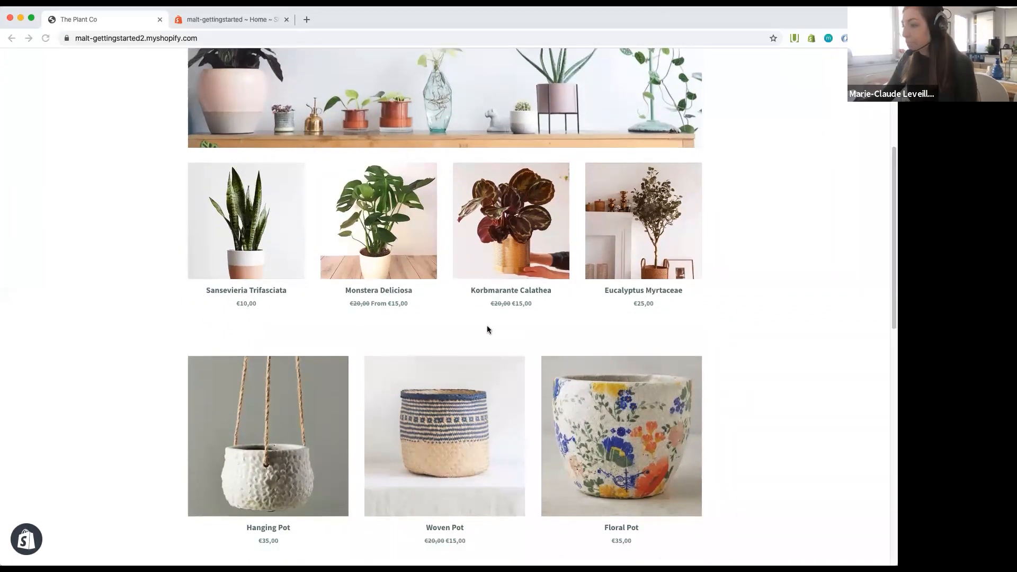
{"action": "scroll", "coordinate": [486, 330], "scroll_direction": "down", "scroll_amount": 1}
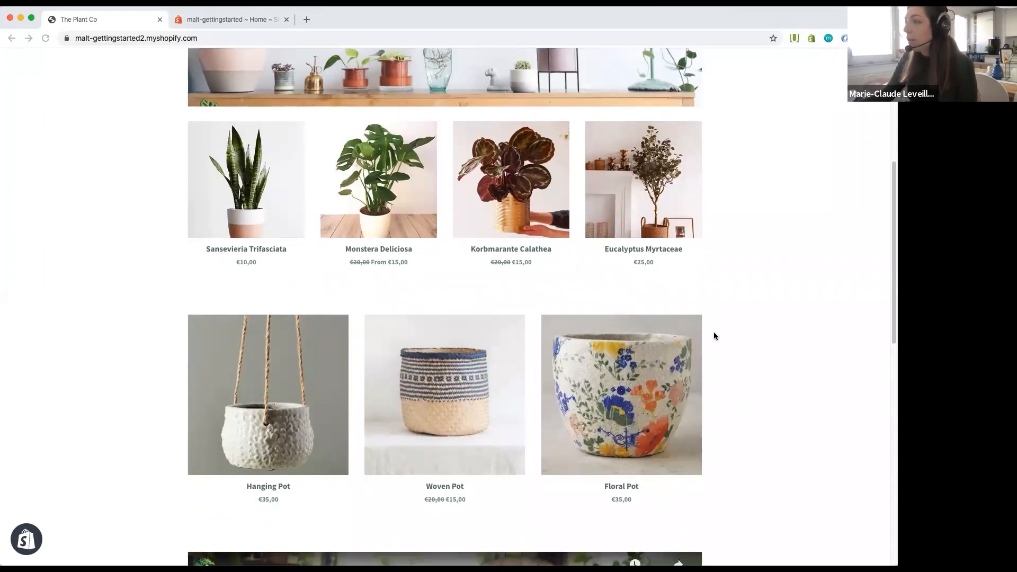
{"action": "scroll", "coordinate": [710, 337], "scroll_direction": "down", "scroll_amount": 4}
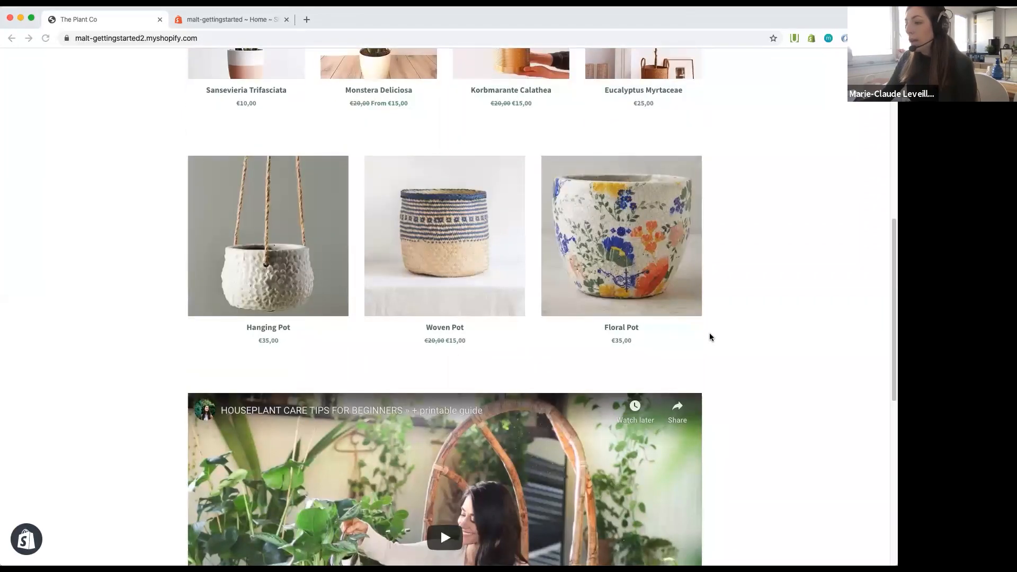
{"action": "scroll", "coordinate": [710, 337], "scroll_direction": "down", "scroll_amount": 5}
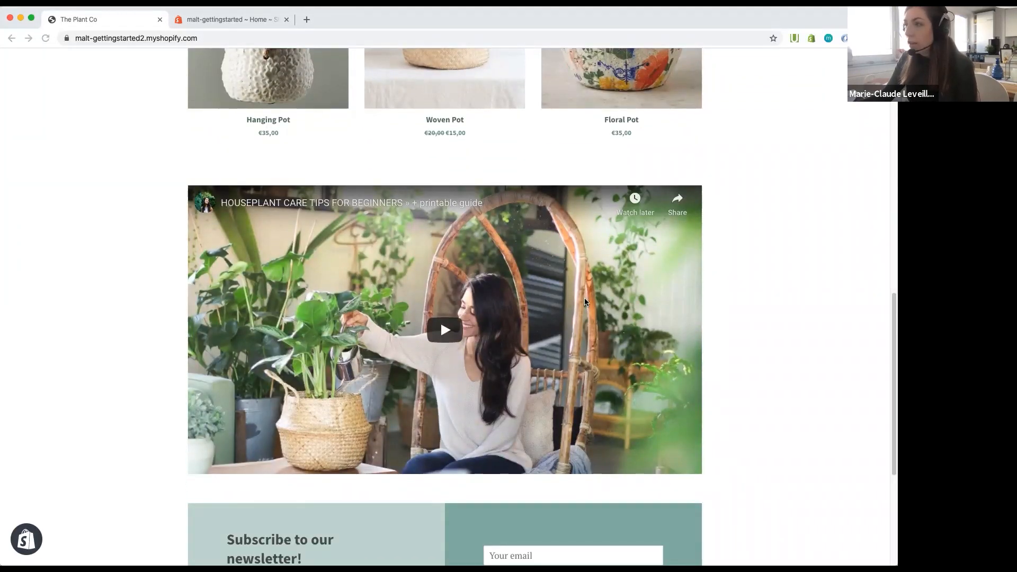
{"action": "scroll", "coordinate": [560, 421], "scroll_direction": "down", "scroll_amount": 1}
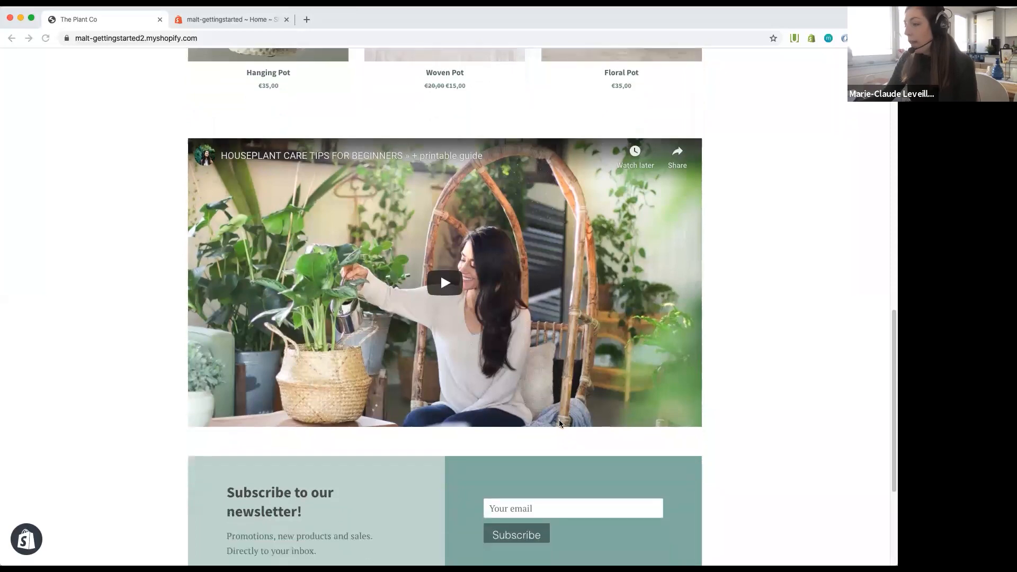
{"action": "scroll", "coordinate": [560, 422], "scroll_direction": "down", "scroll_amount": 3}
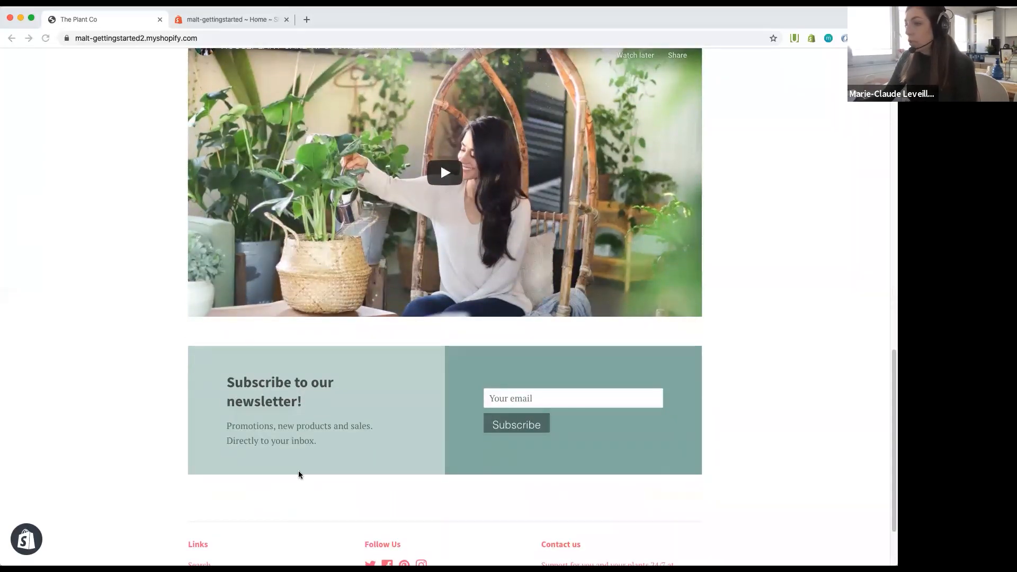
{"action": "scroll", "coordinate": [458, 438], "scroll_direction": "down", "scroll_amount": 2}
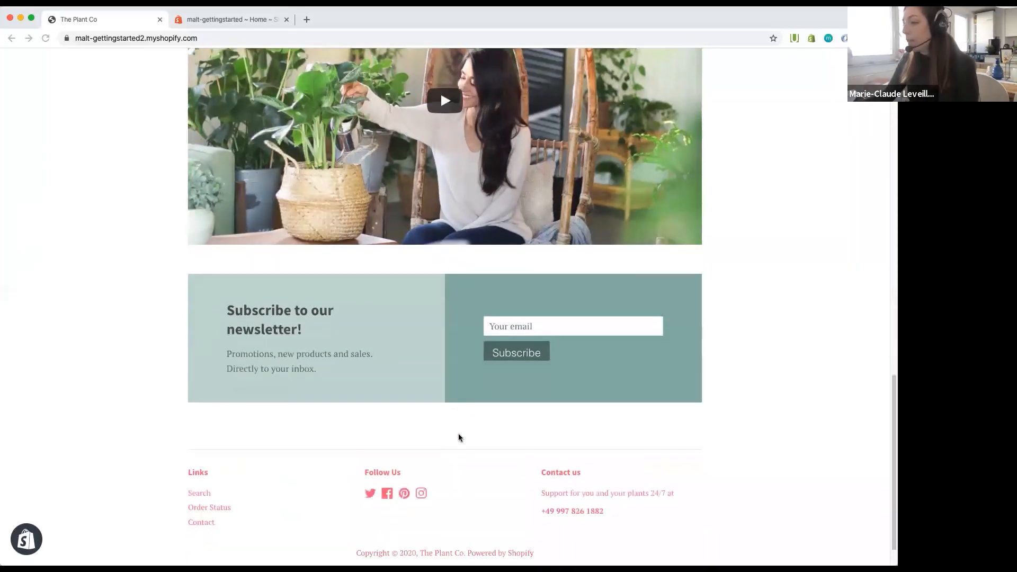
{"action": "scroll", "coordinate": [440, 438], "scroll_direction": "down", "scroll_amount": 1}
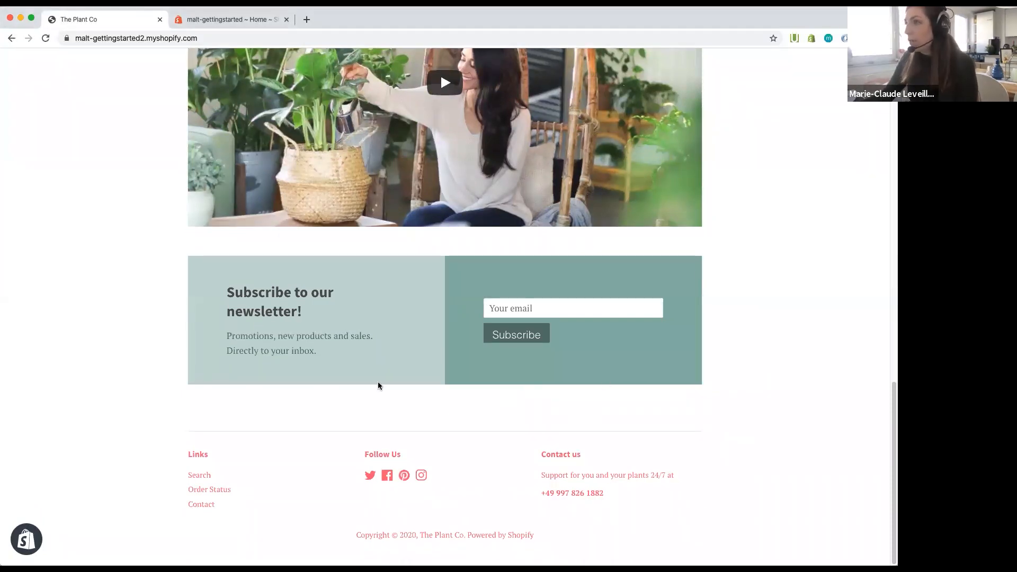
{"action": "scroll", "coordinate": [379, 381], "scroll_direction": "up", "scroll_amount": 20}
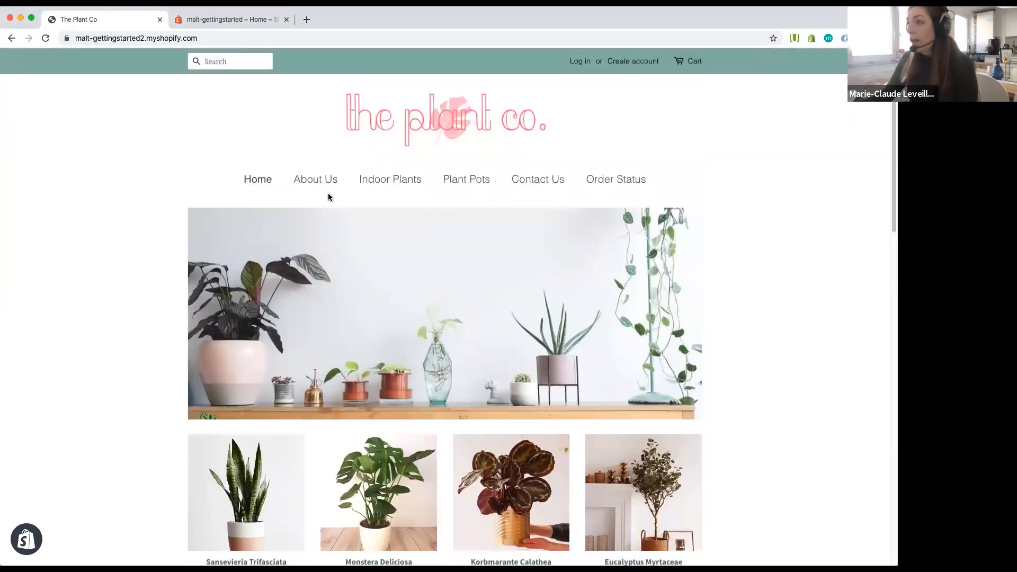
Step: View the storefront's About Us page and the form on its Contact Us page
{"action": "left_click", "coordinate": [329, 183]}
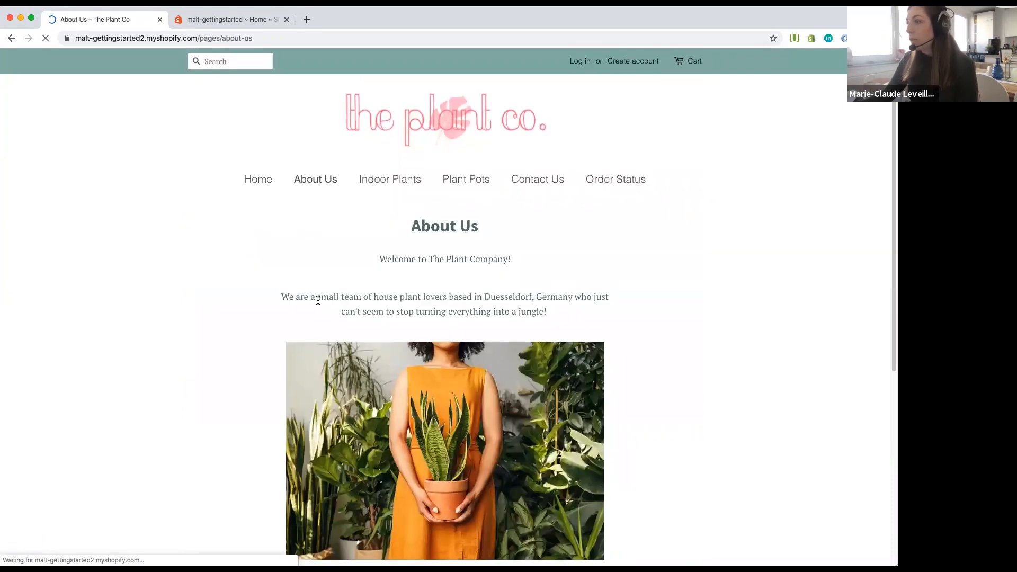
{"action": "scroll", "coordinate": [317, 305], "scroll_direction": "down", "scroll_amount": 2}
{"action": "scroll", "coordinate": [317, 306], "scroll_direction": "down", "scroll_amount": 2}
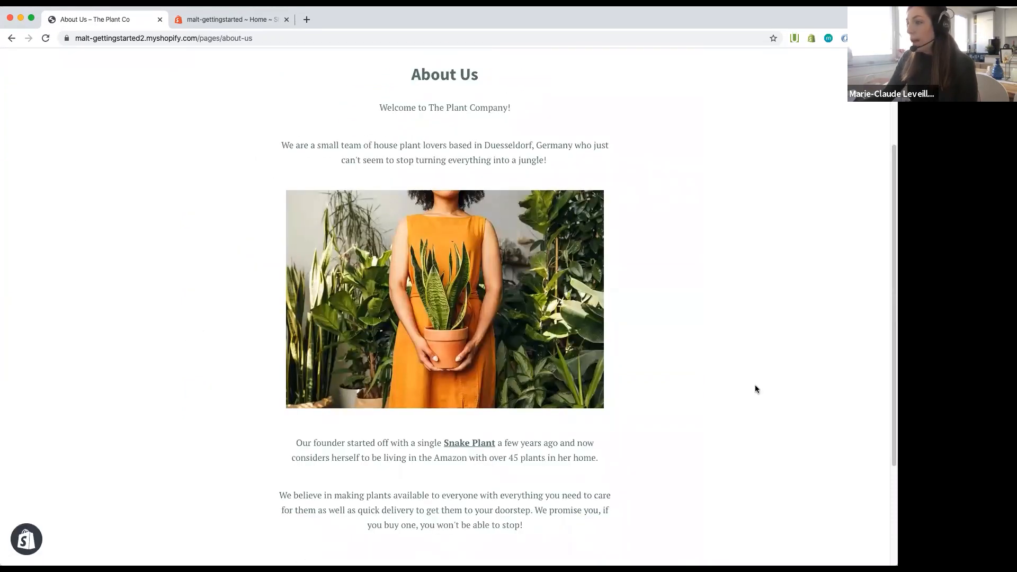
{"action": "scroll", "coordinate": [615, 433], "scroll_direction": "up", "scroll_amount": 4}
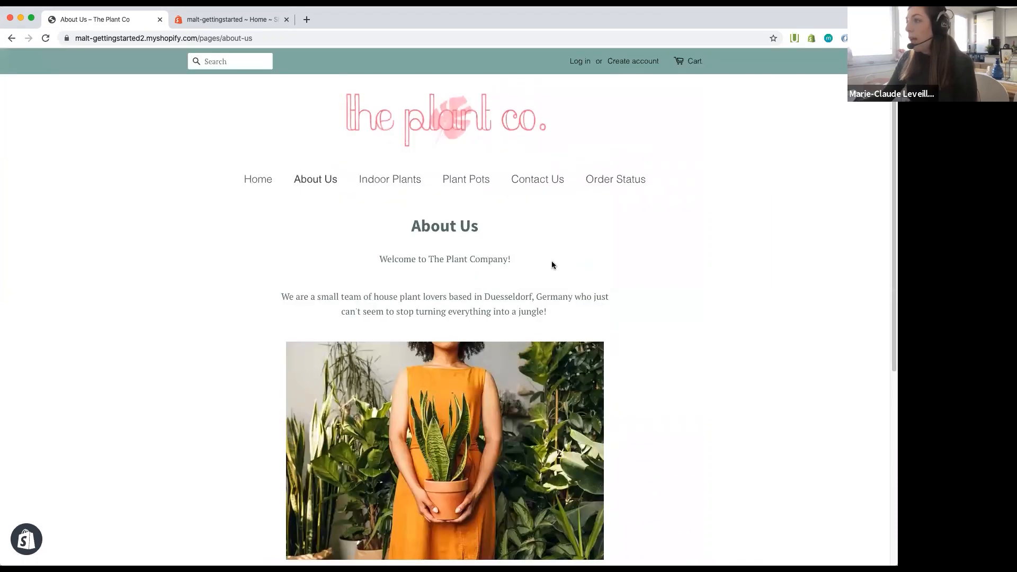
{"action": "left_click", "coordinate": [544, 182]}
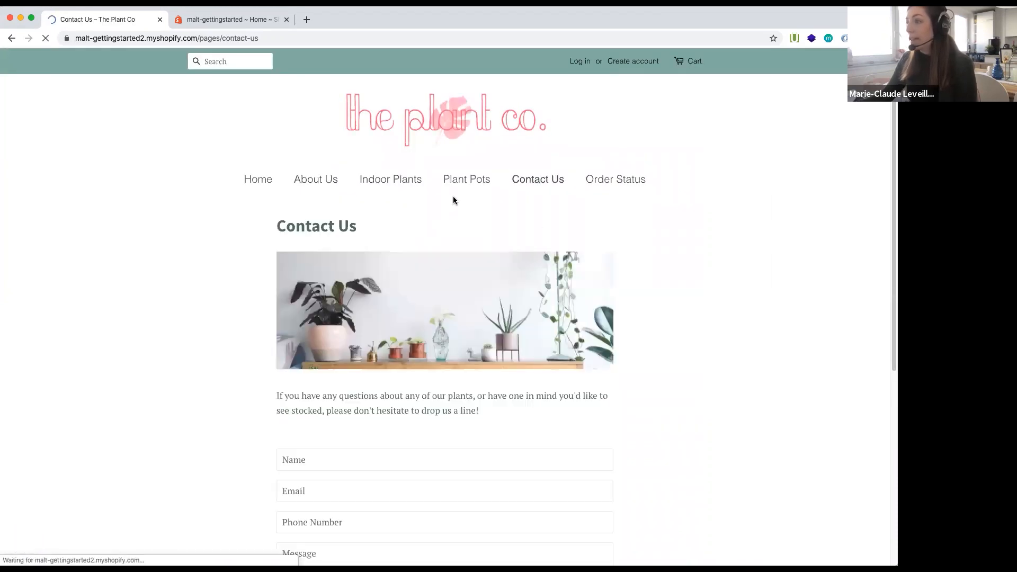
{"action": "scroll", "coordinate": [324, 392], "scroll_direction": "down", "scroll_amount": 2}
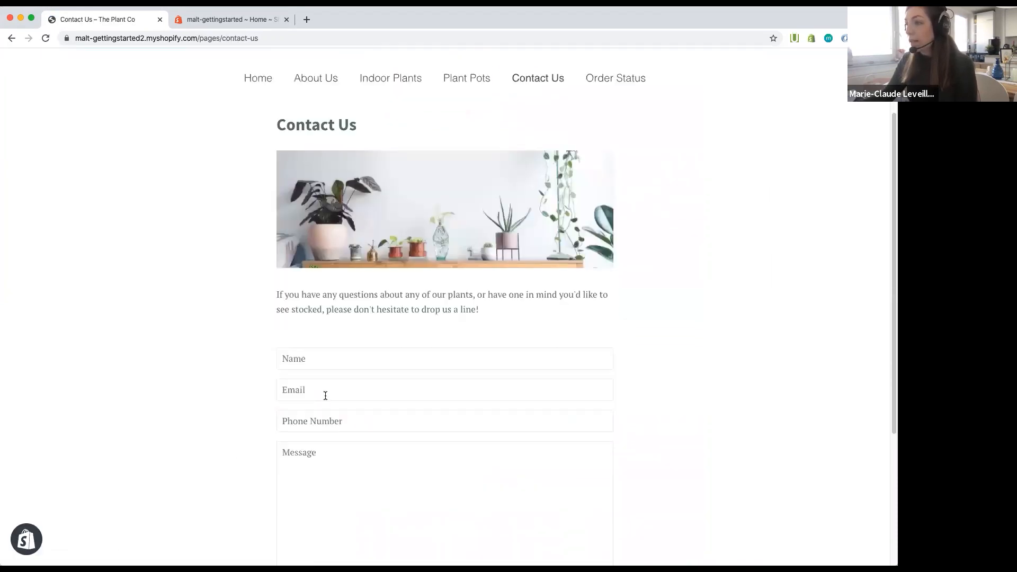
{"action": "scroll", "coordinate": [326, 393], "scroll_direction": "up", "scroll_amount": 2}
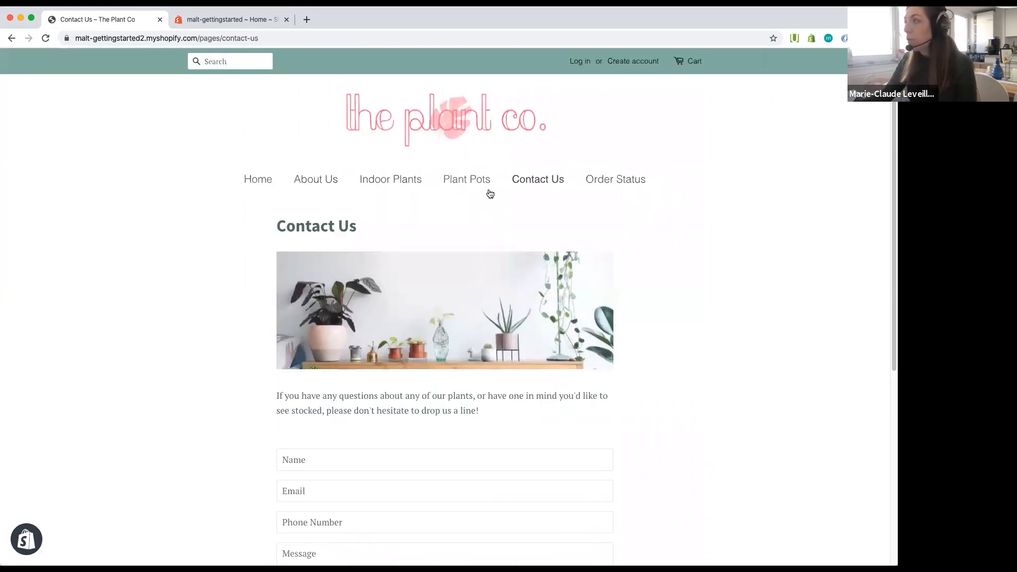
Step: View the Indoor Plants and Plant Pots collections and the Order Status page, ending on the storefront's home page
{"action": "left_click", "coordinate": [365, 180]}
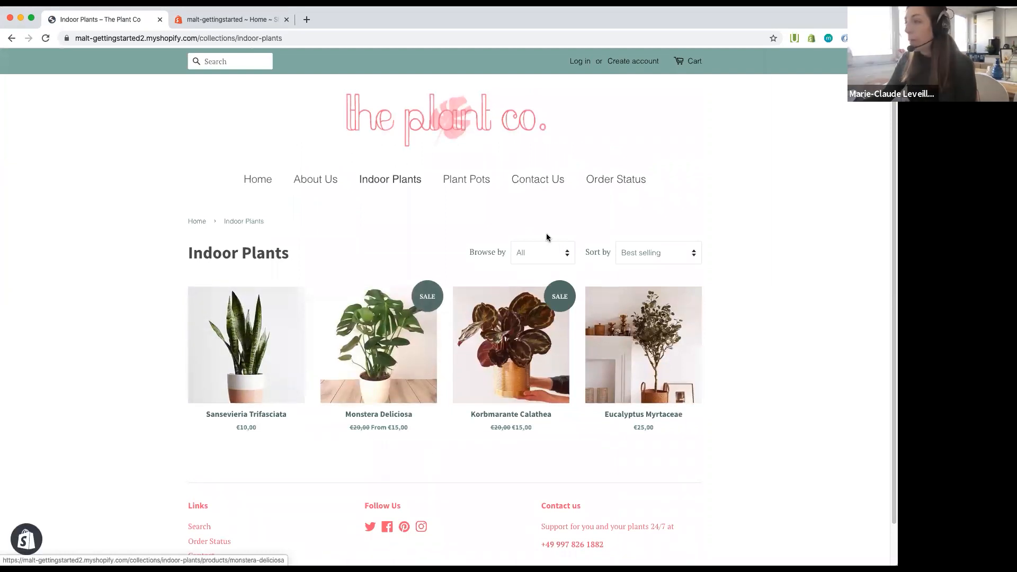
{"action": "left_click", "coordinate": [339, 394]}
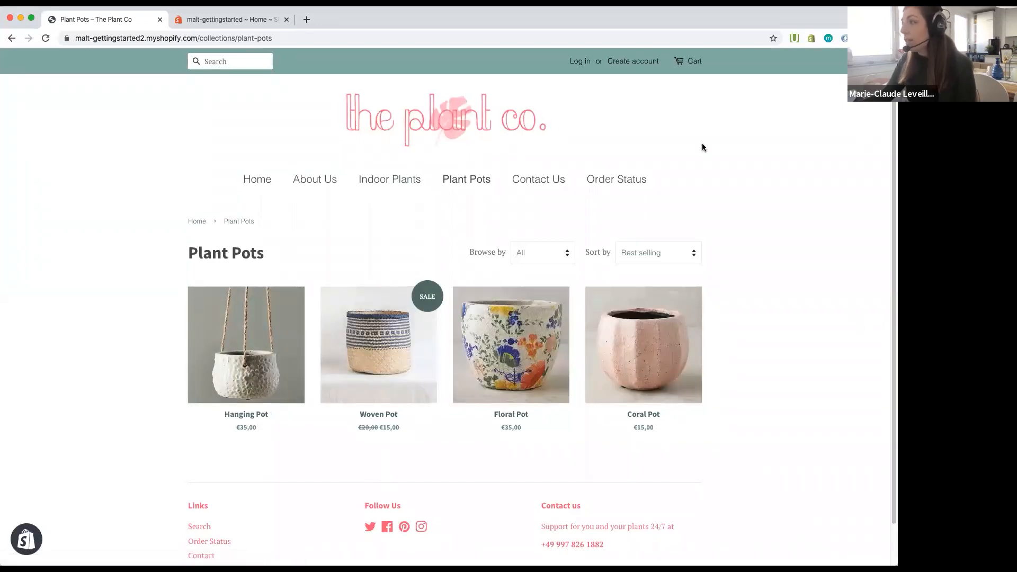
{"action": "left_click", "coordinate": [606, 182]}
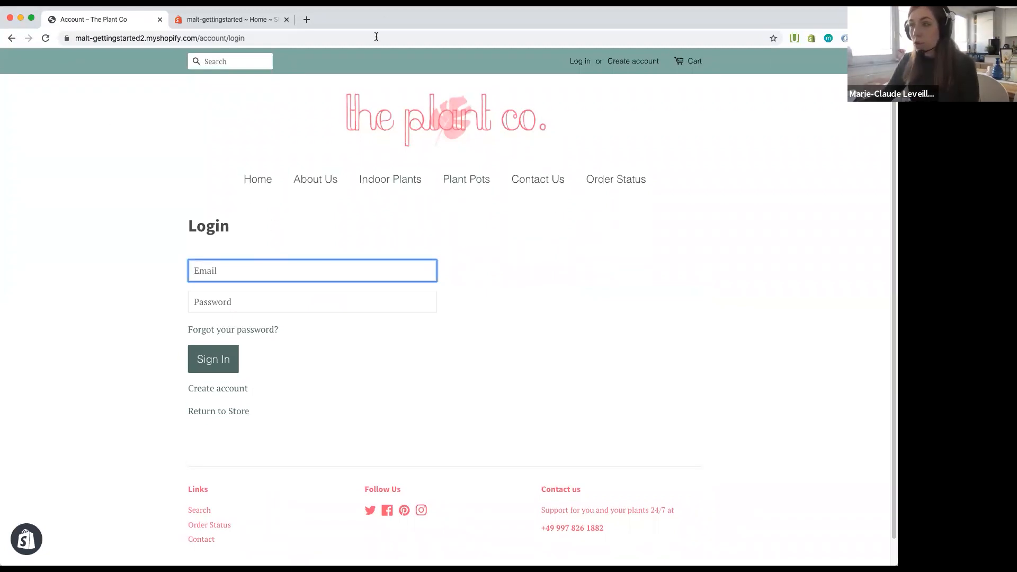
{"action": "left_click", "coordinate": [256, 181]}
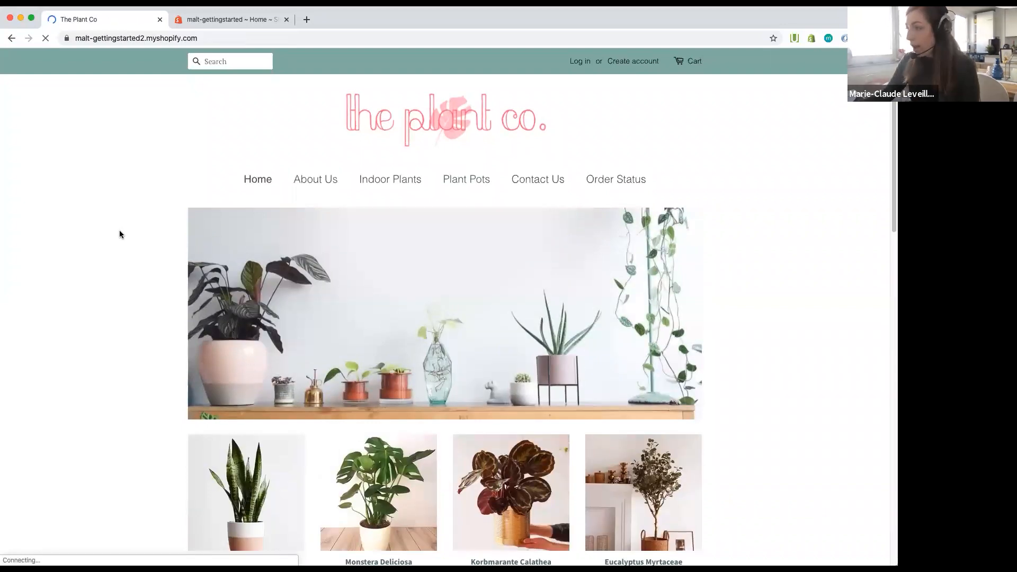
Step: Switch to the malt-gettingstarted store admin and start adding a new product
{"action": "left_click", "coordinate": [208, 22]}
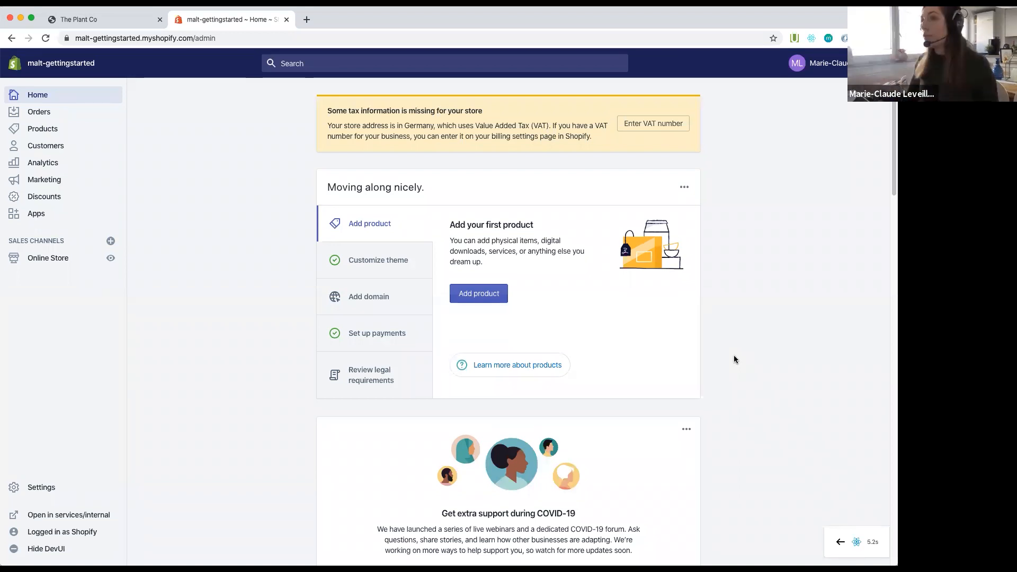
{"action": "left_click", "coordinate": [96, 21]}
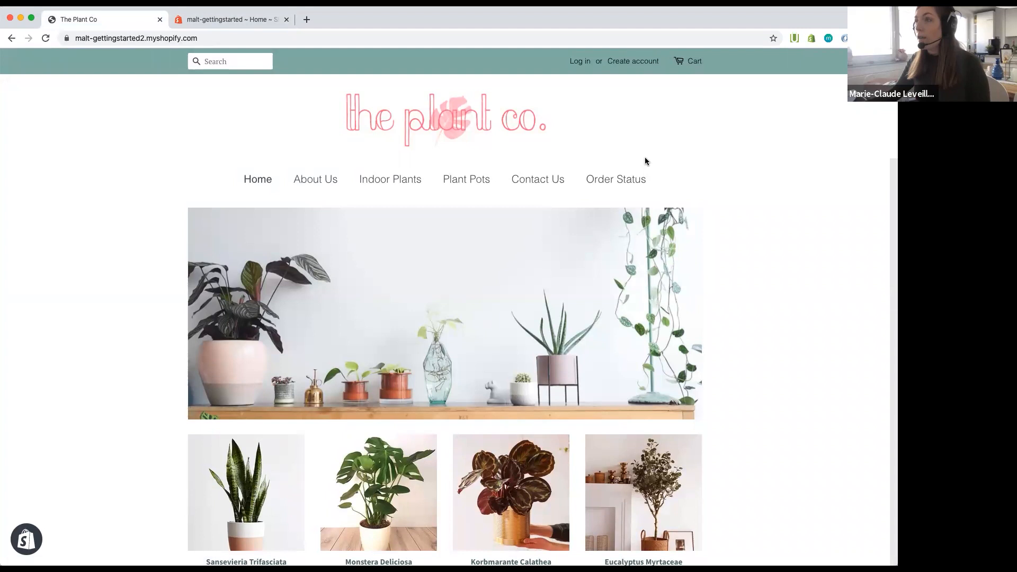
{"action": "left_click", "coordinate": [221, 20]}
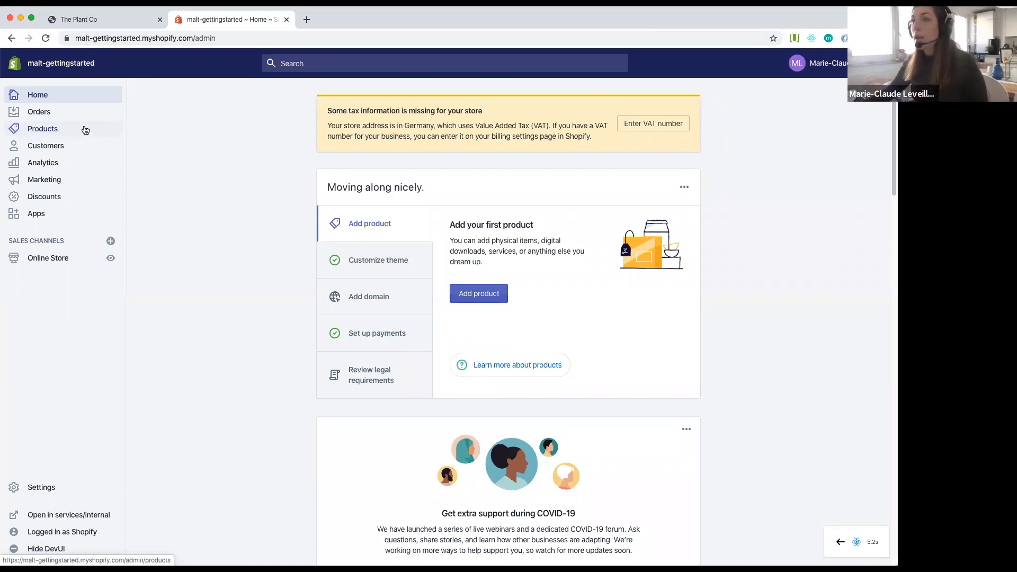
{"action": "left_click", "coordinate": [66, 129]}
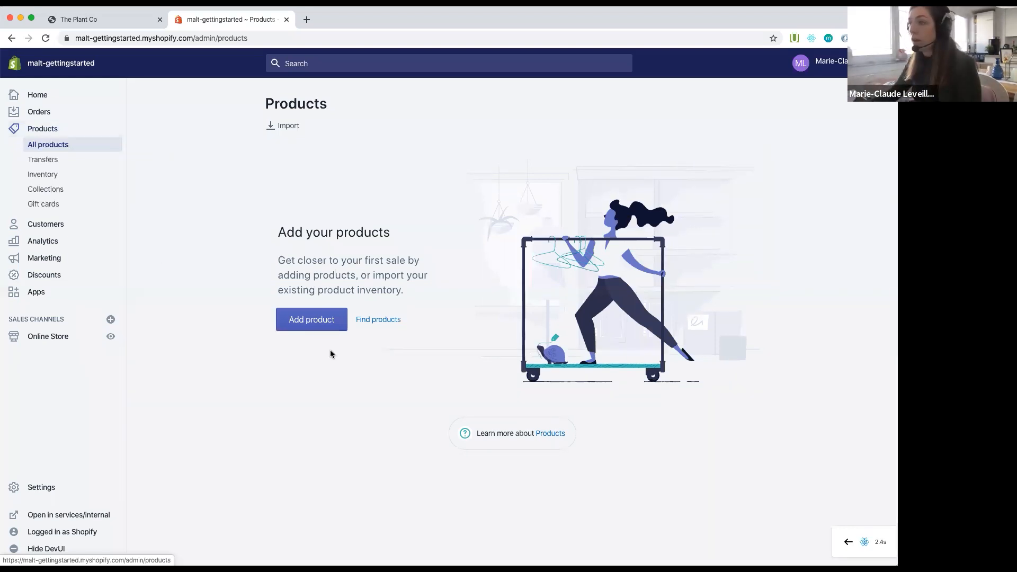
{"action": "left_click", "coordinate": [325, 325]}
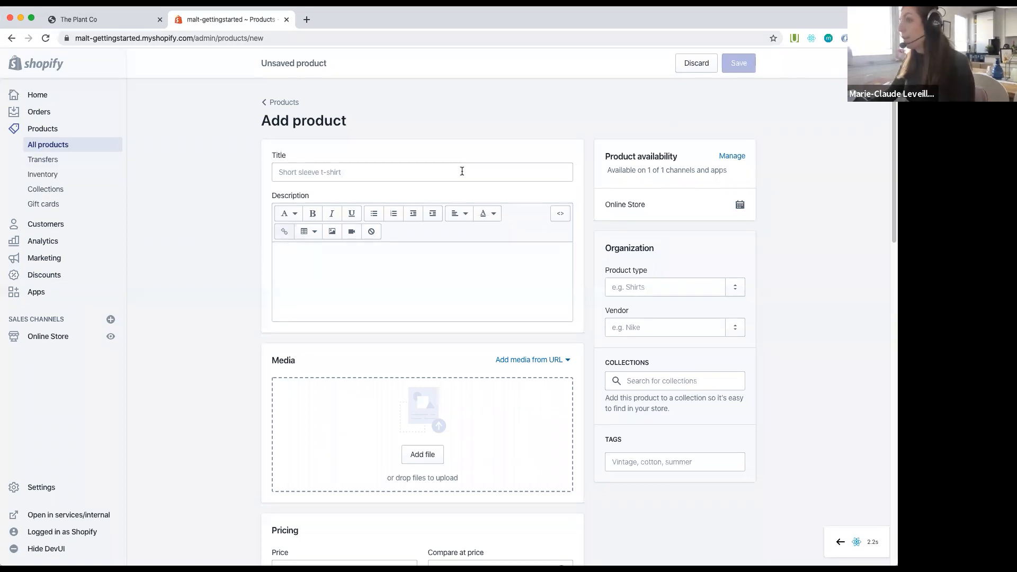
Step: Enter Monstera Deliciosa as the new product's title
{"action": "key", "text": "super+Tab"}
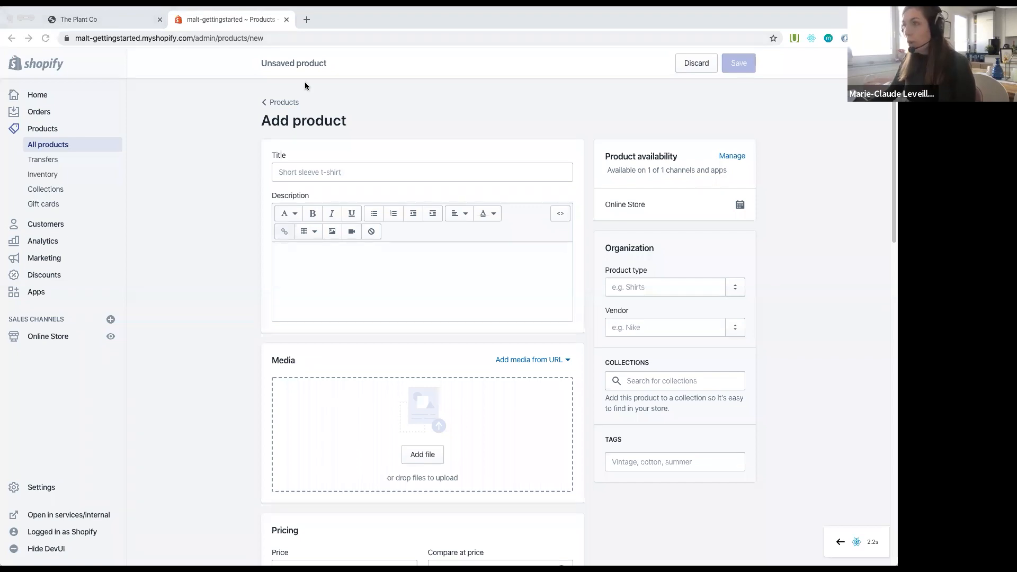
{"action": "left_click", "coordinate": [322, 170]}
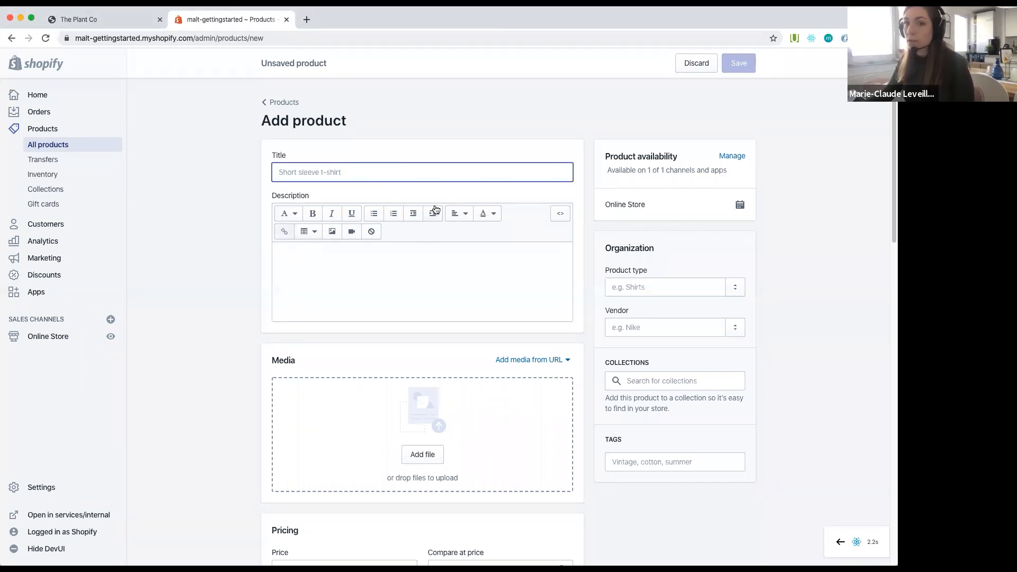
{"action": "type", "text": "Monstera Deliciosa"}
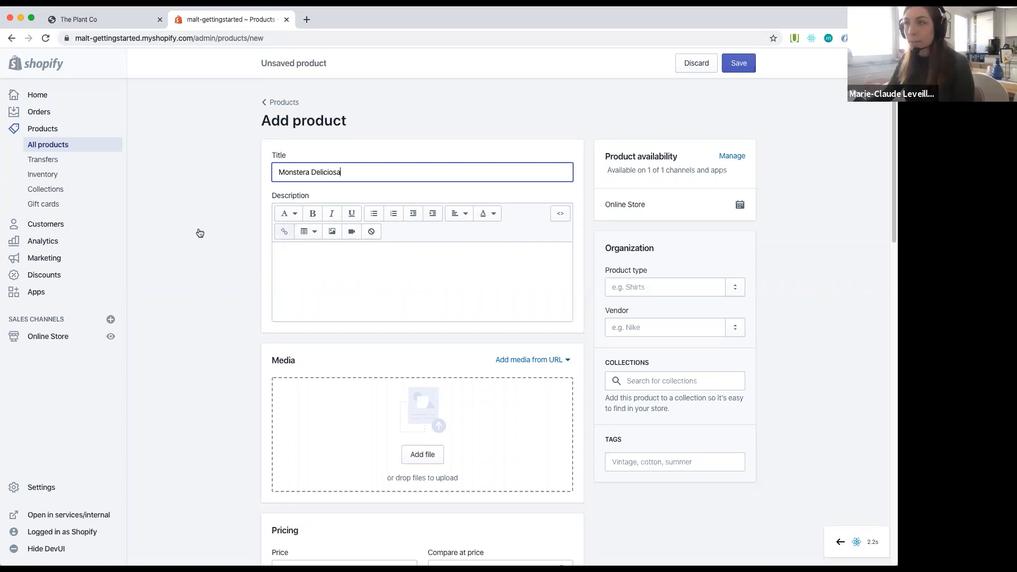
{"action": "left_click", "coordinate": [373, 149]}
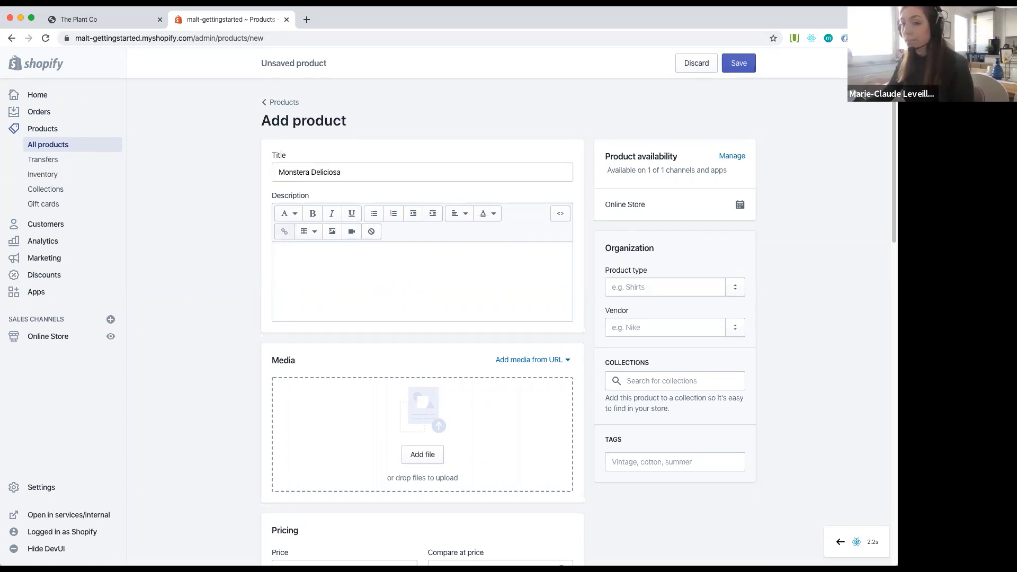
Step: Fill the product description with the two formatted paragraphs beginning "Also known as the Swiss cheese plant, Mexican breadfruit, or hurricane plant"
{"action": "key", "text": "super+Tab"}
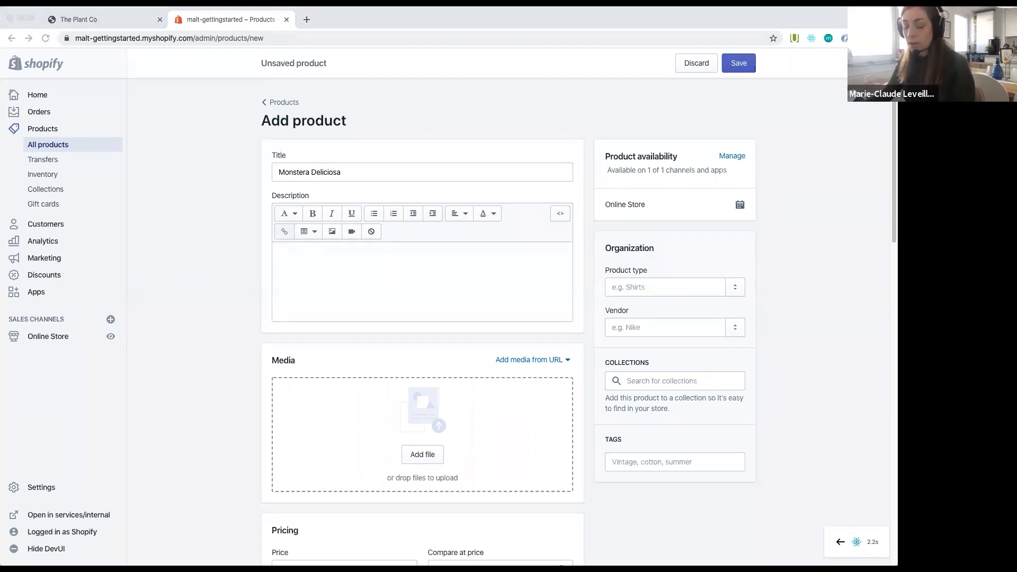
{"action": "left_click", "coordinate": [449, 284]}
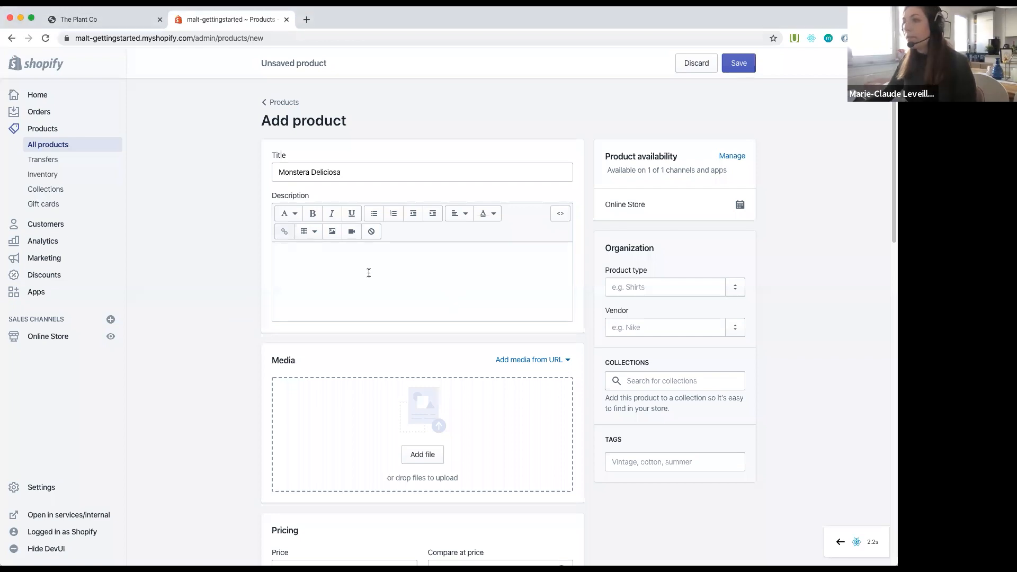
{"action": "left_click", "coordinate": [368, 272]}
{"action": "type", "text": "Also known as the Swiss cheese plant, Mexican breadfruit, or hurricane plant, Monstera deliciosa is recognizable by its large, glossy green leaves with deep splits and holes. Like most houseplants, it’s native to the tropics, hailing from the rainforests of southern Mexico and Central America. While it rarely flowers indoors, outdoors it produces flowers that develop into edible fruit that is said to taste like a fruit salad. The solid green variety is by far the most common, while the beautiful speckled white and green M. deliciosa variegata is slower-growing, and more rare."}
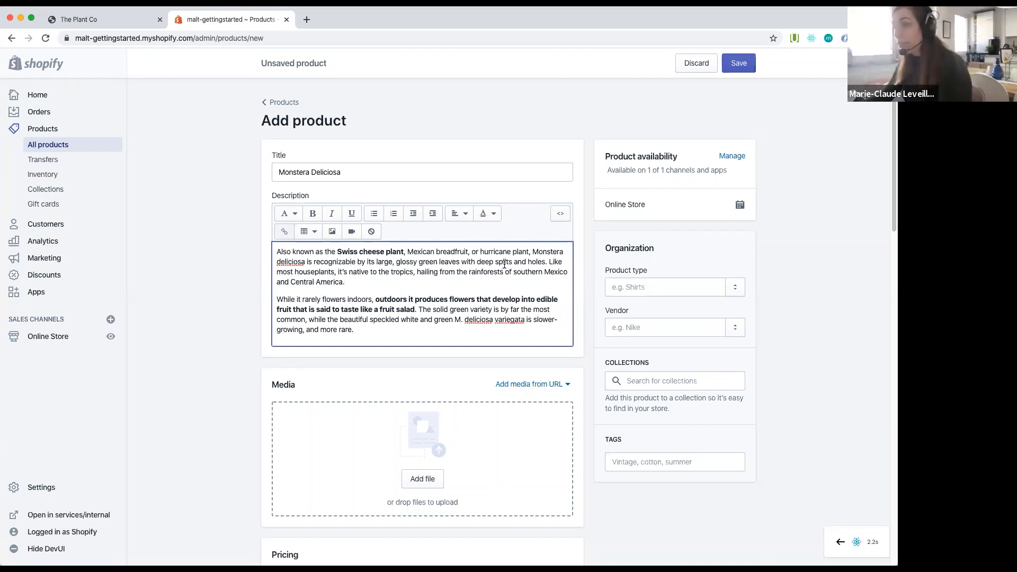
Step: View the description's HTML source, return to the formatted text and look over its paragraphs
{"action": "left_click", "coordinate": [555, 215]}
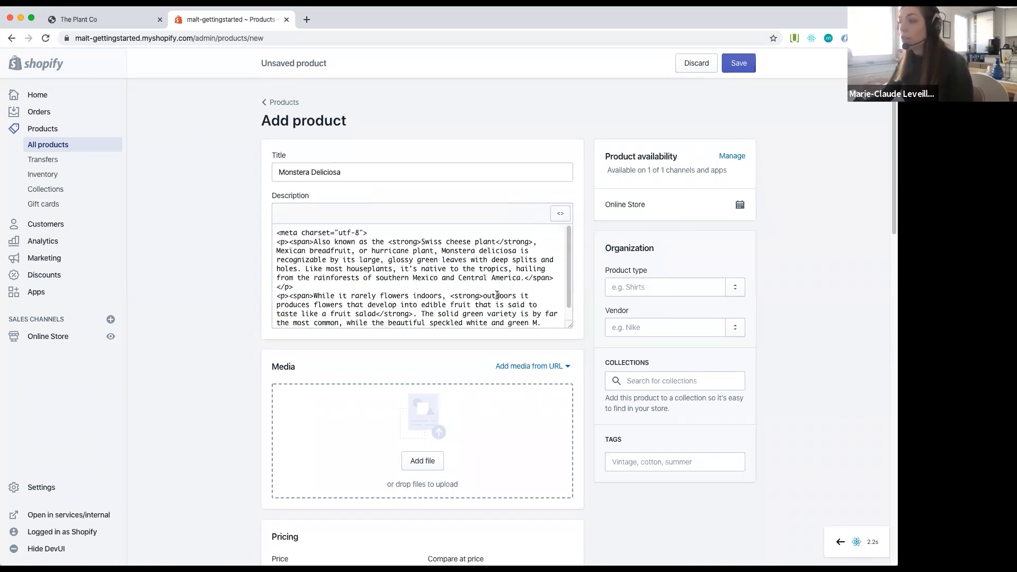
{"action": "left_click", "coordinate": [560, 214]}
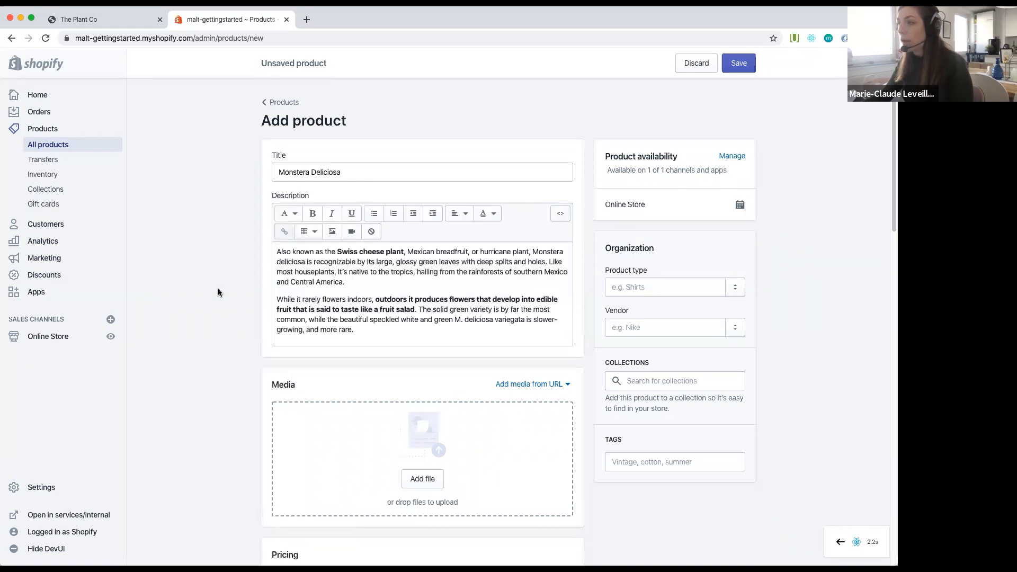
{"action": "left_click_drag", "start_coordinate": [380, 331], "coordinate": [278, 250]}
{"action": "left_click", "coordinate": [505, 287]}
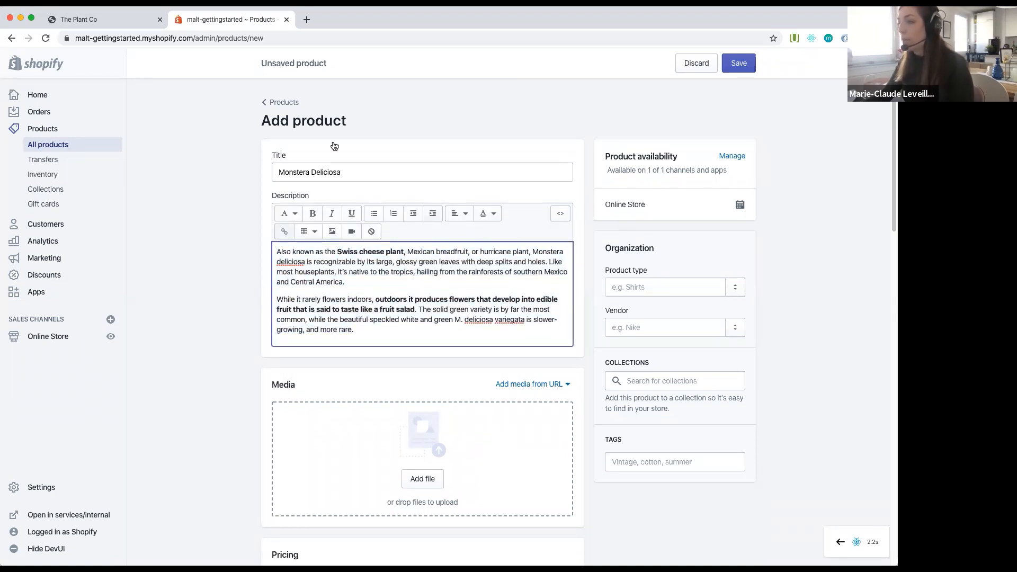
{"action": "left_click", "coordinate": [231, 327]}
Step: Upload the potted Monstera photo and the variegated leaf close-up to the product's media, with the potted plant first
{"action": "scroll", "coordinate": [224, 340], "scroll_direction": "down", "scroll_amount": 3}
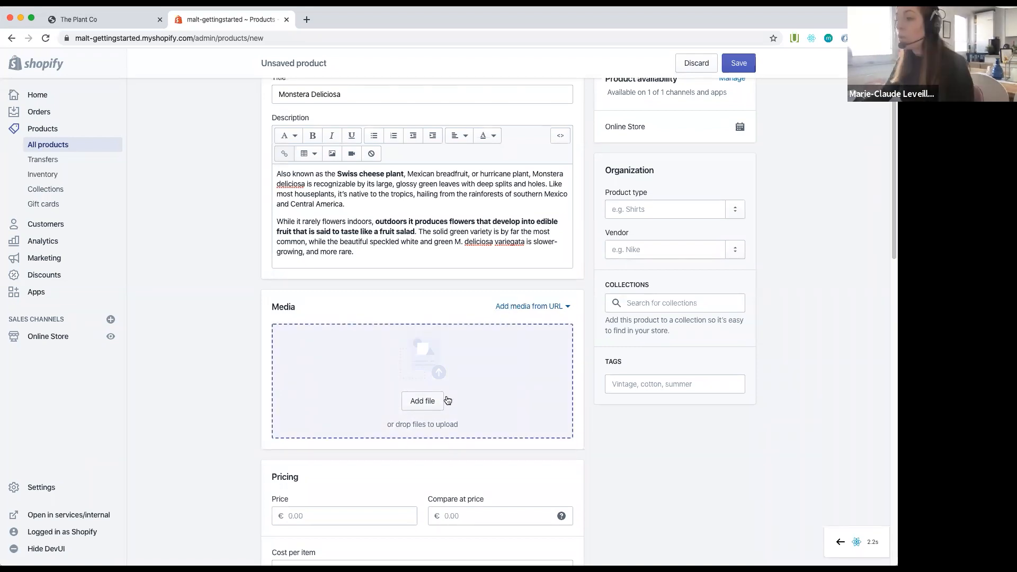
{"action": "left_click", "coordinate": [418, 407]}
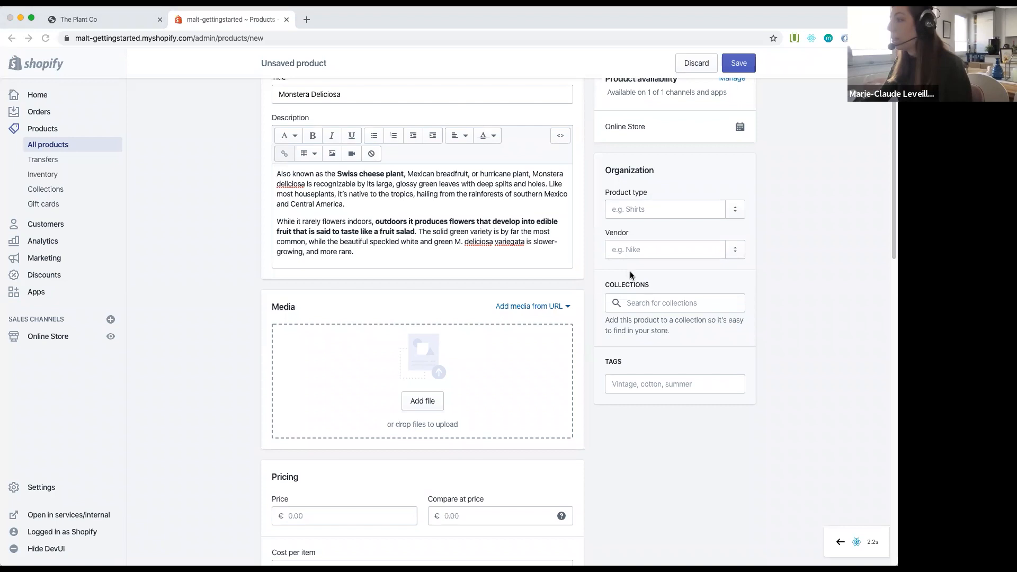
{"action": "left_click", "coordinate": [579, 268]}
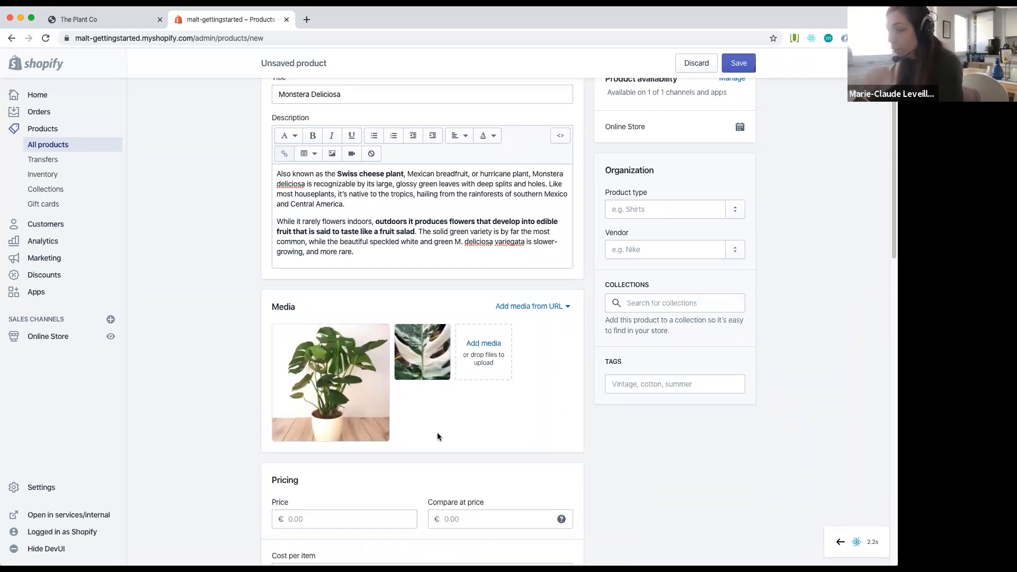
{"action": "mouse_move", "coordinate": [381, 338]}
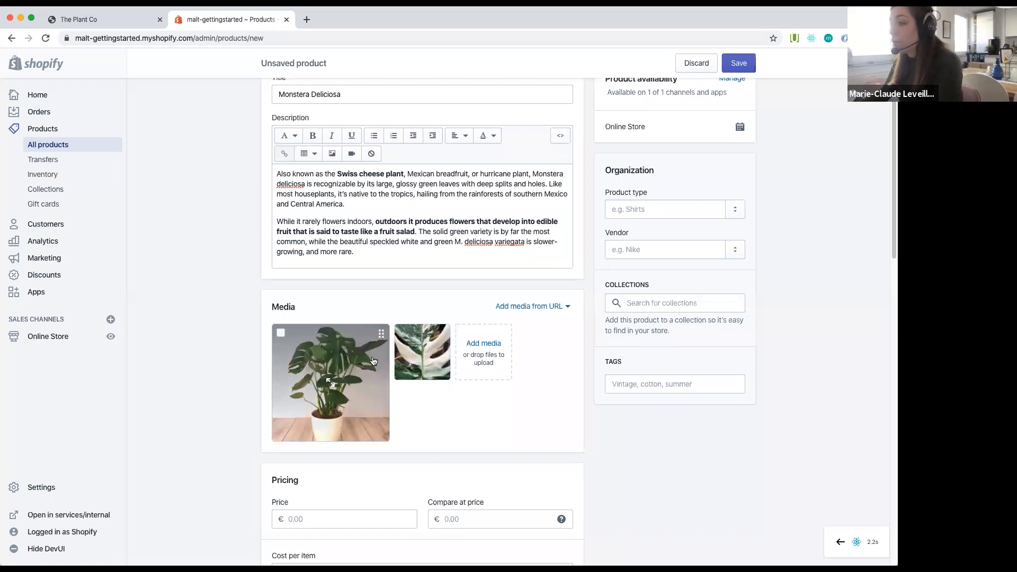
{"action": "mouse_move", "coordinate": [381, 338]}
{"action": "left_mouse_down"}
{"action": "mouse_move", "coordinate": [520, 354]}
{"action": "mouse_move", "coordinate": [398, 353]}
{"action": "mouse_move", "coordinate": [342, 338]}
{"action": "mouse_move", "coordinate": [380, 351]}
{"action": "left_mouse_up"}
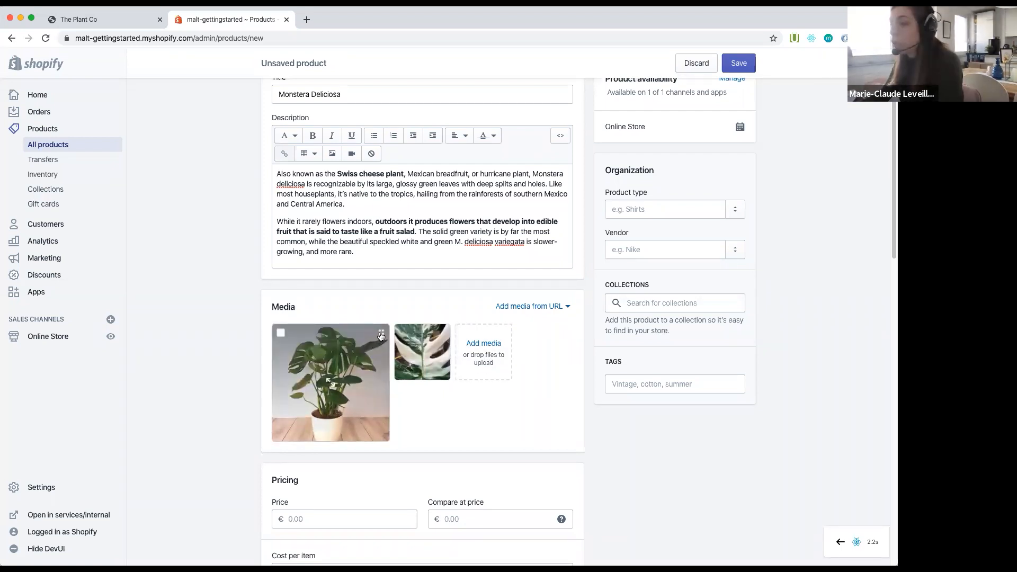
{"action": "mouse_move", "coordinate": [382, 337]}
{"action": "left_mouse_down"}
{"action": "mouse_move", "coordinate": [447, 344]}
{"action": "mouse_move", "coordinate": [376, 350]}
{"action": "mouse_move", "coordinate": [367, 338]}
{"action": "left_mouse_up"}
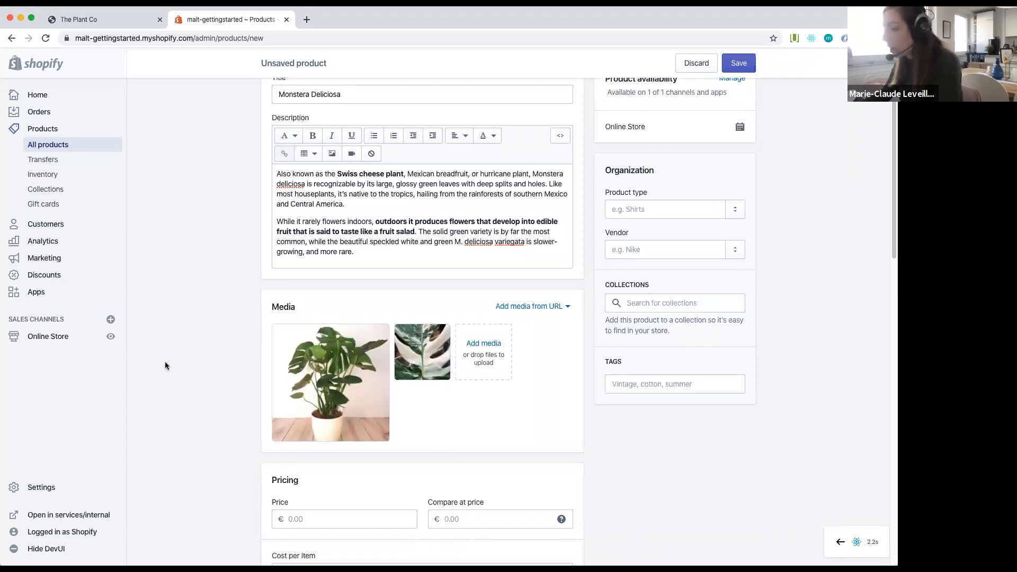
Step: Set the product's compare-at price to €25 and its price to €15
{"action": "scroll", "coordinate": [326, 408], "scroll_direction": "down", "scroll_amount": 3}
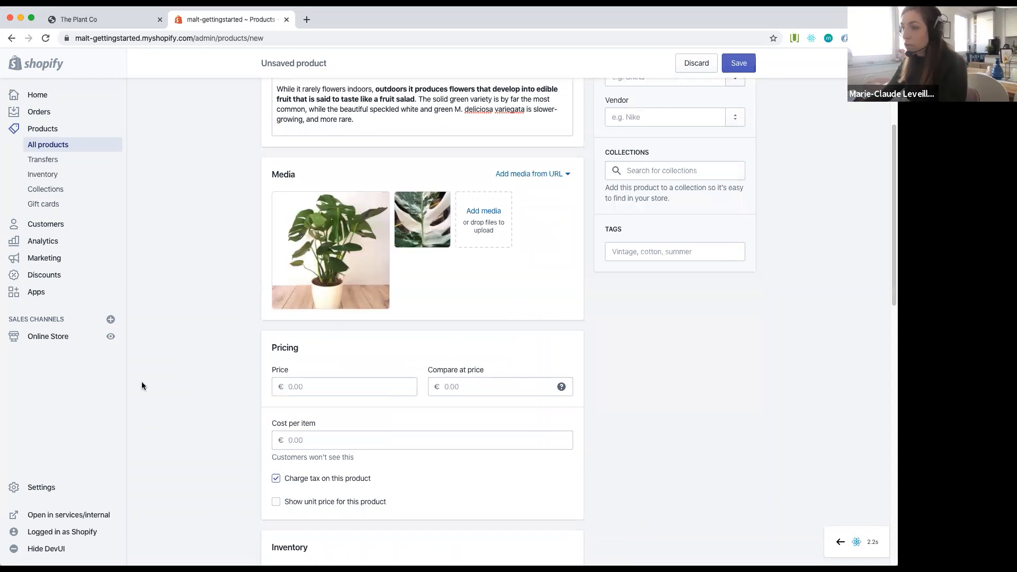
{"action": "left_click", "coordinate": [311, 387]}
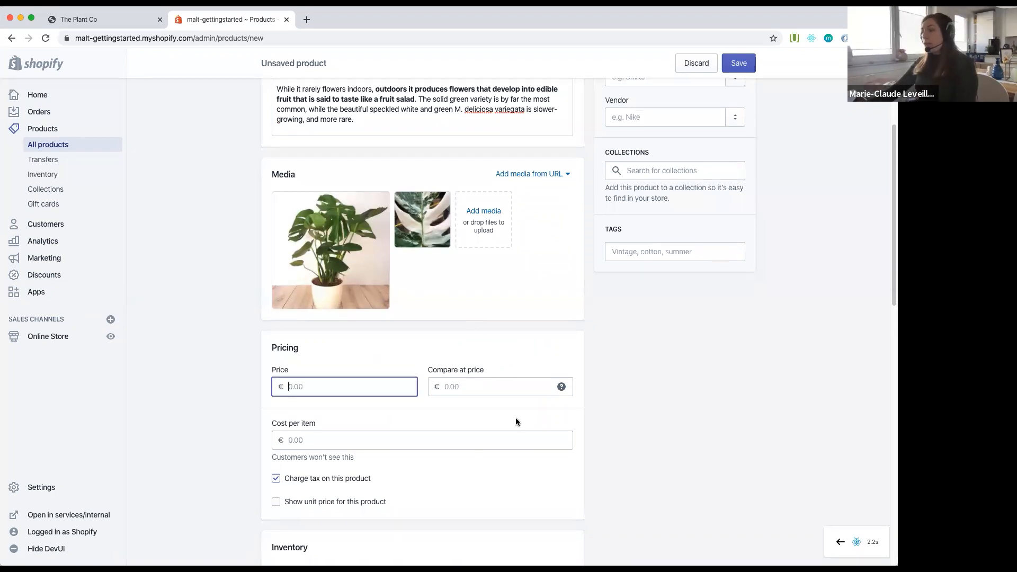
{"action": "left_click", "coordinate": [478, 386]}
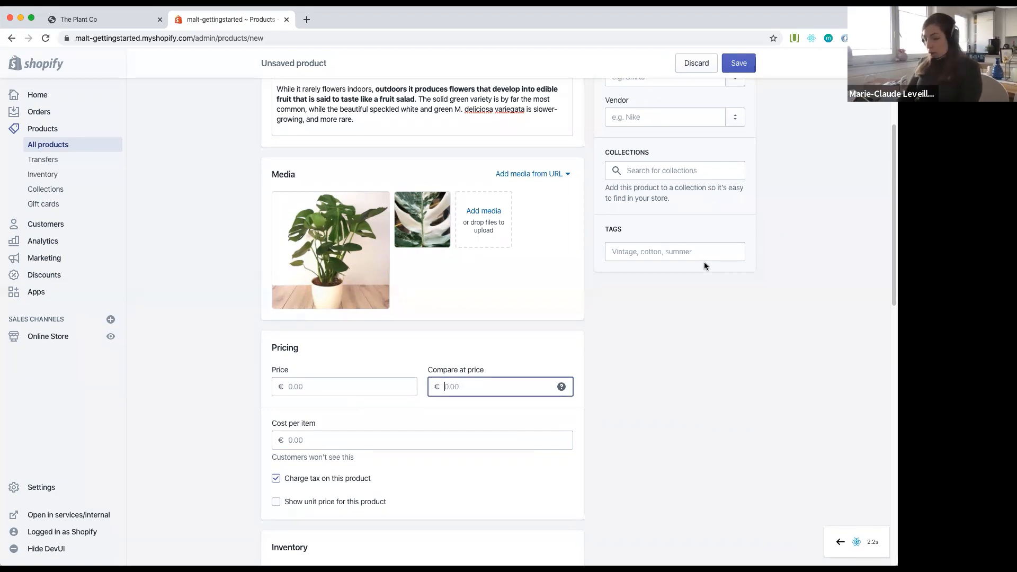
{"action": "type", "text": "25"}
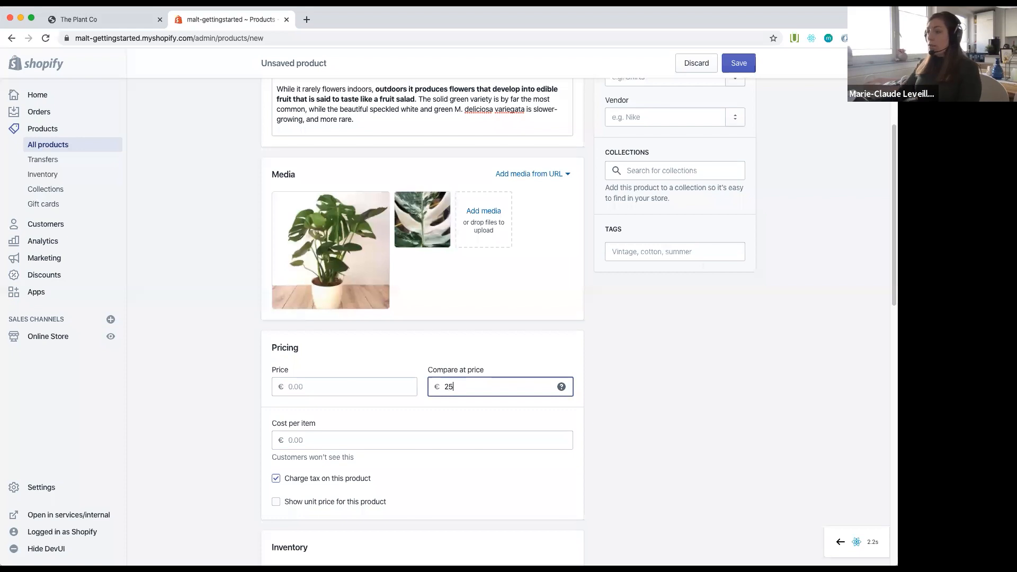
{"action": "left_click", "coordinate": [347, 385]}
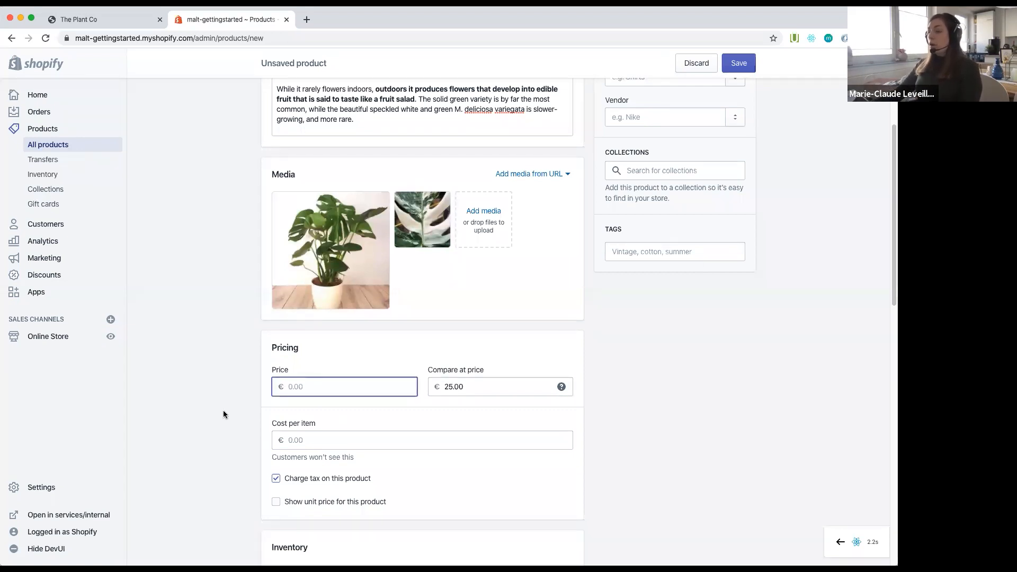
{"action": "type", "text": "15"}
{"action": "left_click", "coordinate": [633, 422]}
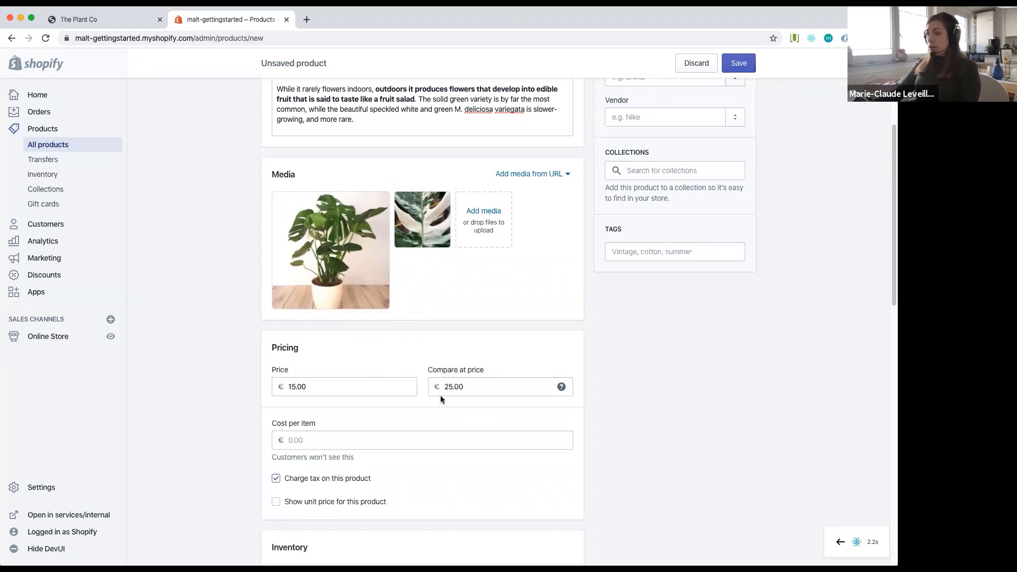
{"action": "left_click", "coordinate": [466, 386]}
{"action": "double_click", "coordinate": [452, 386]}
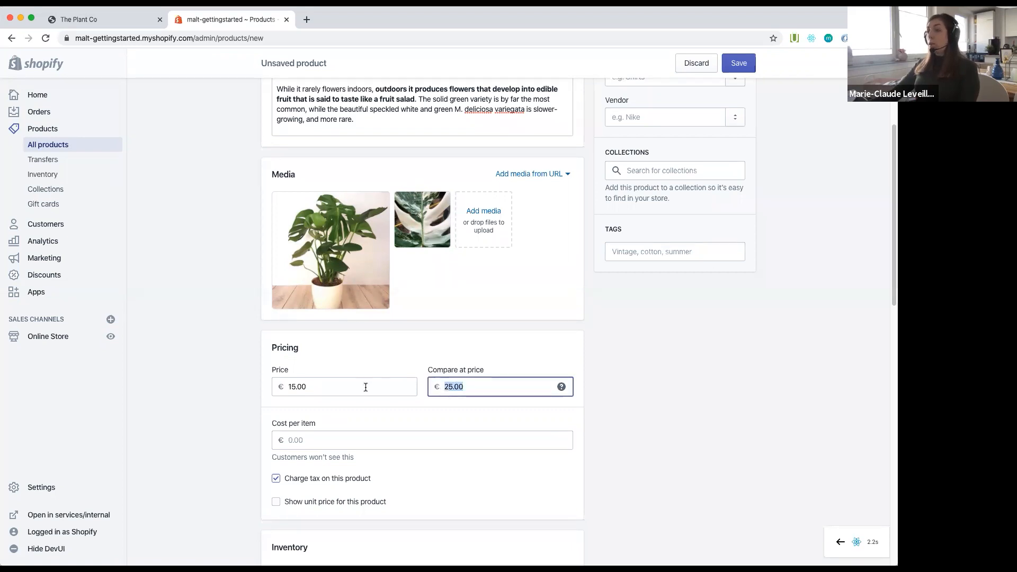
{"action": "double_click", "coordinate": [364, 388]}
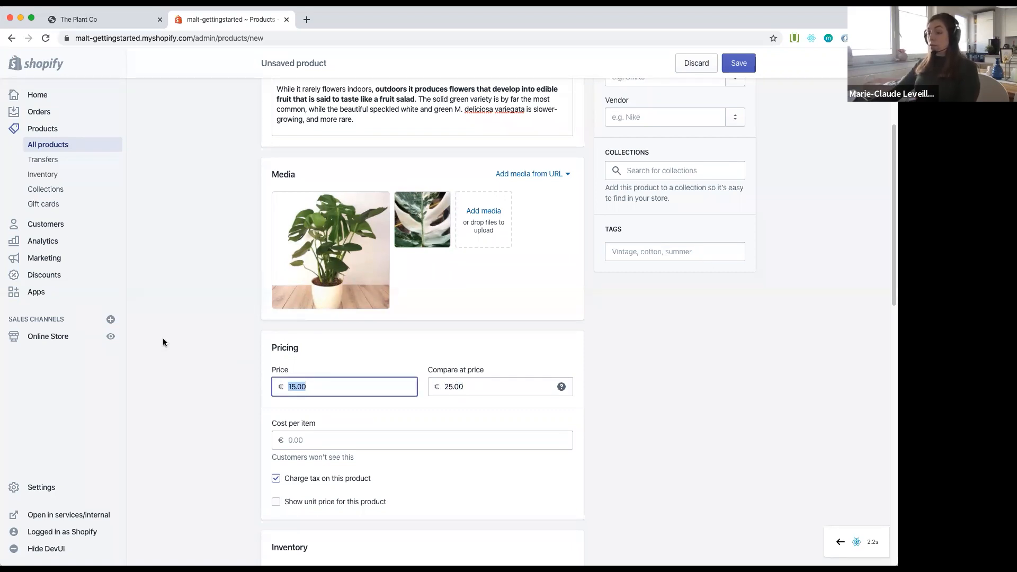
{"action": "left_click", "coordinate": [189, 388]}
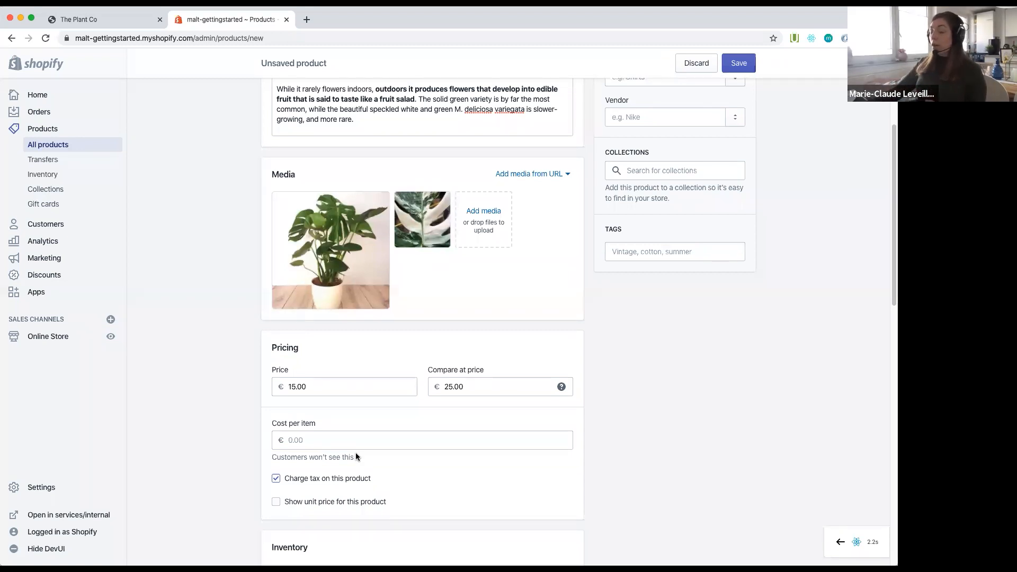
Step: Set the product's cost per item to €10
{"action": "left_click", "coordinate": [342, 442]}
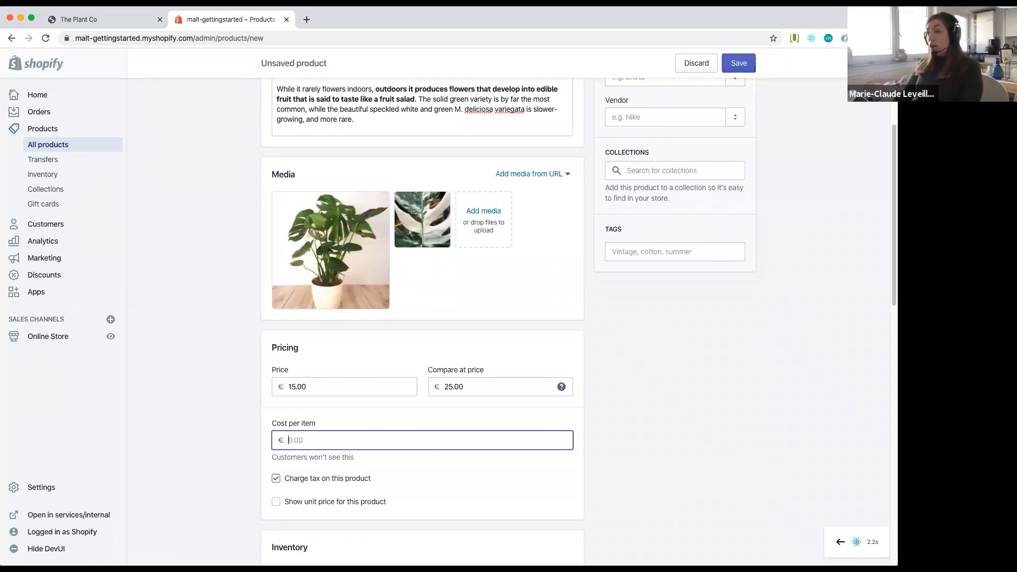
{"action": "type", "text": "10"}
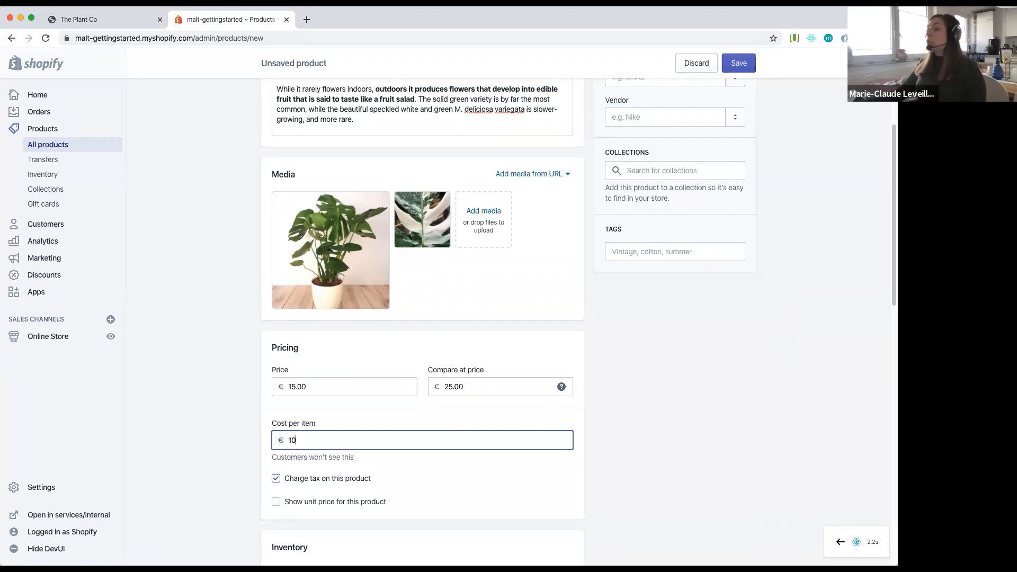
{"action": "left_click", "coordinate": [673, 465]}
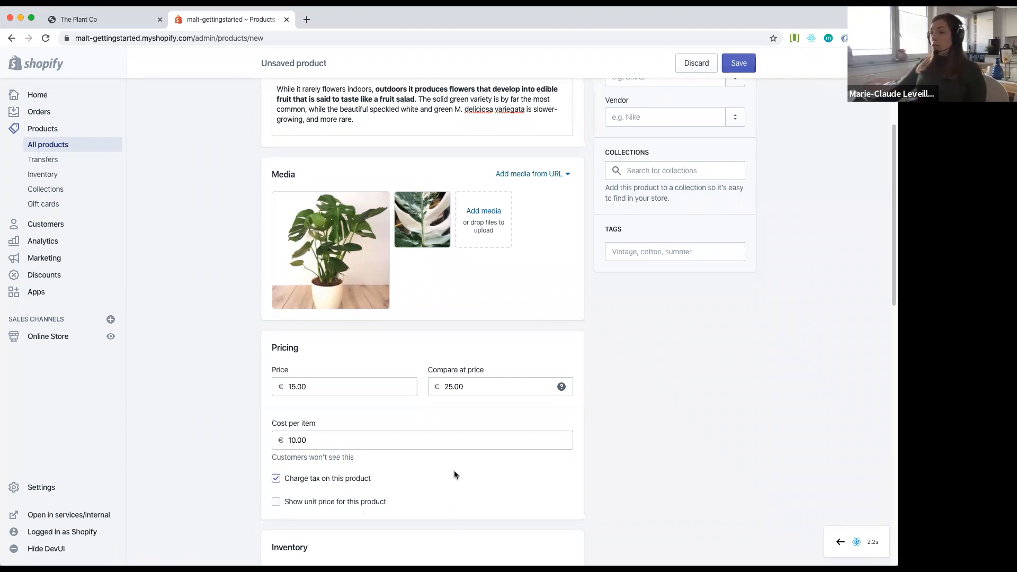
Step: Enable showing the unit price for this product, check its measurement options, and disable it again
{"action": "scroll", "coordinate": [454, 472], "scroll_direction": "down", "scroll_amount": 2}
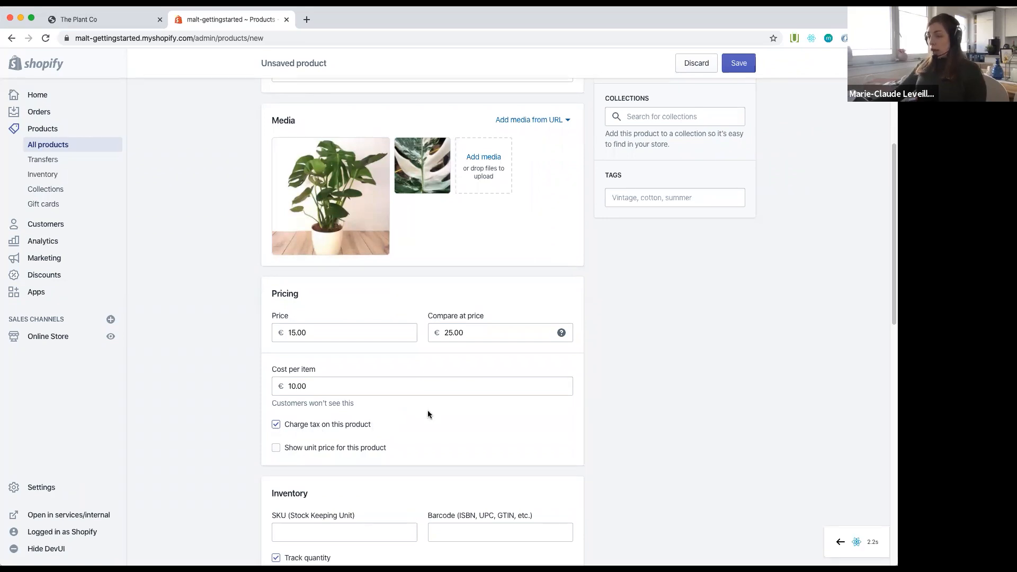
{"action": "left_click", "coordinate": [367, 454]}
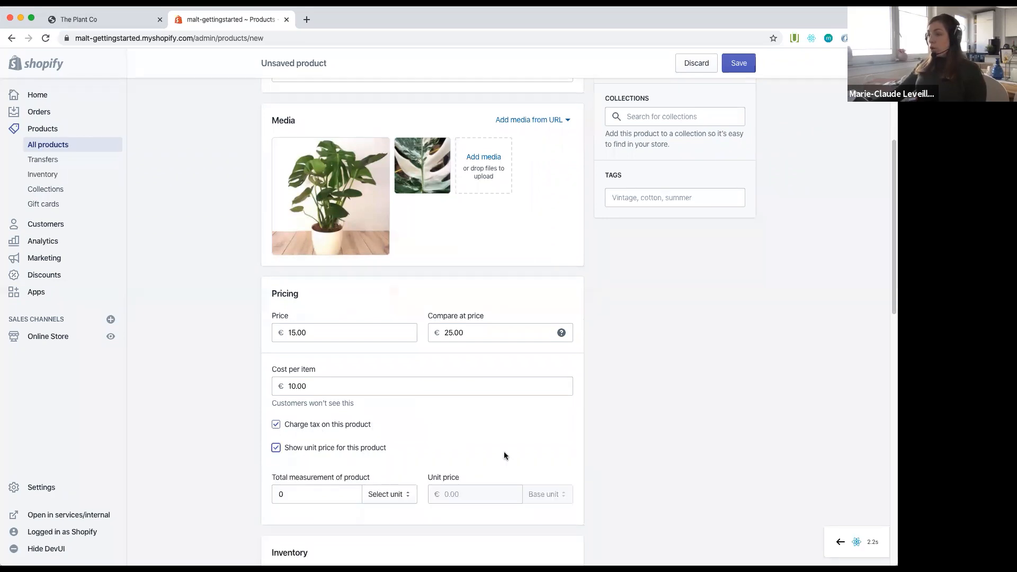
{"action": "scroll", "coordinate": [449, 454], "scroll_direction": "down", "scroll_amount": 2}
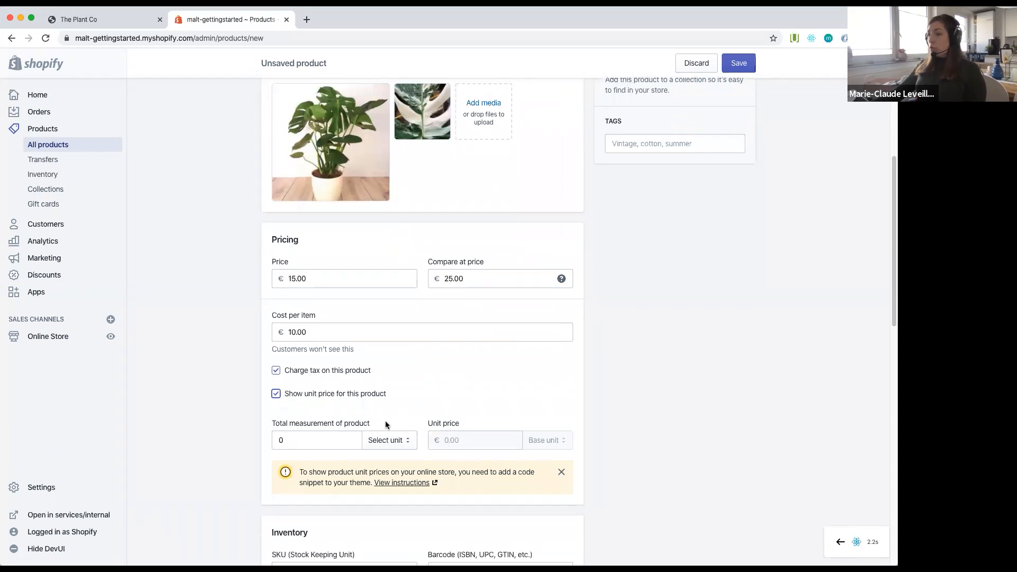
{"action": "left_click", "coordinate": [275, 393]}
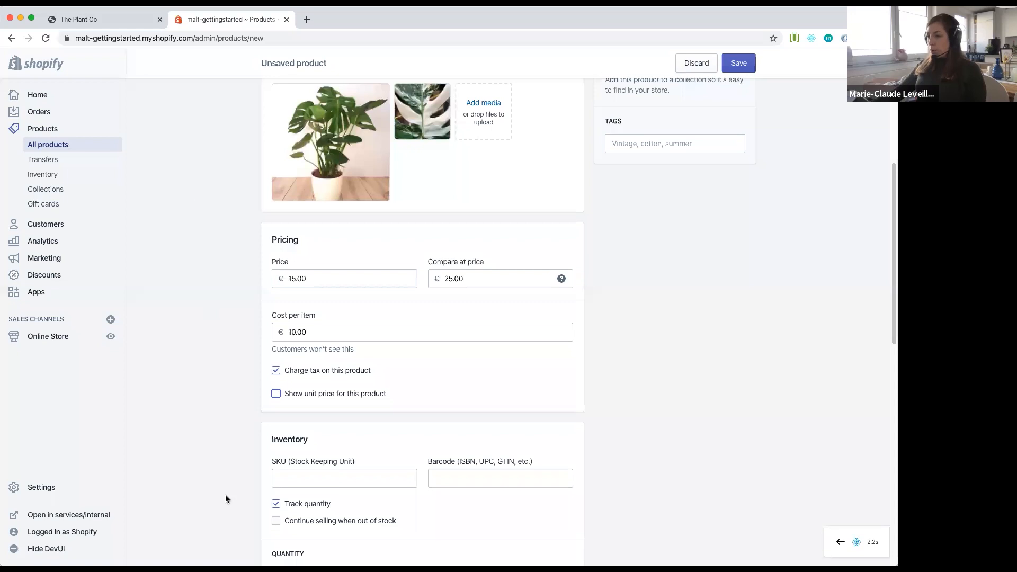
Step: Enter MAL-MD-001 as the product's SKU in its inventory details
{"action": "scroll", "coordinate": [230, 485], "scroll_direction": "down", "scroll_amount": 3}
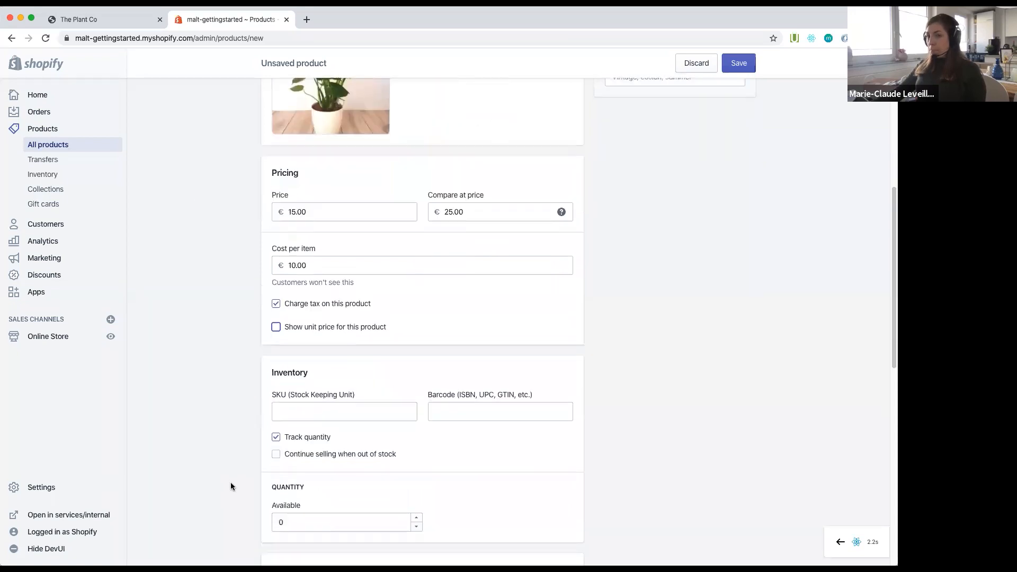
{"action": "key", "text": "super+Tab"}
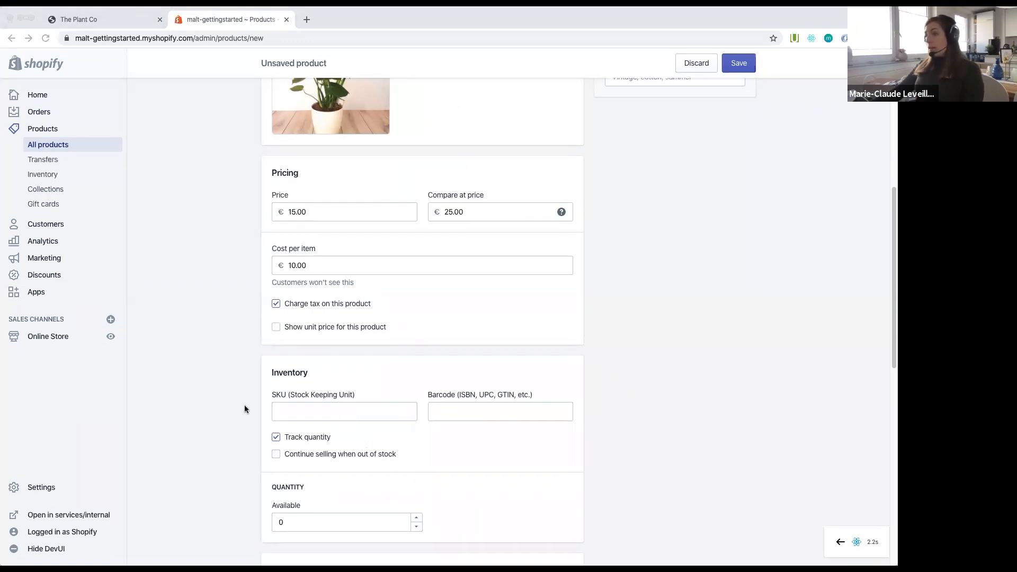
{"action": "left_click", "coordinate": [300, 412]}
{"action": "type", "text": "MAL-MD-001"}
{"action": "scroll", "coordinate": [386, 445], "scroll_direction": "down", "scroll_amount": 1}
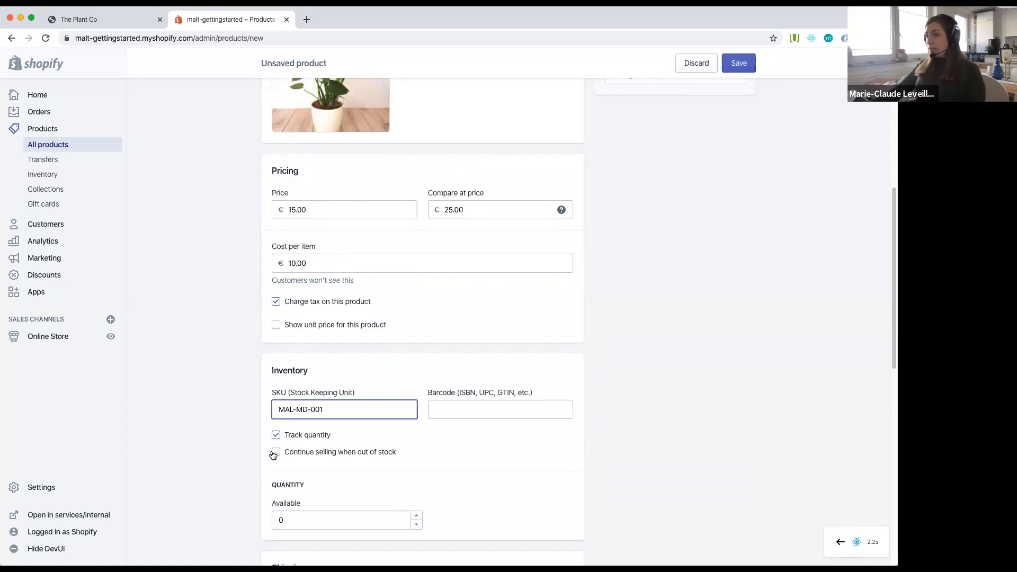
Step: Leave the barcode empty and set the product's available quantity to 15
{"action": "left_click", "coordinate": [484, 409]}
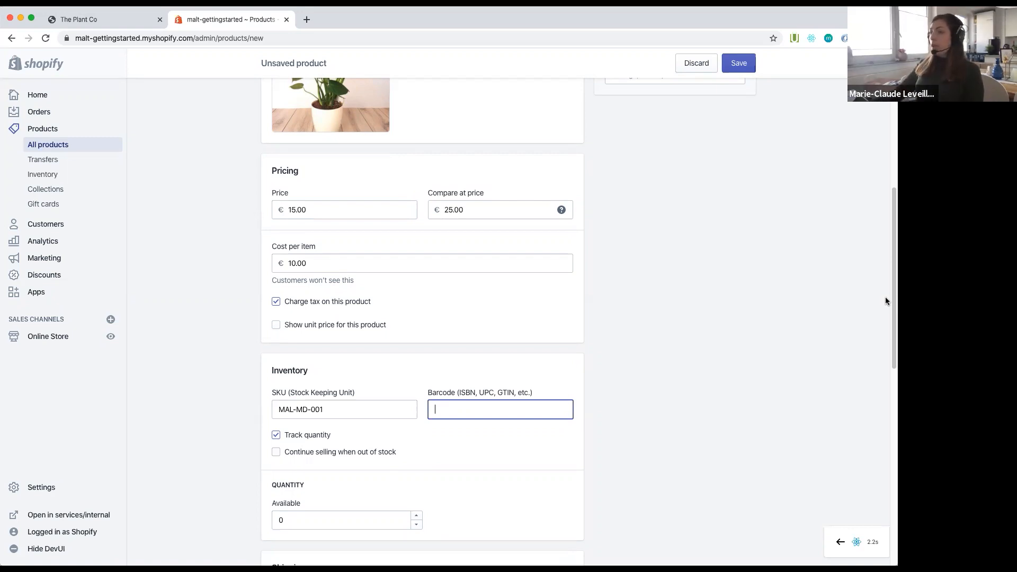
{"action": "scroll", "coordinate": [367, 456], "scroll_direction": "down", "scroll_amount": 2}
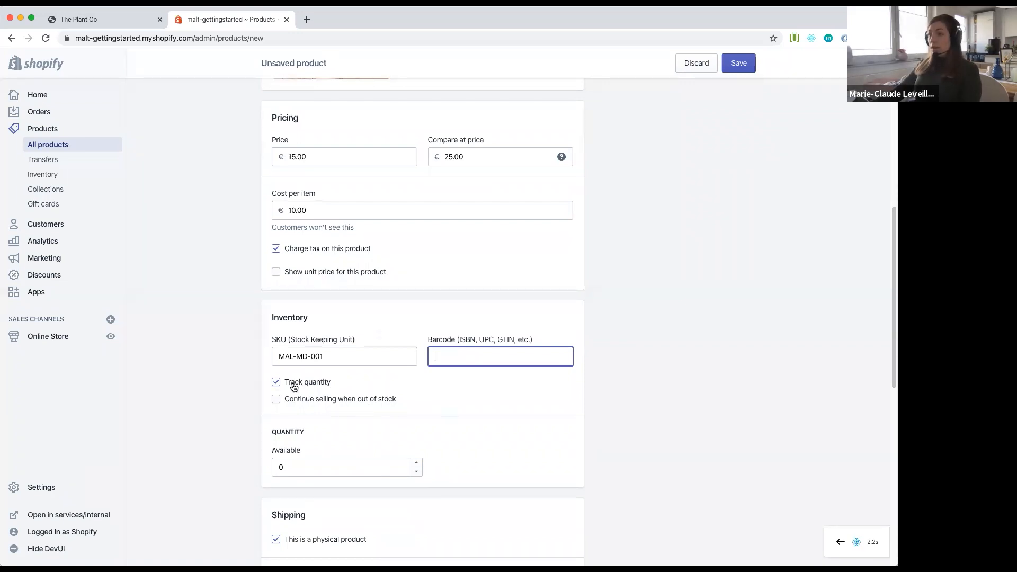
{"action": "left_click_drag", "start_coordinate": [317, 468], "coordinate": [266, 469]}
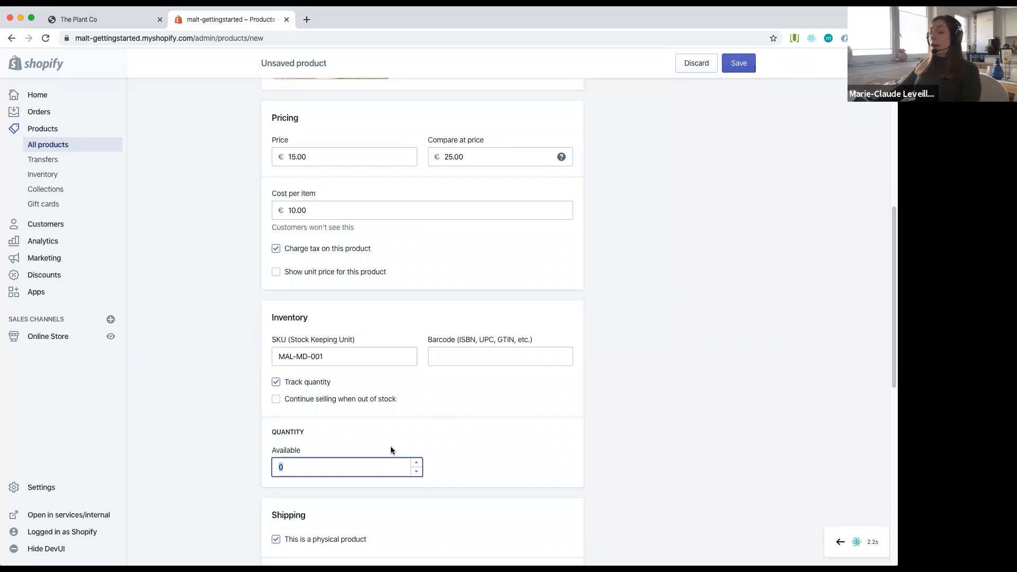
{"action": "type", "text": "15"}
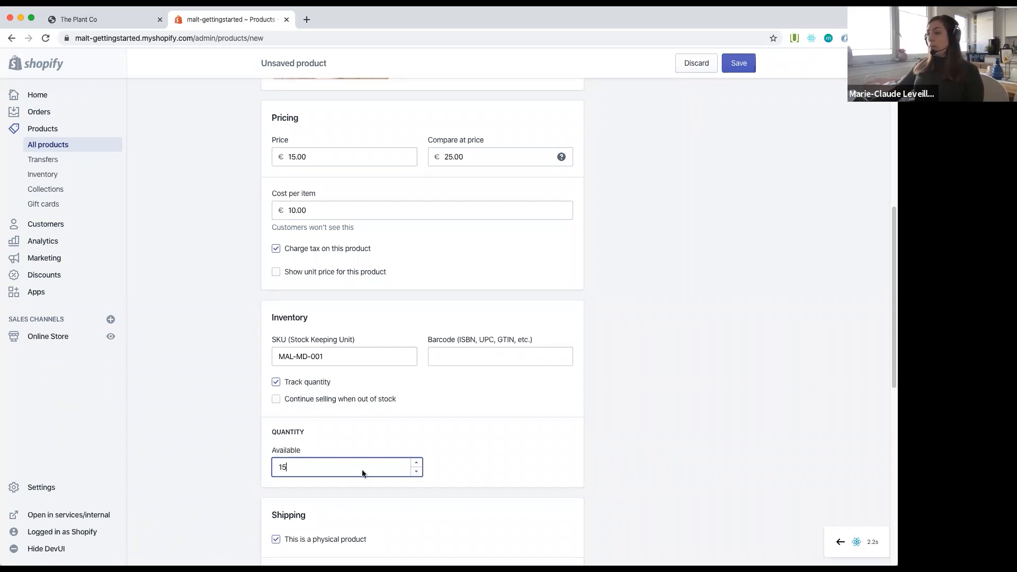
Step: Set the product's shipping weight to 2.0 and check the available weight units, keeping kg
{"action": "scroll", "coordinate": [440, 521], "scroll_direction": "down", "scroll_amount": 5}
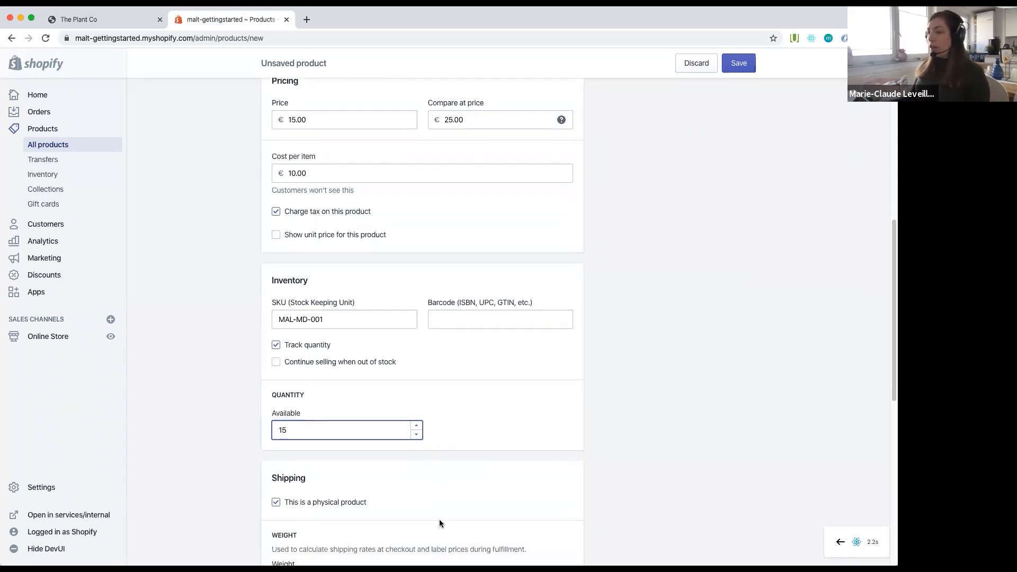
{"action": "scroll", "coordinate": [443, 517], "scroll_direction": "down", "scroll_amount": 4}
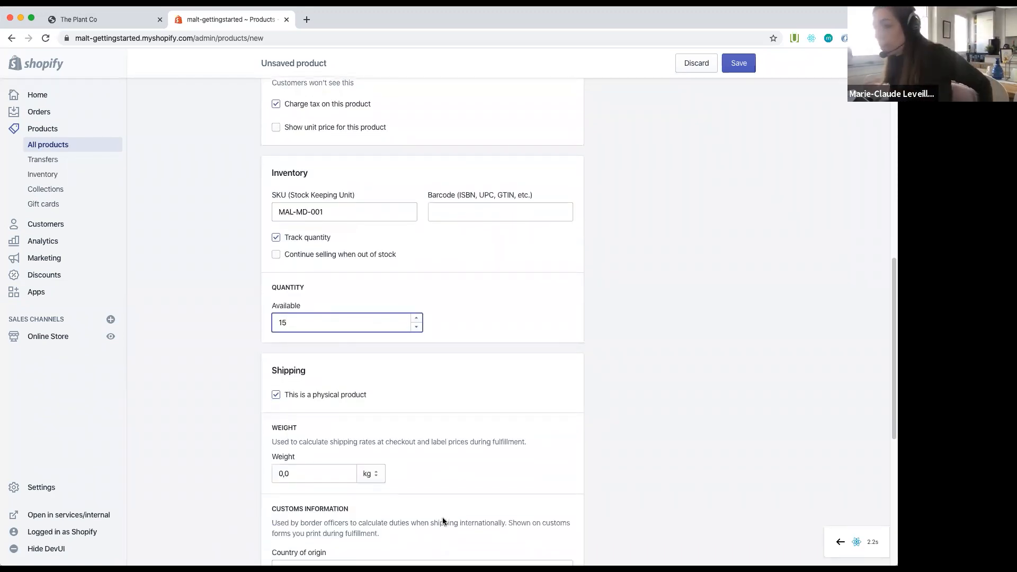
{"action": "scroll", "coordinate": [519, 397], "scroll_direction": "down", "scroll_amount": 5}
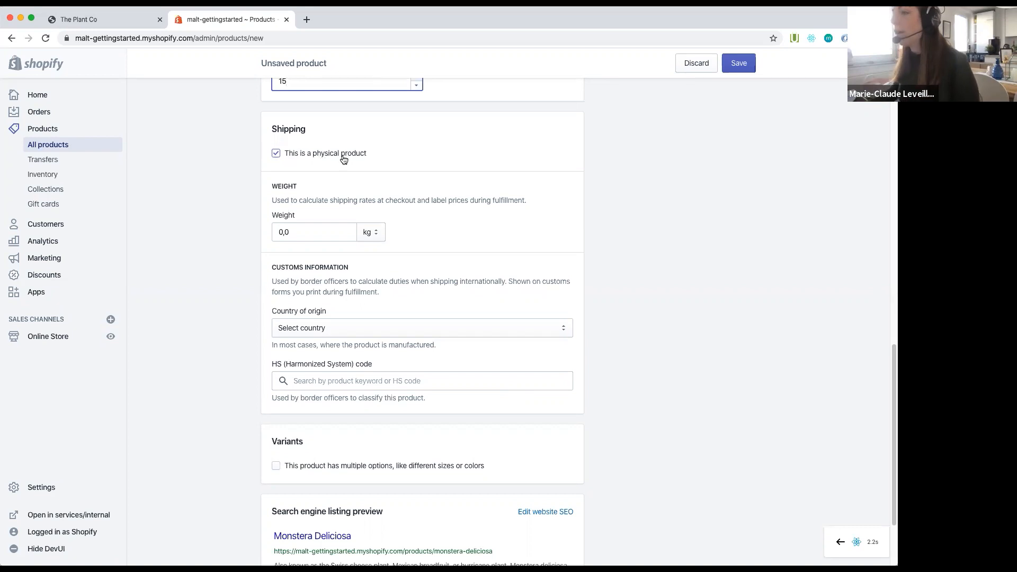
{"action": "left_click", "coordinate": [317, 232]}
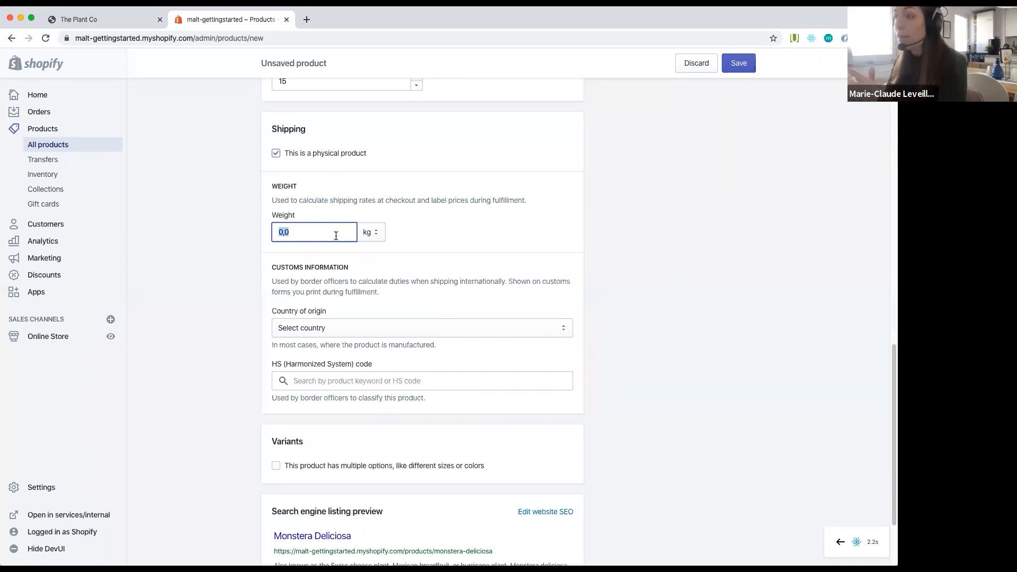
{"action": "type", "text": "2"}
{"action": "left_click", "coordinate": [738, 221]}
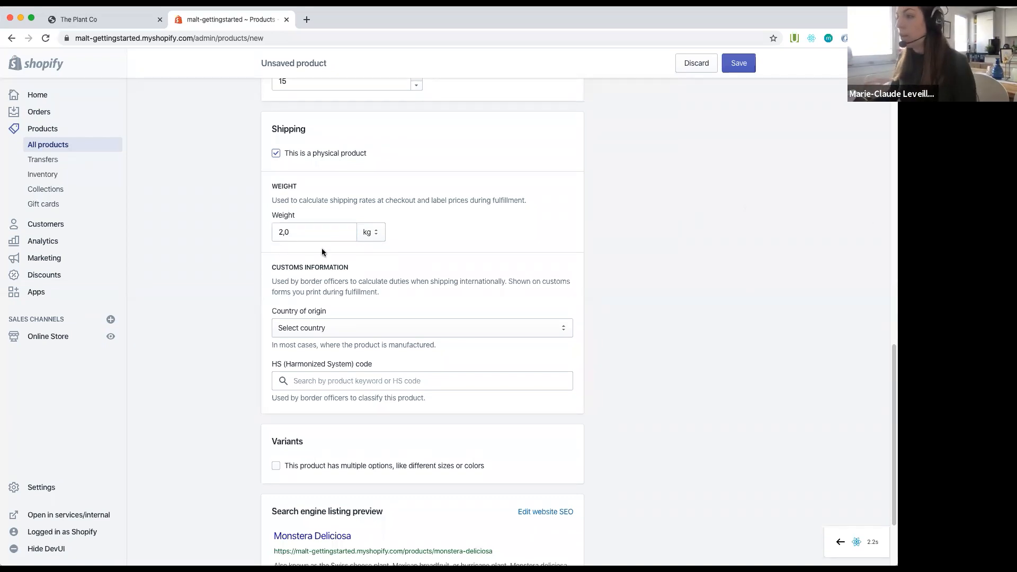
{"action": "left_click", "coordinate": [370, 232]}
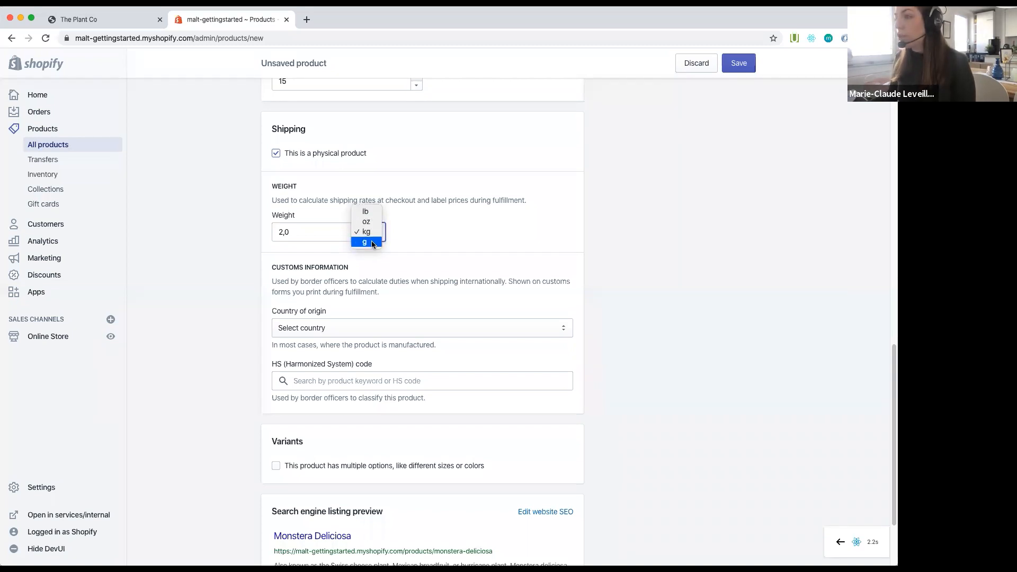
{"action": "left_click", "coordinate": [498, 216]}
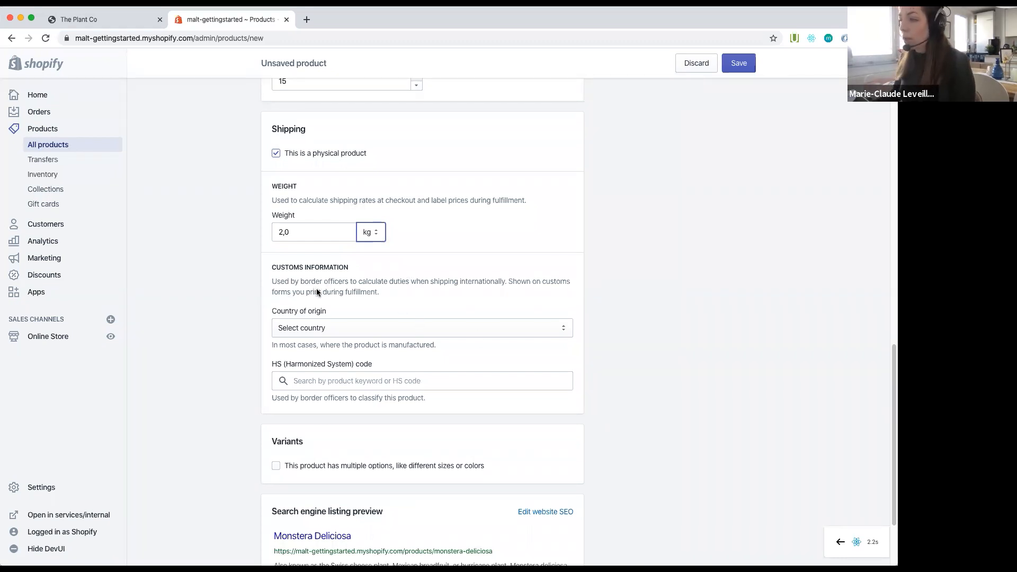
Step: Enable variants by marking the product as having multiple options
{"action": "scroll", "coordinate": [442, 454], "scroll_direction": "down", "scroll_amount": 2}
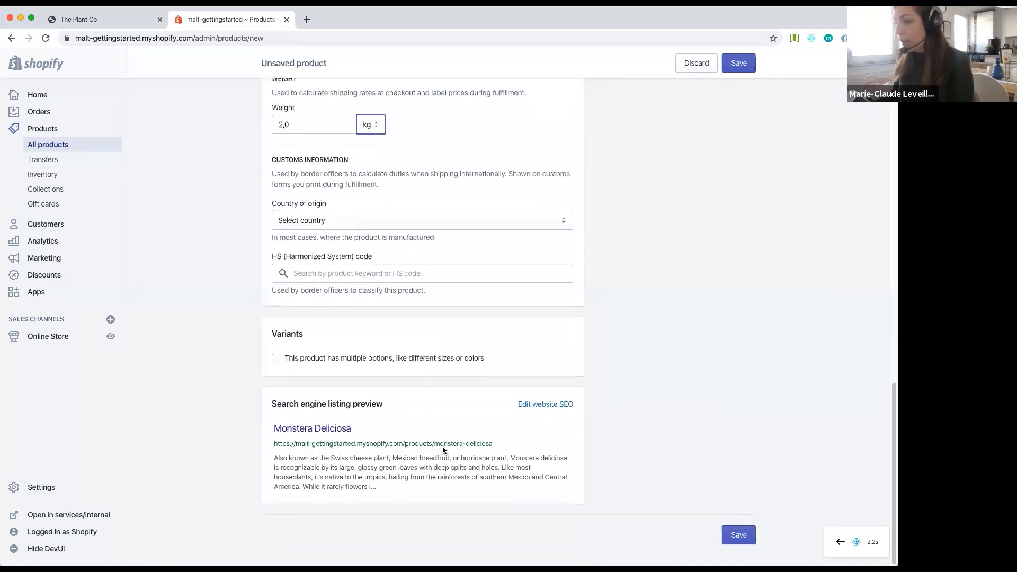
{"action": "left_click", "coordinate": [276, 359]}
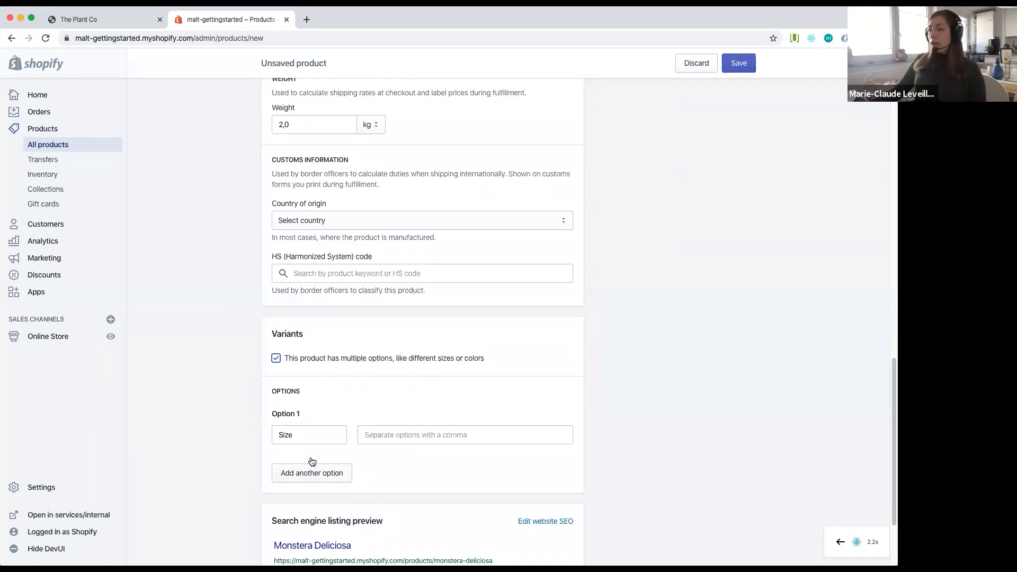
Step: Add Color and Material as the second and third variant options, and remove both again
{"action": "left_click", "coordinate": [313, 475]}
{"action": "left_click", "coordinate": [302, 532]}
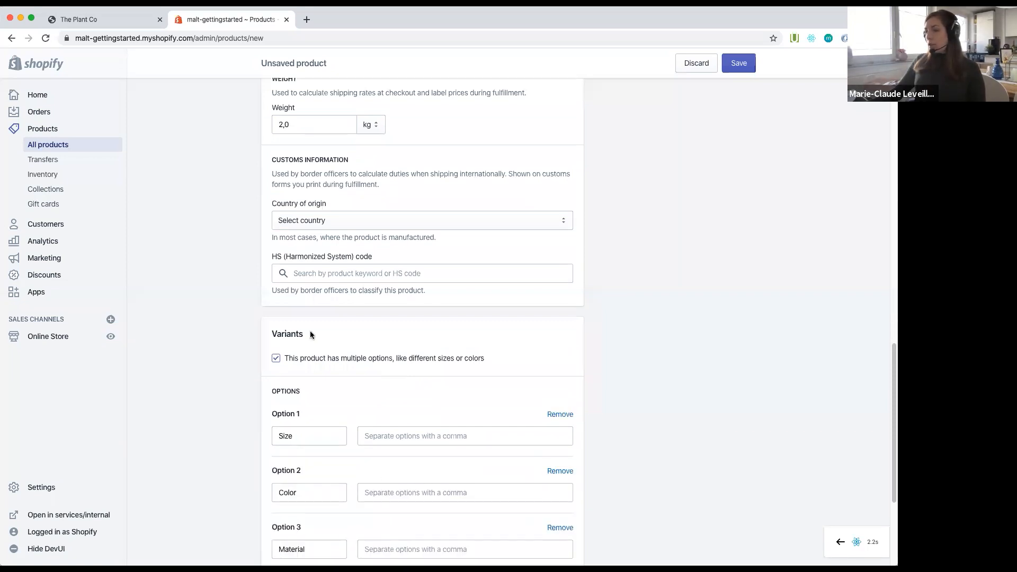
{"action": "scroll", "coordinate": [358, 513], "scroll_direction": "down", "scroll_amount": 1}
{"action": "scroll", "coordinate": [359, 513], "scroll_direction": "down", "scroll_amount": 1}
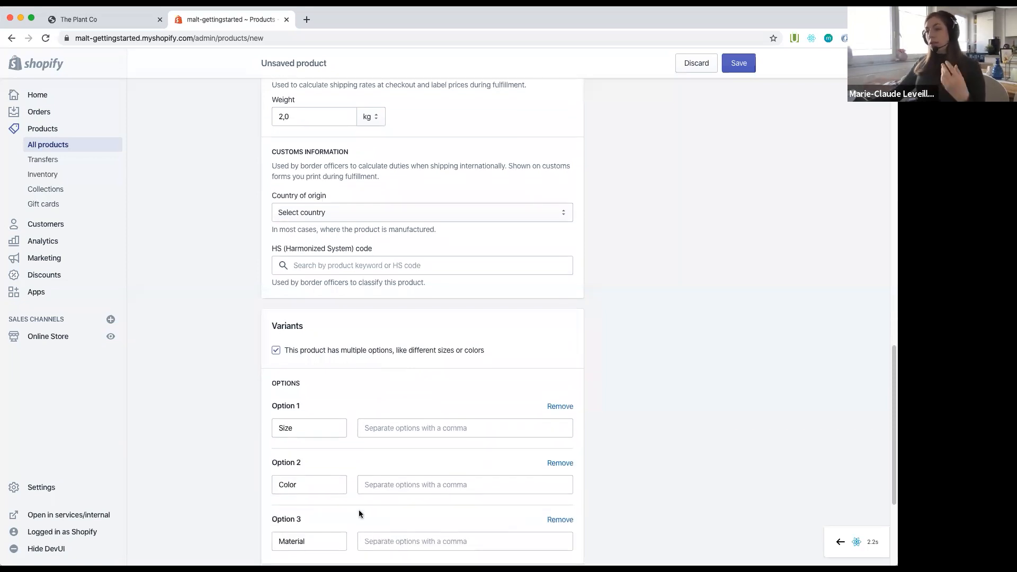
{"action": "left_click", "coordinate": [329, 539]}
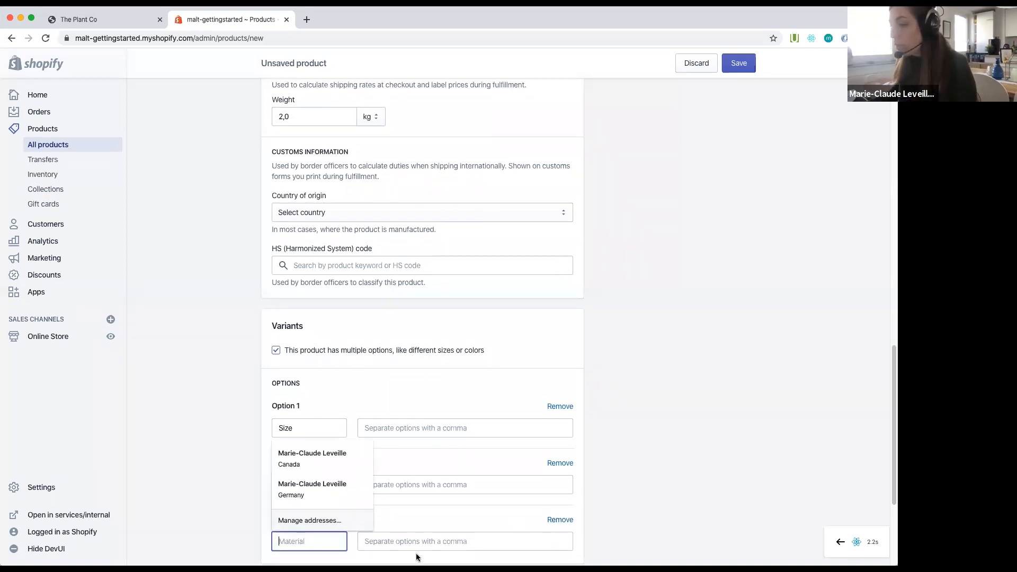
{"action": "left_click", "coordinate": [669, 479]}
{"action": "left_click", "coordinate": [560, 521]}
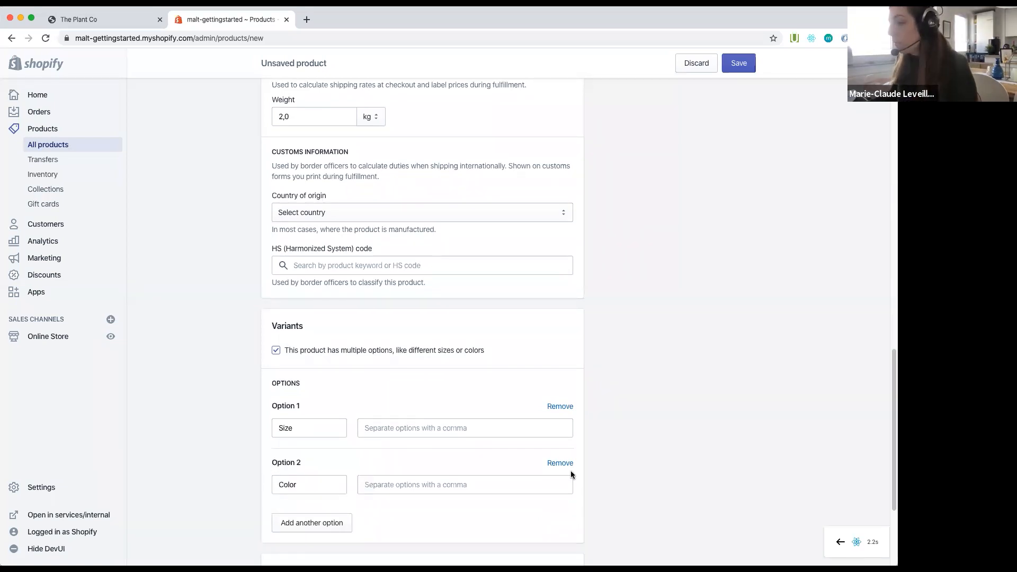
{"action": "left_click", "coordinate": [561, 463]}
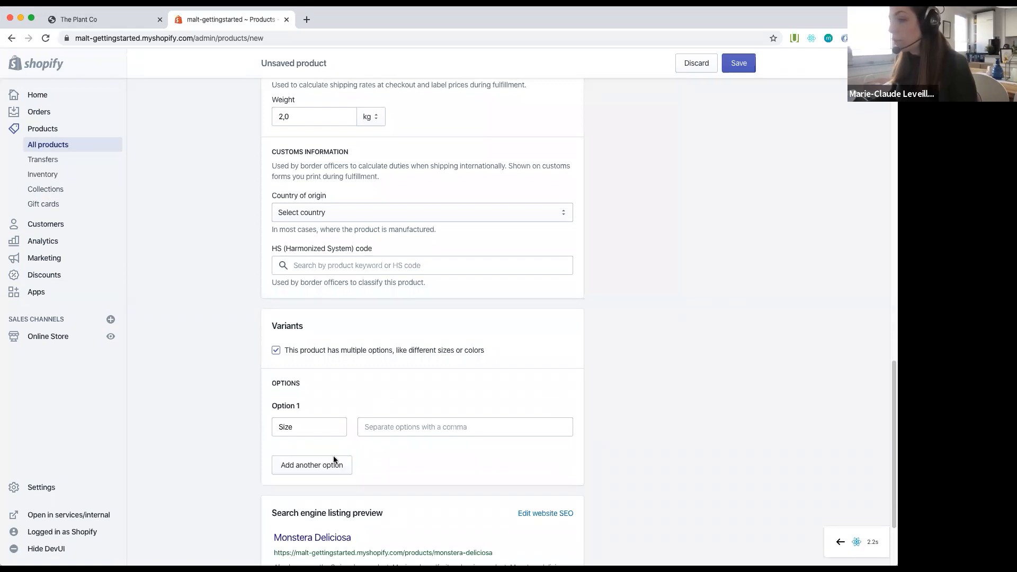
Step: Rename the first variant option to Colour and give it the values Green and Tiger Pink
{"action": "left_click_drag", "start_coordinate": [320, 427], "coordinate": [228, 405]}
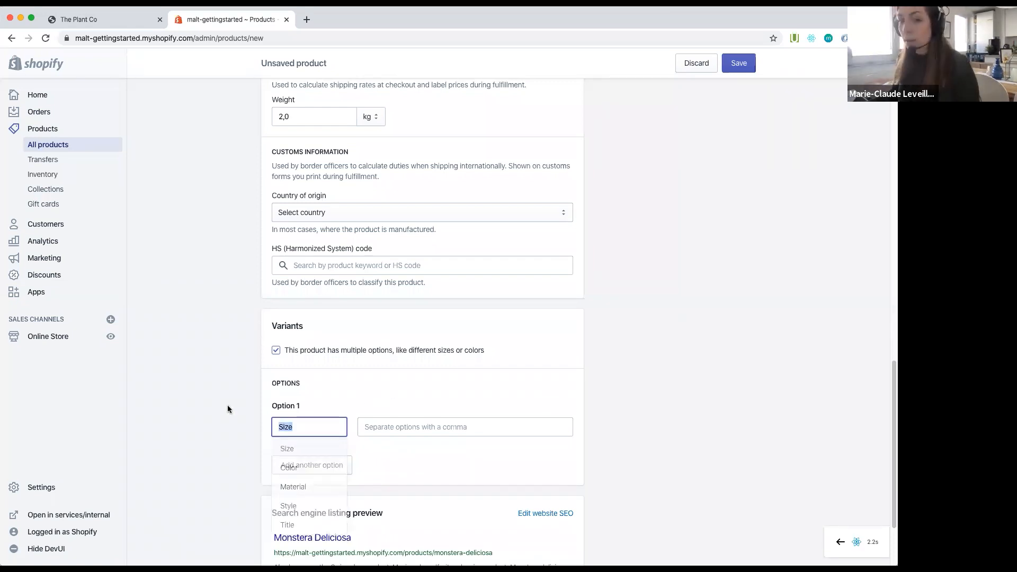
{"action": "type", "text": "C"}
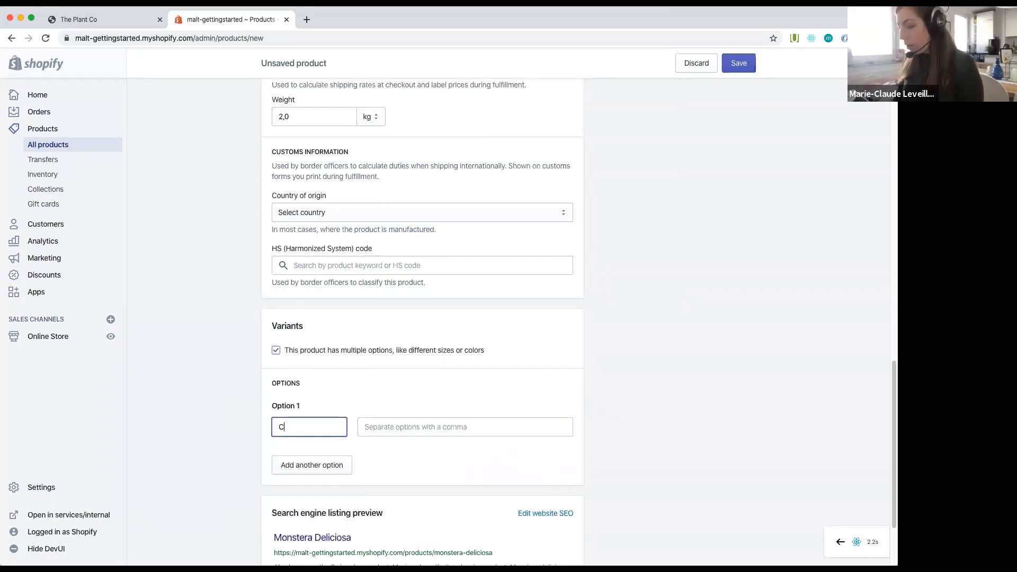
{"action": "type", "text": "olour"}
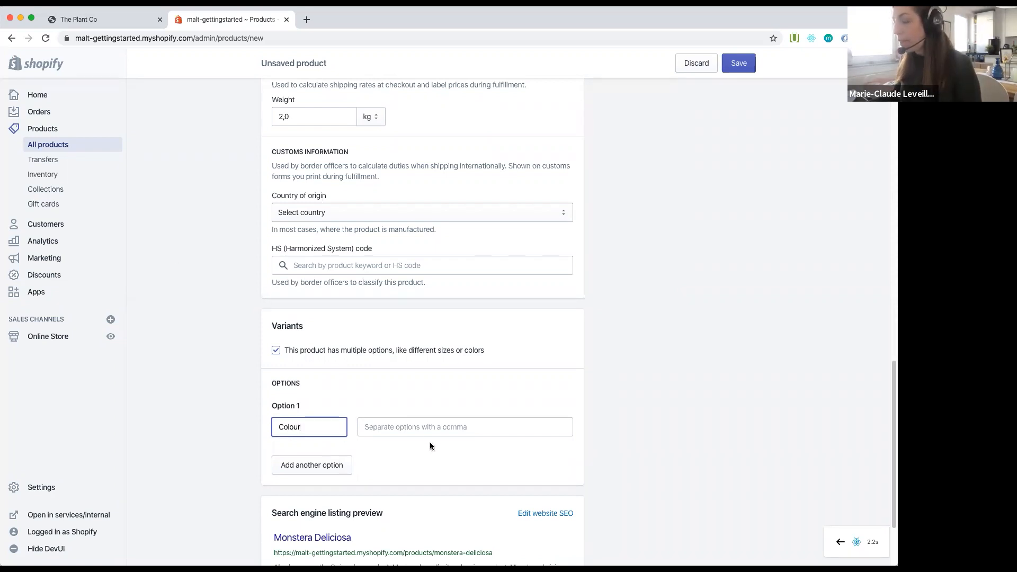
{"action": "left_click", "coordinate": [404, 425]}
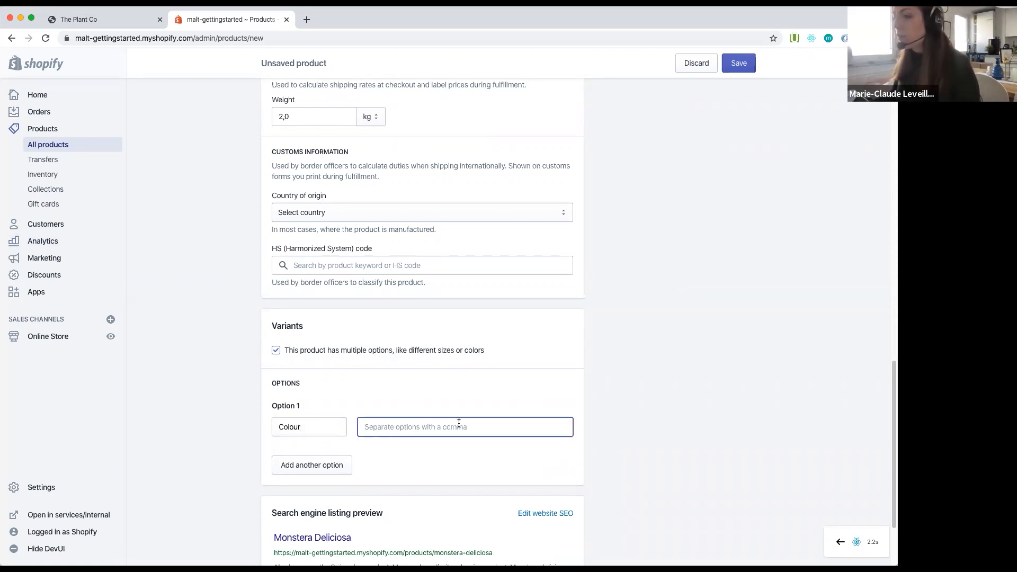
{"action": "type", "text": "Green"}
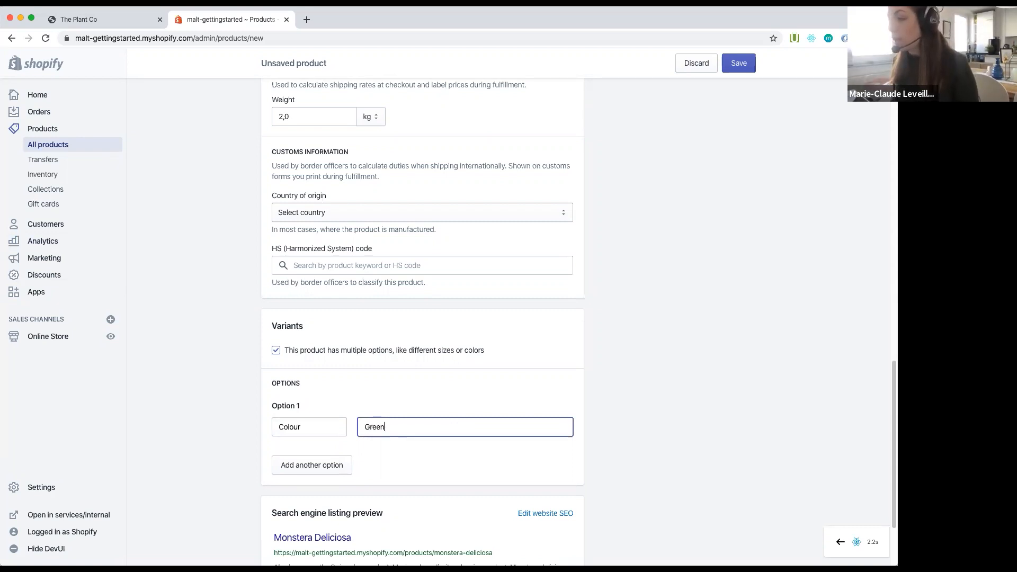
{"action": "key", "text": "Return"}
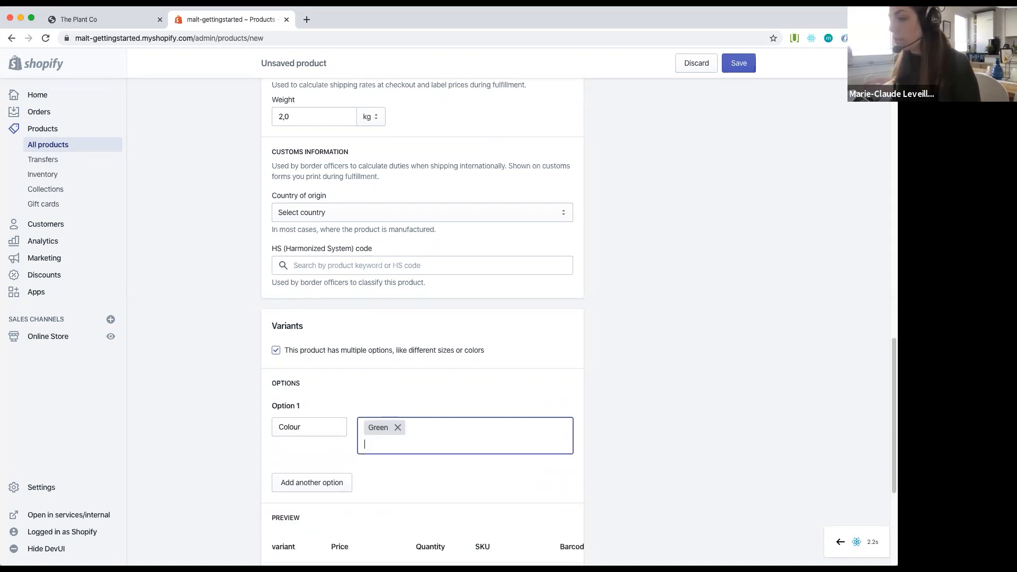
{"action": "type", "text": "Tiger Pink"}
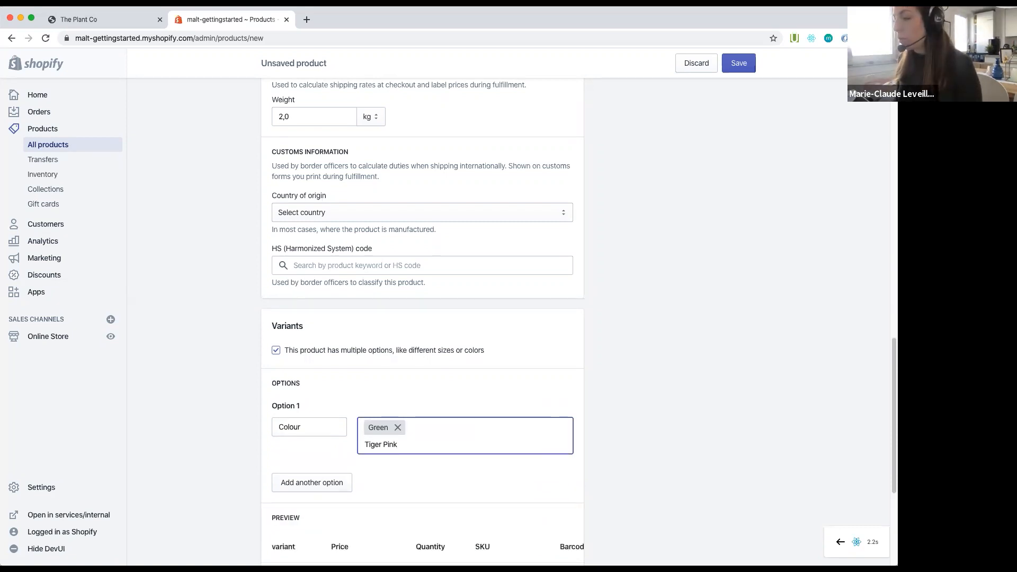
{"action": "key", "text": "Return"}
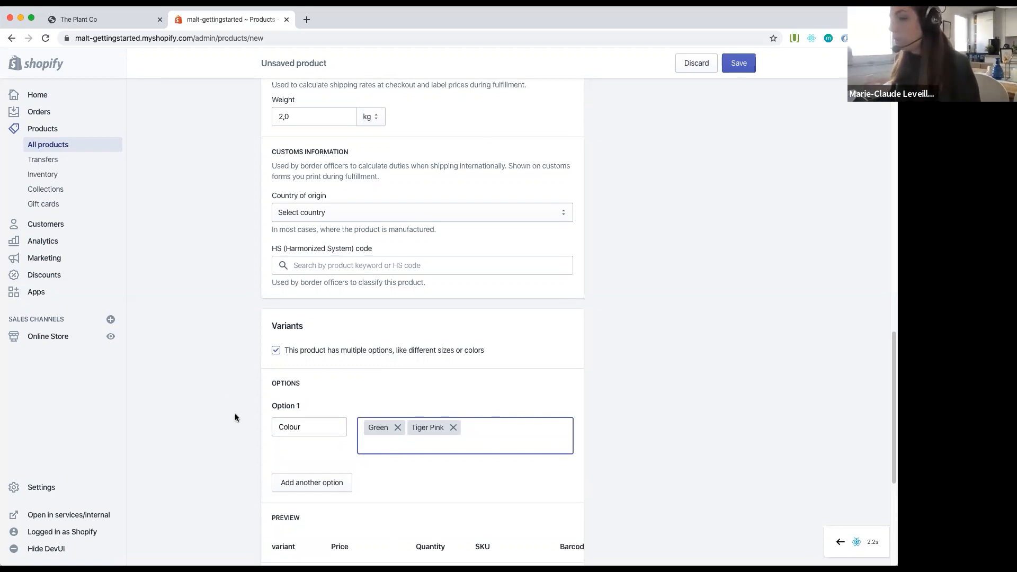
Step: Set the Tiger Pink variant's quantity to 20 and look over the remaining columns of the variant preview
{"action": "scroll", "coordinate": [251, 433], "scroll_direction": "down", "scroll_amount": 3}
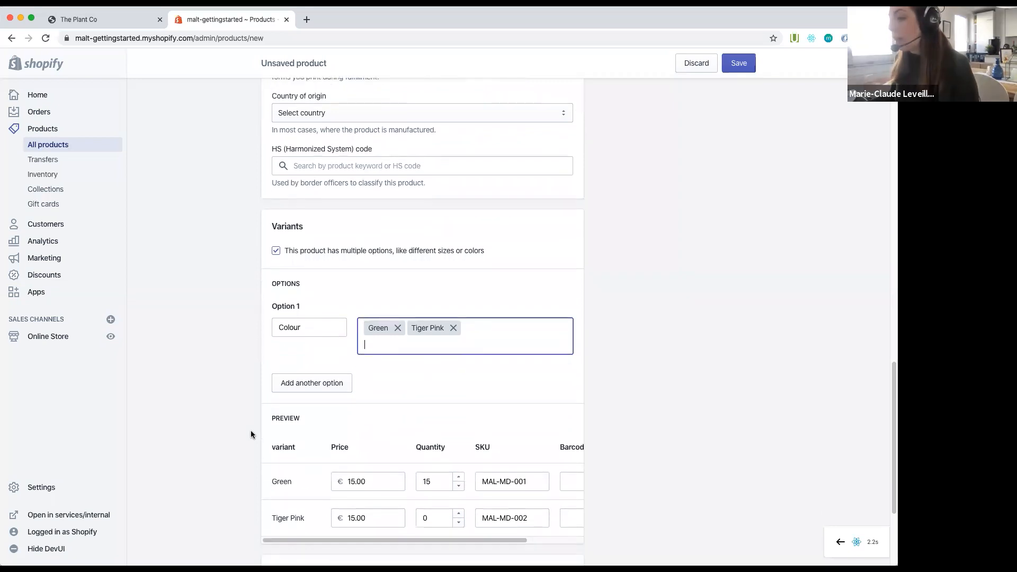
{"action": "scroll", "coordinate": [251, 435], "scroll_direction": "down", "scroll_amount": 1}
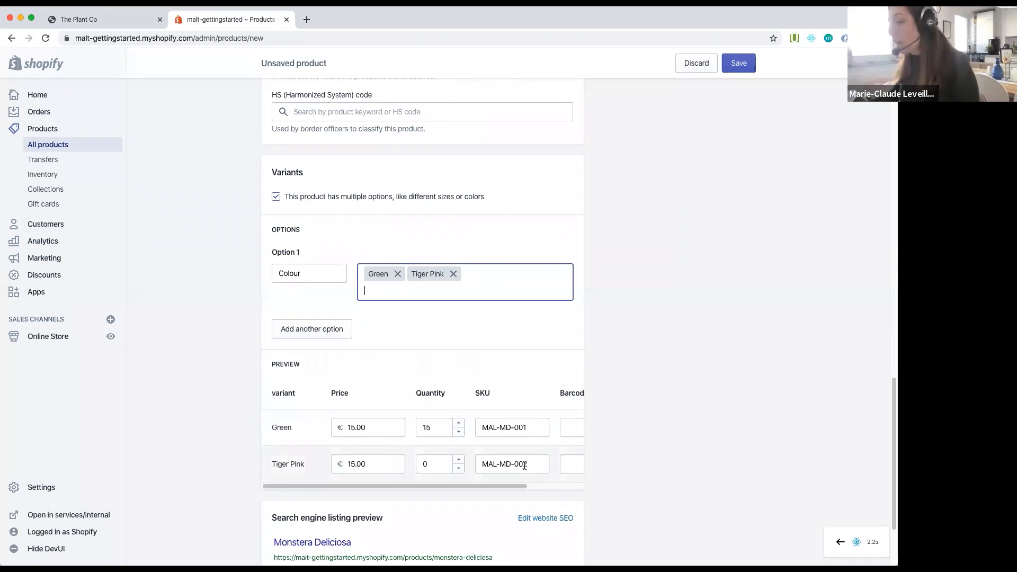
{"action": "left_click_drag", "start_coordinate": [442, 464], "coordinate": [388, 456]}
{"action": "type", "text": "20"}
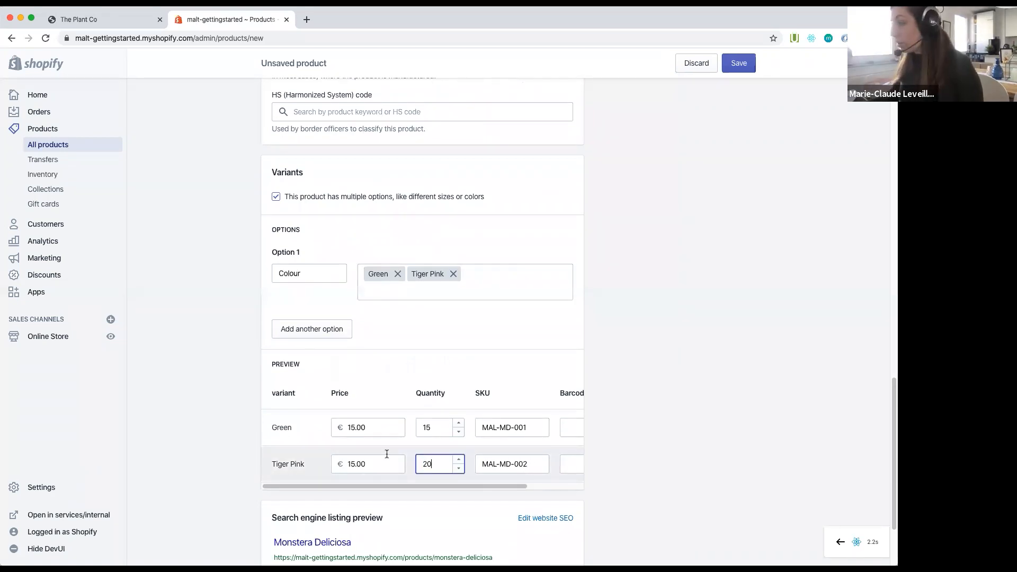
{"action": "left_click_drag", "start_coordinate": [483, 486], "coordinate": [586, 485]}
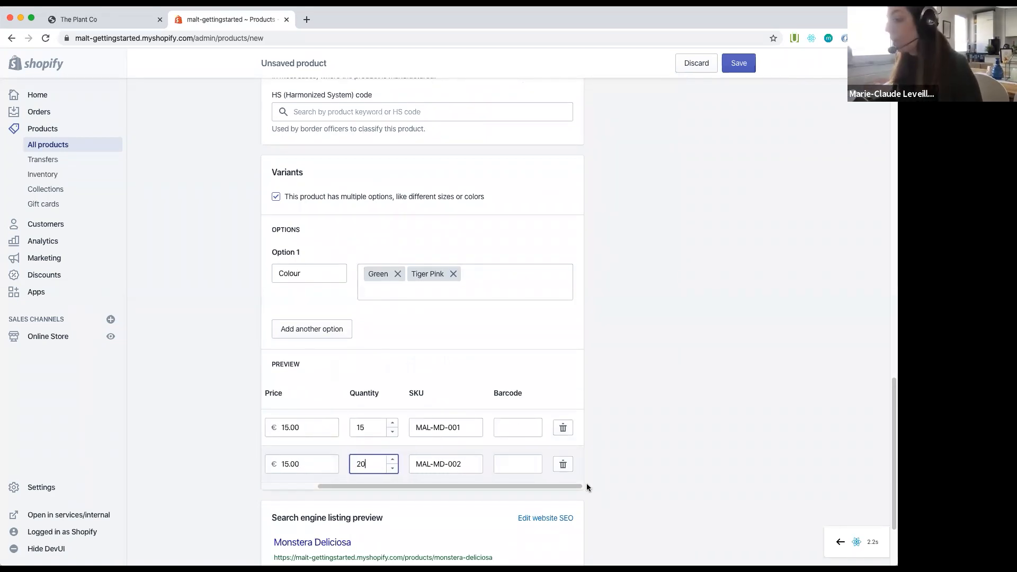
{"action": "left_click_drag", "start_coordinate": [405, 486], "coordinate": [348, 488]}
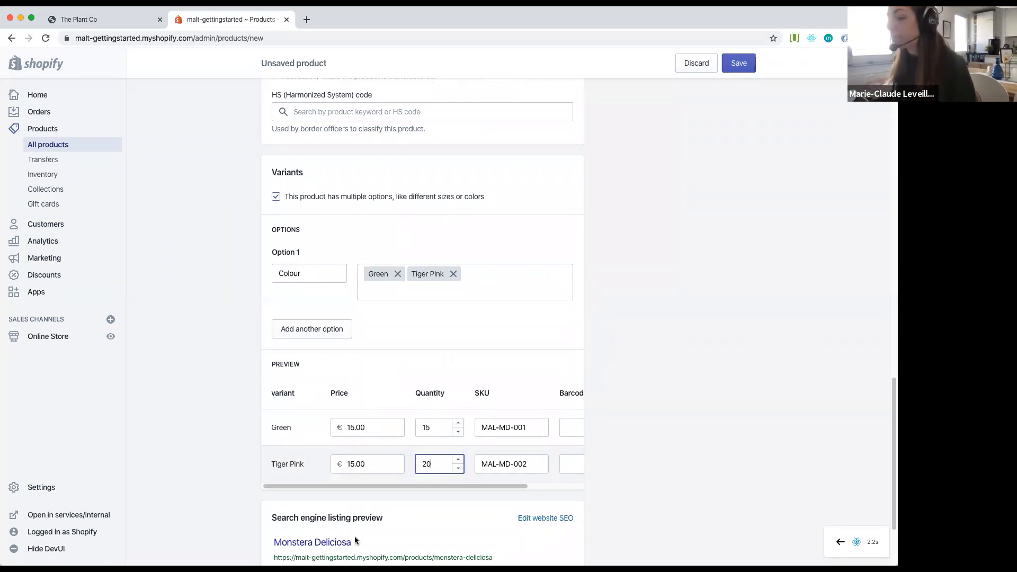
Step: Examine the page title, description and URL handle in the website SEO settings, and clear the description field
{"action": "scroll", "coordinate": [440, 461], "scroll_direction": "down", "scroll_amount": 3}
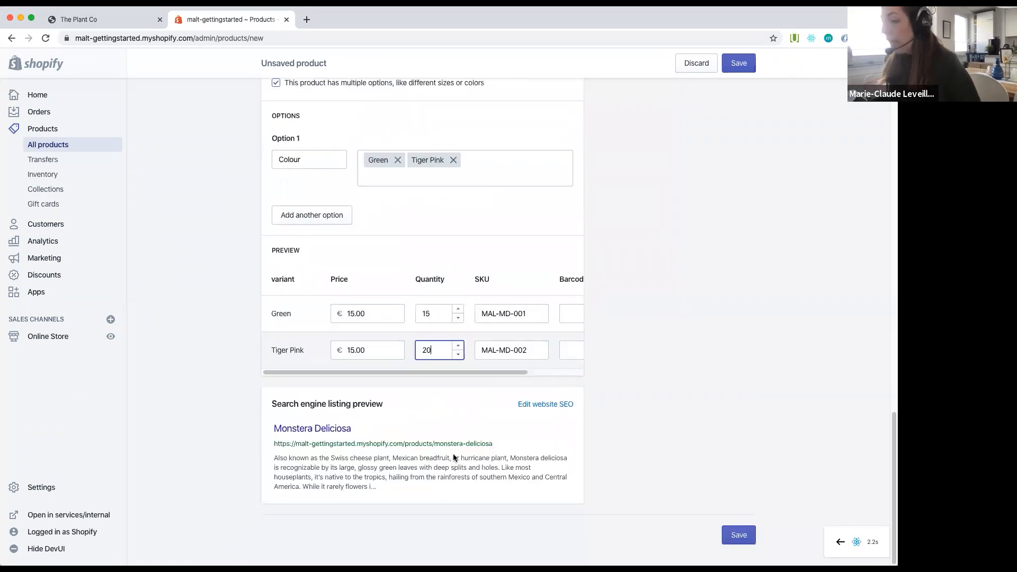
{"action": "left_click", "coordinate": [531, 402]}
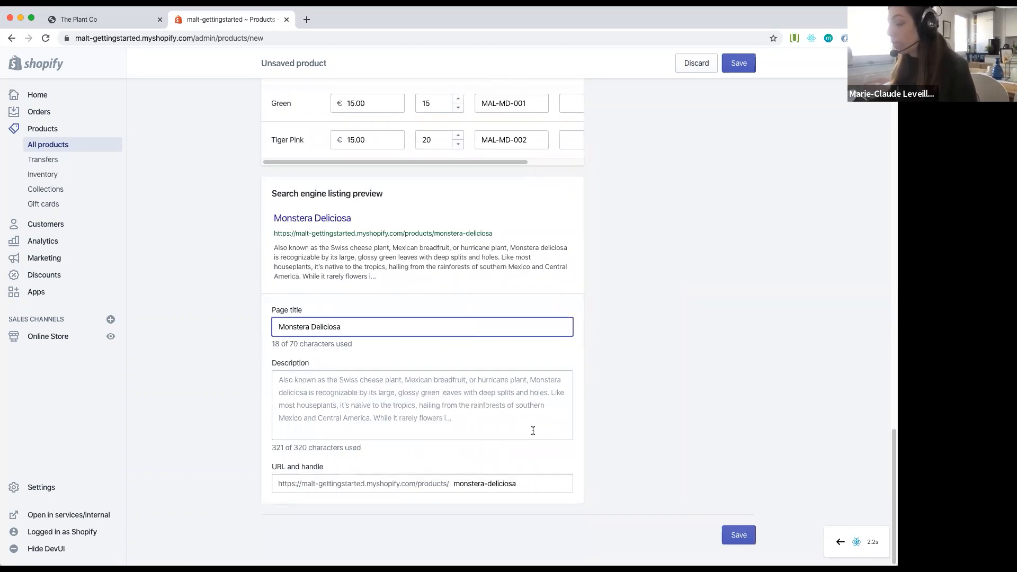
{"action": "left_click_drag", "start_coordinate": [279, 310], "coordinate": [233, 361]}
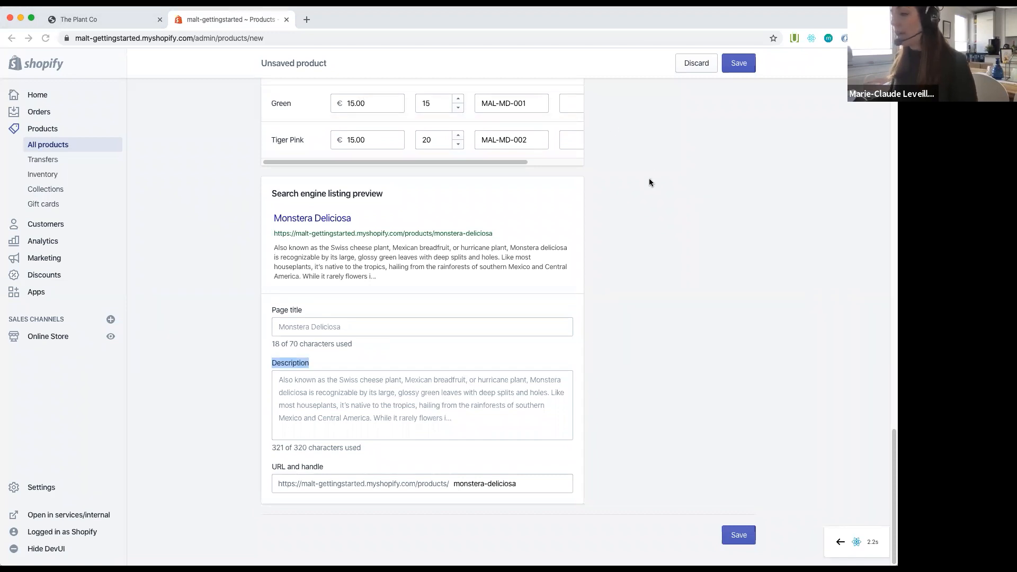
{"action": "left_click", "coordinate": [457, 532]}
{"action": "left_click", "coordinate": [414, 389]}
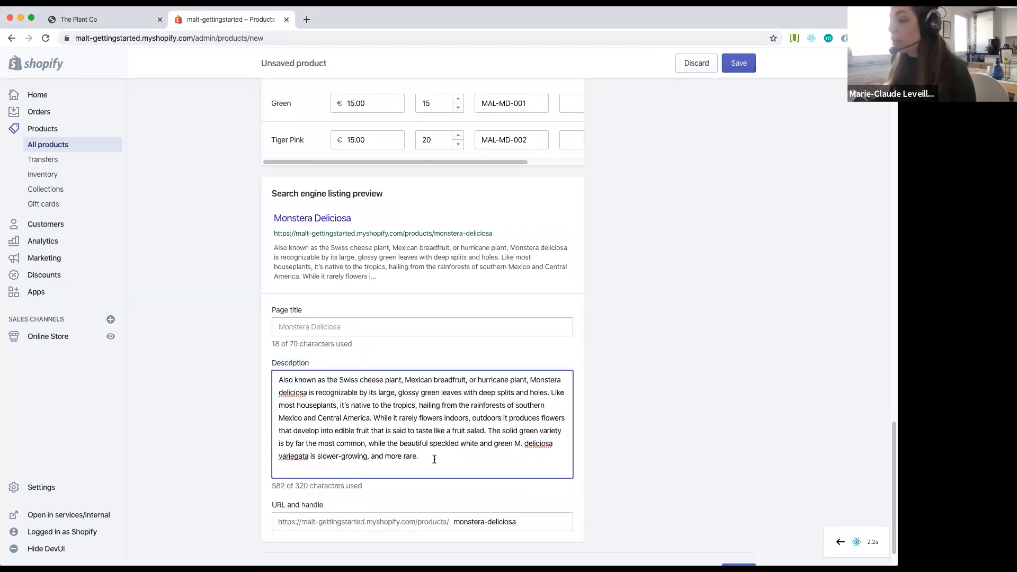
{"action": "key", "text": "super+a"}
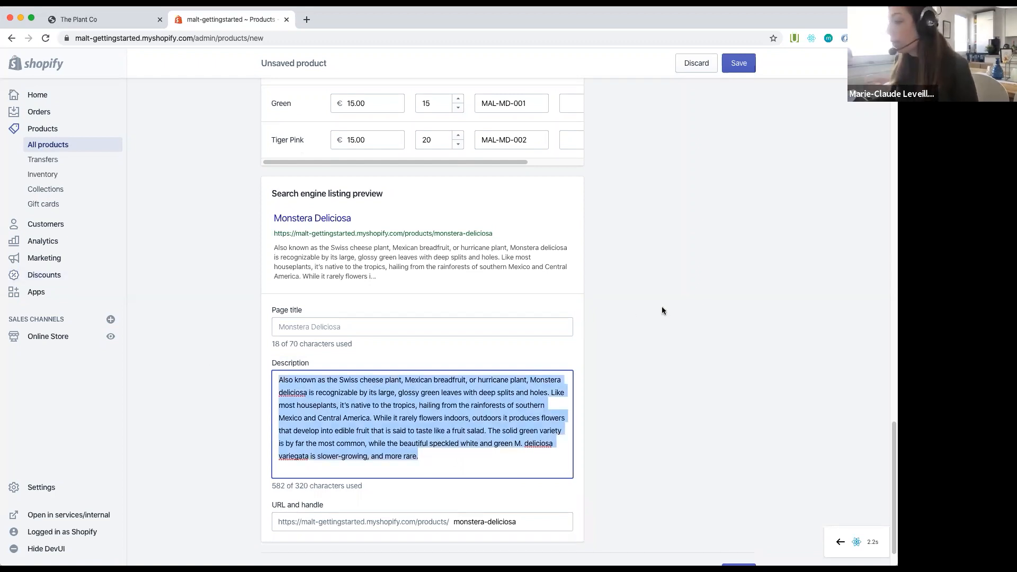
{"action": "key", "text": "BackSpace"}
{"action": "left_click", "coordinate": [601, 362]}
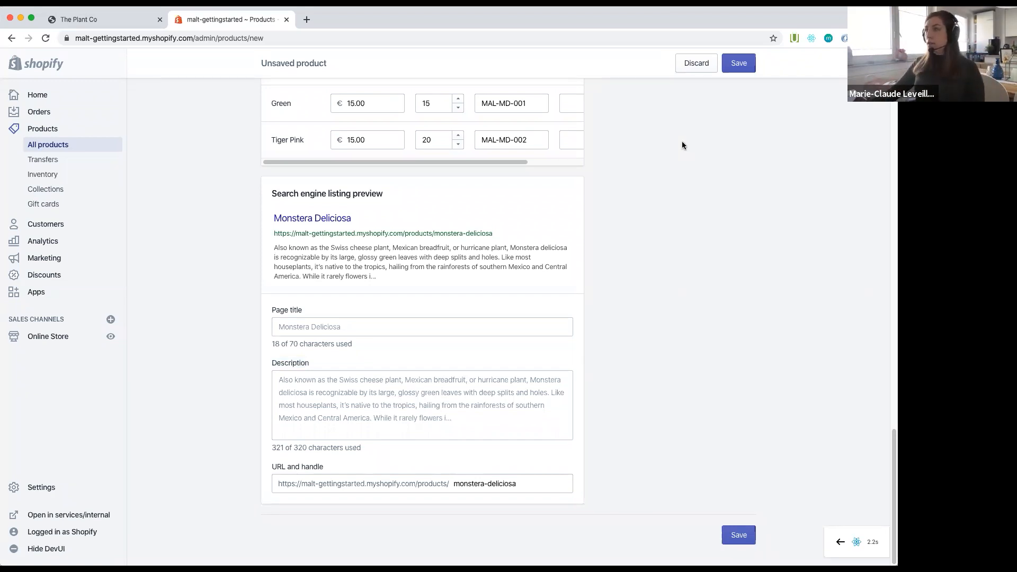
Step: Set the product type to Indoor Plant and the vendor to Plant Company, adding both as new entries
{"action": "scroll", "coordinate": [683, 141], "scroll_direction": "up", "scroll_amount": 20}
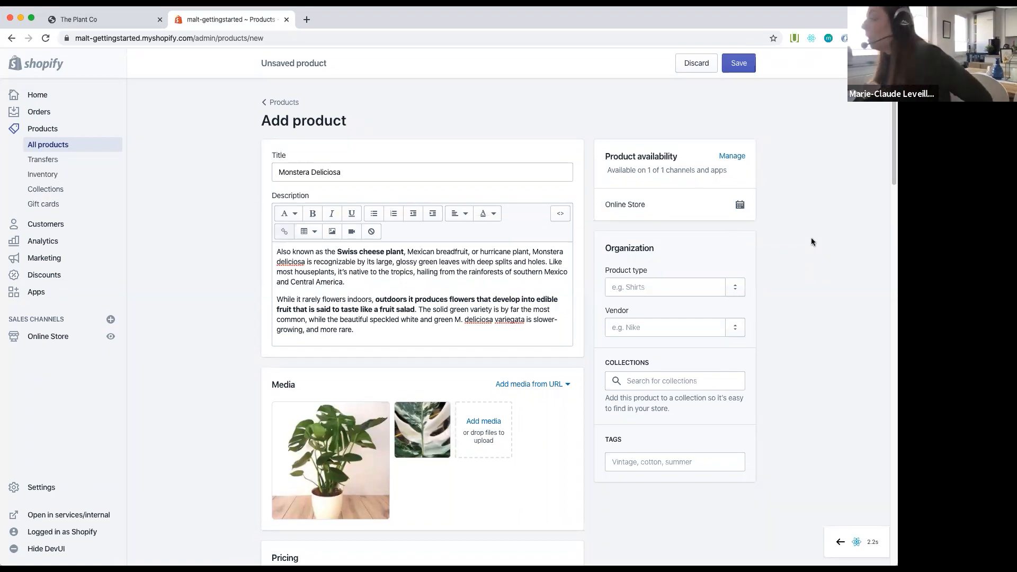
{"action": "left_click", "coordinate": [648, 287]}
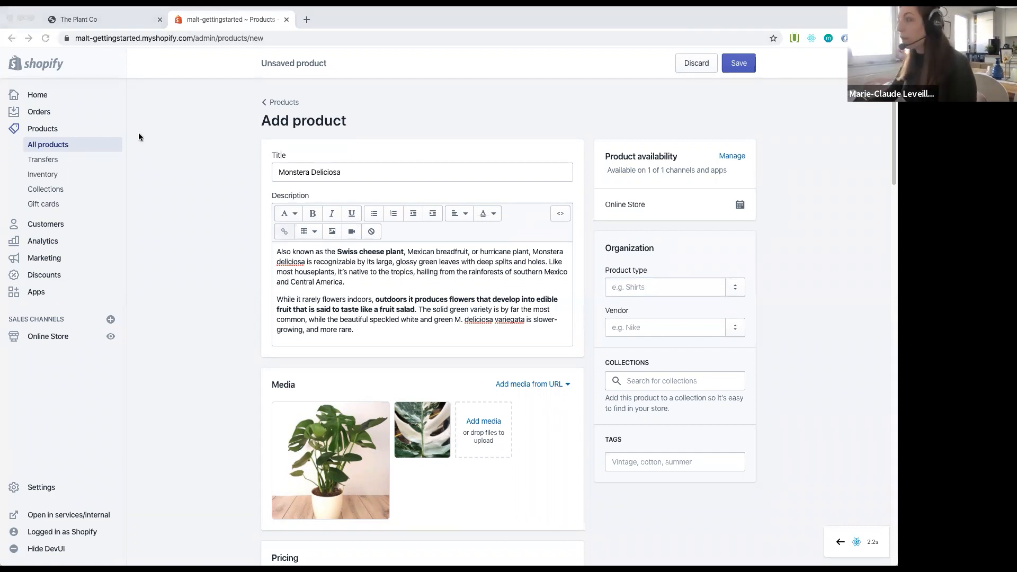
{"action": "left_click", "coordinate": [651, 288]}
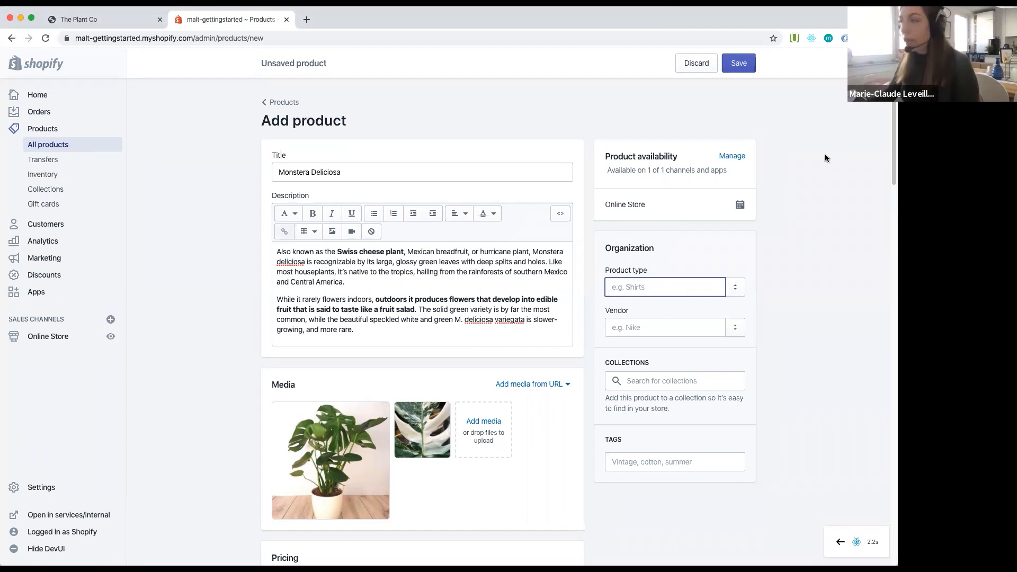
{"action": "type", "text": "Indoor"}
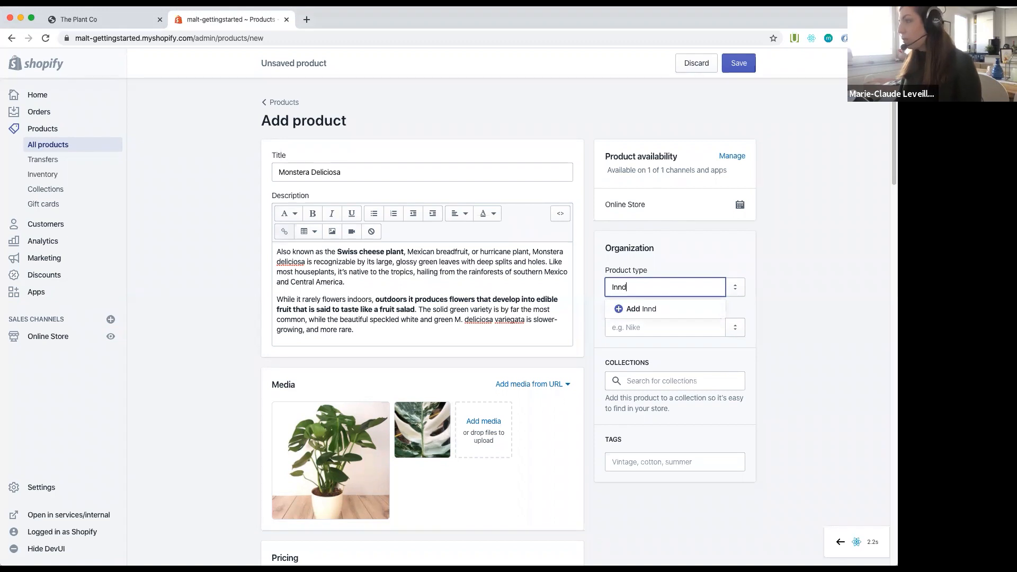
{"action": "type", "text": " Plant"}
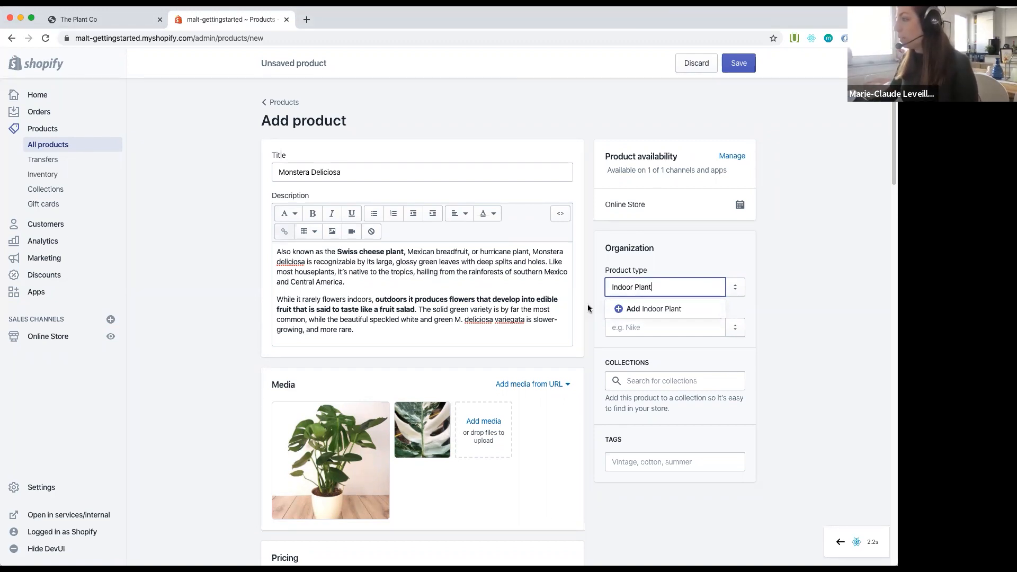
{"action": "left_click", "coordinate": [654, 310]}
{"action": "left_click", "coordinate": [688, 324]}
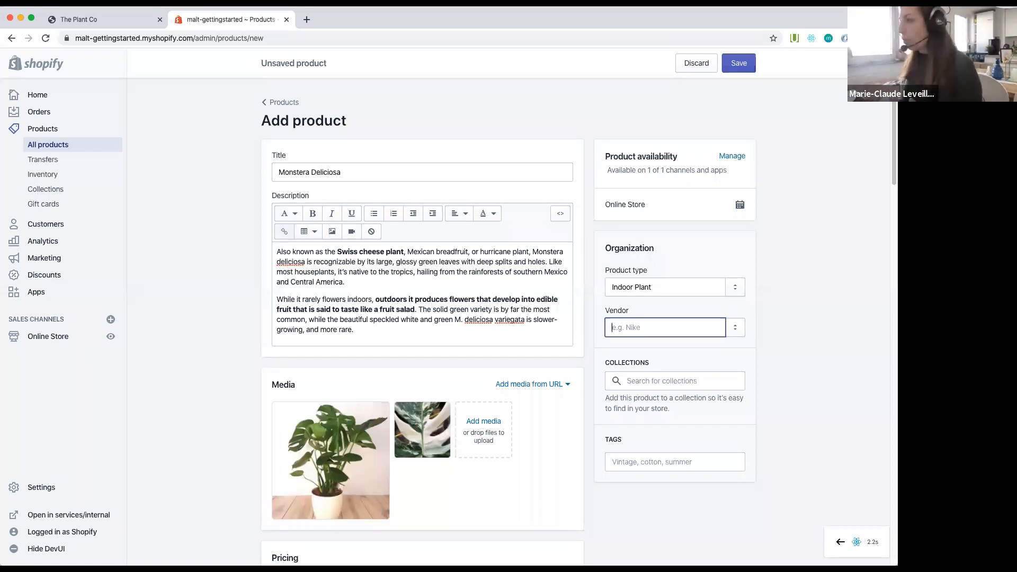
{"action": "type", "text": "Plant Company"}
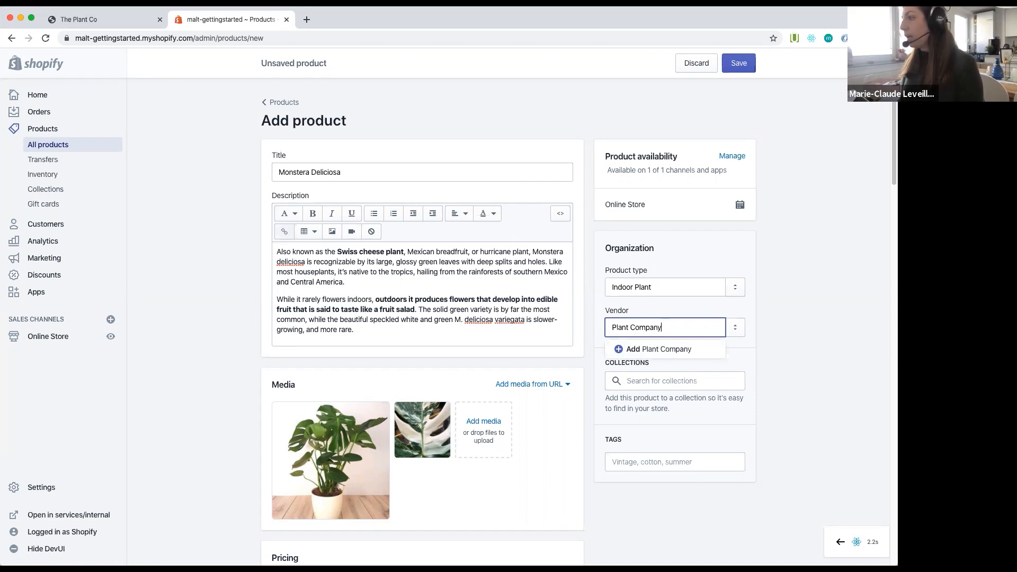
{"action": "left_click", "coordinate": [662, 347]}
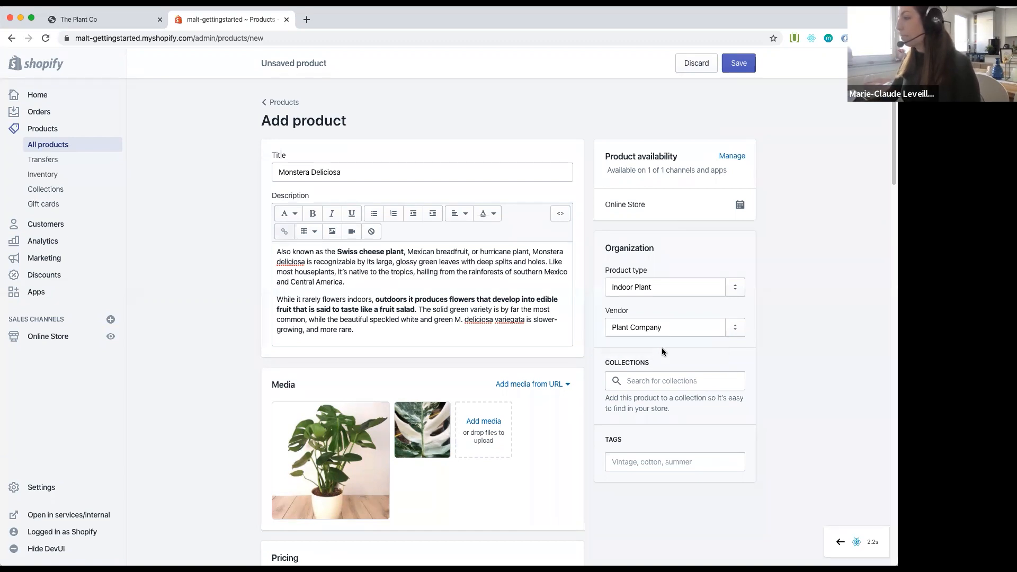
Step: Check the available collections without choosing one, and add the tags Large plants and Easy care to the product
{"action": "left_click", "coordinate": [664, 382]}
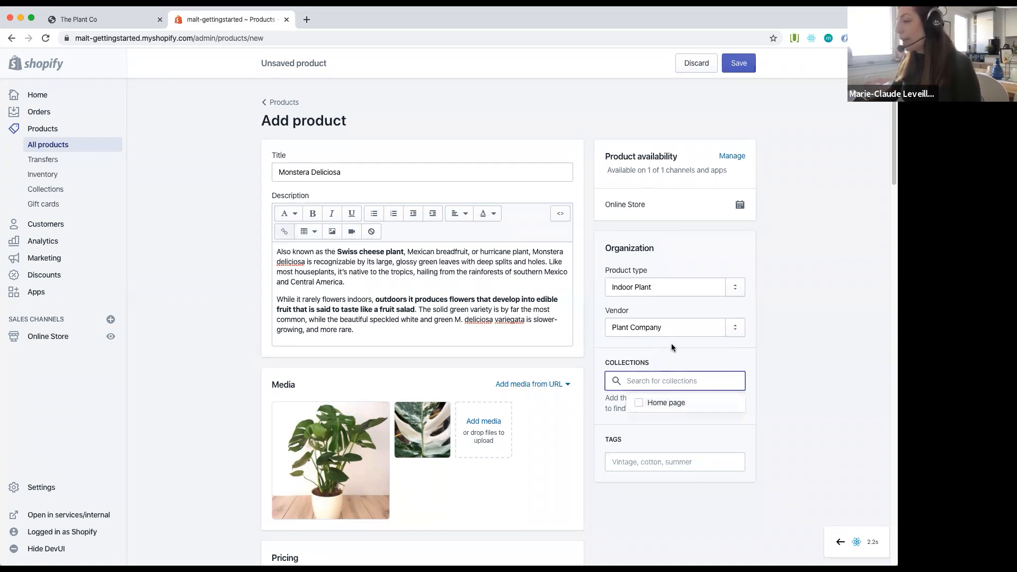
{"action": "left_click", "coordinate": [791, 375]}
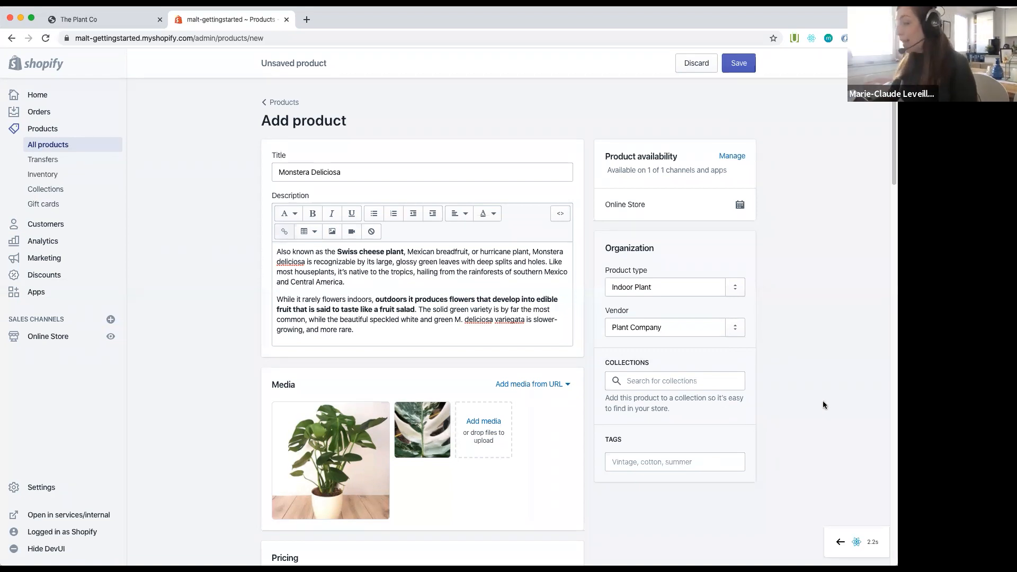
{"action": "left_click", "coordinate": [689, 462]}
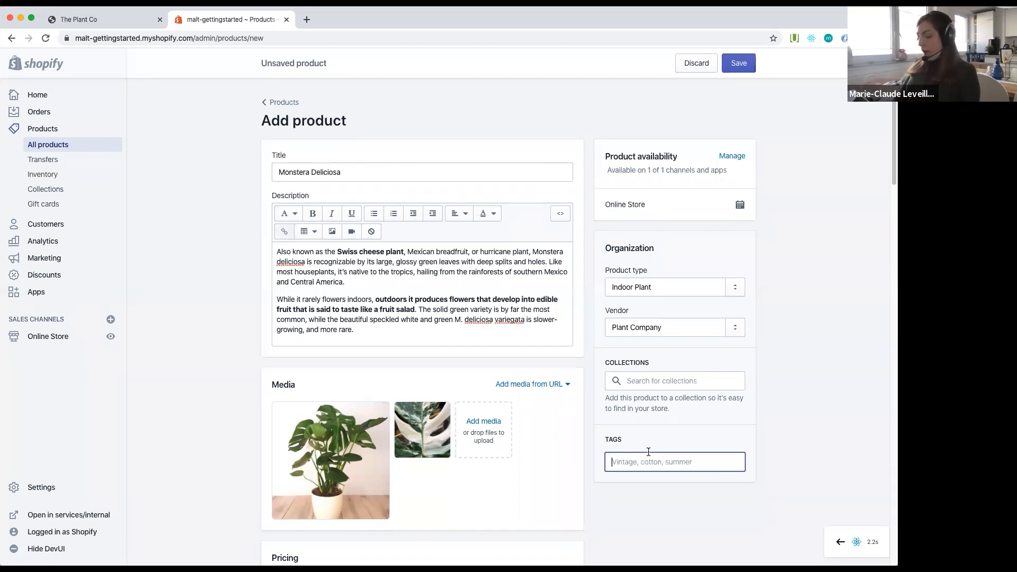
{"action": "type", "text": "Large"}
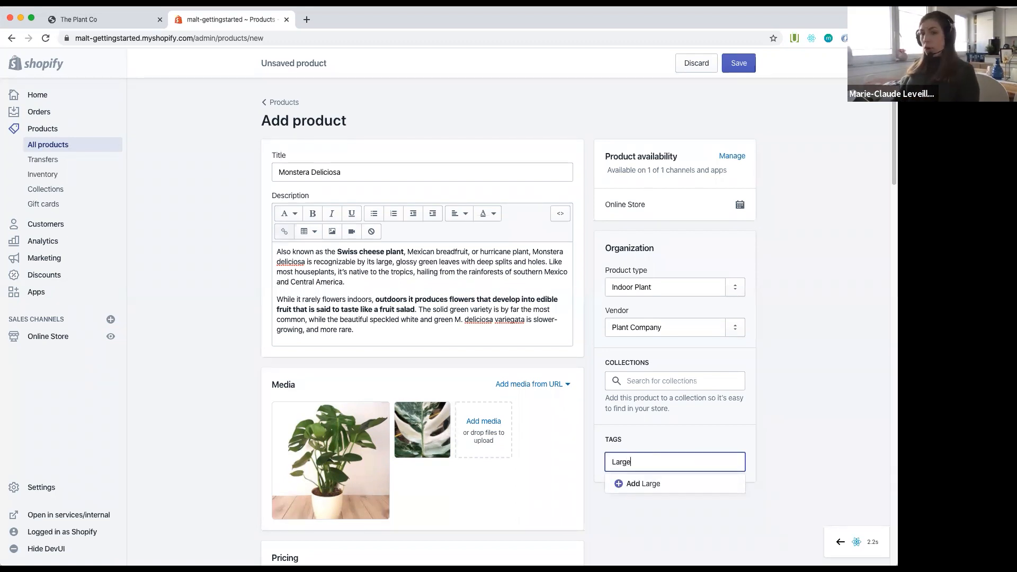
{"action": "type", "text": " p[lants"}
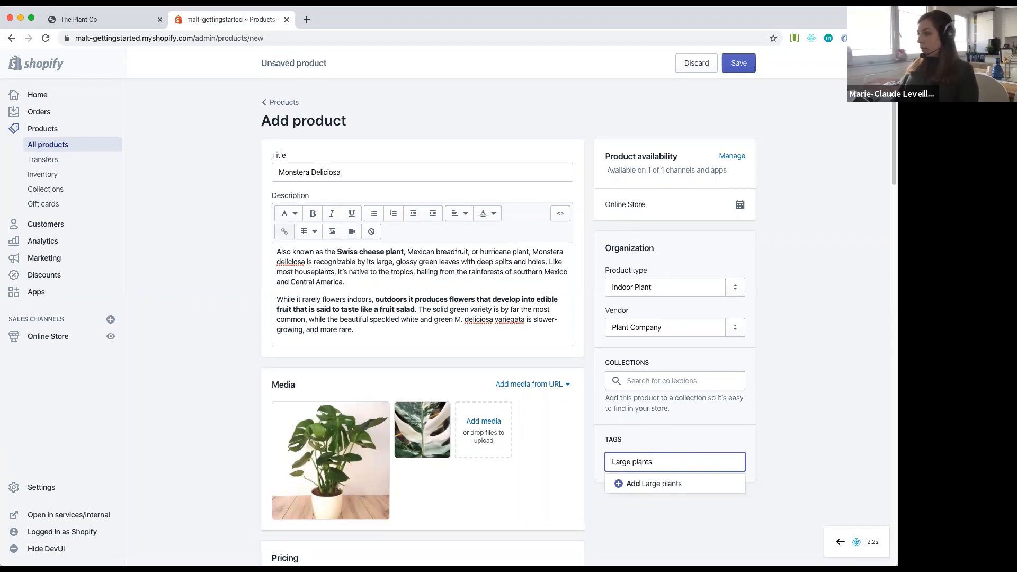
{"action": "key", "text": "Return"}
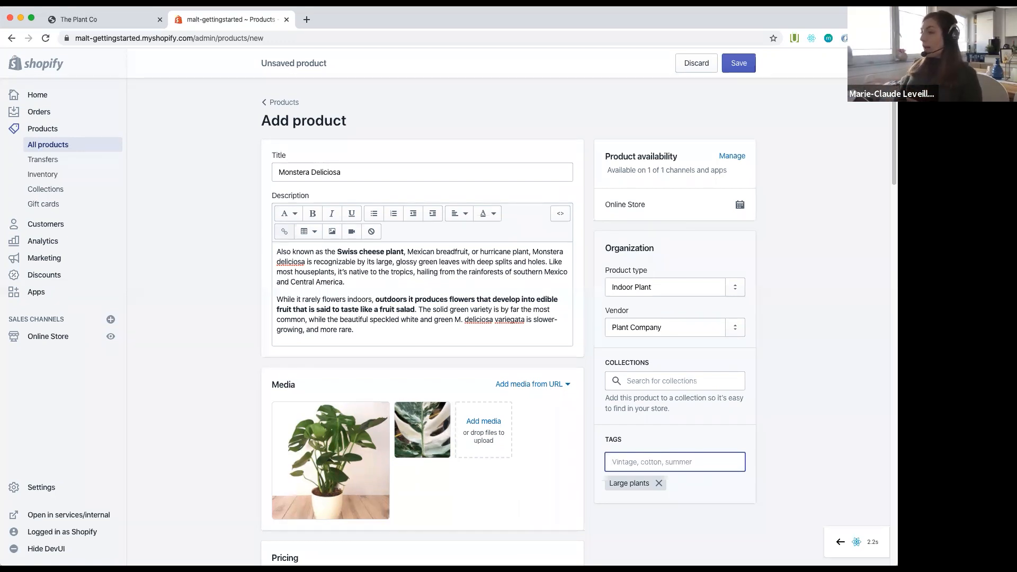
{"action": "type", "text": "Eas"}
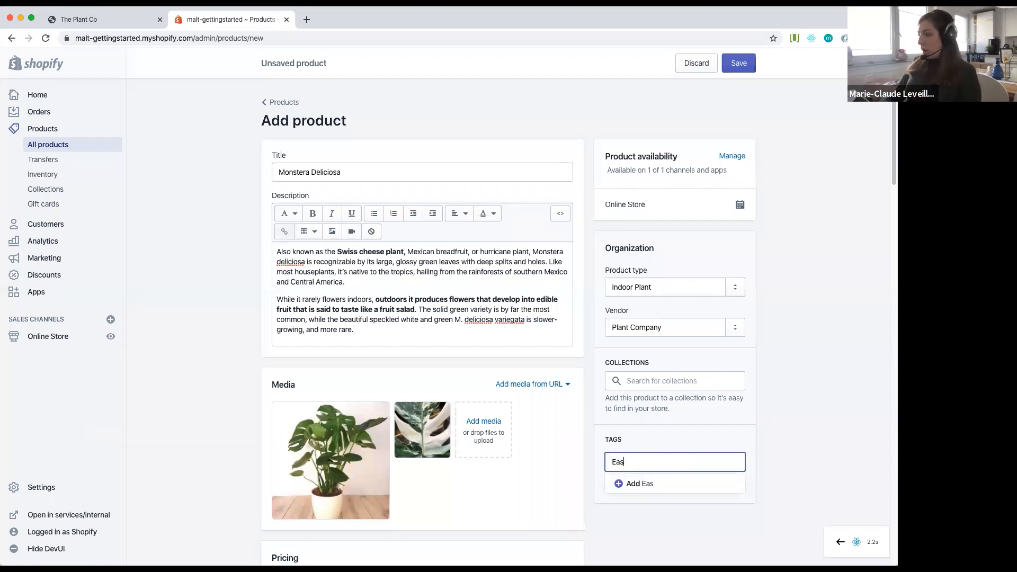
{"action": "type", "text": "y care"}
{"action": "key", "text": "Return"}
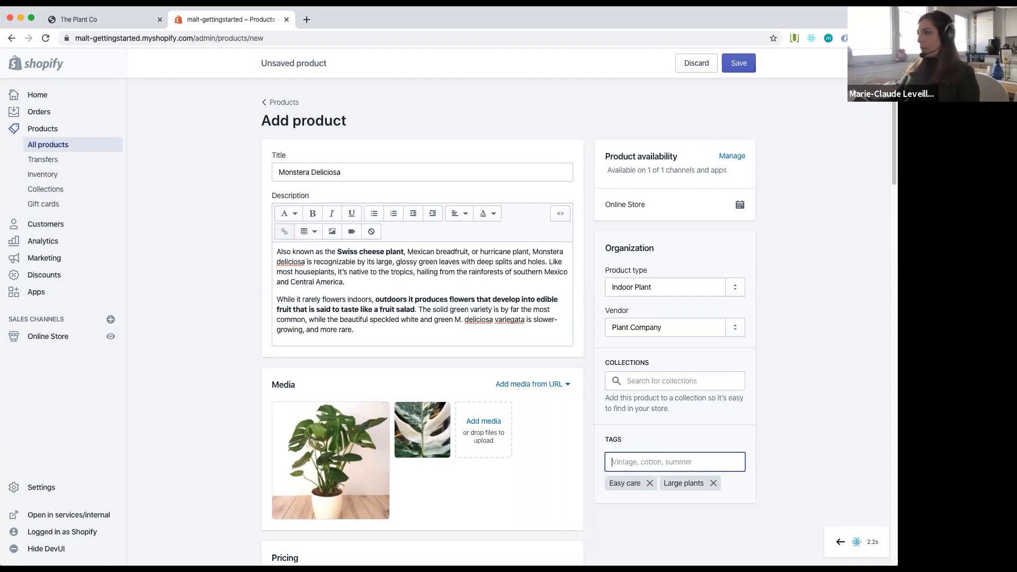
Step: Review the pricing, inventory, shipping and variant details, and save the Monstera Deliciosa product
{"action": "scroll", "coordinate": [714, 496], "scroll_direction": "down", "scroll_amount": 15}
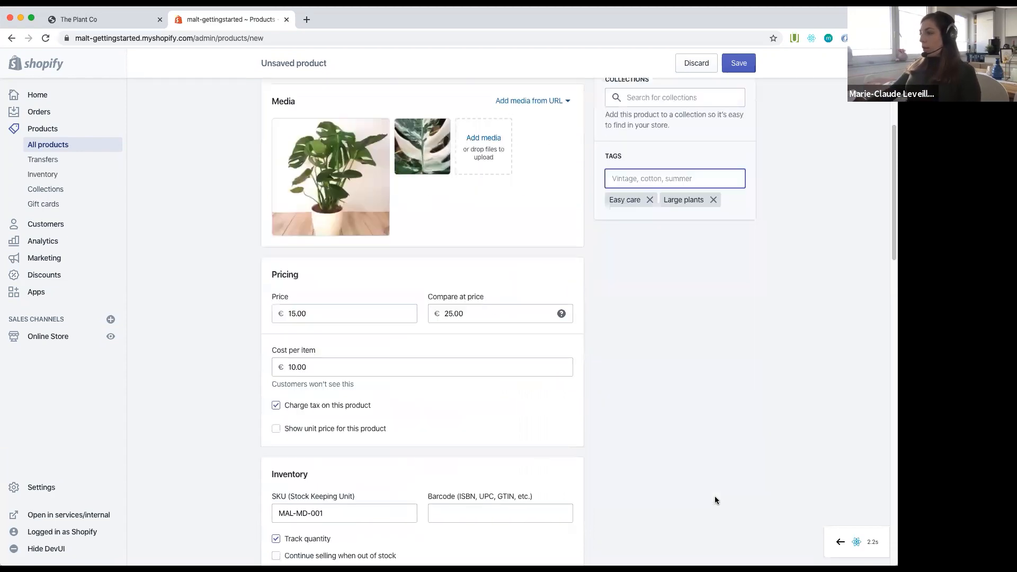
{"action": "scroll", "coordinate": [712, 502], "scroll_direction": "down", "scroll_amount": 2}
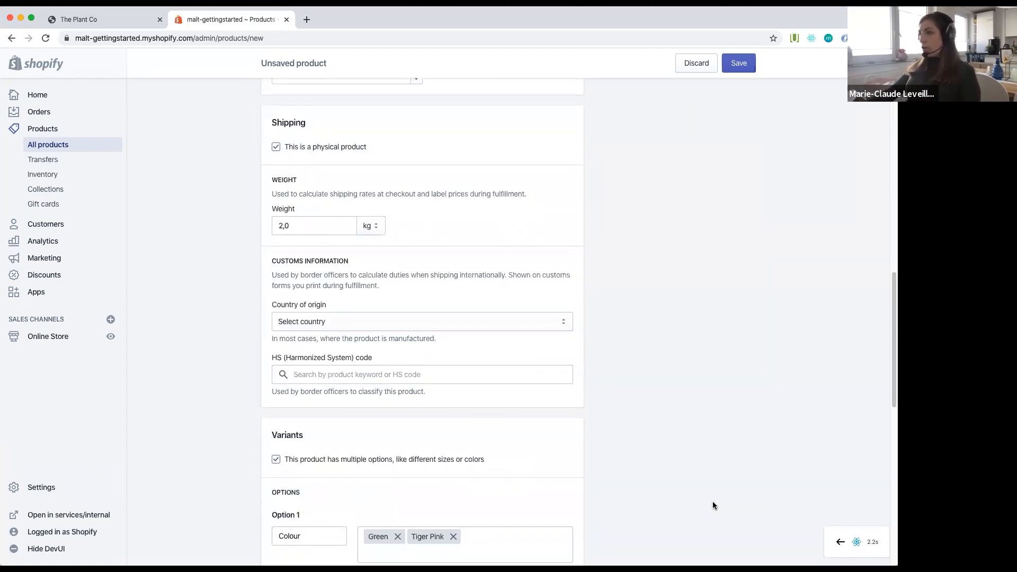
{"action": "scroll", "coordinate": [711, 503], "scroll_direction": "up", "scroll_amount": 15}
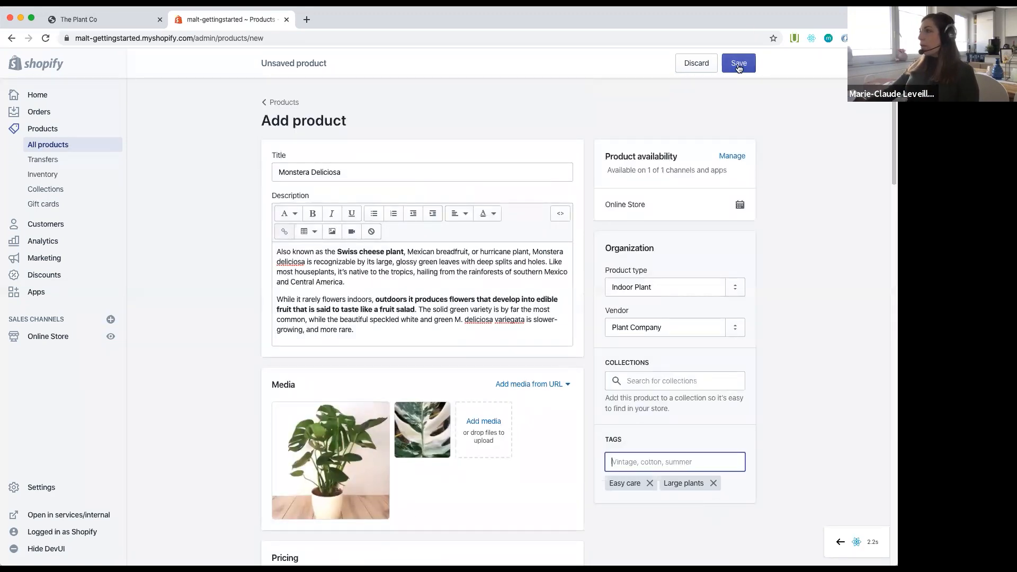
{"action": "left_click", "coordinate": [738, 64]}
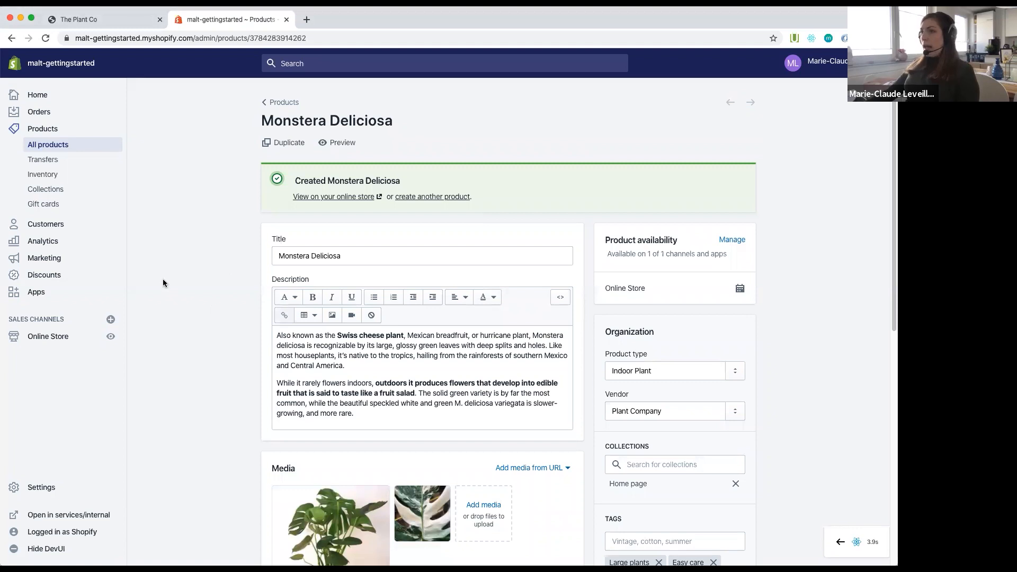
Step: Preview Monstera Deliciosa in the online store and examine its second photo, prices, colour choices and description
{"action": "left_click", "coordinate": [342, 148]}
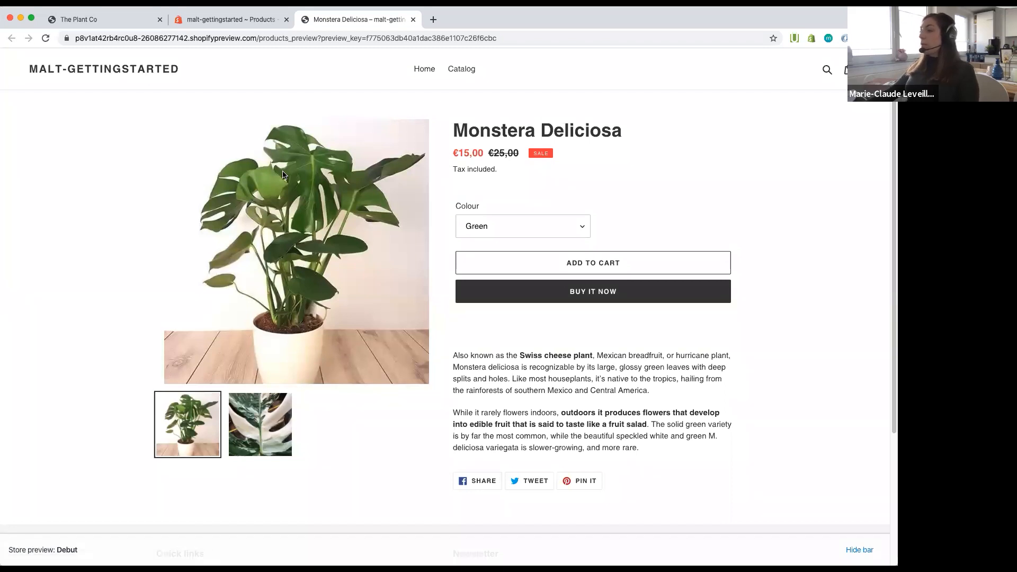
{"action": "left_click", "coordinate": [260, 426]}
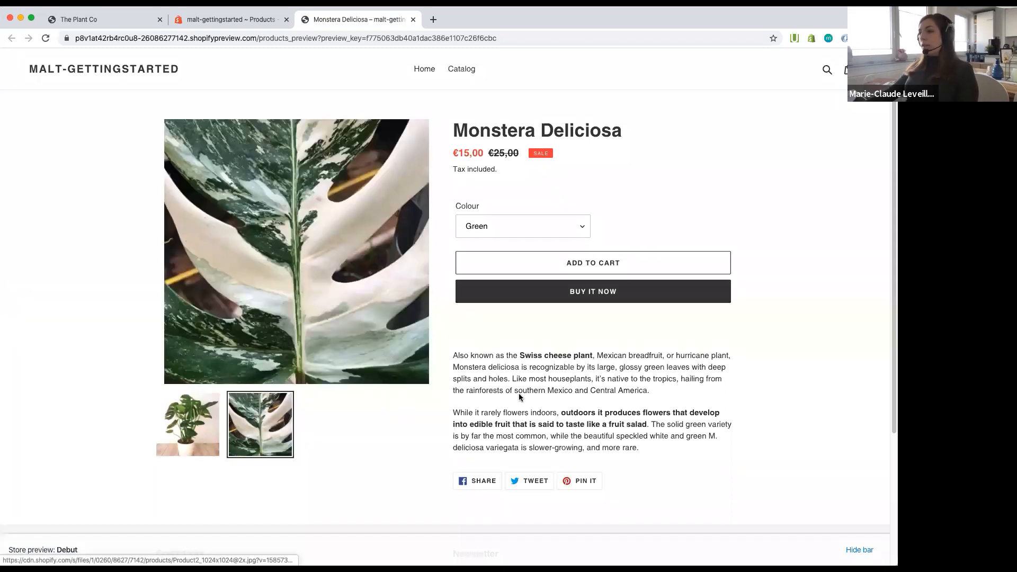
{"action": "left_click_drag", "start_coordinate": [460, 154], "coordinate": [513, 154]}
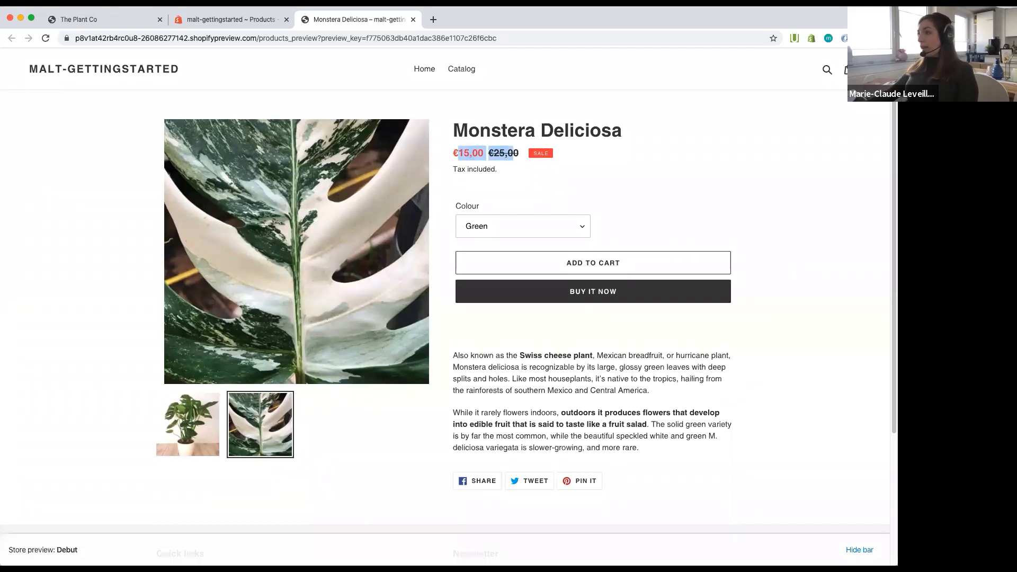
{"action": "left_click", "coordinate": [726, 100]}
{"action": "left_click", "coordinate": [560, 222]}
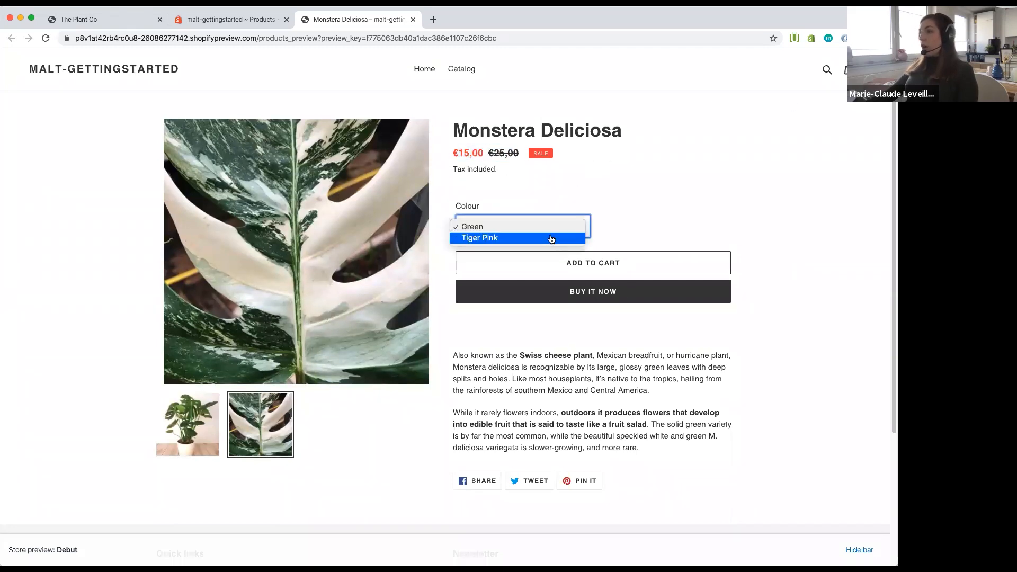
{"action": "left_click", "coordinate": [682, 484]}
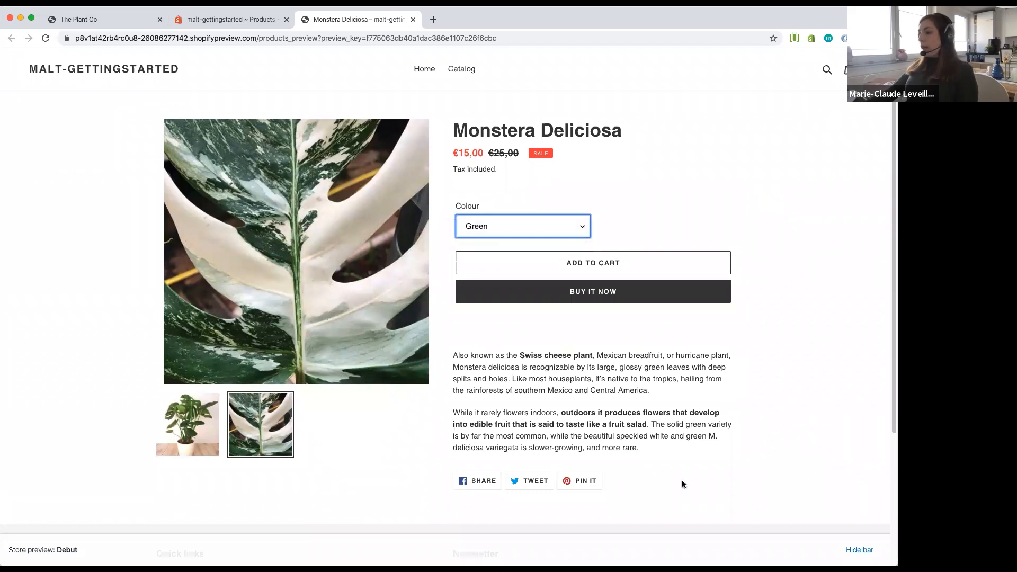
{"action": "scroll", "coordinate": [695, 472], "scroll_direction": "down", "scroll_amount": 1}
{"action": "left_click_drag", "start_coordinate": [677, 424], "coordinate": [465, 329]}
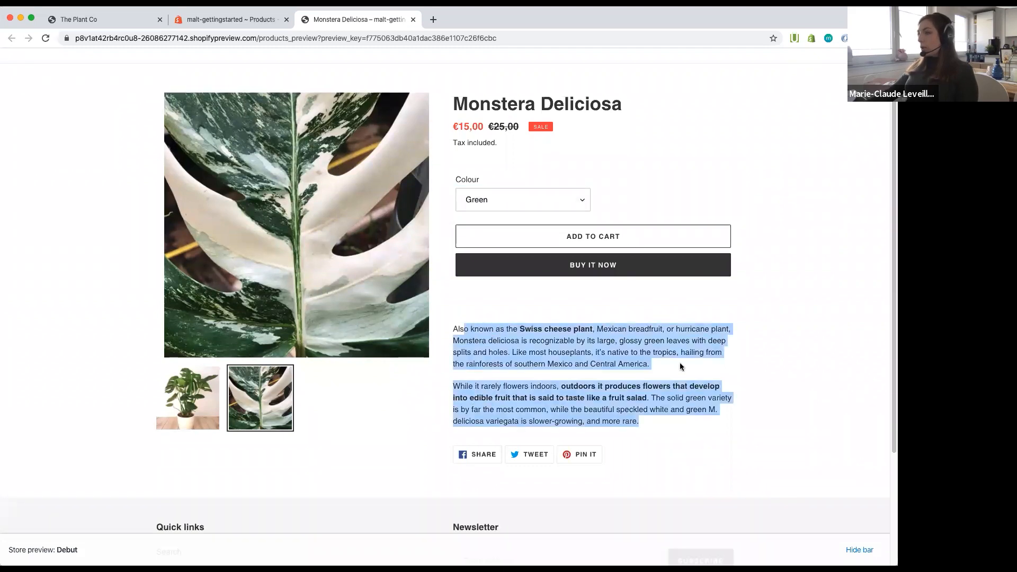
{"action": "left_click", "coordinate": [681, 366]}
{"action": "scroll", "coordinate": [659, 388], "scroll_direction": "up", "scroll_amount": 1}
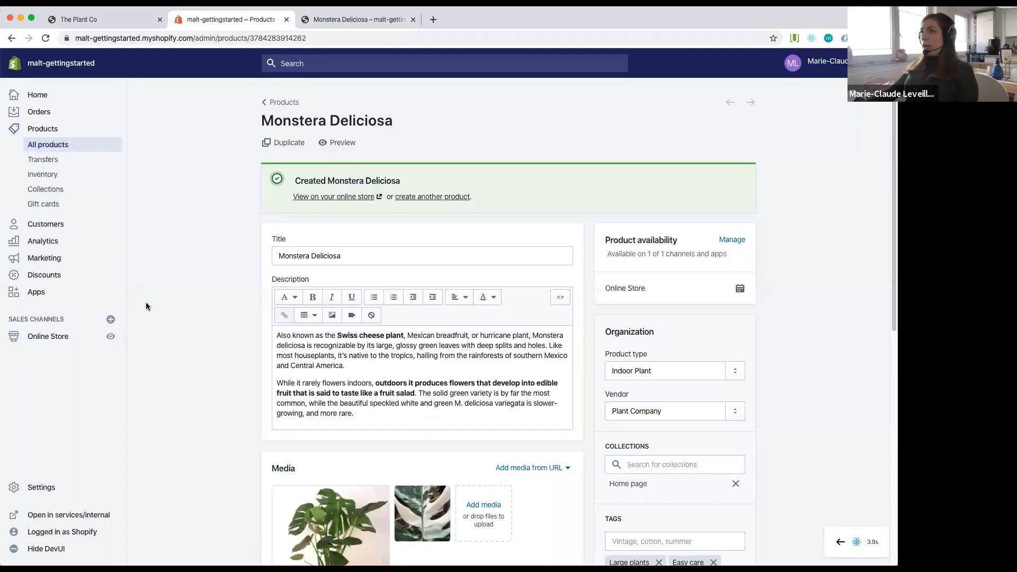
Step: Return to the store admin and start a new product titled Woven Pot
{"action": "left_click", "coordinate": [217, 19]}
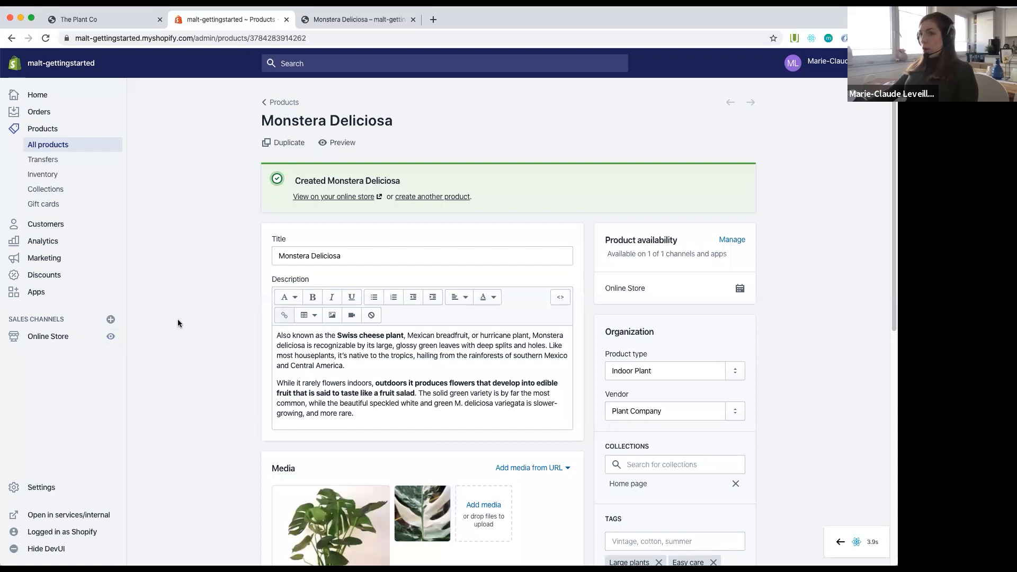
{"action": "left_click", "coordinate": [50, 135]}
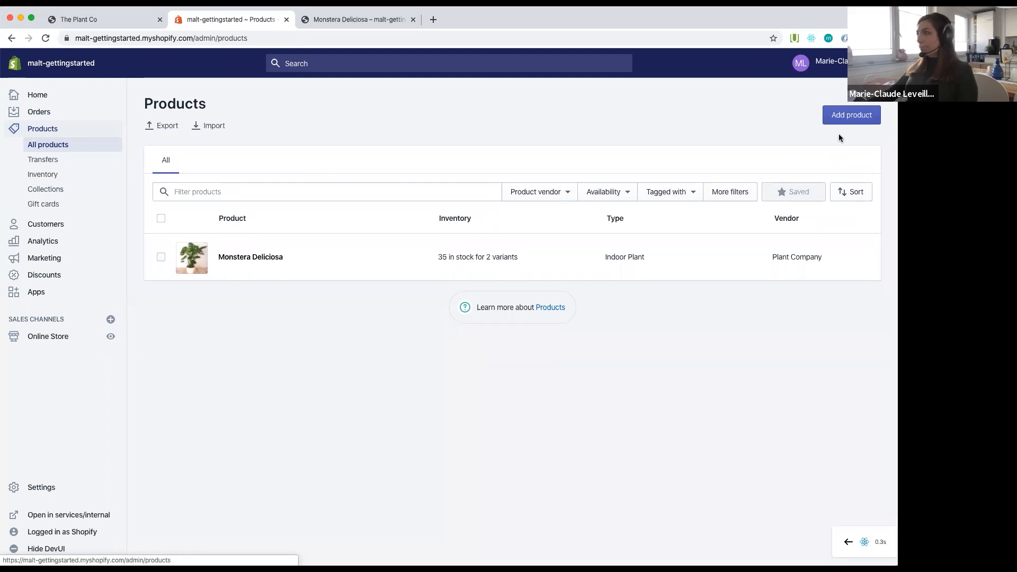
{"action": "left_click", "coordinate": [851, 116]}
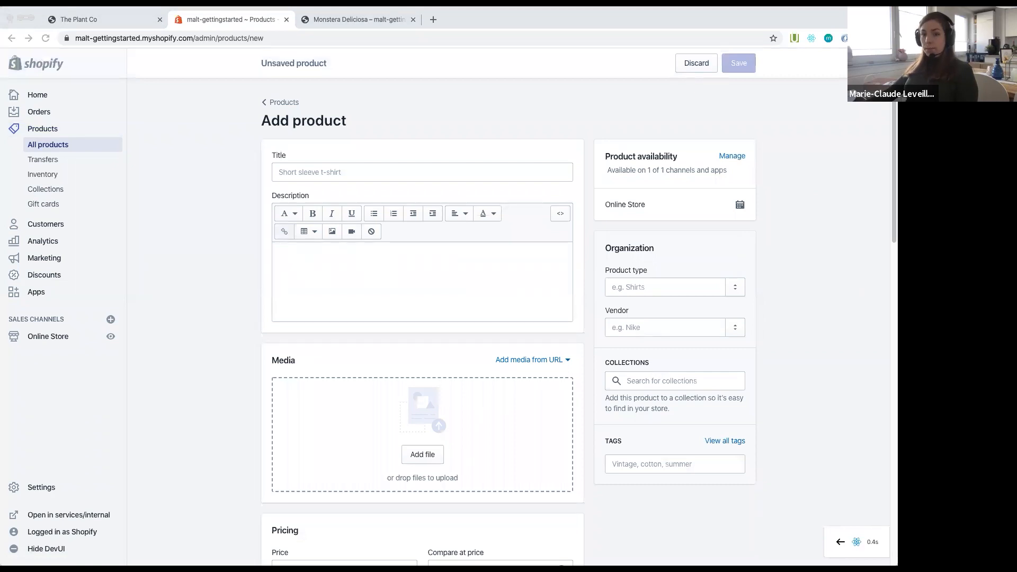
{"action": "left_click", "coordinate": [347, 170]}
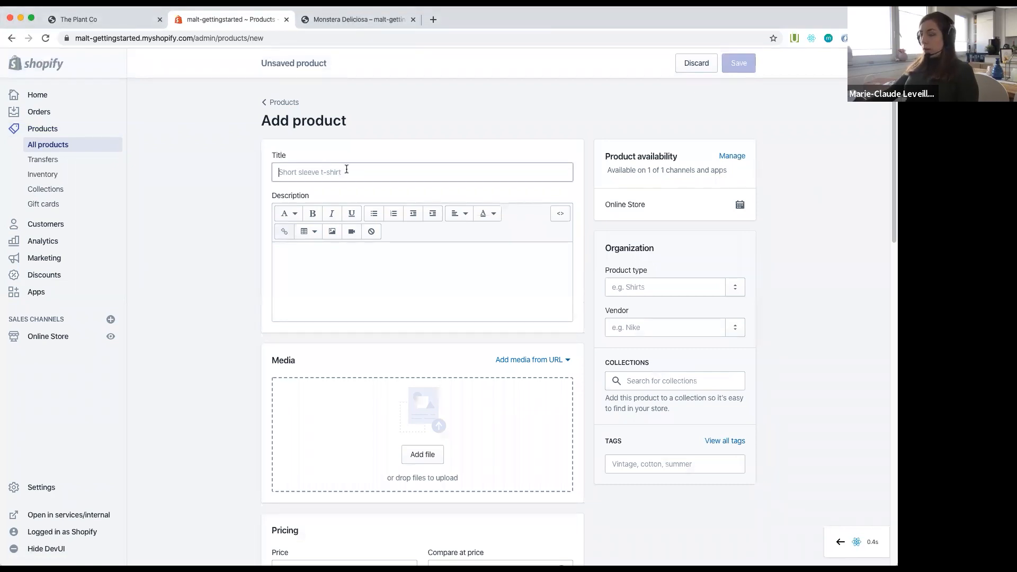
{"action": "type", "text": "Woven Pot"}
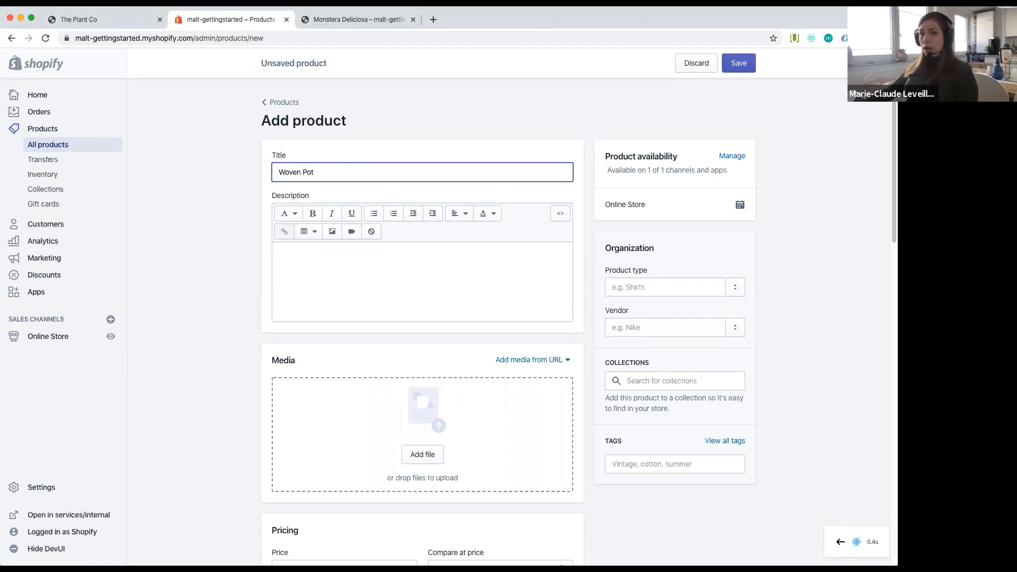
Step: Add the prepared description beginning "The most popular pot on our store right now!" and make "lovely blue detail" bold
{"action": "key", "text": "super+Tab"}
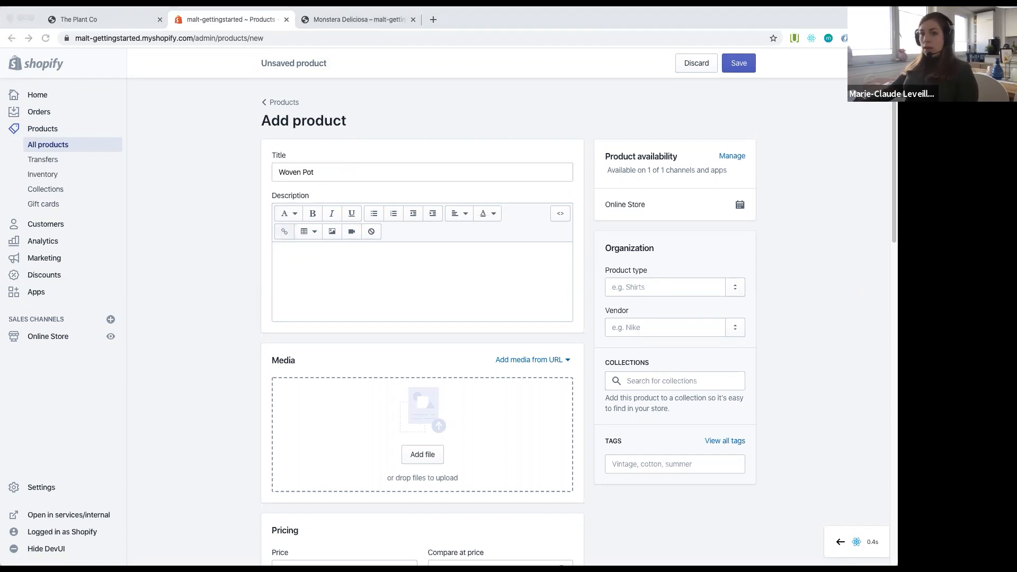
{"action": "key", "text": "super+Tab"}
{"action": "left_click", "coordinate": [347, 267]}
{"action": "type", "text": "The most popular pot on our store right now! Hand woven with lovely blue detail, this pot is made for low watering and medium to large-sized plants."}
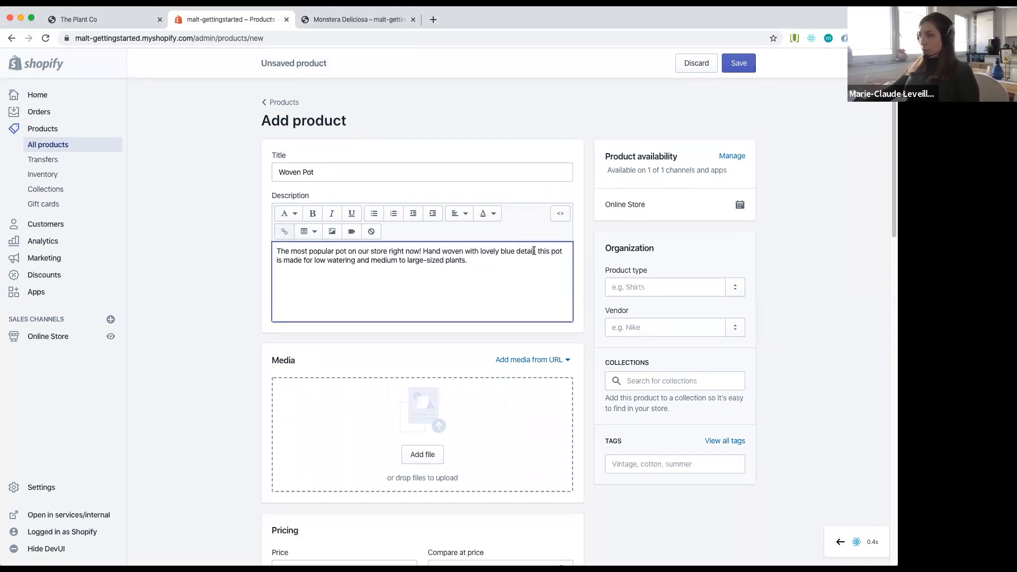
{"action": "left_click_drag", "start_coordinate": [534, 252], "coordinate": [480, 252]}
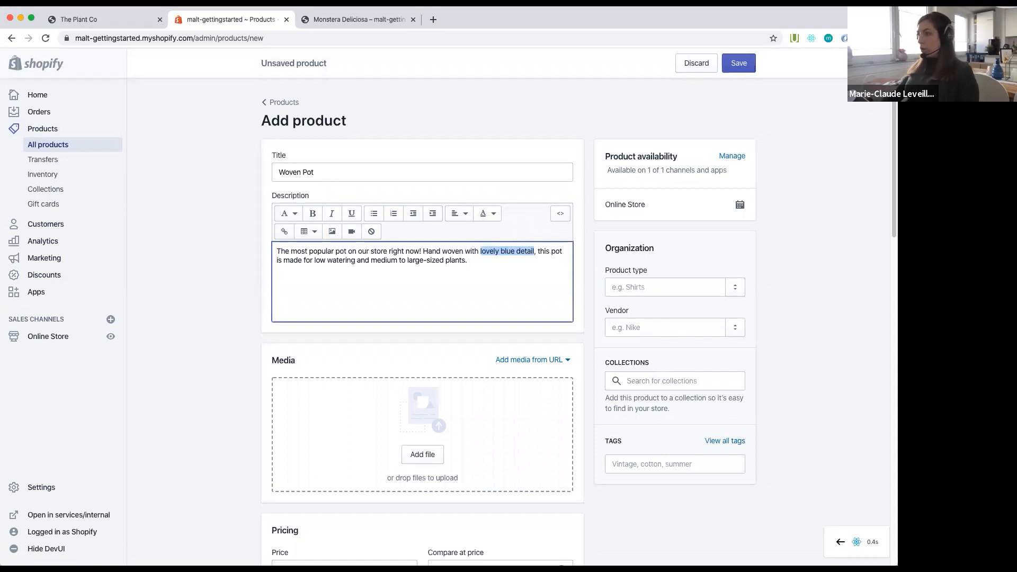
{"action": "left_click", "coordinate": [313, 213]}
{"action": "left_click", "coordinate": [533, 284]}
Step: Upload the photo of the blue-patterned woven pot to the product's media
{"action": "left_click", "coordinate": [430, 456]}
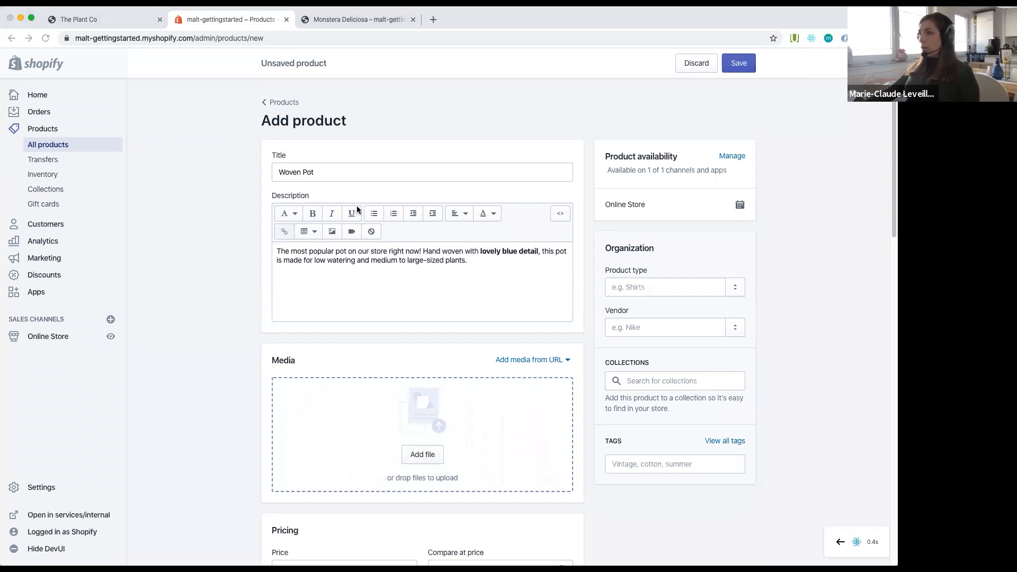
{"action": "left_click", "coordinate": [732, 229]}
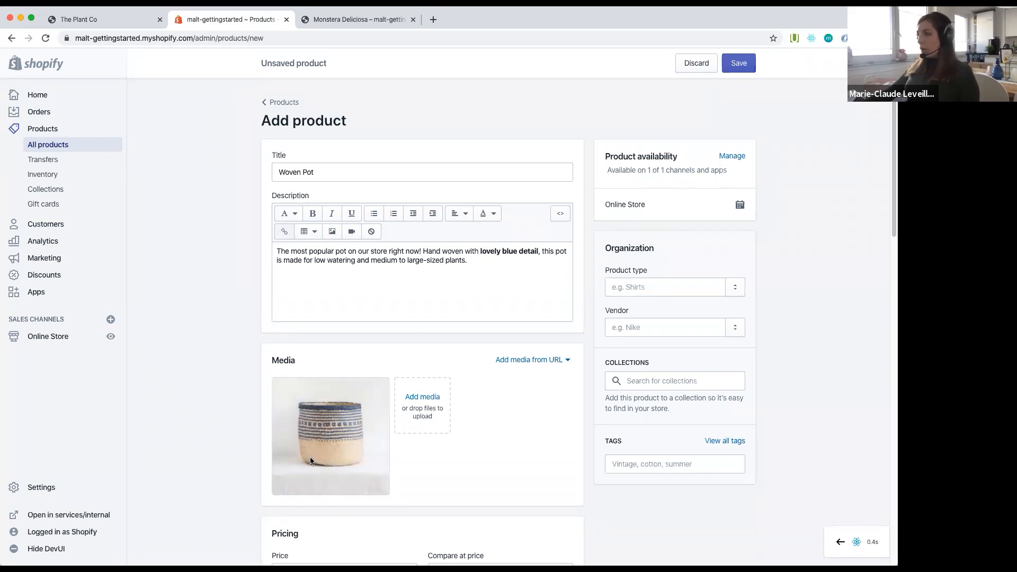
Step: Set the Woven Pot's price to €15 and its cost per item to €10
{"action": "scroll", "coordinate": [507, 494], "scroll_direction": "down", "scroll_amount": 5}
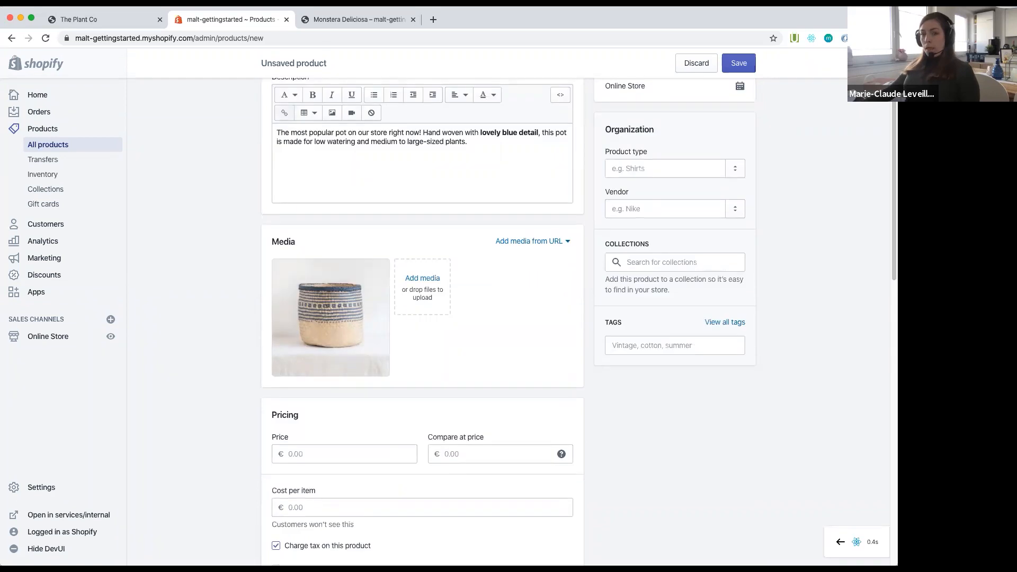
{"action": "left_click", "coordinate": [336, 452]}
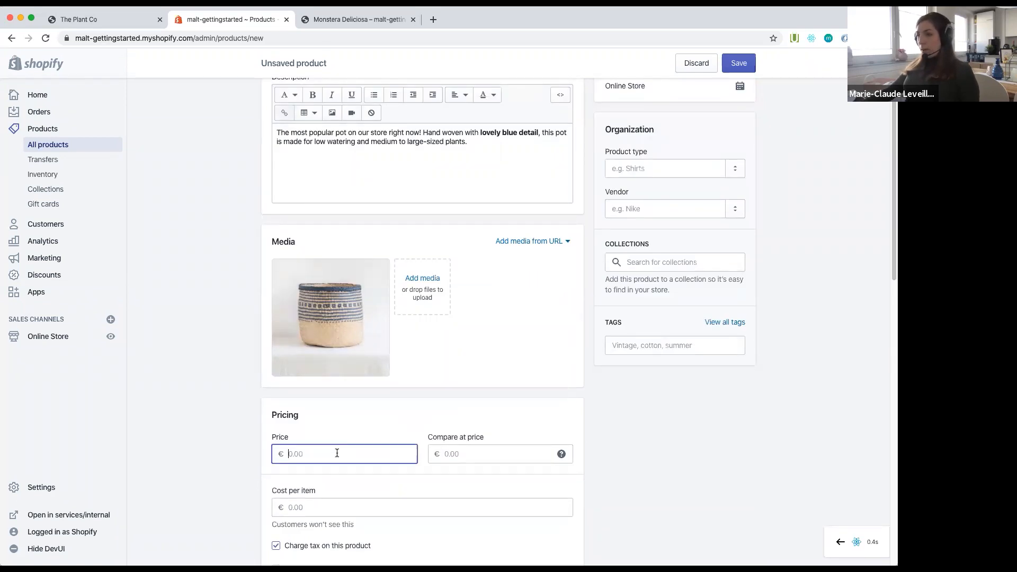
{"action": "type", "text": "15"}
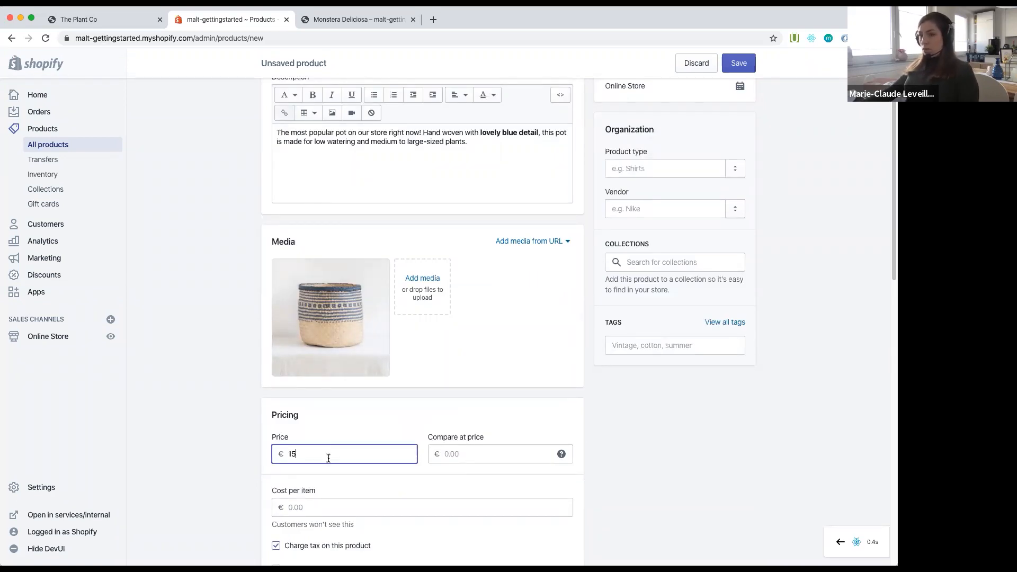
{"action": "left_click", "coordinate": [345, 507]}
{"action": "type", "text": "10"}
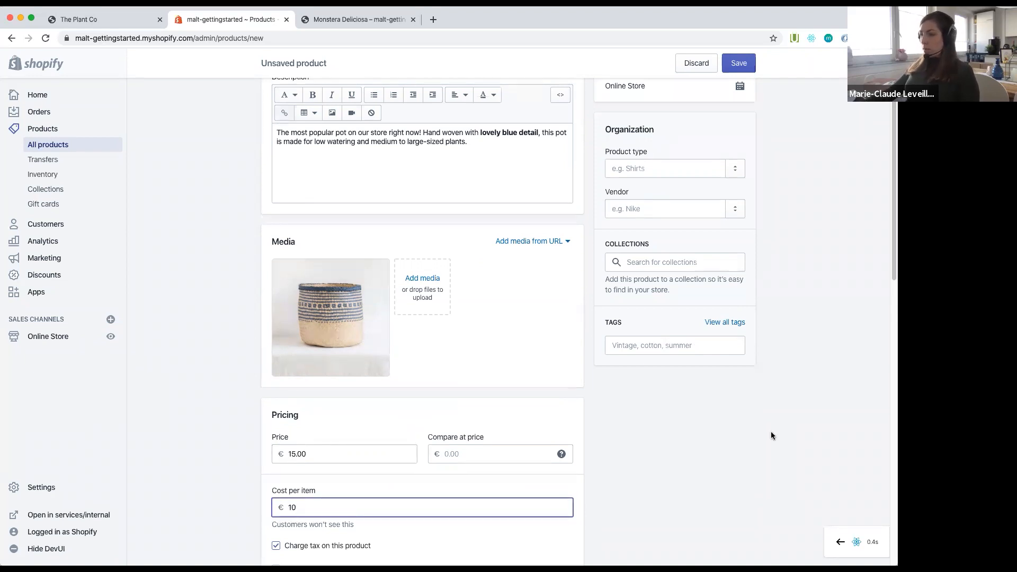
{"action": "left_click", "coordinate": [710, 475]}
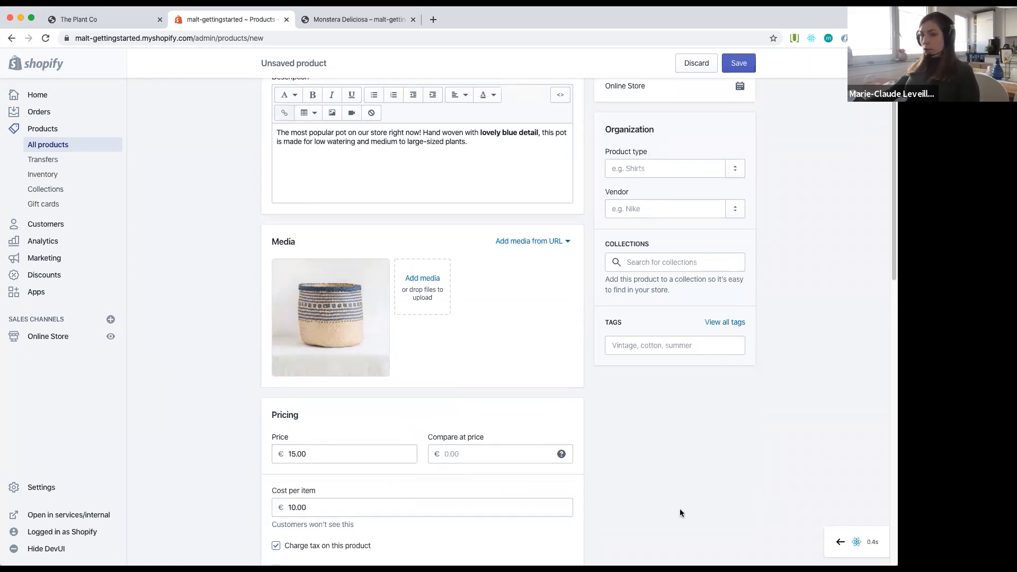
Step: Enter the SKU MAL-WP-001 for the pot and set its available quantity to 80
{"action": "scroll", "coordinate": [596, 483], "scroll_direction": "down", "scroll_amount": 3}
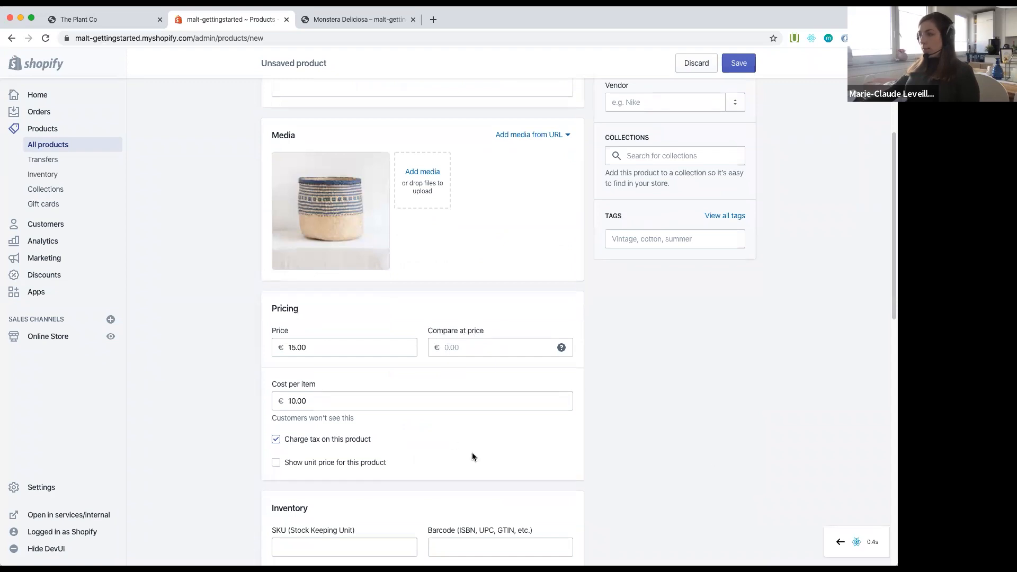
{"action": "scroll", "coordinate": [456, 450], "scroll_direction": "down", "scroll_amount": 1}
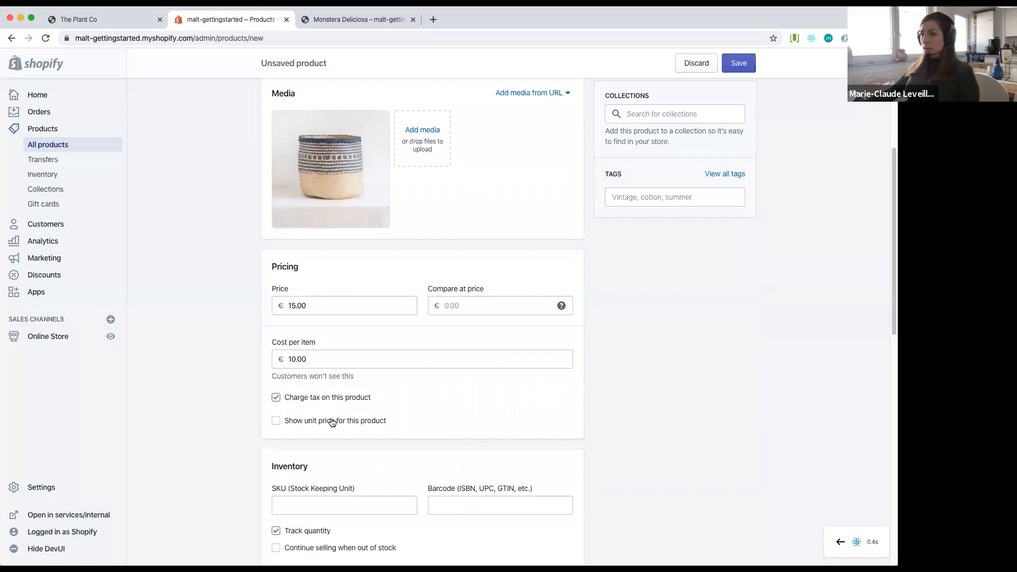
{"action": "scroll", "coordinate": [334, 420], "scroll_direction": "down", "scroll_amount": 3}
{"action": "left_click", "coordinate": [306, 381]}
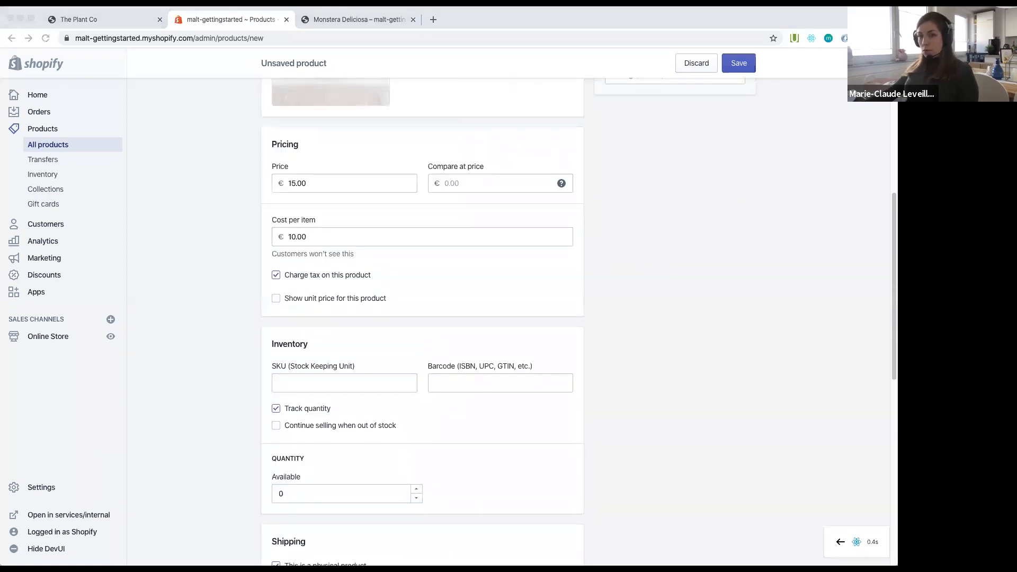
{"action": "left_click", "coordinate": [341, 385]}
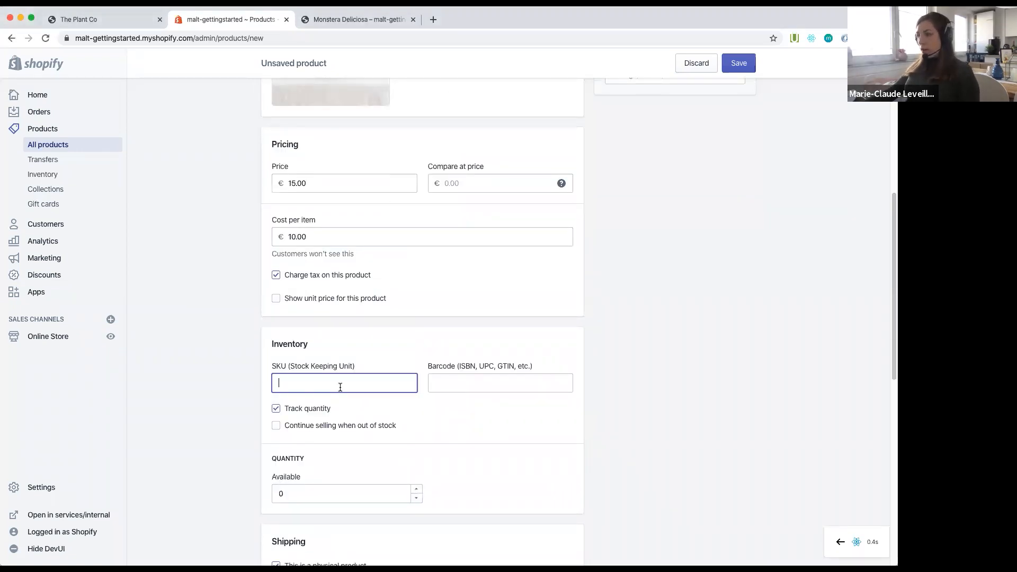
{"action": "type", "text": "MAL-WP-001"}
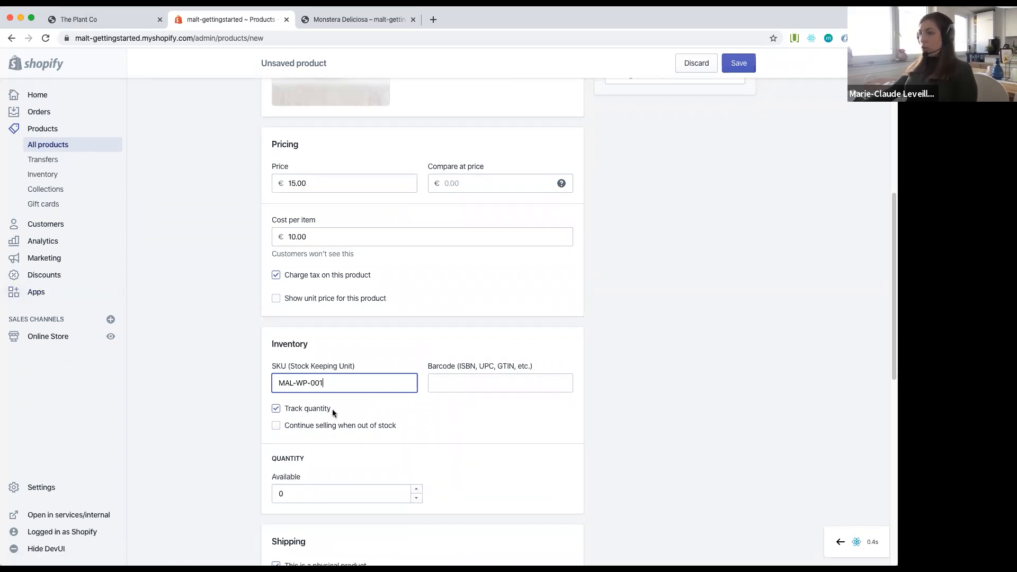
{"action": "left_click", "coordinate": [317, 489]}
{"action": "key", "text": "BackSpace"}
{"action": "type", "text": "80"}
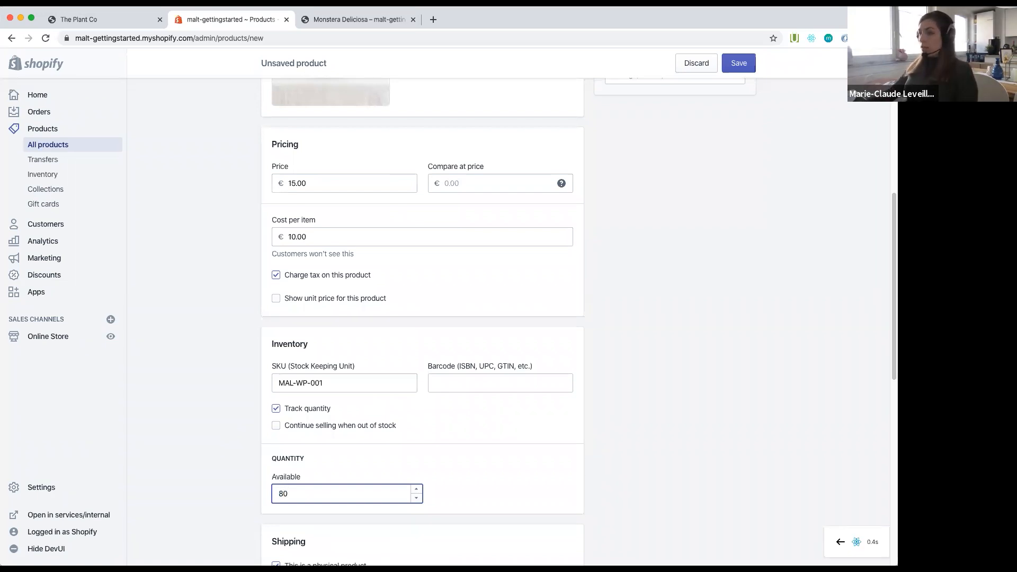
{"action": "left_click", "coordinate": [557, 438]}
Step: Set the shipping weight to 0.1 kg and look over the customs, variants and search engine listing sections
{"action": "scroll", "coordinate": [553, 438], "scroll_direction": "down", "scroll_amount": 2}
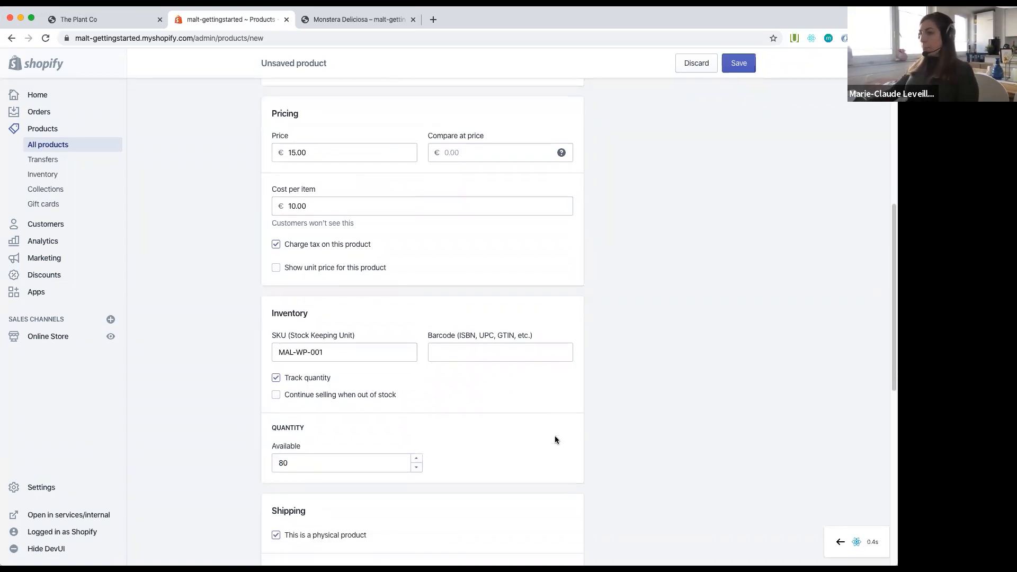
{"action": "scroll", "coordinate": [549, 440], "scroll_direction": "down", "scroll_amount": 2}
{"action": "scroll", "coordinate": [316, 466], "scroll_direction": "down", "scroll_amount": 3}
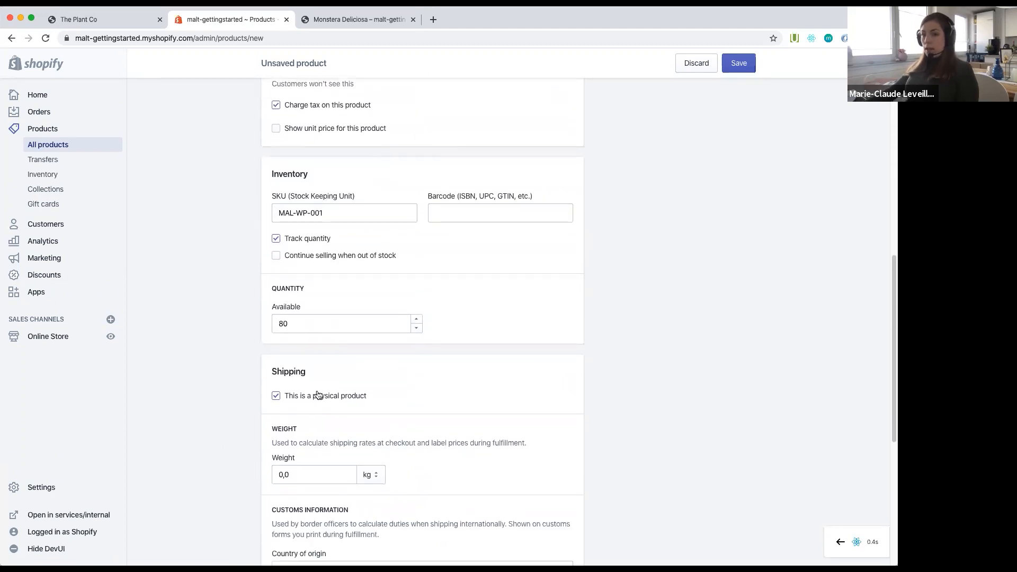
{"action": "key", "text": "BackSpace"}
{"action": "type", "text": "1"}
{"action": "left_click", "coordinate": [520, 453]}
{"action": "scroll", "coordinate": [521, 457], "scroll_direction": "down", "scroll_amount": 5}
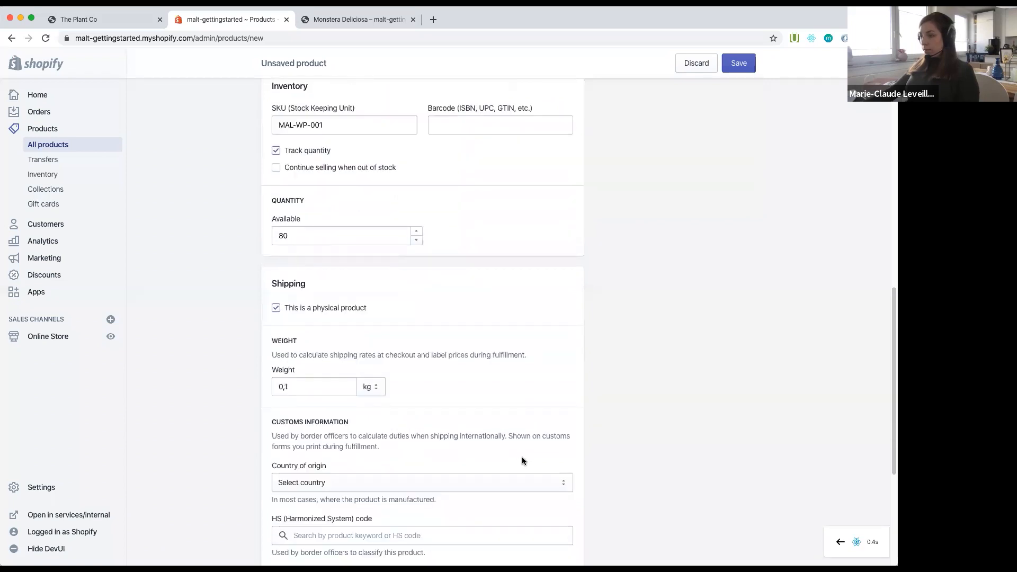
{"action": "scroll", "coordinate": [524, 461], "scroll_direction": "down", "scroll_amount": 1}
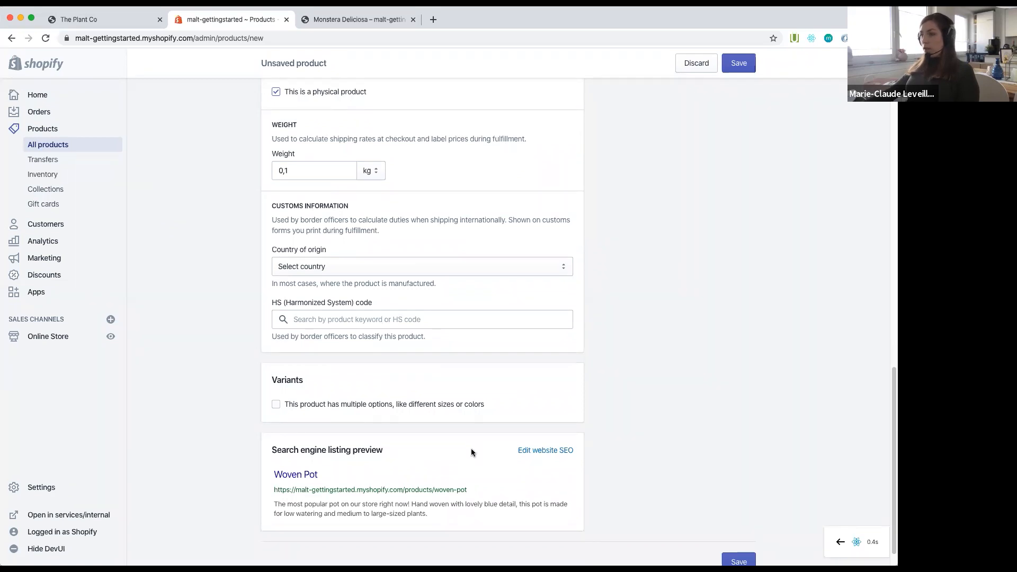
Step: Set the product type to Plant Pots and the vendor to Plant Company
{"action": "scroll", "coordinate": [733, 146], "scroll_direction": "up", "scroll_amount": 15}
{"action": "scroll", "coordinate": [733, 146], "scroll_direction": "up", "scroll_amount": 3}
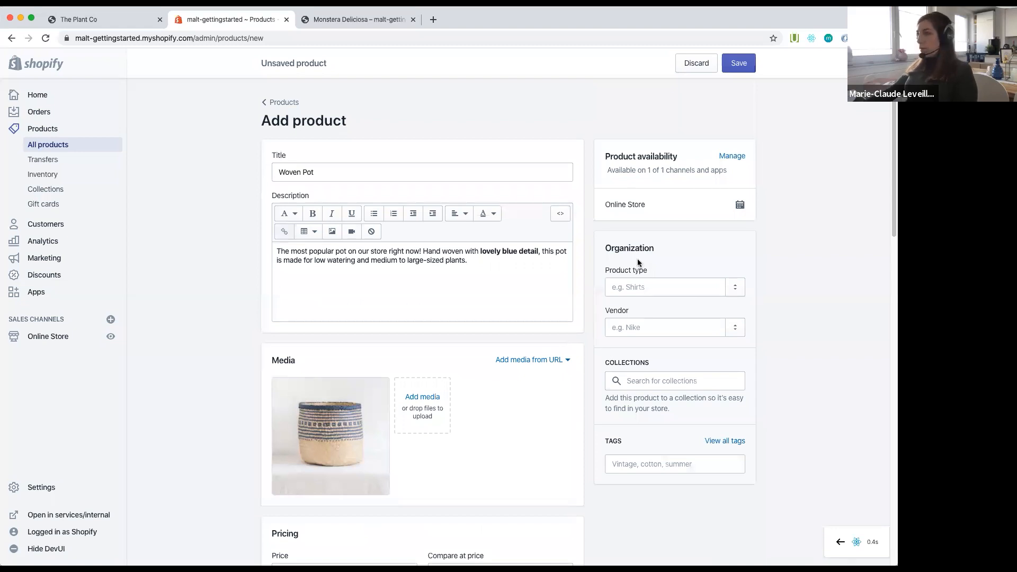
{"action": "left_click", "coordinate": [652, 288]}
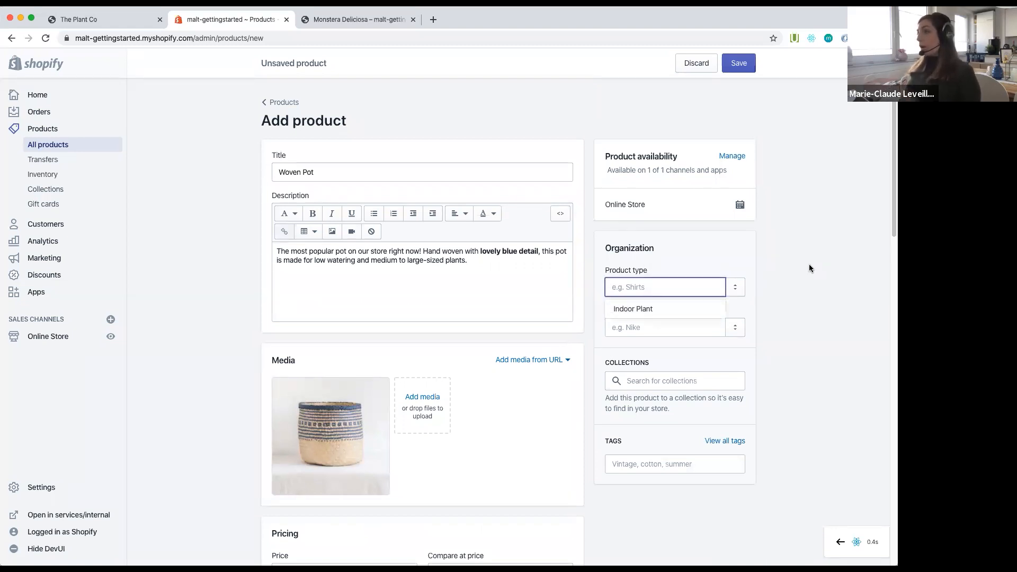
{"action": "type", "text": "P"}
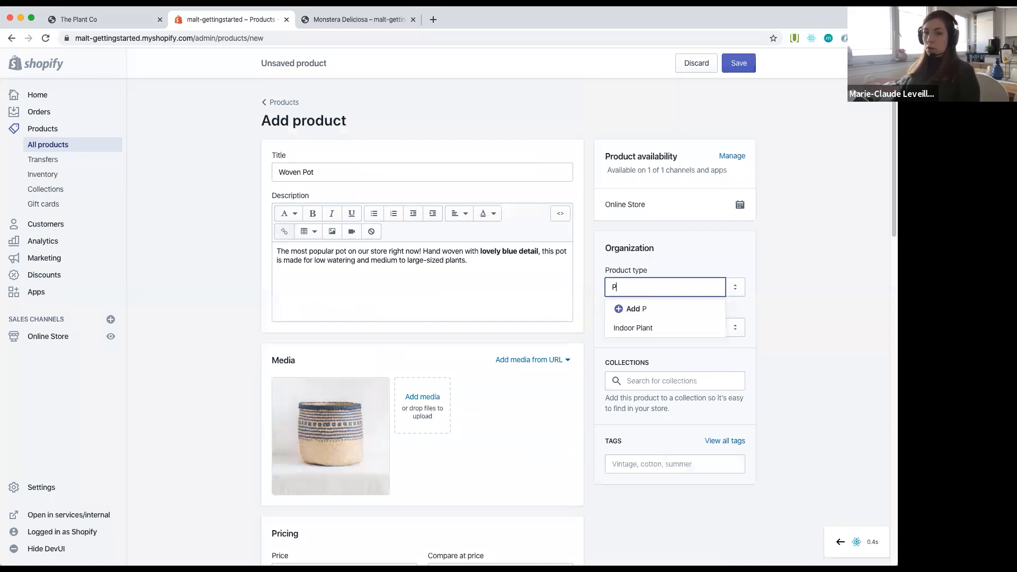
{"action": "type", "text": "lant Pots"}
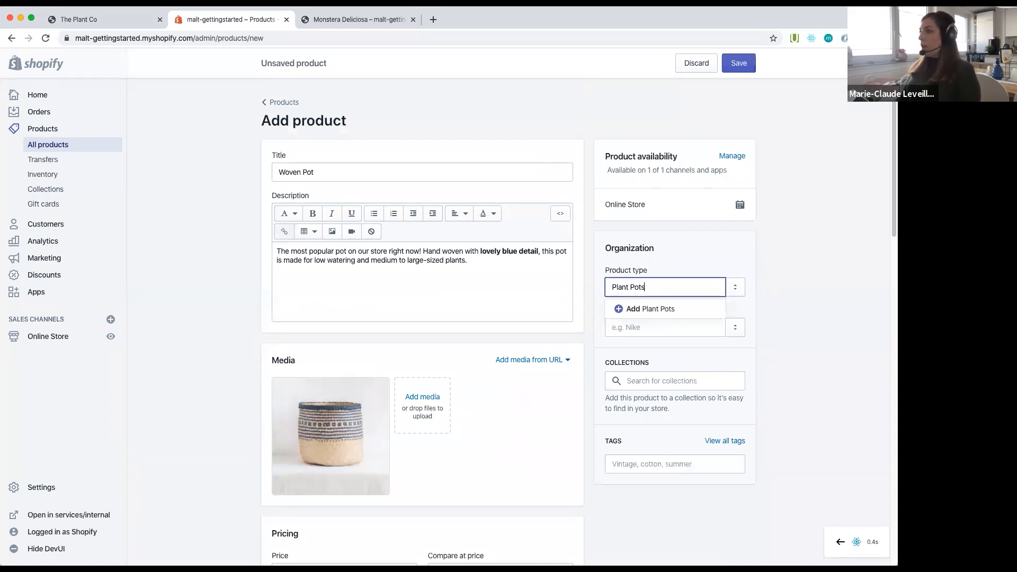
{"action": "left_click", "coordinate": [838, 249]}
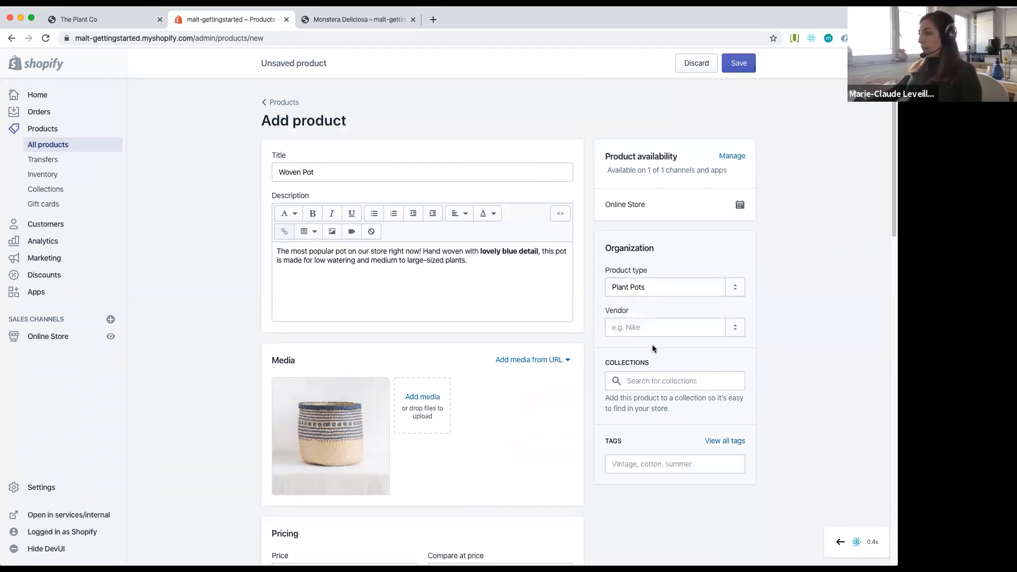
{"action": "left_click", "coordinate": [647, 329]}
{"action": "type", "text": "Plant Compa"}
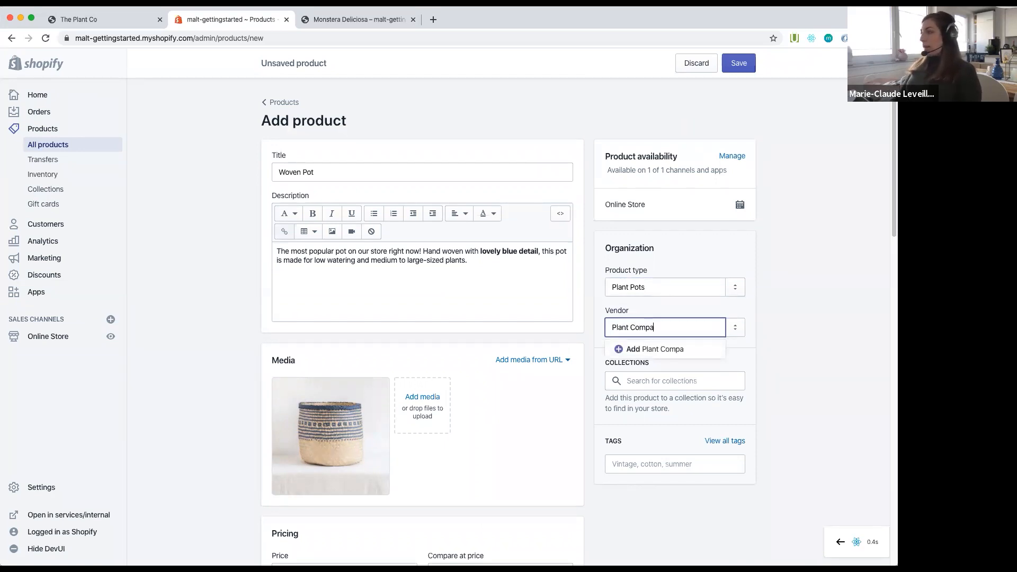
{"action": "type", "text": "ny"}
{"action": "left_click", "coordinate": [830, 270]}
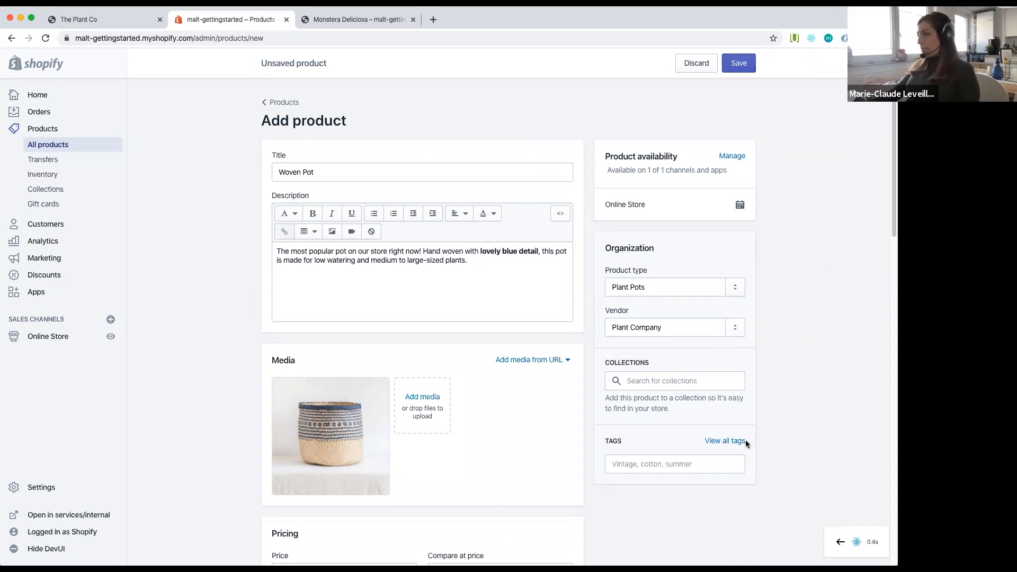
Step: Add the tags Pot and Large plants to the Woven Pot, and save the product
{"action": "left_click", "coordinate": [642, 464]}
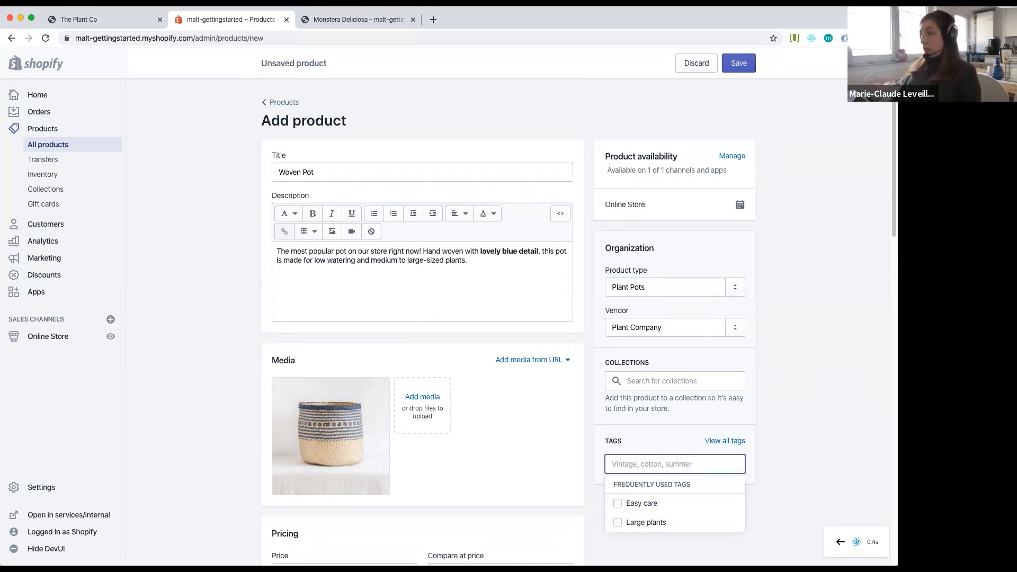
{"action": "type", "text": "Pot"}
{"action": "key", "text": "Return"}
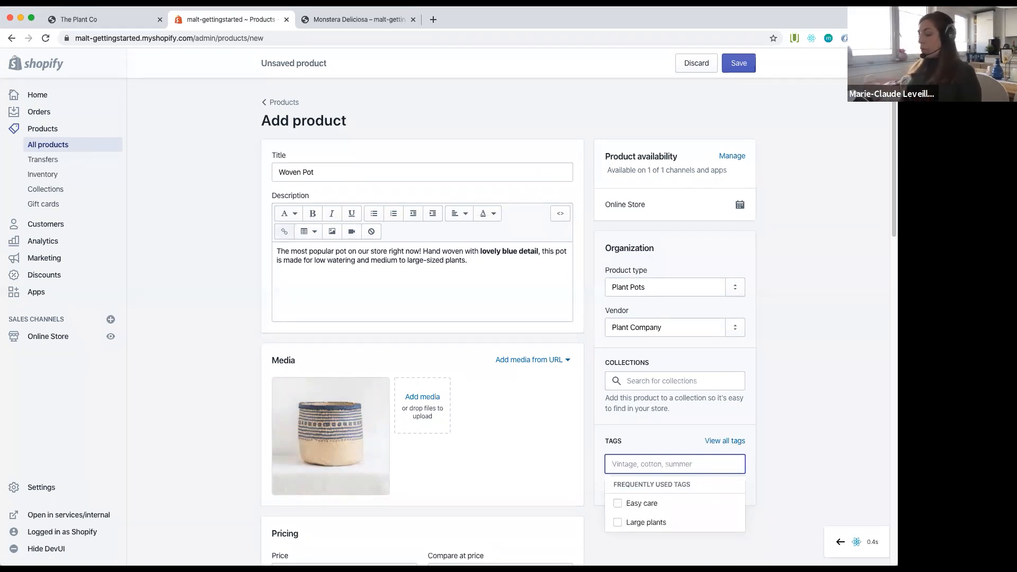
{"action": "type", "text": "Large P"}
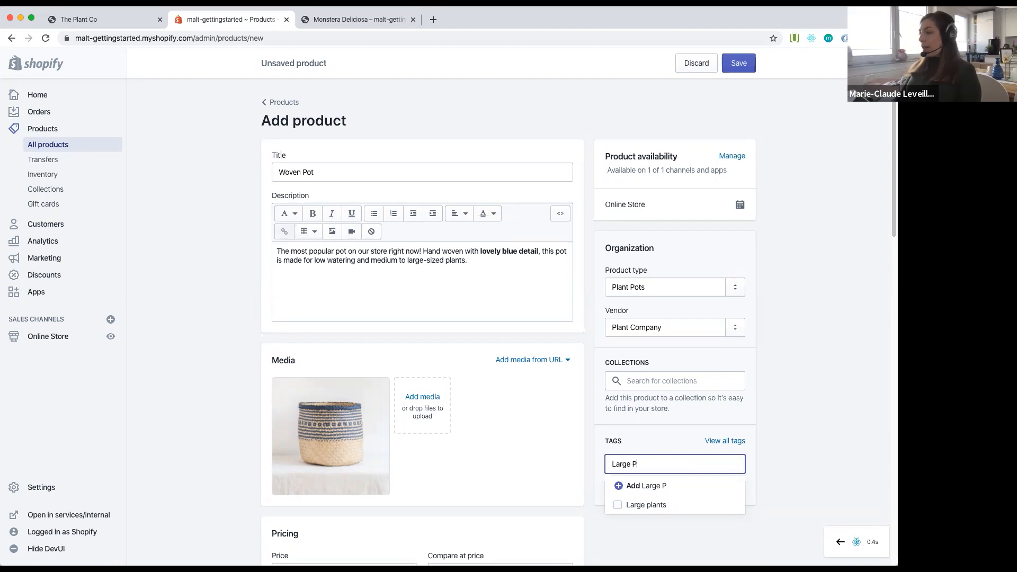
{"action": "type", "text": "la"}
{"action": "key", "text": "BackSpace"}
{"action": "type", "text": "plants"}
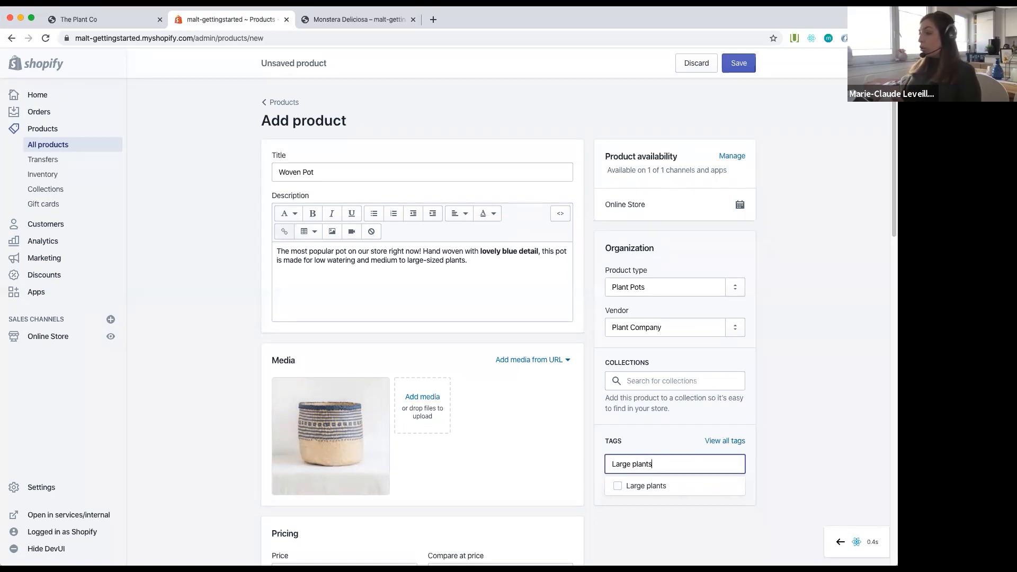
{"action": "key", "text": "Return"}
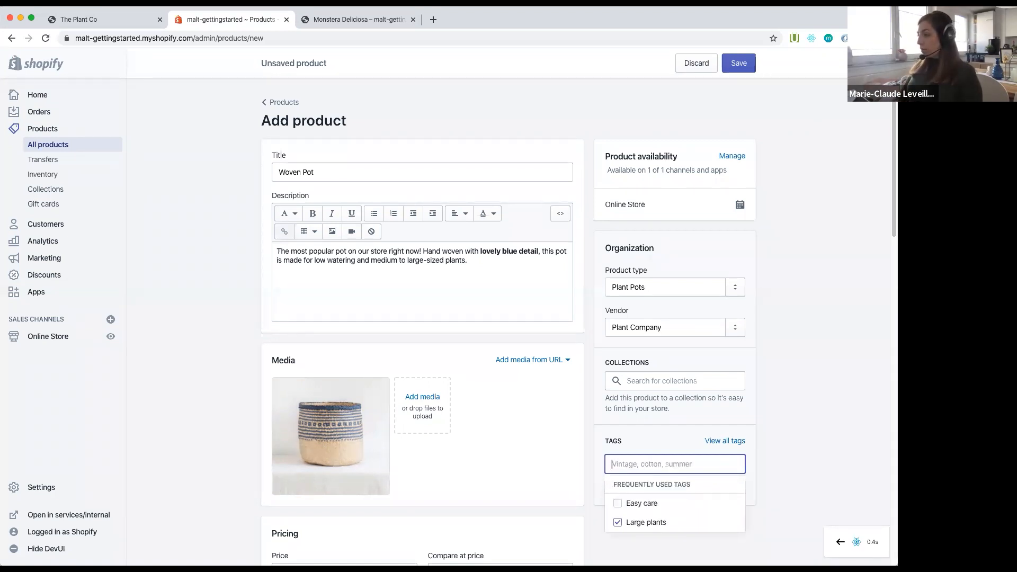
{"action": "left_click", "coordinate": [825, 238]}
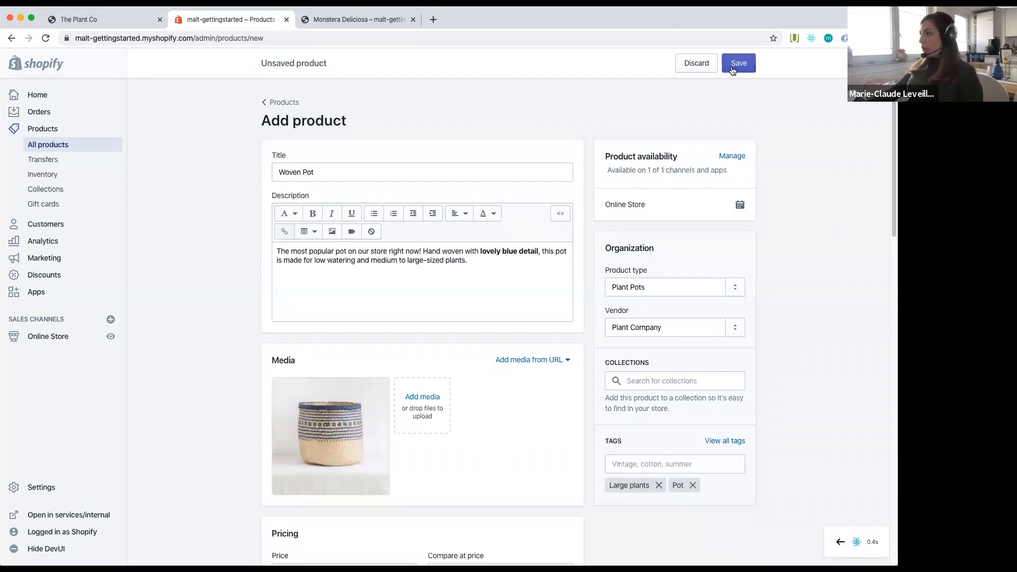
{"action": "left_click", "coordinate": [739, 64]}
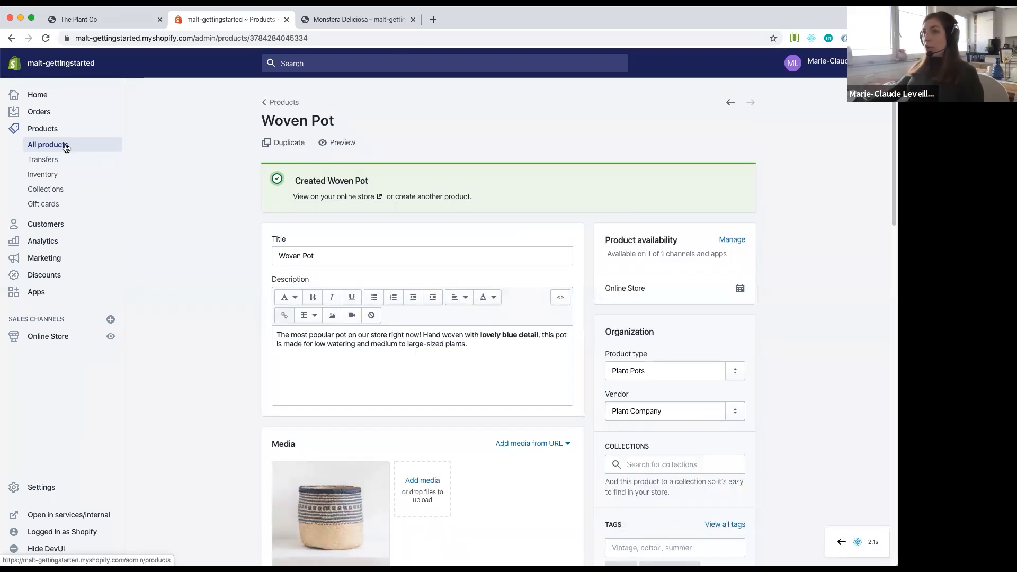
Step: Import the products from the file products_export - products_export.csv without overwriting existing products, and look over the product list
{"action": "left_click", "coordinate": [53, 133]}
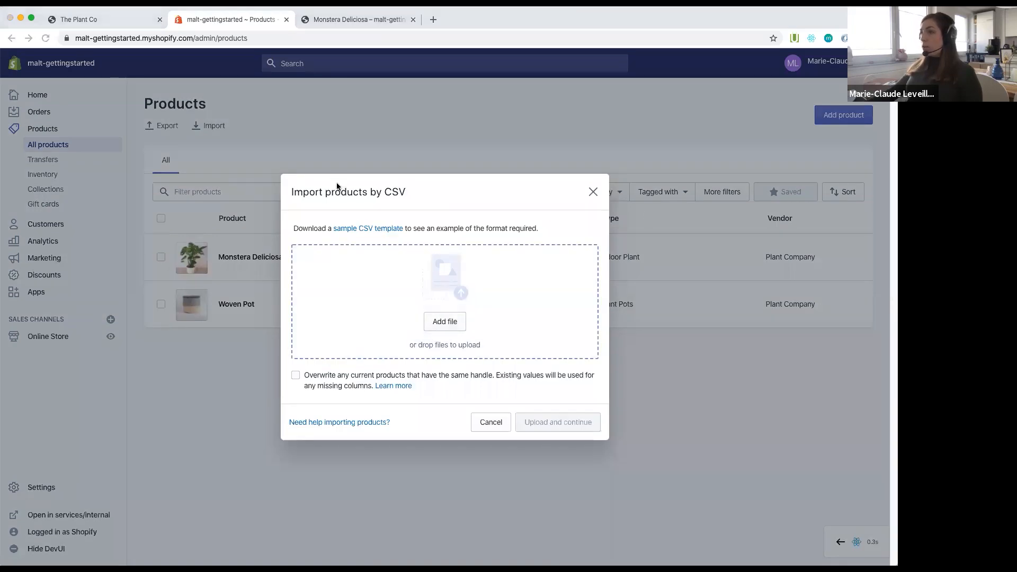
{"action": "left_click", "coordinate": [640, 276]}
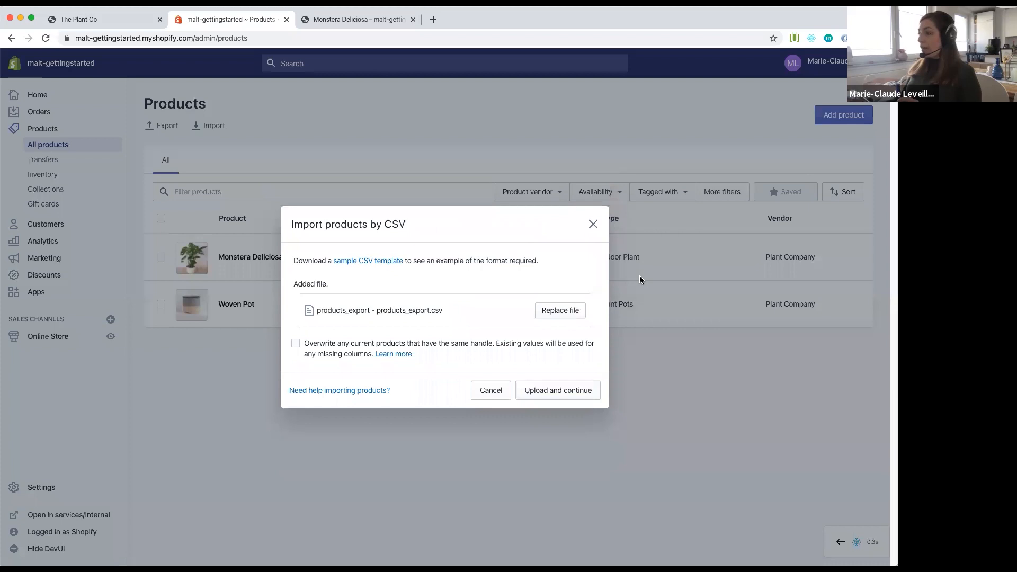
{"action": "left_click", "coordinate": [565, 396]}
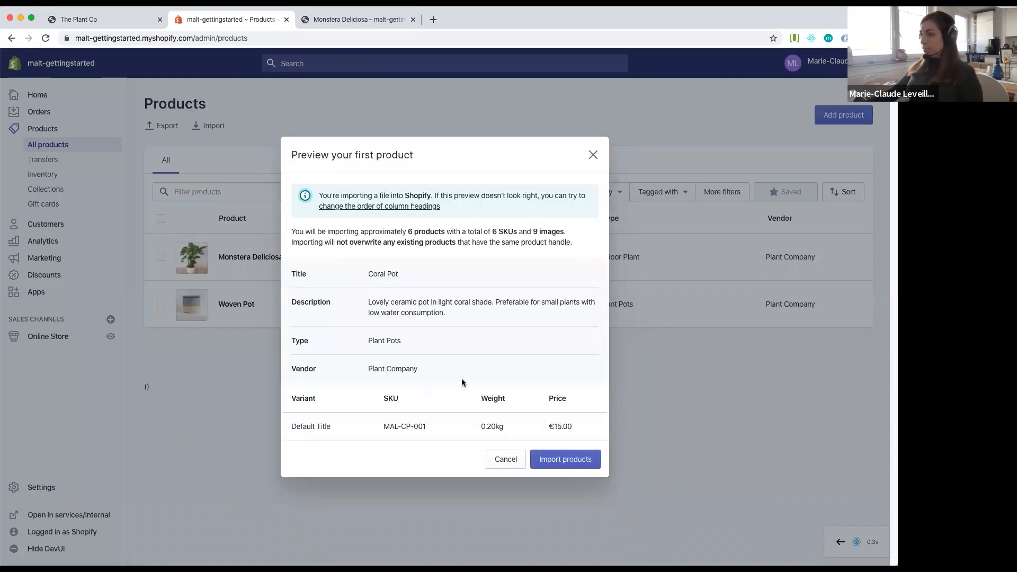
{"action": "left_click", "coordinate": [552, 458]}
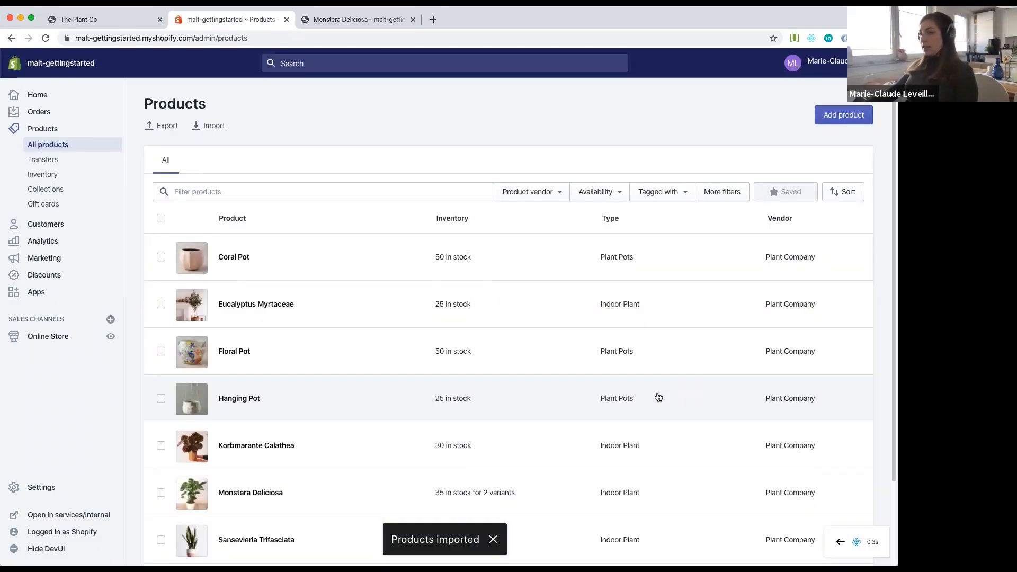
{"action": "scroll", "coordinate": [659, 398], "scroll_direction": "down", "scroll_amount": 3}
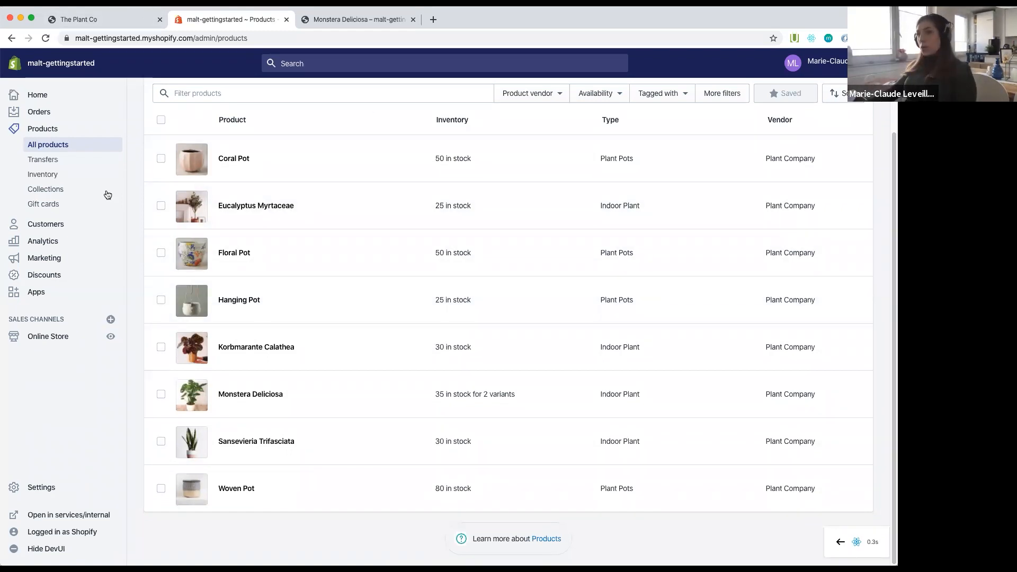
Step: Start a new collection, compare the manual and automated types, and keep it automated with products matching all conditions
{"action": "left_click", "coordinate": [77, 189]}
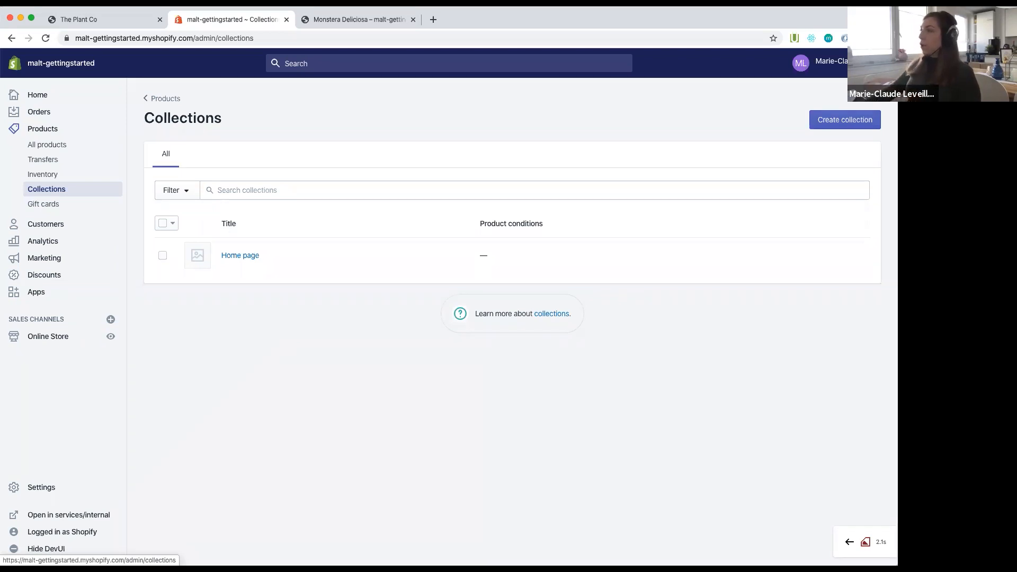
{"action": "left_click", "coordinate": [845, 120]}
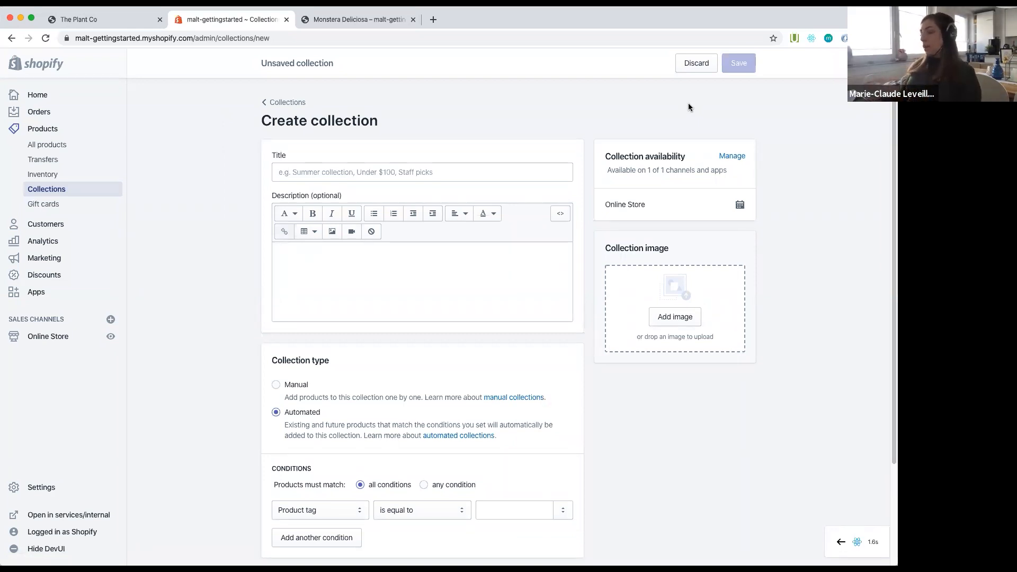
{"action": "left_click", "coordinate": [356, 401]}
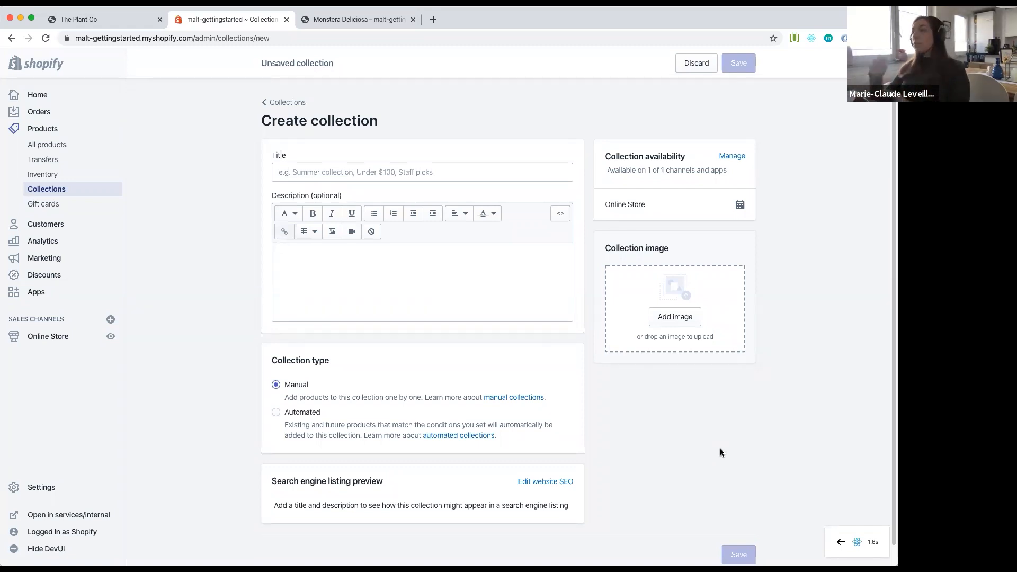
{"action": "left_click", "coordinate": [276, 412]}
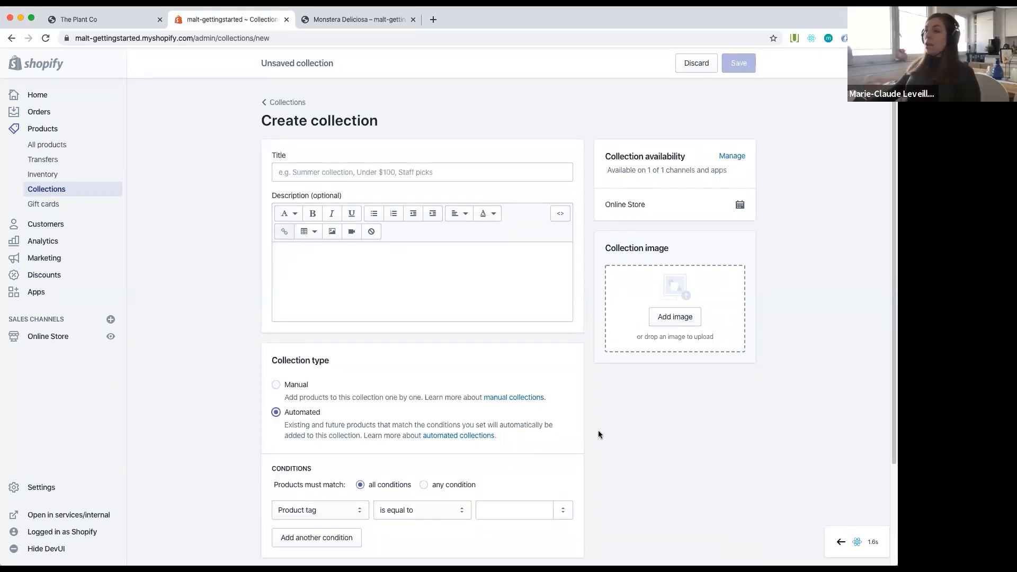
{"action": "scroll", "coordinate": [595, 443], "scroll_direction": "down", "scroll_amount": 2}
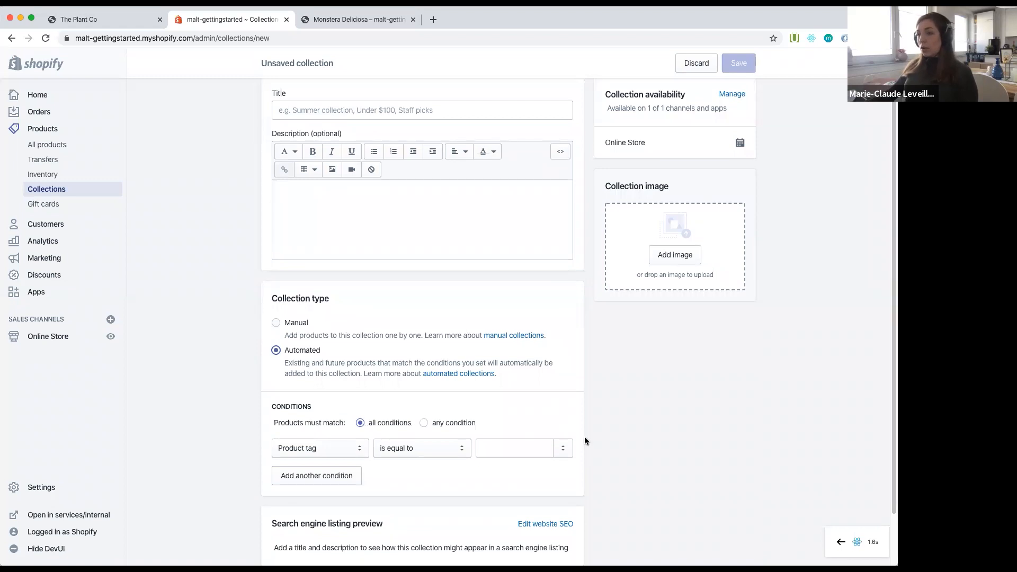
{"action": "left_click_drag", "start_coordinate": [283, 408], "coordinate": [321, 423]}
{"action": "left_click", "coordinate": [343, 422]}
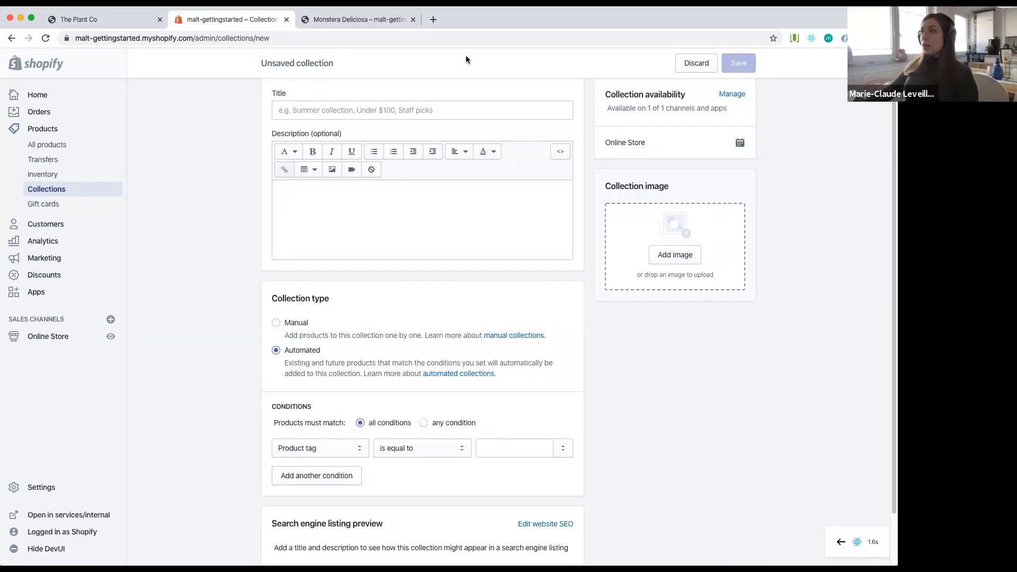
{"action": "left_click", "coordinate": [642, 27]}
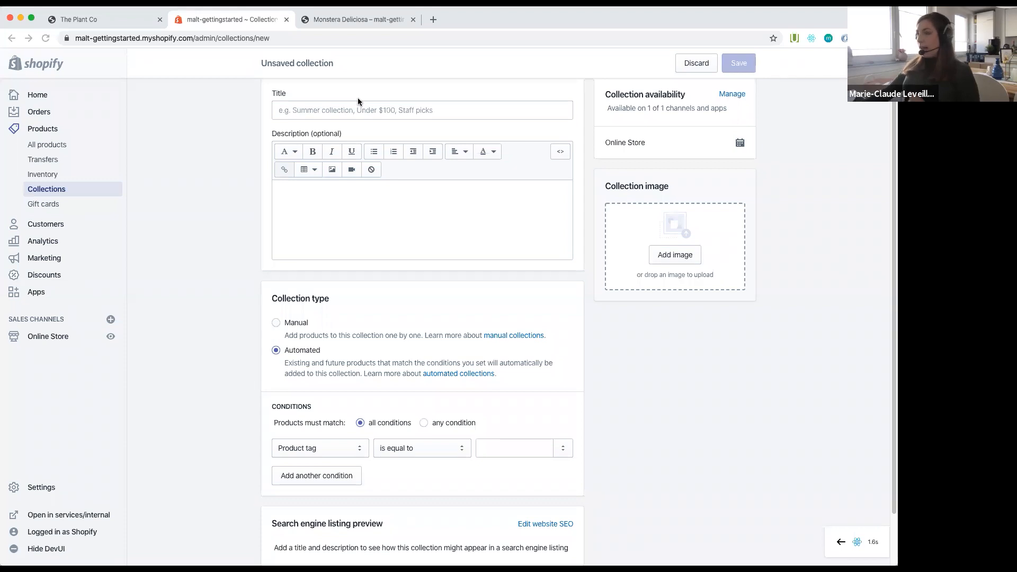
{"action": "left_click", "coordinate": [150, 281]}
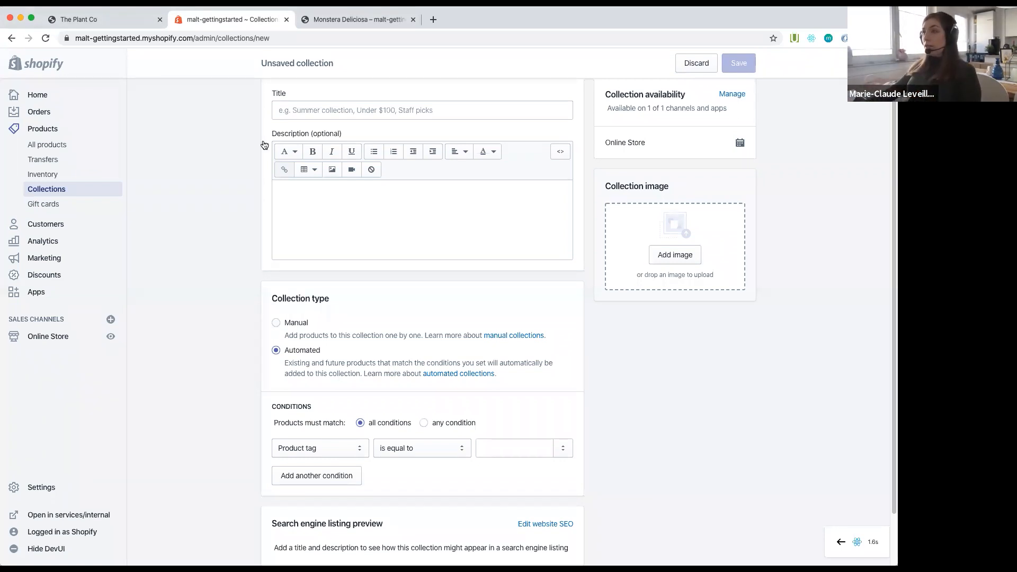
Step: Title the new collection Indoor Plants and leave its description empty
{"action": "left_click", "coordinate": [307, 110]}
{"action": "type", "text": "Indoor Plants"}
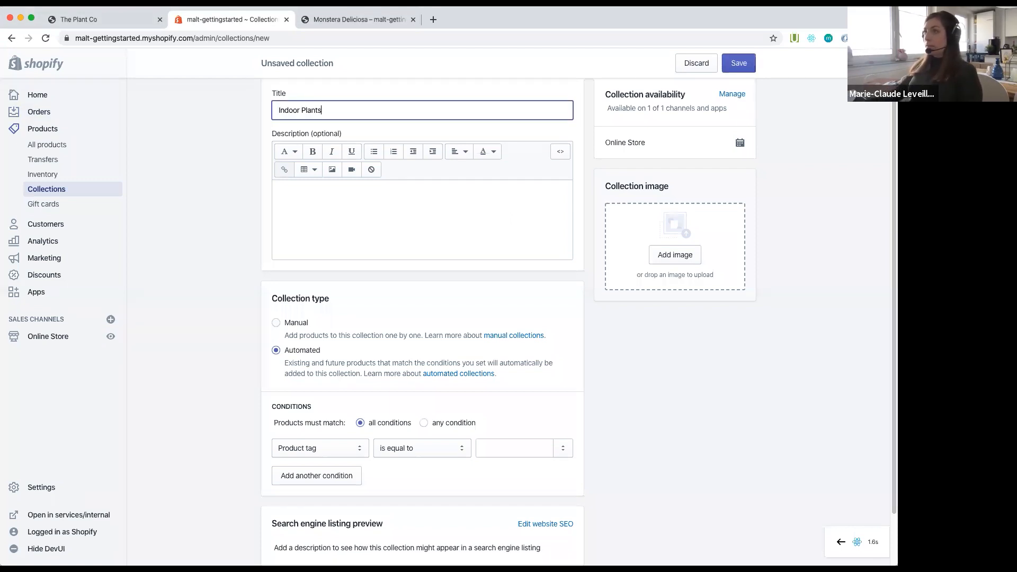
{"action": "left_click", "coordinate": [404, 235]}
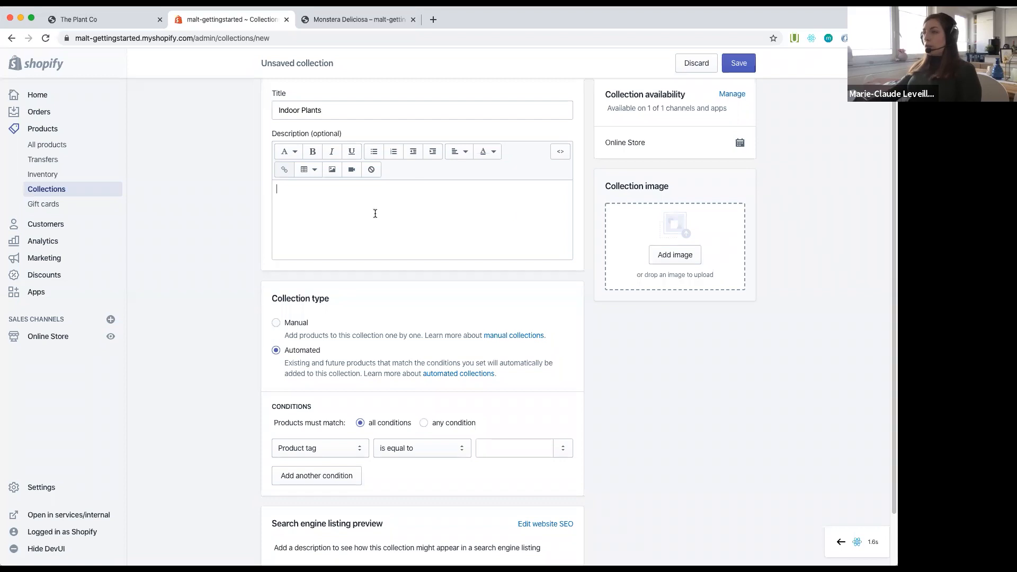
{"action": "left_click", "coordinate": [388, 239]}
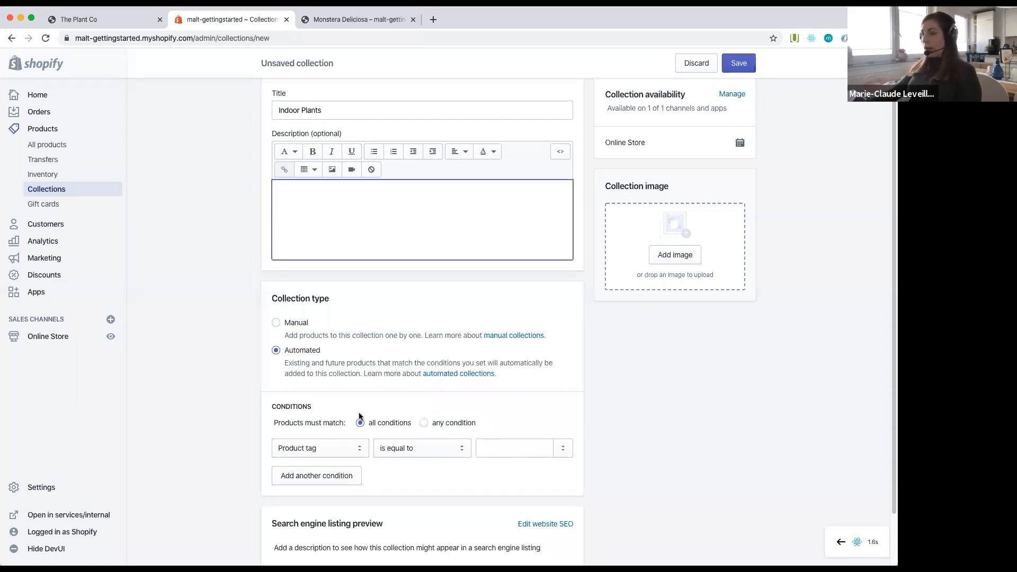
Step: Set the collection's condition to product type is equal to Indoor Plant, and save the collection
{"action": "left_click", "coordinate": [303, 398]}
{"action": "scroll", "coordinate": [306, 398], "scroll_direction": "down", "scroll_amount": 1}
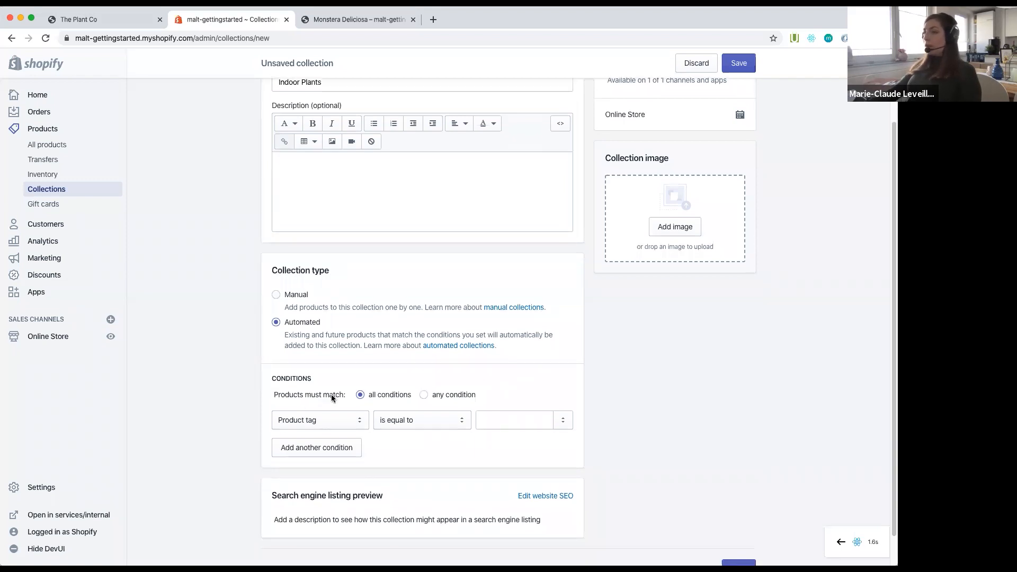
{"action": "left_click", "coordinate": [332, 419]}
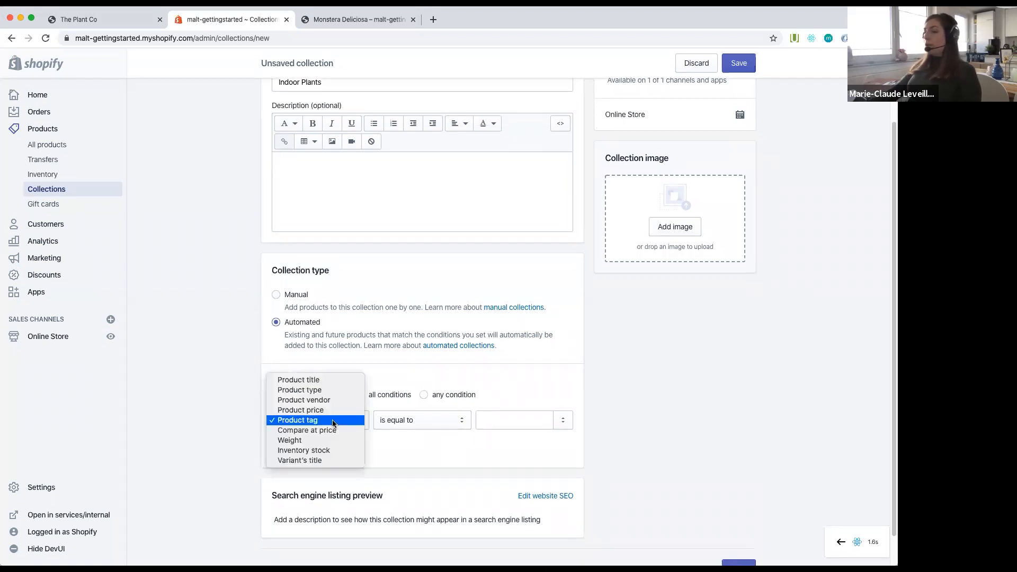
{"action": "left_click", "coordinate": [335, 391]}
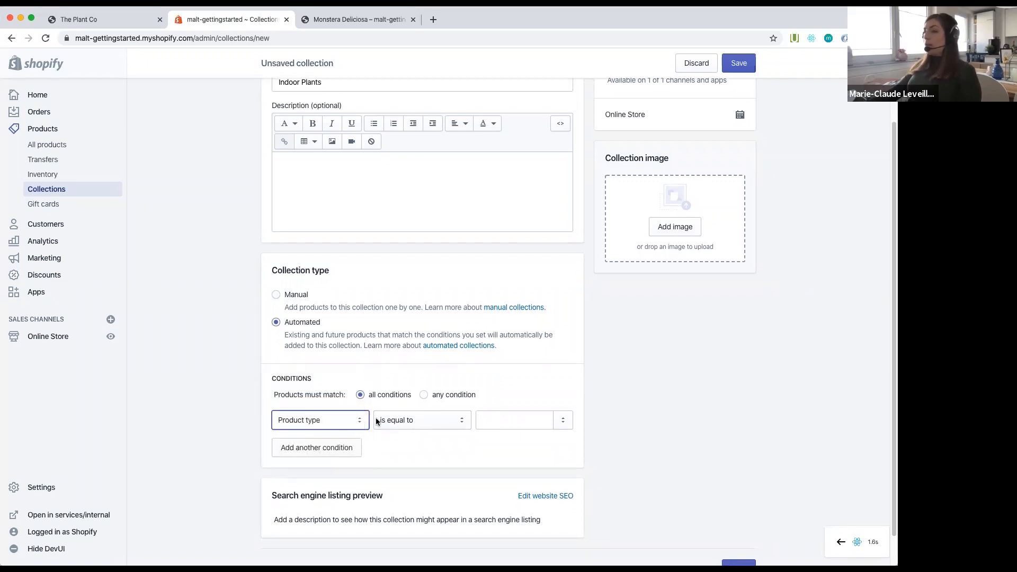
{"action": "left_click", "coordinate": [496, 424]}
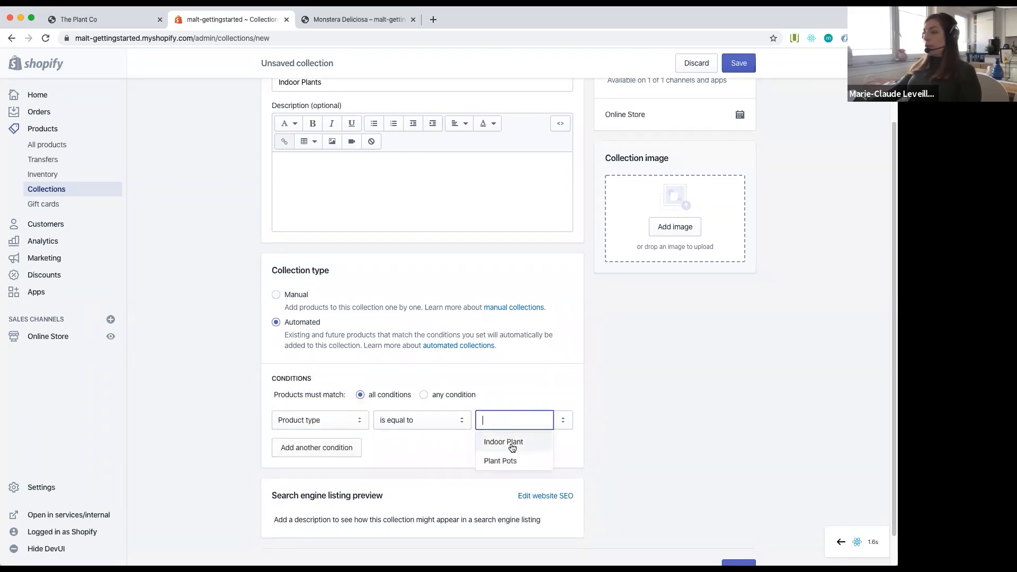
{"action": "left_click", "coordinate": [512, 444]}
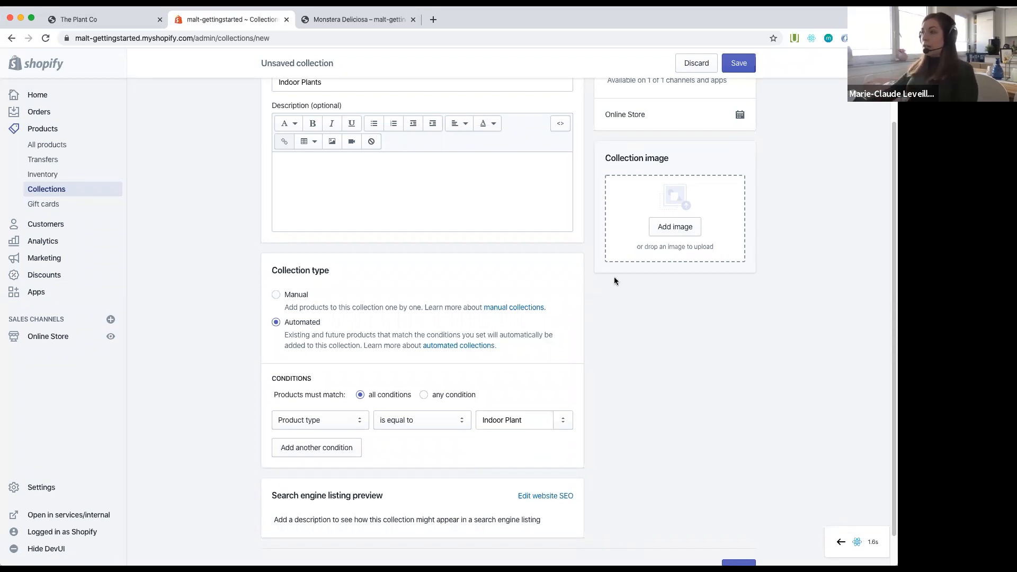
{"action": "left_click", "coordinate": [736, 66]}
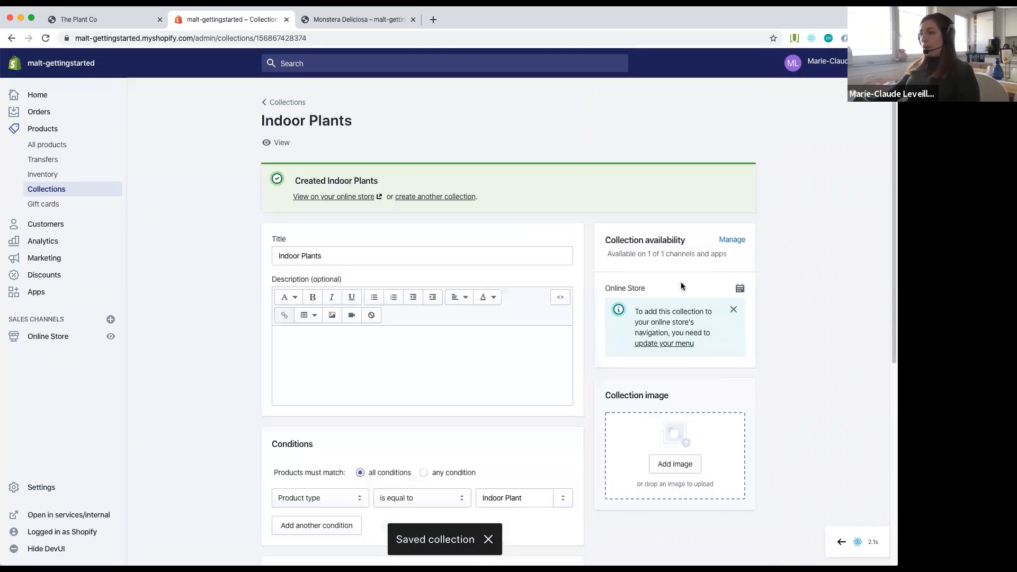
Step: Review the products in the Indoor Plants collection and view the collection in the online store
{"action": "scroll", "coordinate": [602, 299], "scroll_direction": "down", "scroll_amount": 5}
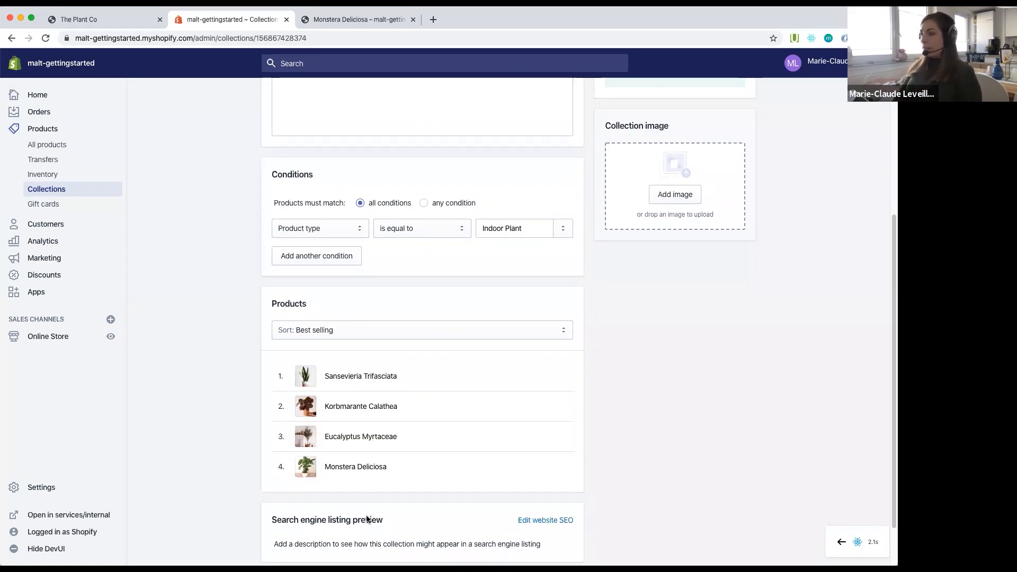
{"action": "scroll", "coordinate": [372, 518], "scroll_direction": "up", "scroll_amount": 5}
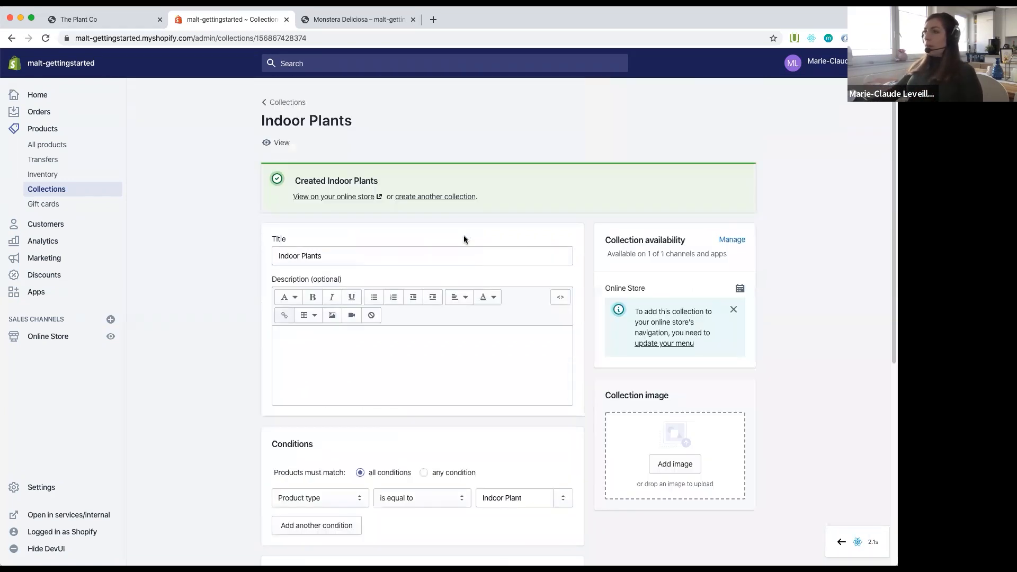
{"action": "left_click", "coordinate": [280, 144]}
{"action": "left_click", "coordinate": [538, 21]}
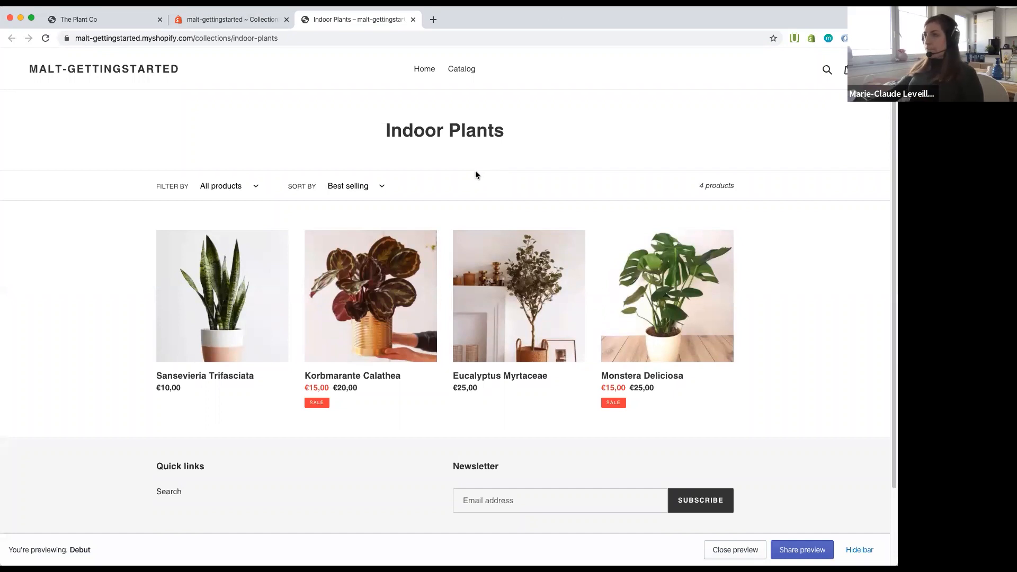
Step: Create another collection titled Pots with the manual collection type, and save it
{"action": "left_click", "coordinate": [223, 20]}
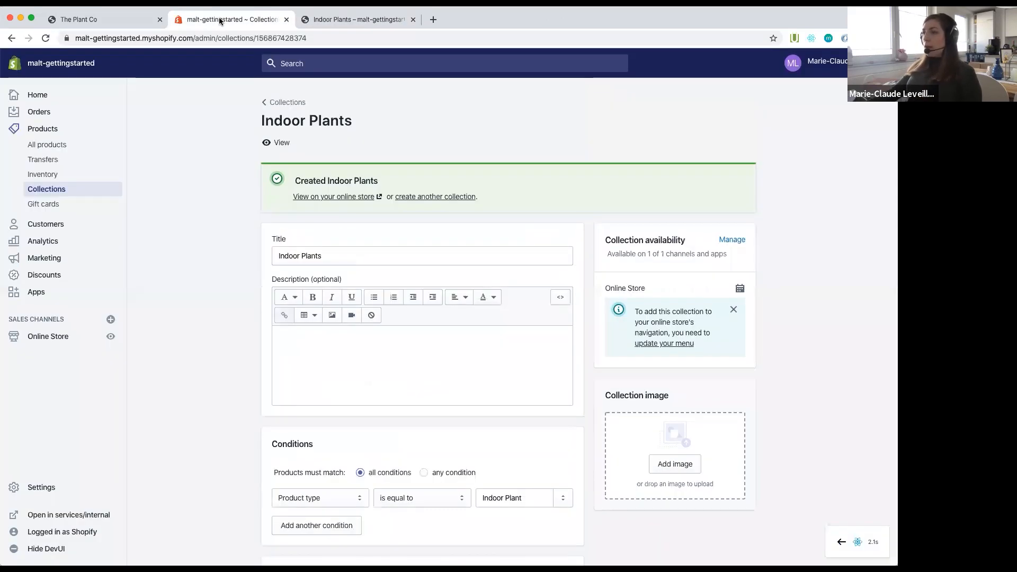
{"action": "left_click", "coordinate": [34, 193]}
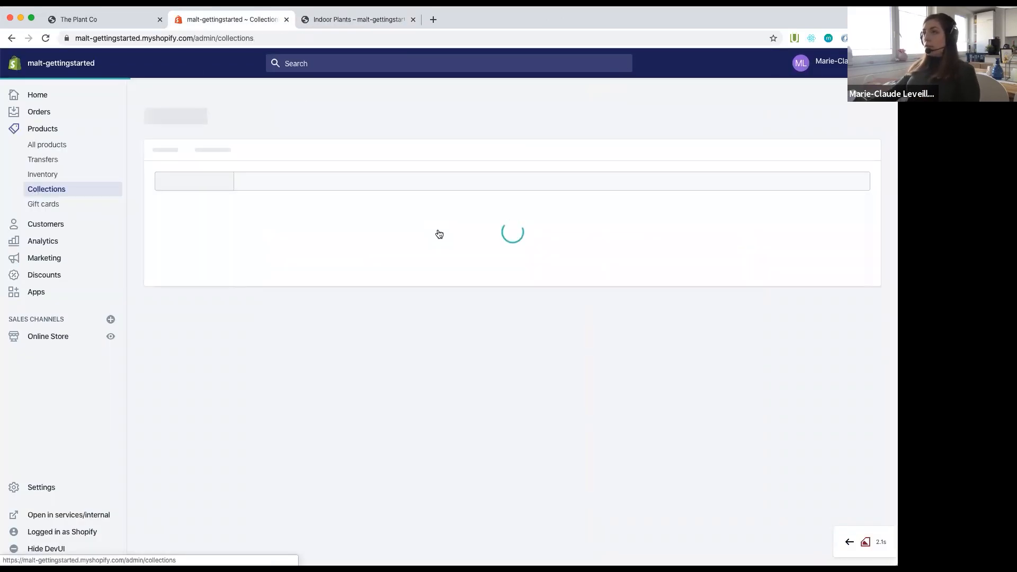
{"action": "left_click", "coordinate": [844, 119]}
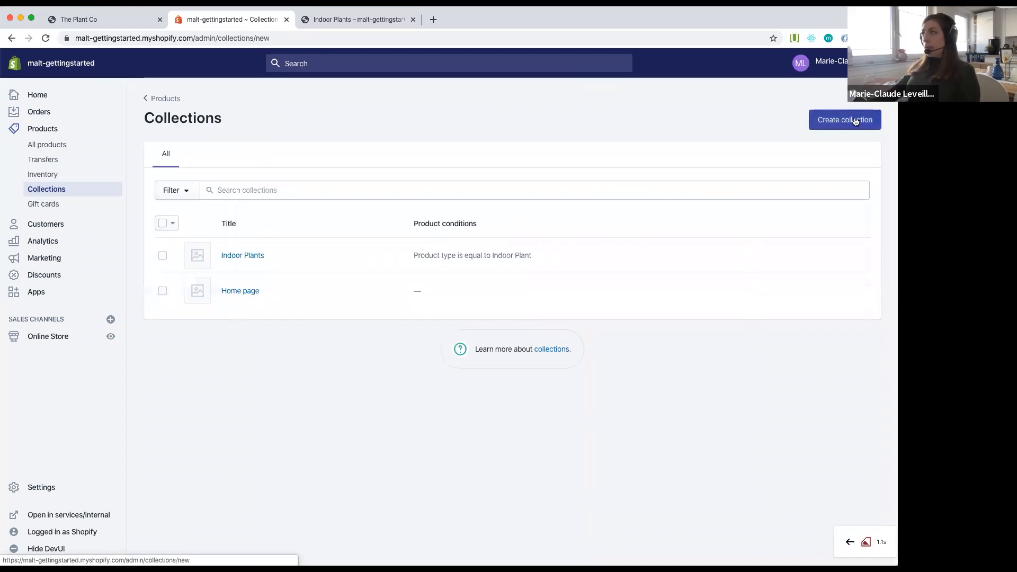
{"action": "left_click", "coordinate": [430, 171]}
{"action": "type", "text": "Pots"}
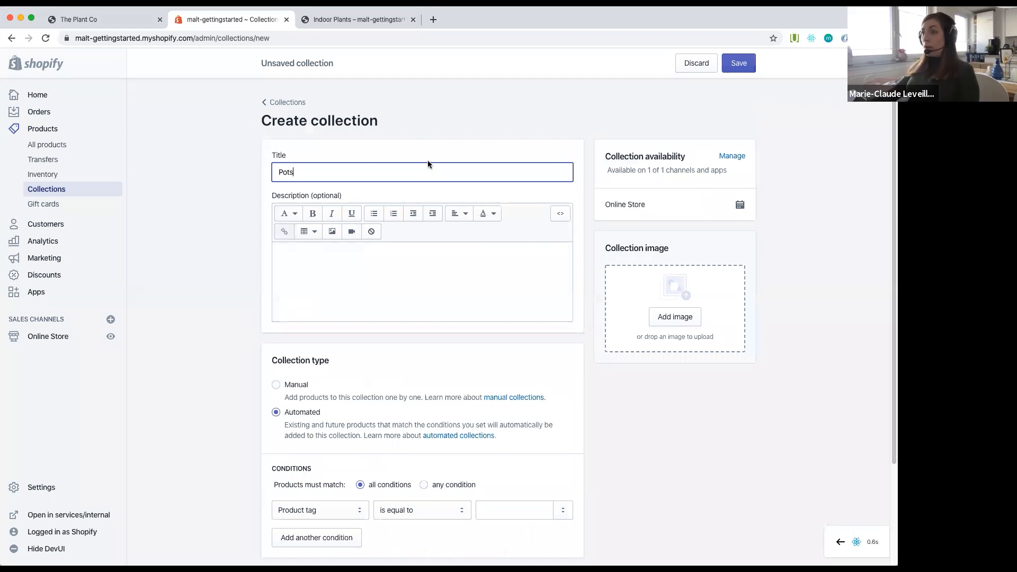
{"action": "left_click", "coordinate": [297, 388]}
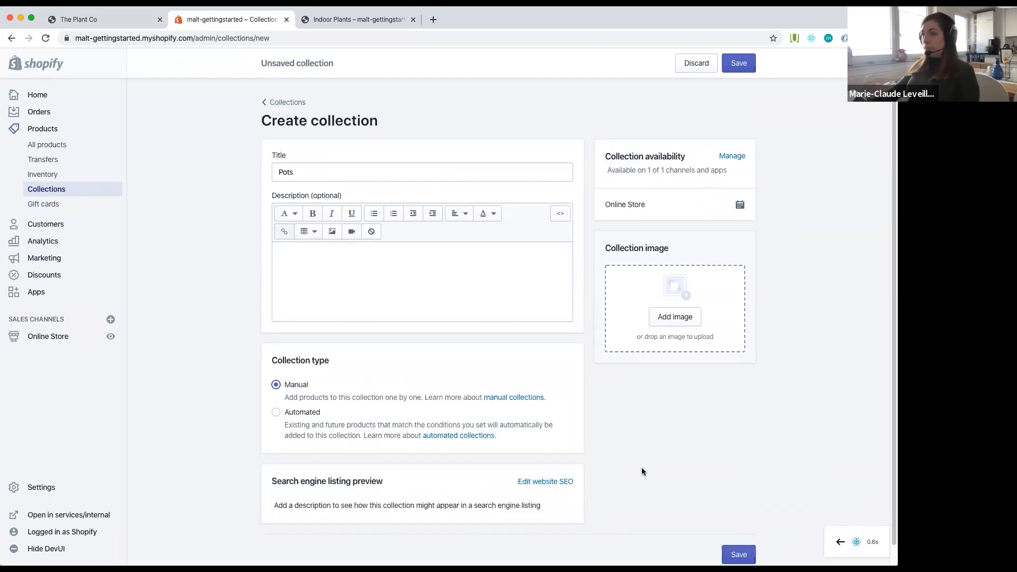
{"action": "scroll", "coordinate": [644, 468], "scroll_direction": "down", "scroll_amount": 1}
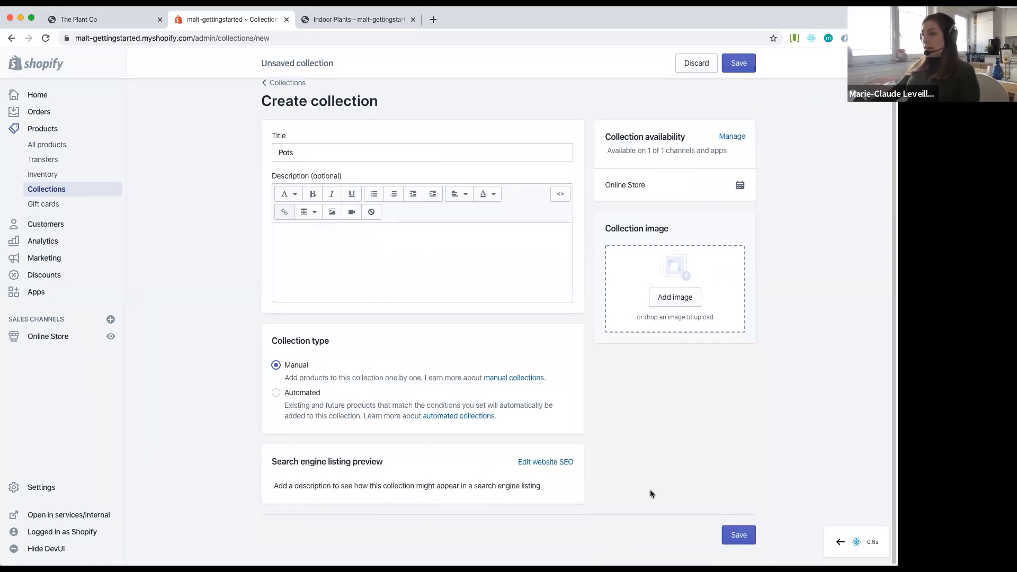
{"action": "left_click", "coordinate": [740, 538]}
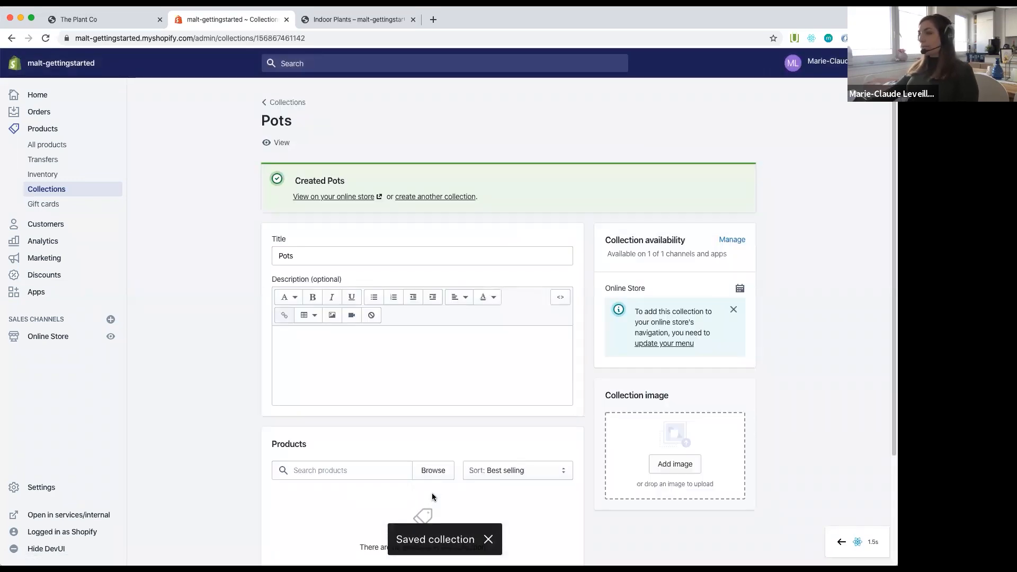
Step: Add Coral Pot, Floral Pot, Hanging Pot and Woven Pot to the Pots collection
{"action": "scroll", "coordinate": [432, 494], "scroll_direction": "down", "scroll_amount": 3}
{"action": "left_click", "coordinate": [341, 331]}
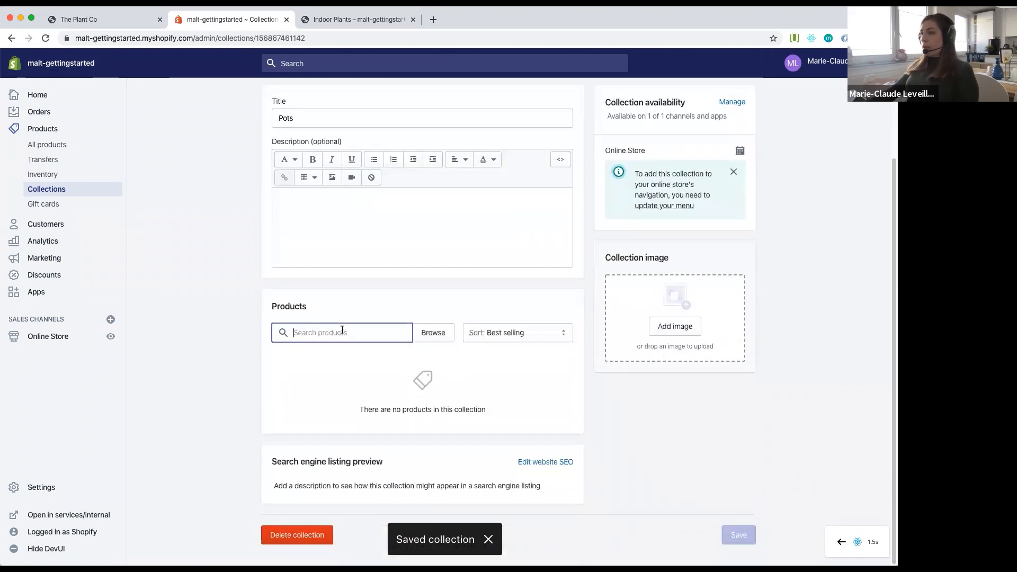
{"action": "left_click", "coordinate": [427, 334]}
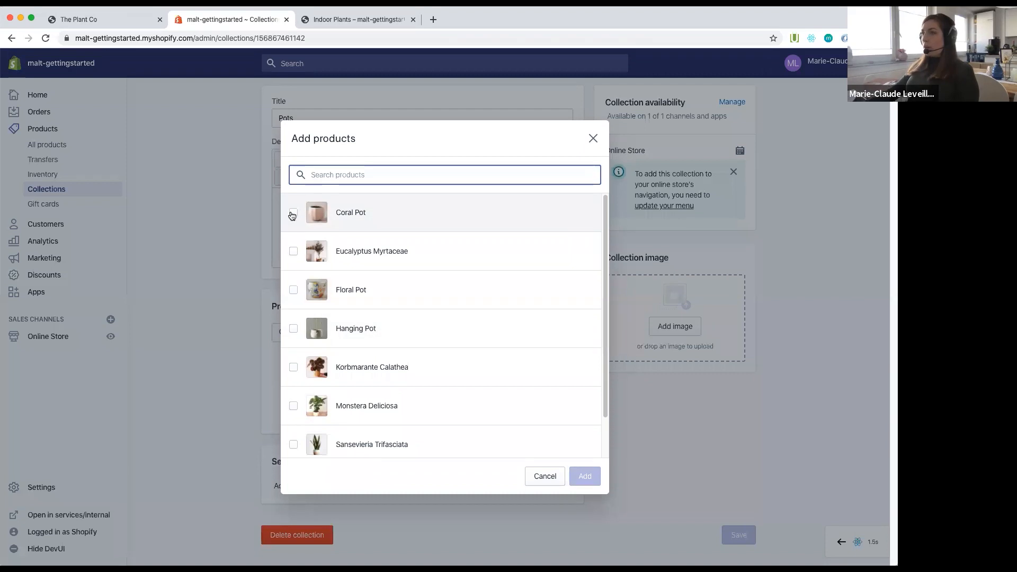
{"action": "left_click", "coordinate": [294, 213]}
{"action": "left_click", "coordinate": [294, 294]}
{"action": "left_click", "coordinate": [293, 332]}
{"action": "scroll", "coordinate": [387, 375], "scroll_direction": "down", "scroll_amount": 1}
{"action": "left_click", "coordinate": [294, 438]}
{"action": "left_click", "coordinate": [585, 477]}
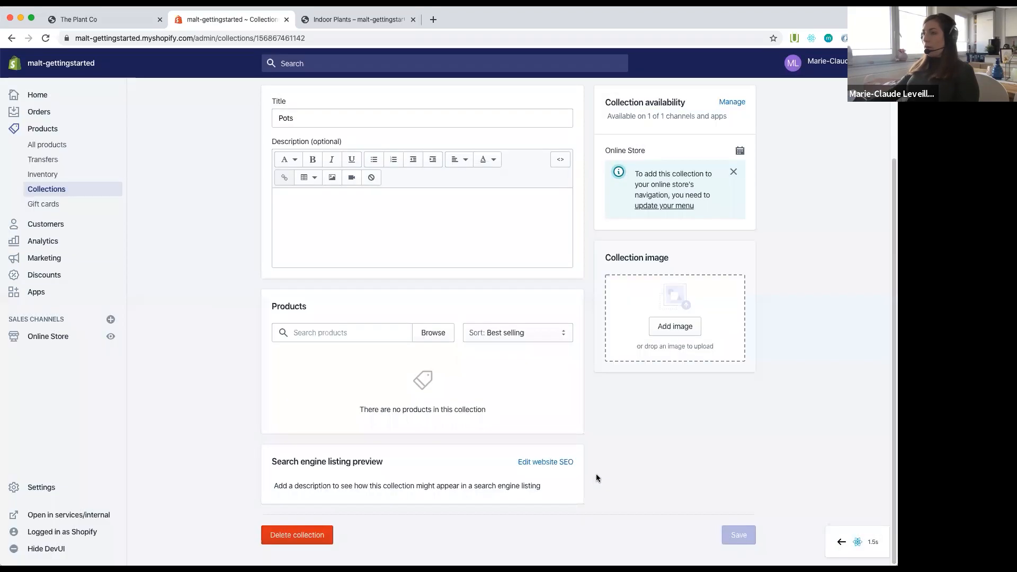
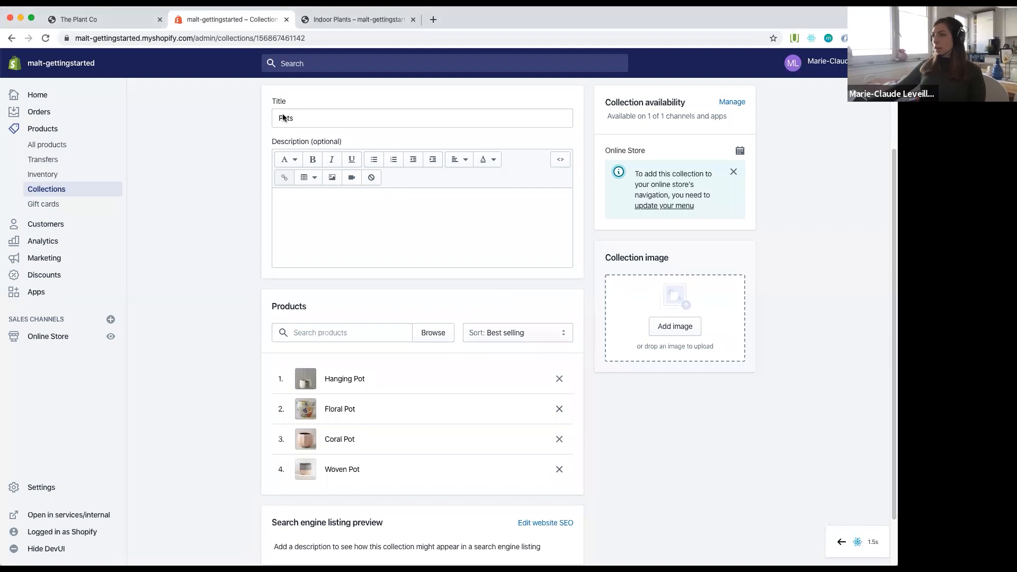
Step: Review the products in the Pots collection, and return to the list of all collections
{"action": "scroll", "coordinate": [286, 493], "scroll_direction": "down", "scroll_amount": 2}
{"action": "scroll", "coordinate": [427, 527], "scroll_direction": "down", "scroll_amount": 4}
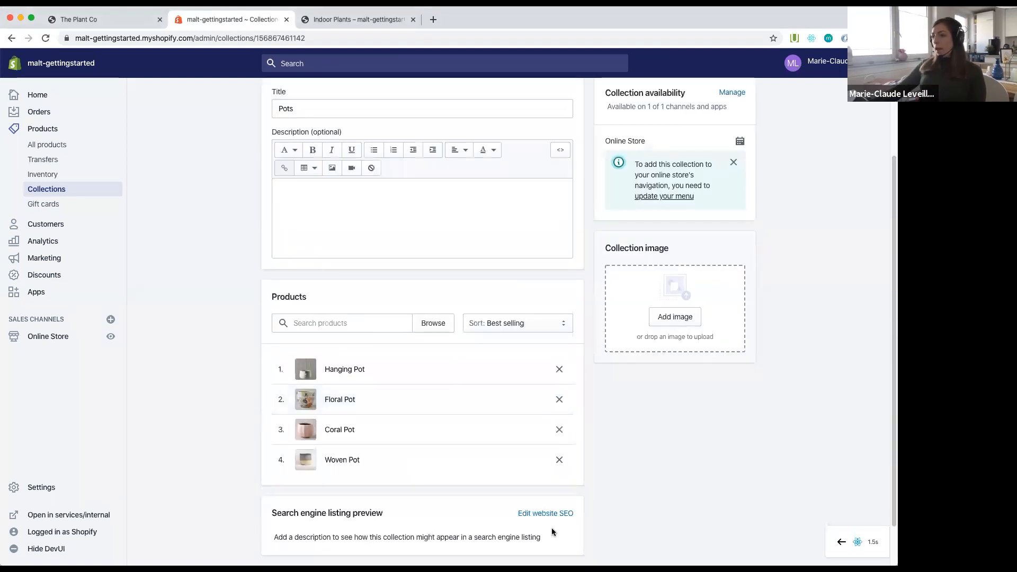
{"action": "left_click", "coordinate": [84, 193]}
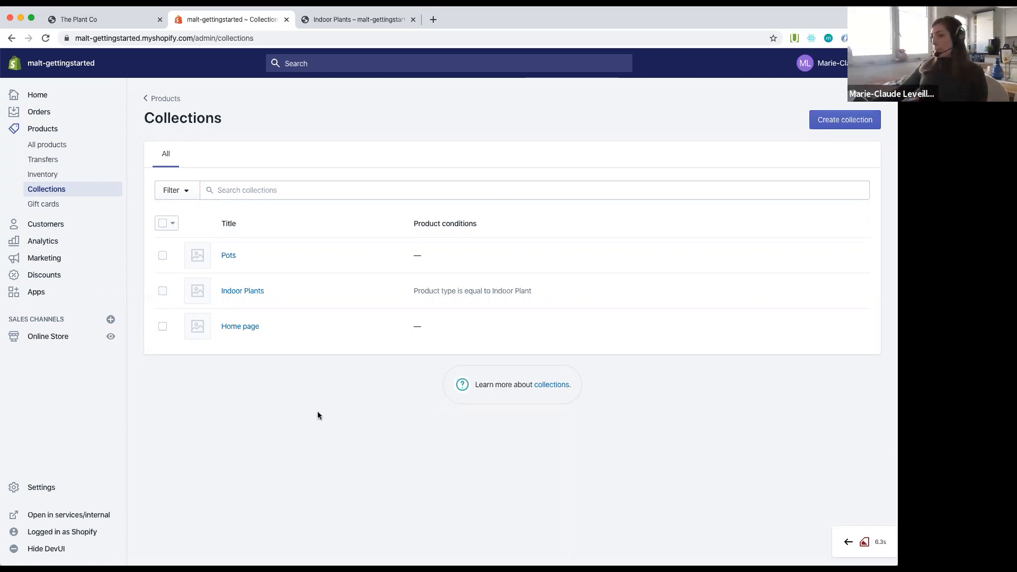
Step: Start a new online store page and title it About Us
{"action": "left_click", "coordinate": [53, 340]}
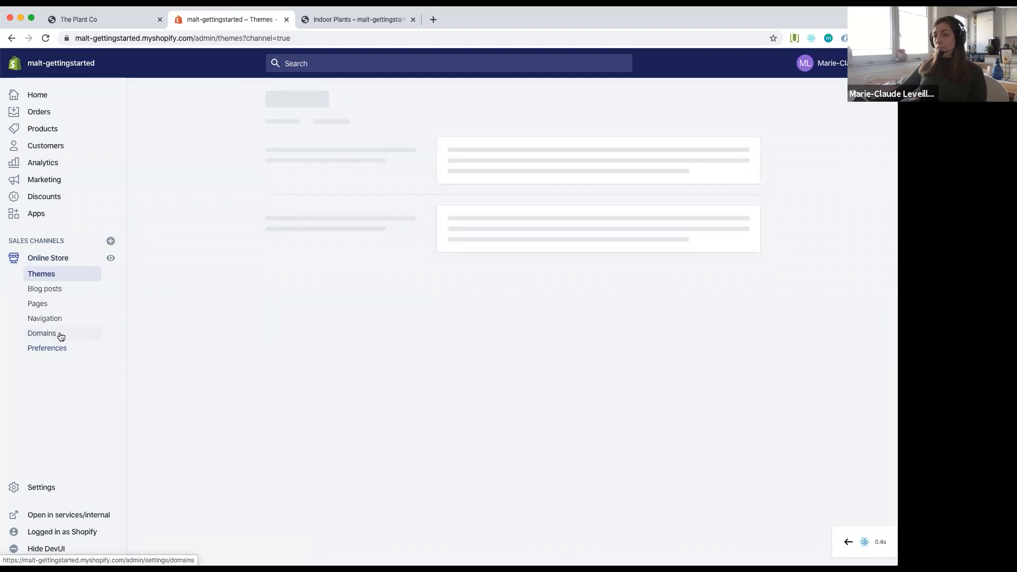
{"action": "left_click", "coordinate": [45, 308]}
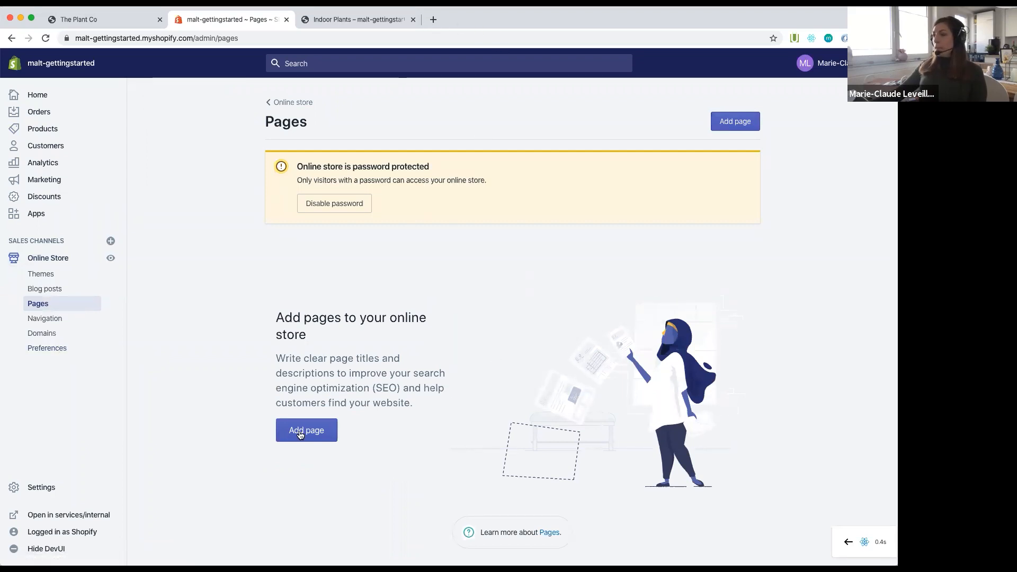
{"action": "left_click", "coordinate": [298, 436]}
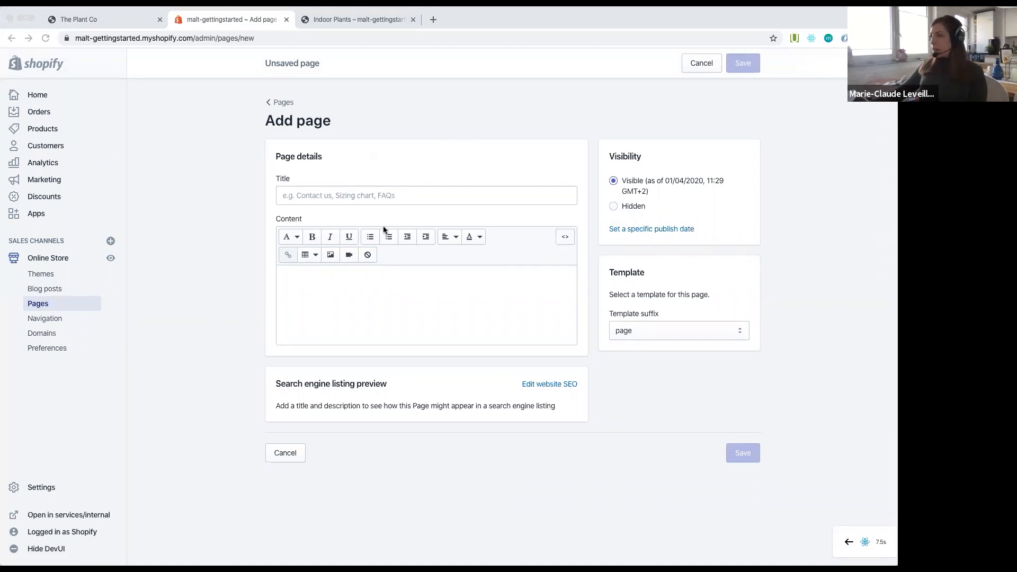
{"action": "left_click", "coordinate": [402, 195]}
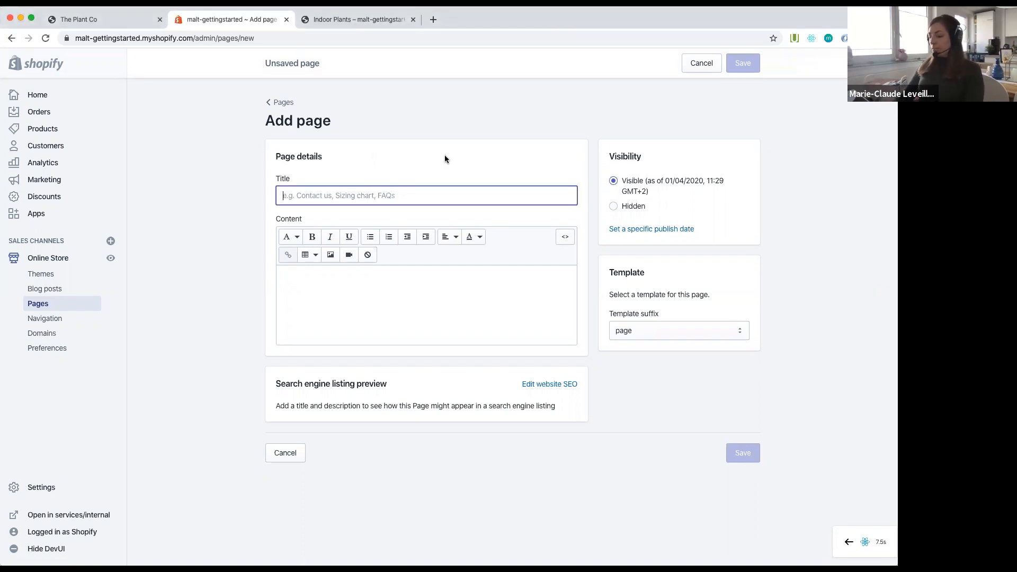
{"action": "type", "text": "About"}
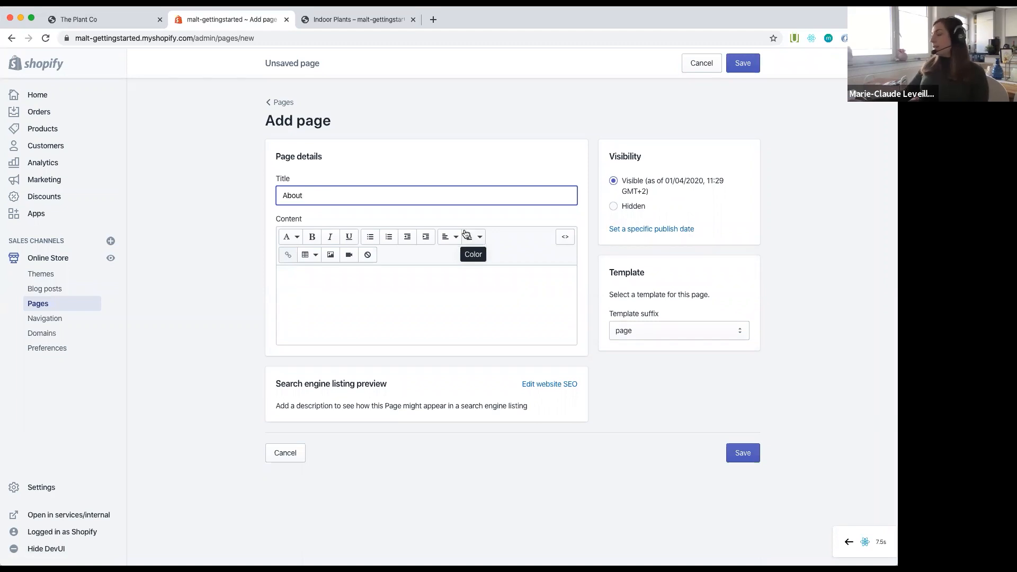
{"action": "type", "text": "v"}
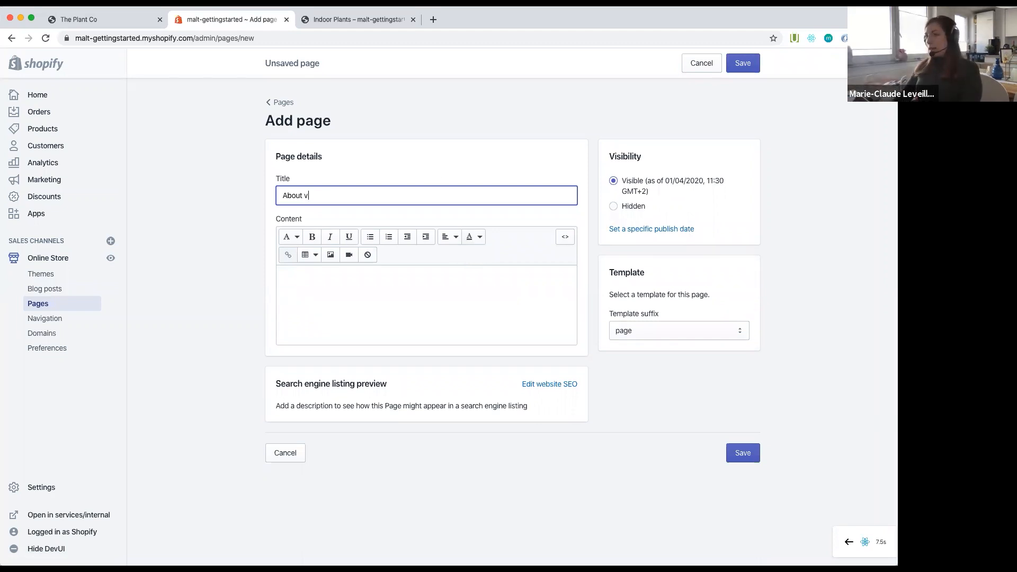
{"action": "key", "text": "BackSpace"}
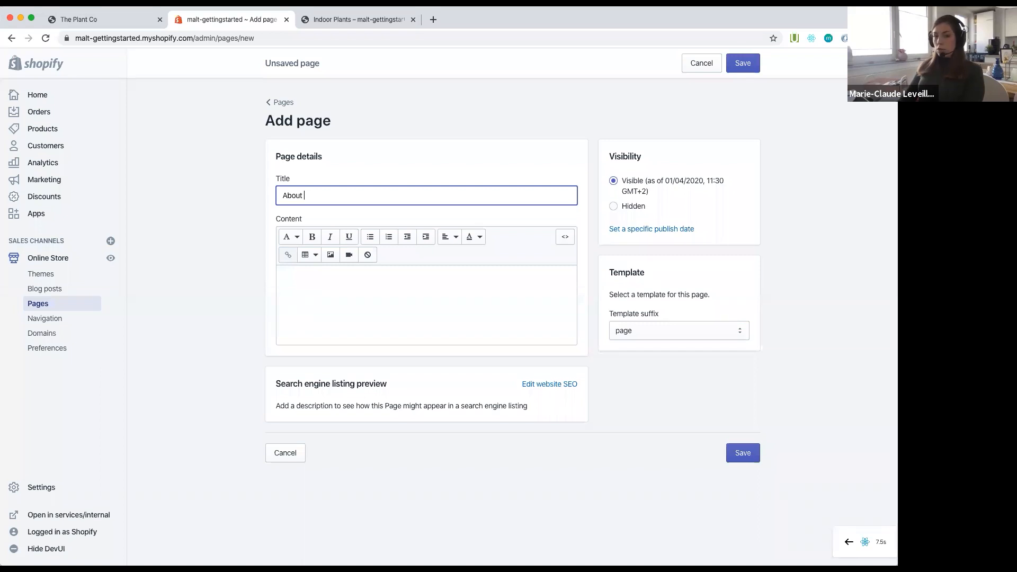
{"action": "type", "text": "Us"}
Step: Paste the prepared text beginning "Welcome to The Plant Company!" and its plant photo into the page content, and review it
{"action": "key", "text": "super+Tab"}
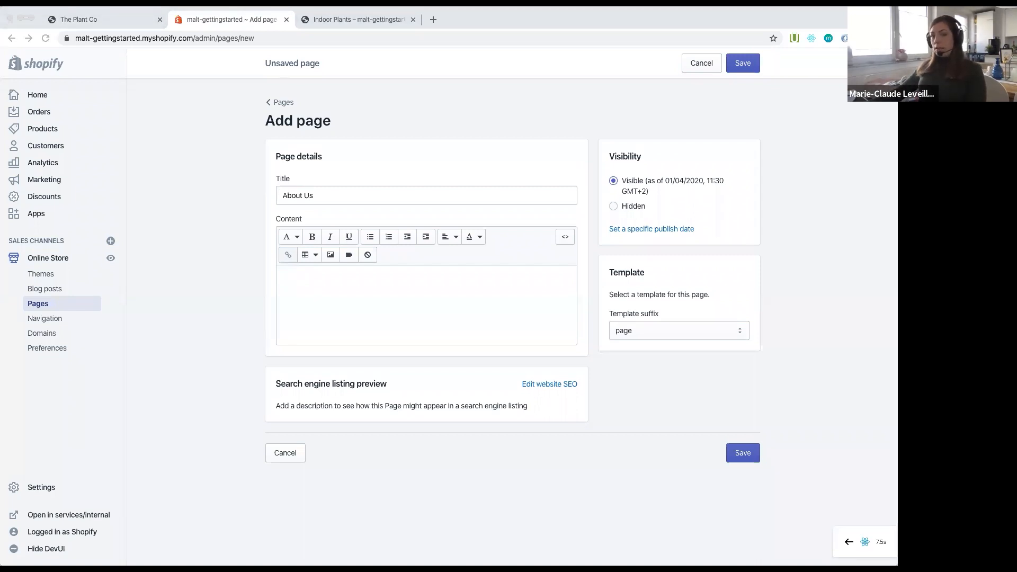
{"action": "left_click", "coordinate": [314, 273]}
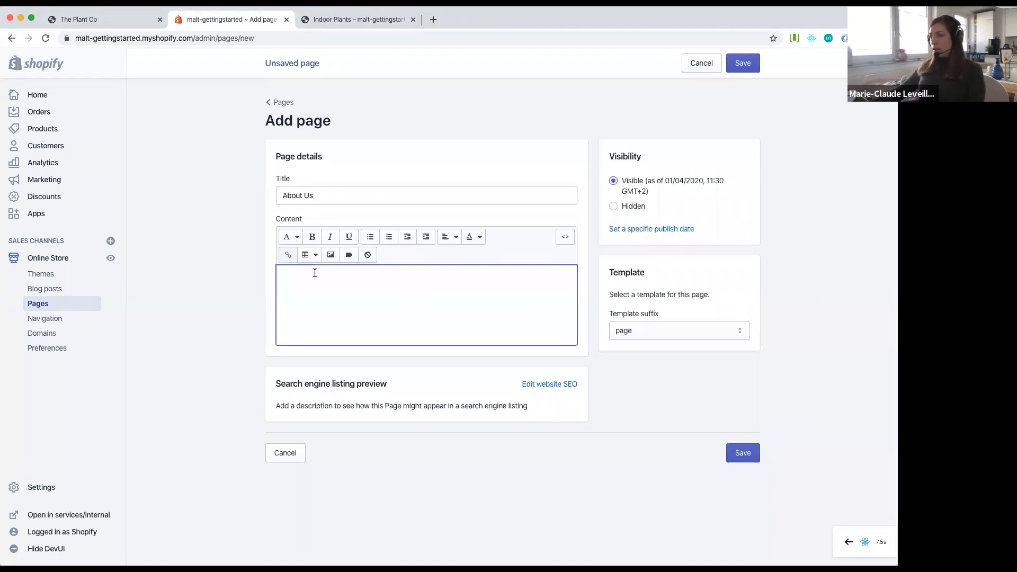
{"action": "key", "text": "super+v"}
{"action": "scroll", "coordinate": [469, 439], "scroll_direction": "up", "scroll_amount": 5}
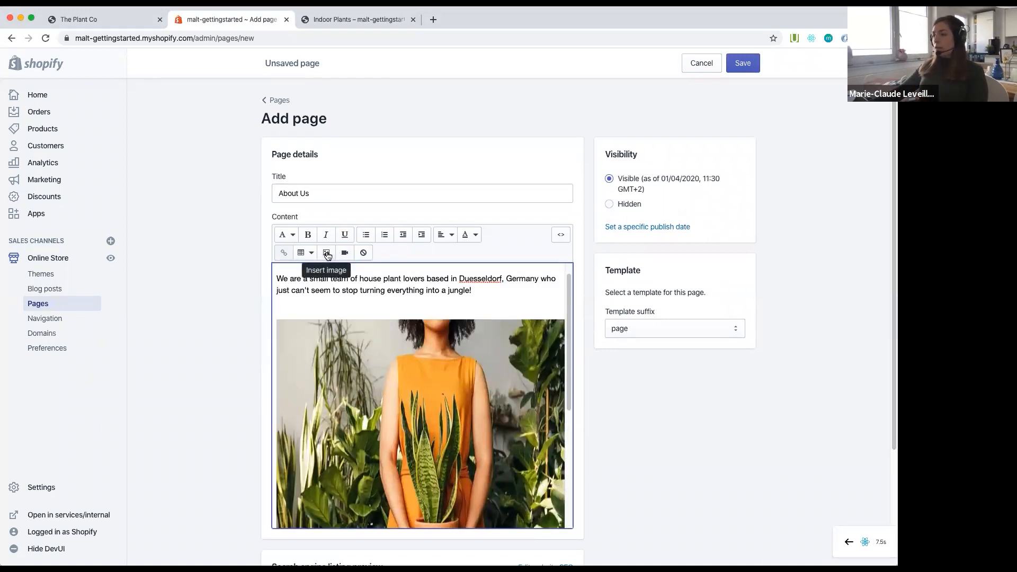
{"action": "scroll", "coordinate": [442, 315], "scroll_direction": "up", "scroll_amount": 1}
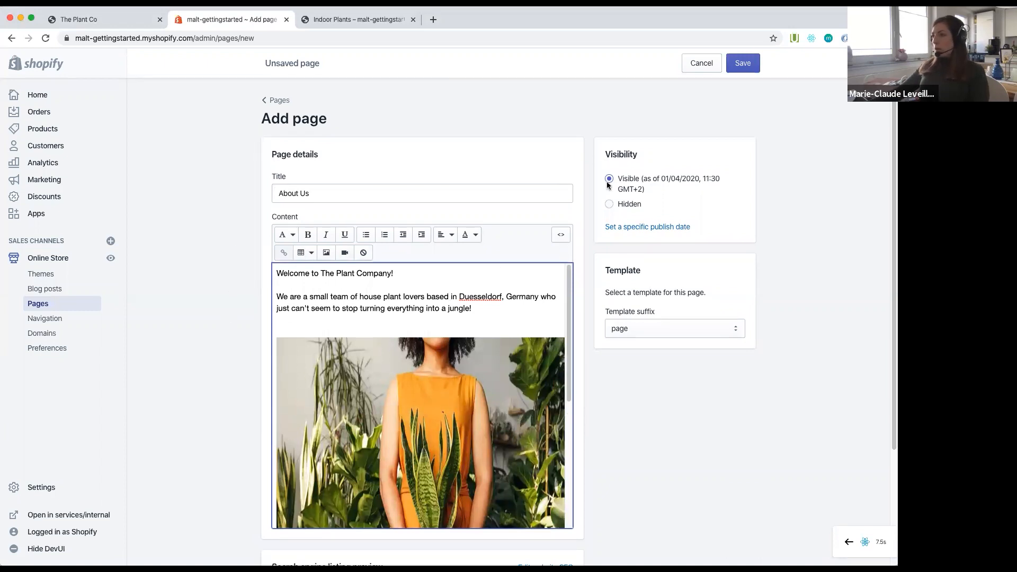
{"action": "scroll", "coordinate": [468, 349], "scroll_direction": "down", "scroll_amount": 1}
{"action": "scroll", "coordinate": [469, 349], "scroll_direction": "down", "scroll_amount": 6}
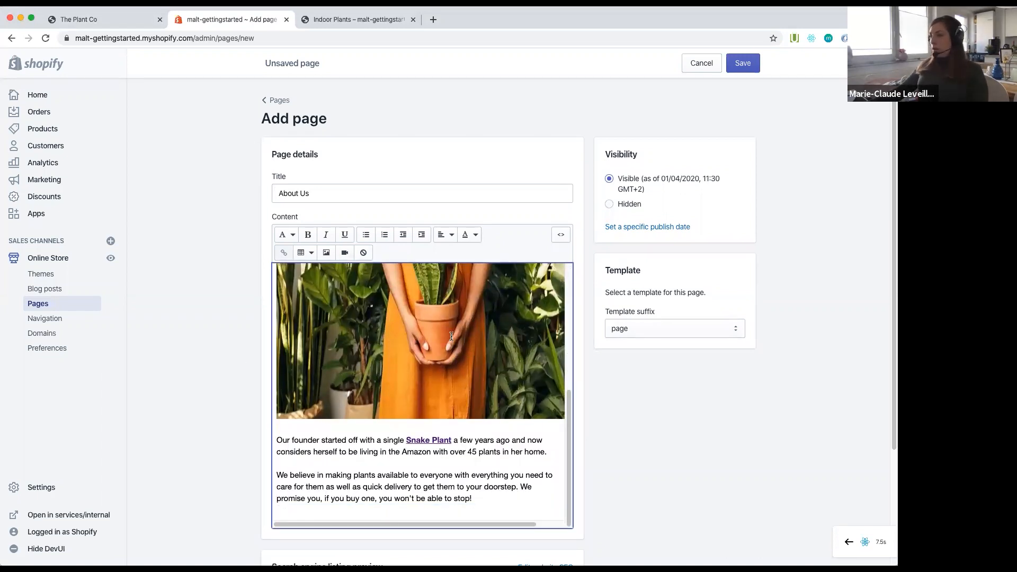
{"action": "left_click", "coordinate": [429, 498]}
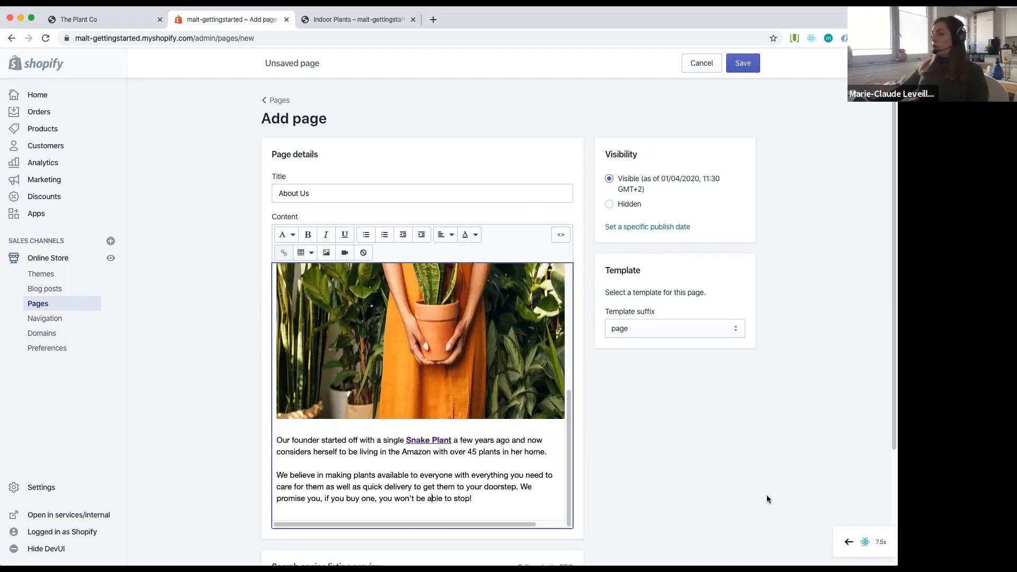
{"action": "scroll", "coordinate": [716, 487], "scroll_direction": "down", "scroll_amount": 3}
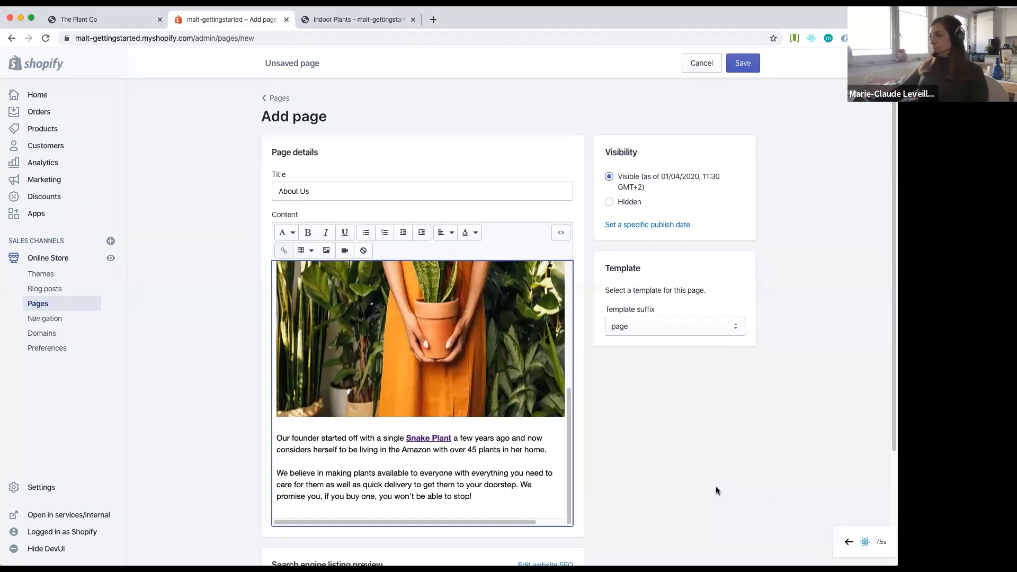
{"action": "scroll", "coordinate": [717, 487], "scroll_direction": "down", "scroll_amount": 1}
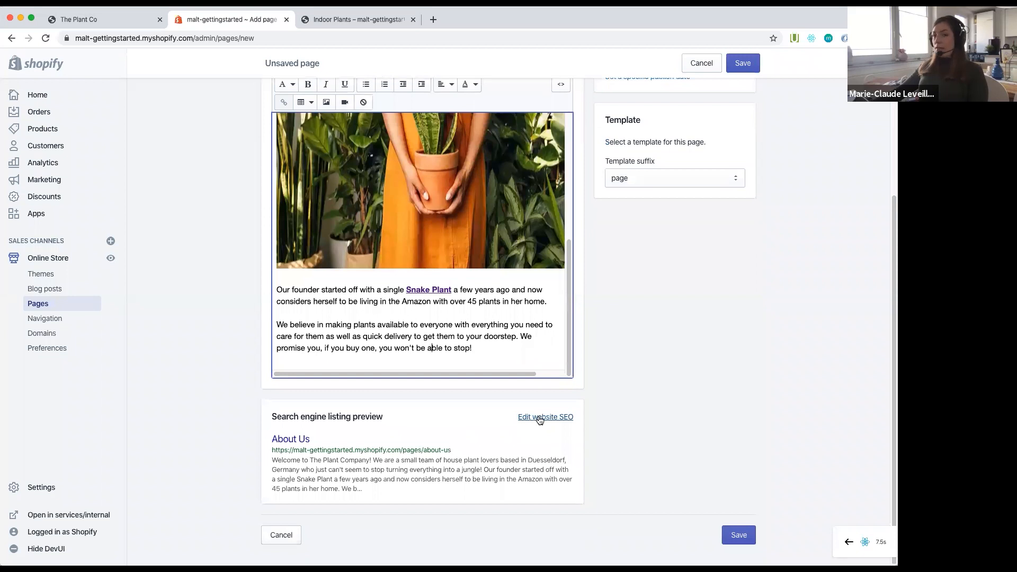
Step: Open the page's search engine listing for editing, and review its page title and description fields
{"action": "left_click", "coordinate": [539, 419]}
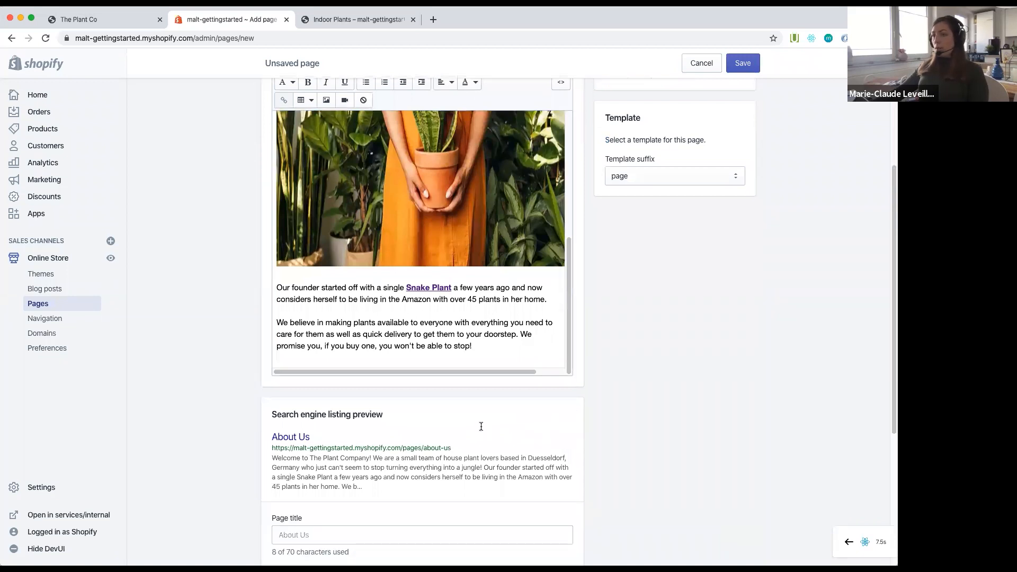
{"action": "scroll", "coordinate": [482, 426], "scroll_direction": "down", "scroll_amount": 3}
{"action": "left_click", "coordinate": [366, 414]}
{"action": "key", "text": "Tab"}
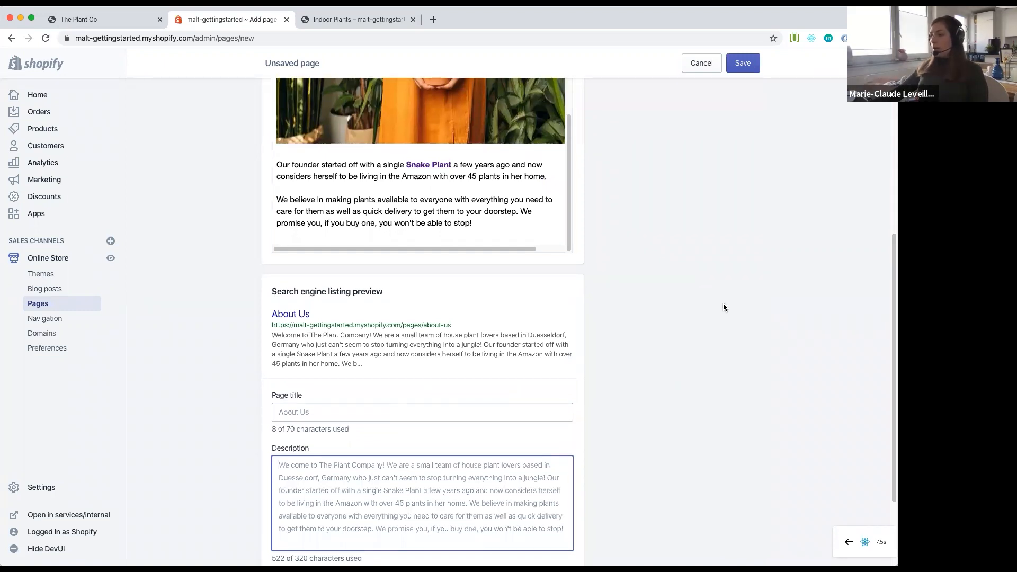
{"action": "scroll", "coordinate": [723, 303], "scroll_direction": "up", "scroll_amount": 5}
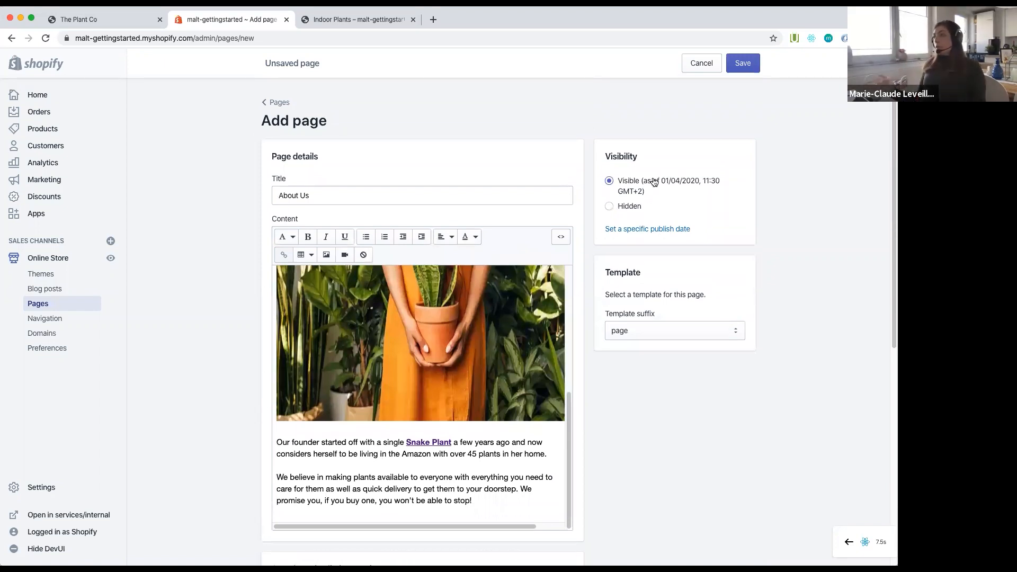
Step: Try hiding the page until a specific publish date, and set its visibility back to Visible
{"action": "left_click", "coordinate": [611, 207]}
{"action": "left_click", "coordinate": [635, 218]}
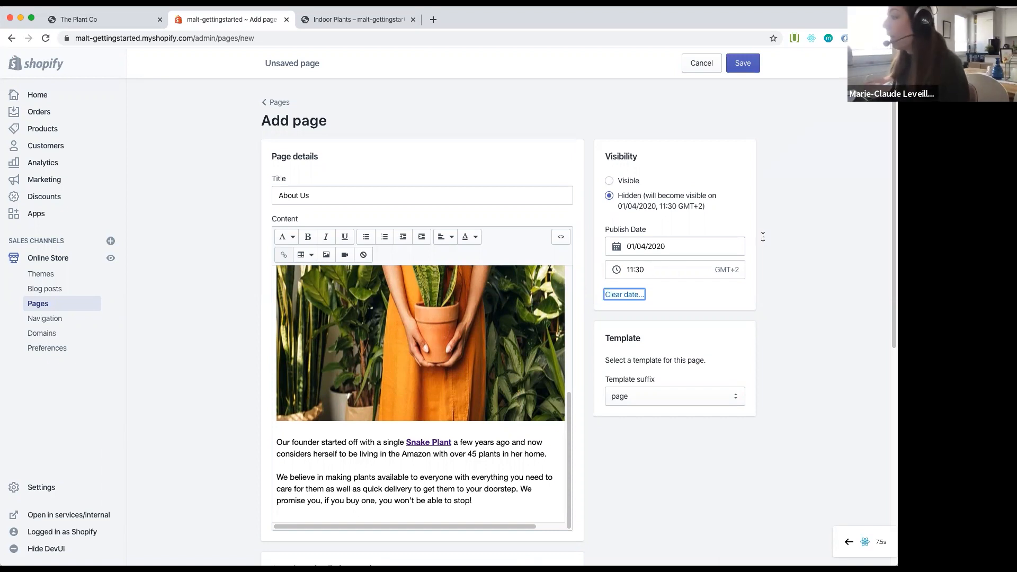
{"action": "left_click", "coordinate": [631, 182]}
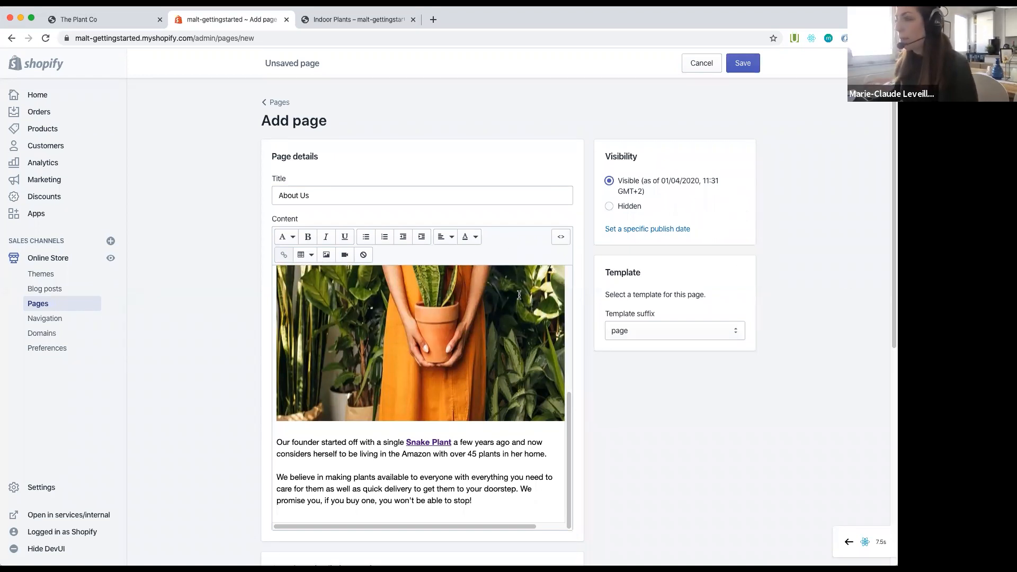
Step: Save the About Us page, view it in the online store, and close the store previews
{"action": "left_click", "coordinate": [749, 68]}
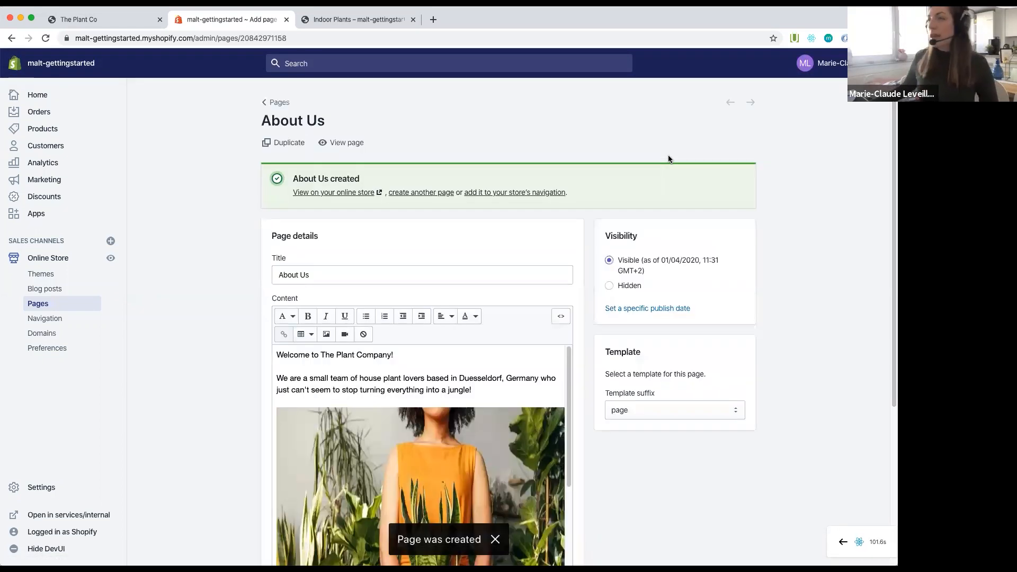
{"action": "left_click", "coordinate": [340, 142]}
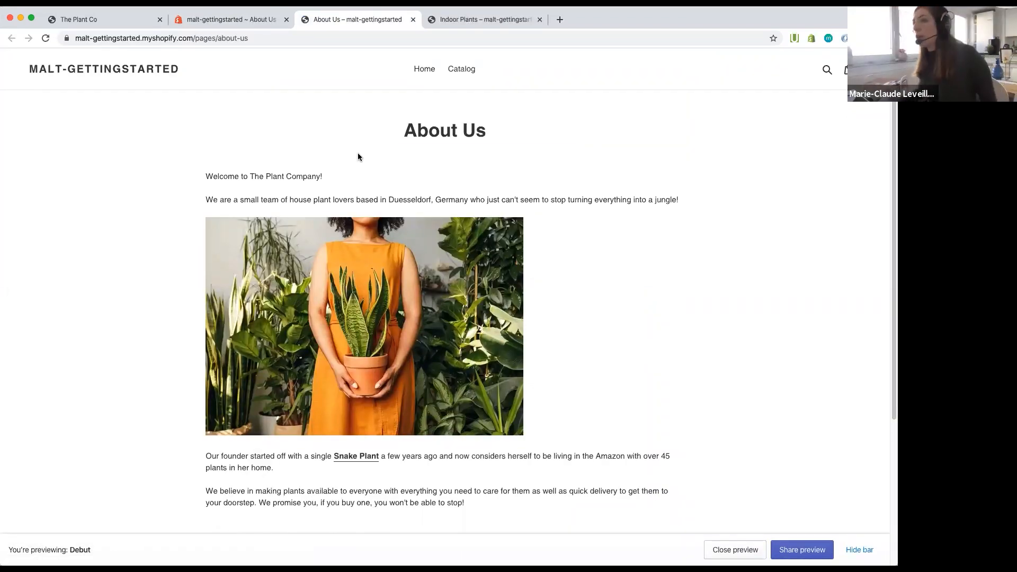
{"action": "left_click", "coordinate": [414, 19]}
{"action": "left_click", "coordinate": [413, 19]}
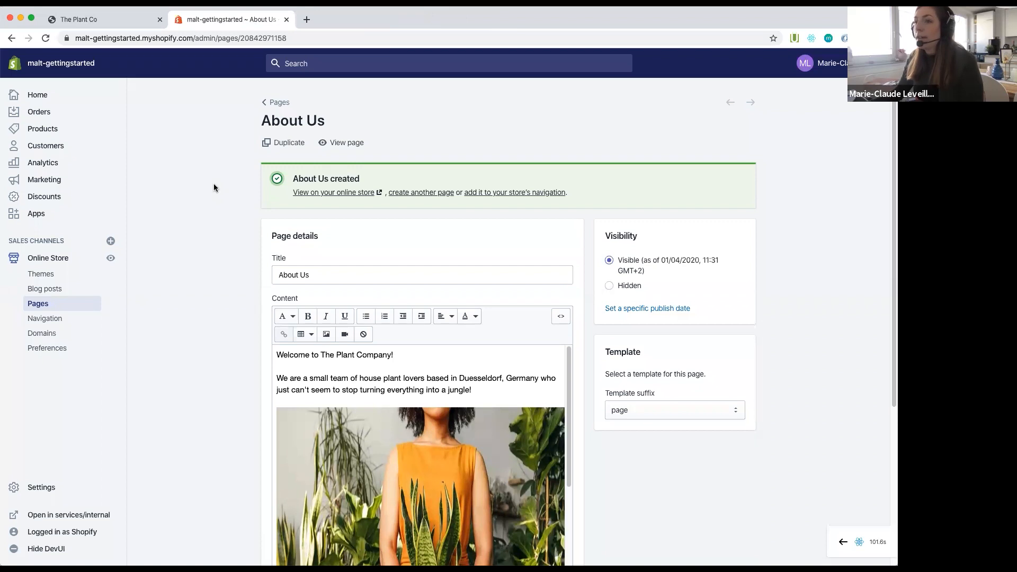
Step: Start another online store page and title it Contact Us
{"action": "left_click", "coordinate": [59, 308]}
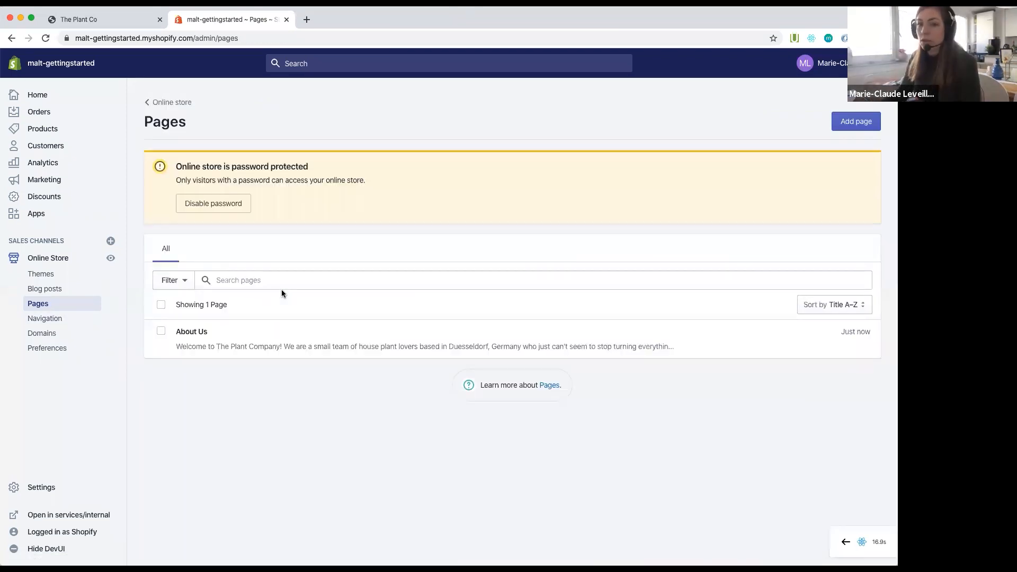
{"action": "left_click", "coordinate": [856, 121]}
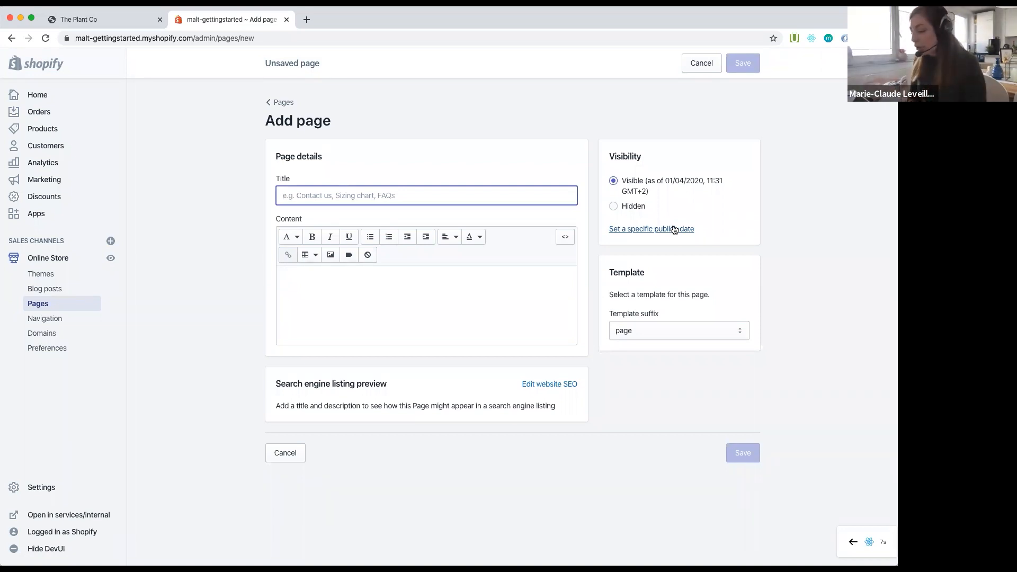
{"action": "type", "text": "Conta"}
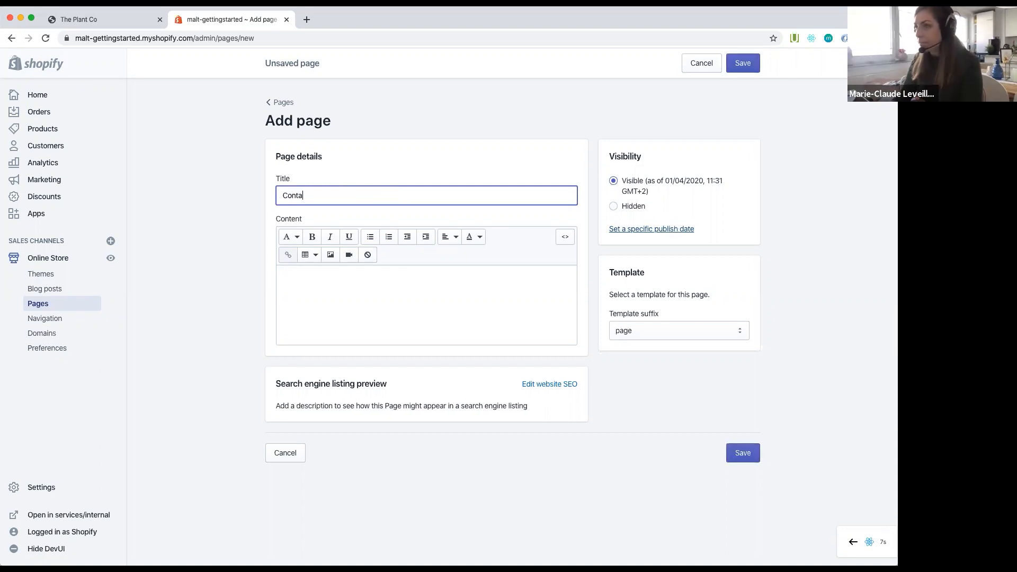
{"action": "type", "text": "ct Us"}
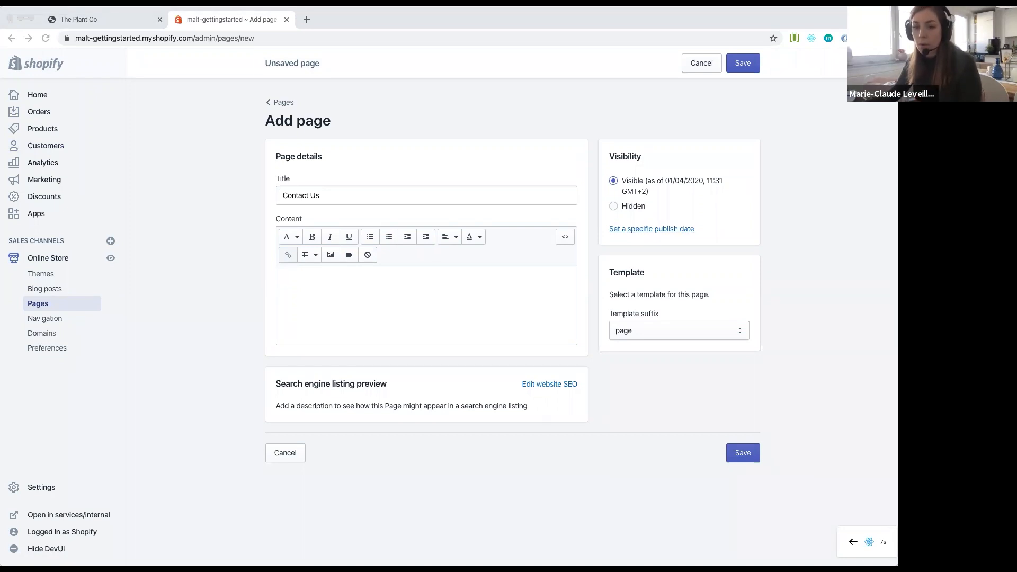
Step: Paste the prepared plant image and the text inviting questions about the plants into the Contact Us page content
{"action": "left_click", "coordinate": [409, 286]}
{"action": "key", "text": "super+v"}
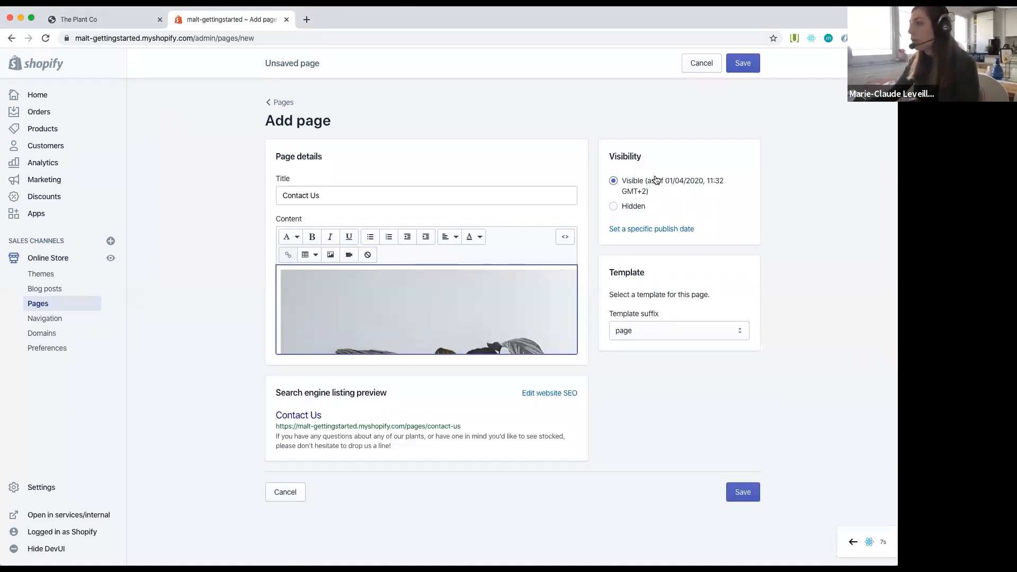
{"action": "left_click", "coordinate": [767, 285]}
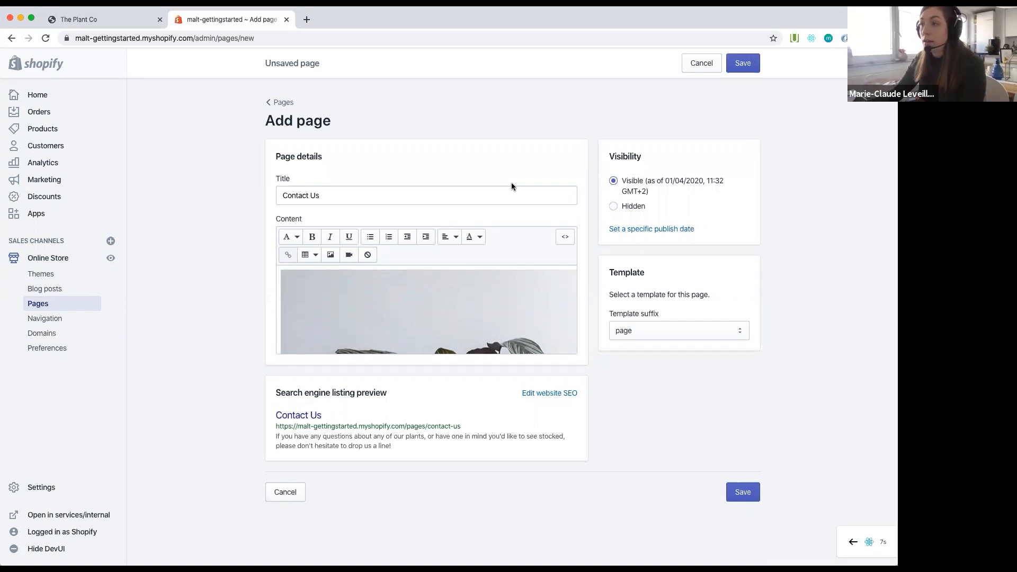
Step: Set the Contact Us page's template suffix to page.contact, and save the page
{"action": "left_click", "coordinate": [682, 333]}
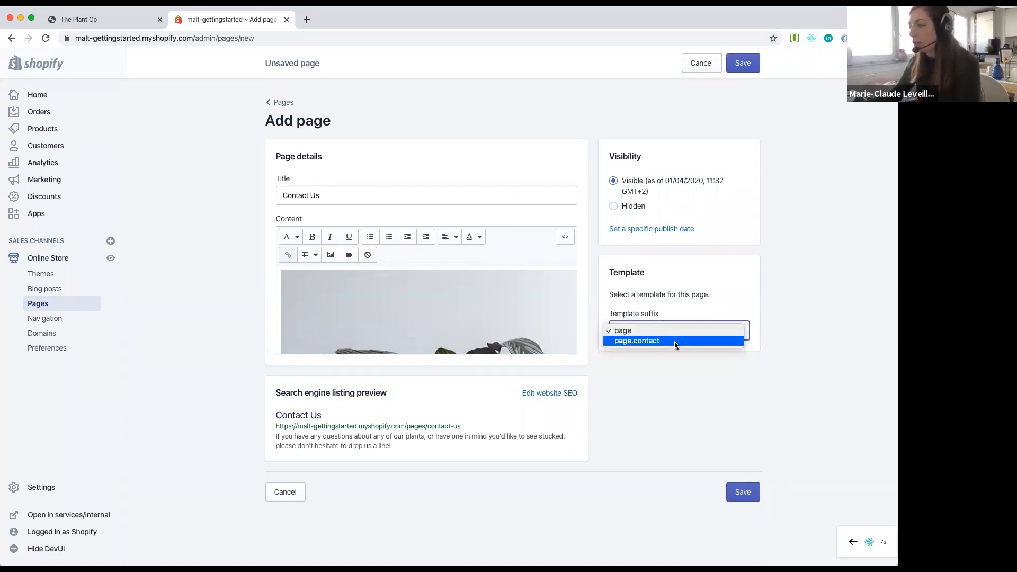
{"action": "left_click", "coordinate": [676, 346]}
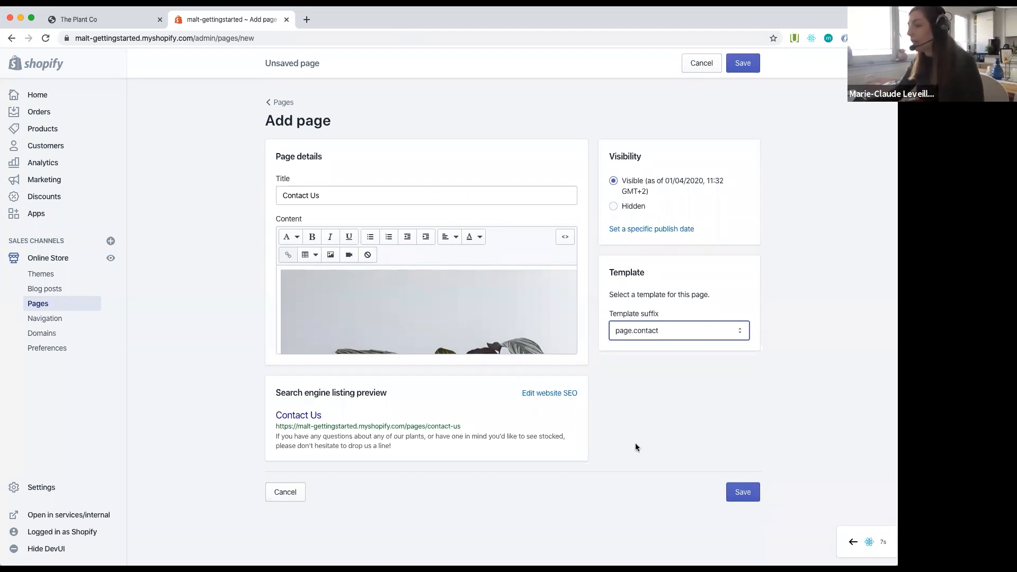
{"action": "left_click", "coordinate": [744, 493]}
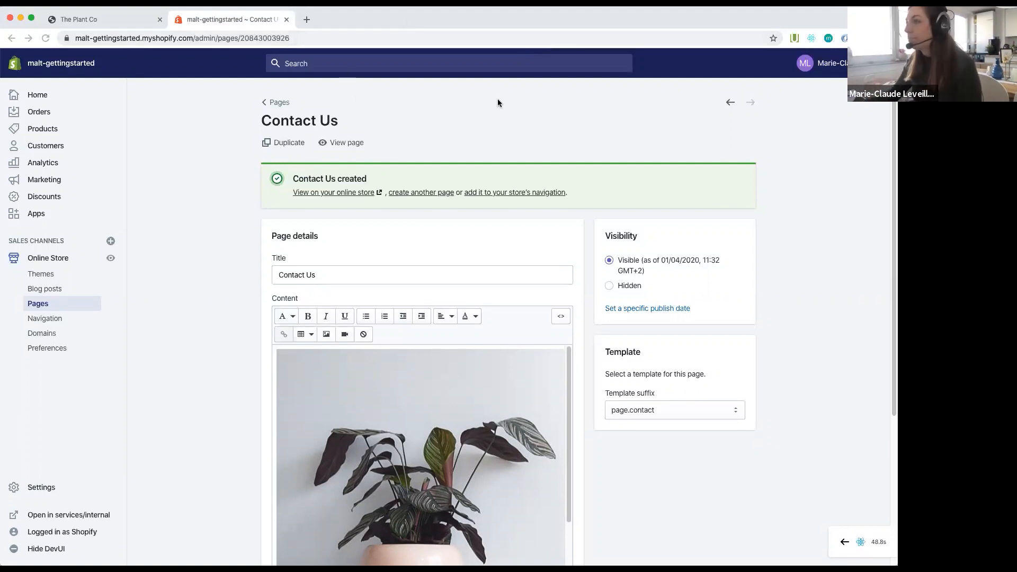
Step: View the Contact Us page in the online store and examine its image, text and contact form fields
{"action": "left_click", "coordinate": [492, 113]}
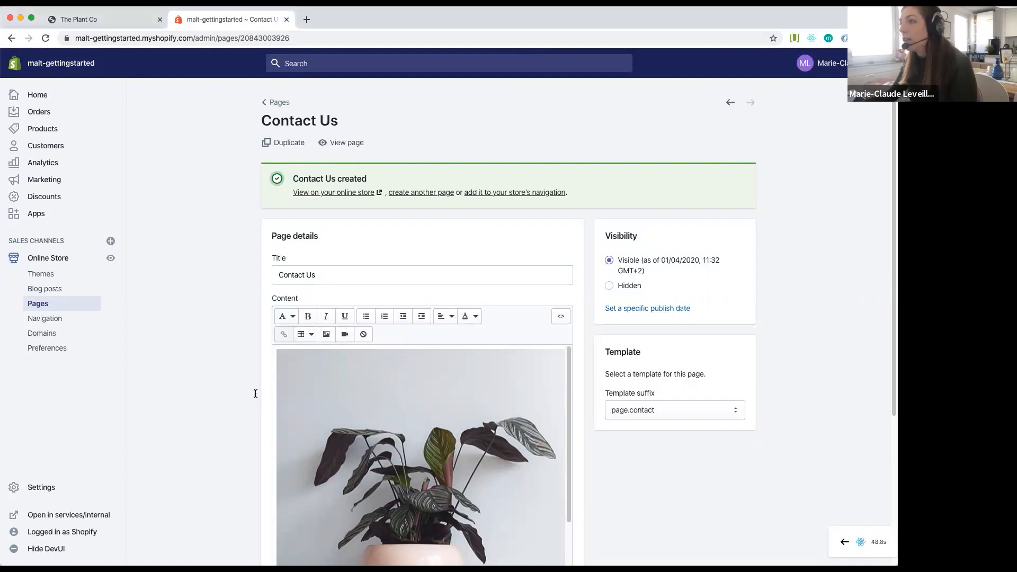
{"action": "left_click", "coordinate": [338, 142]}
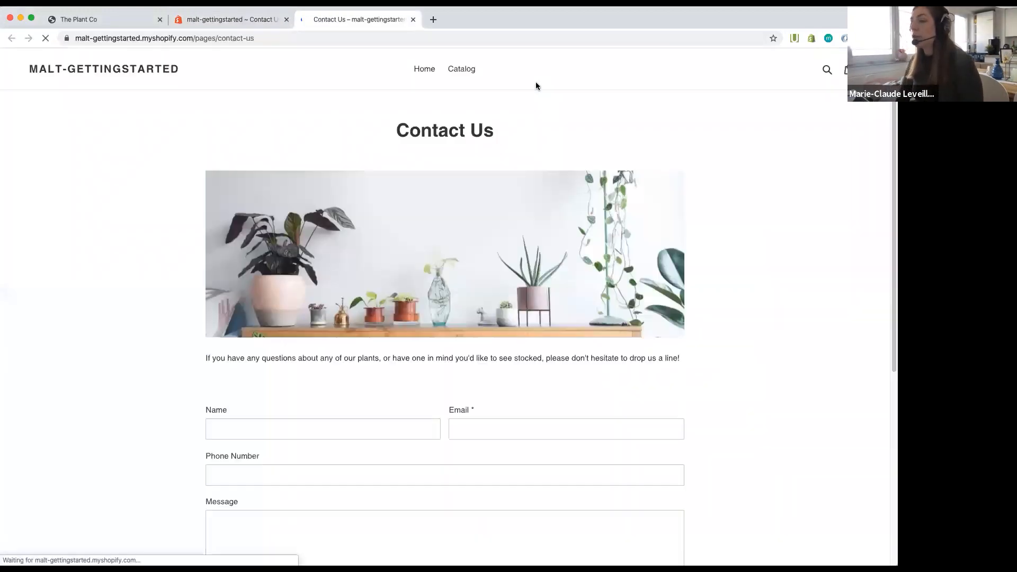
{"action": "scroll", "coordinate": [518, 385], "scroll_direction": "down", "scroll_amount": 1}
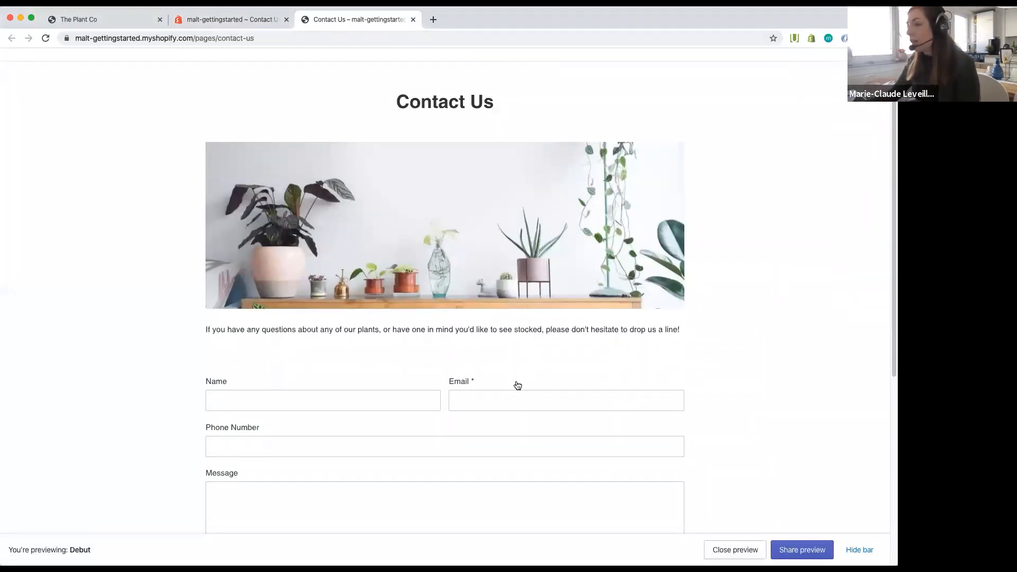
{"action": "scroll", "coordinate": [518, 385], "scroll_direction": "down", "scroll_amount": 4}
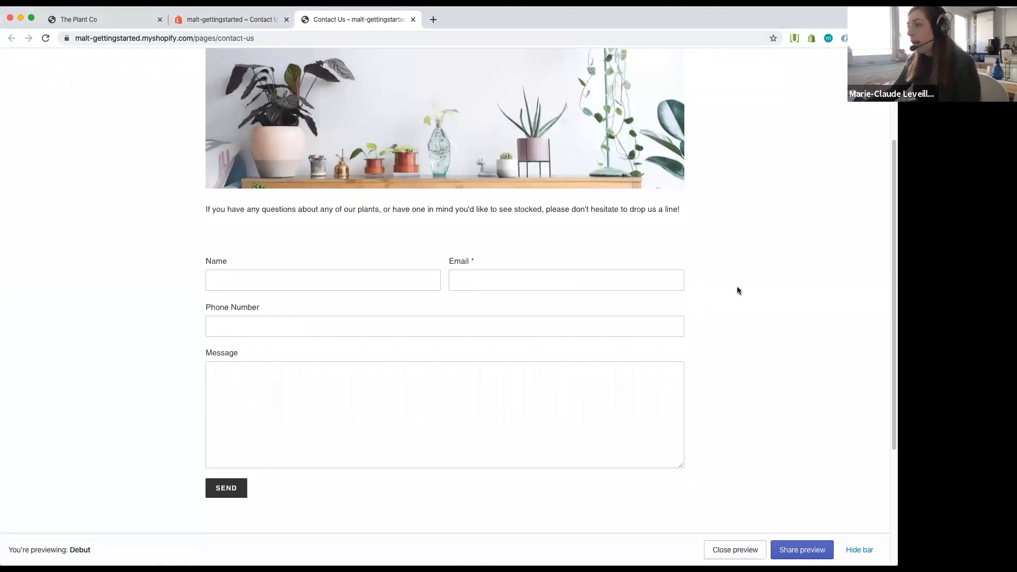
{"action": "left_click", "coordinate": [384, 276]}
{"action": "left_click", "coordinate": [607, 284]}
{"action": "left_click", "coordinate": [579, 335]}
{"action": "left_click", "coordinate": [588, 408]}
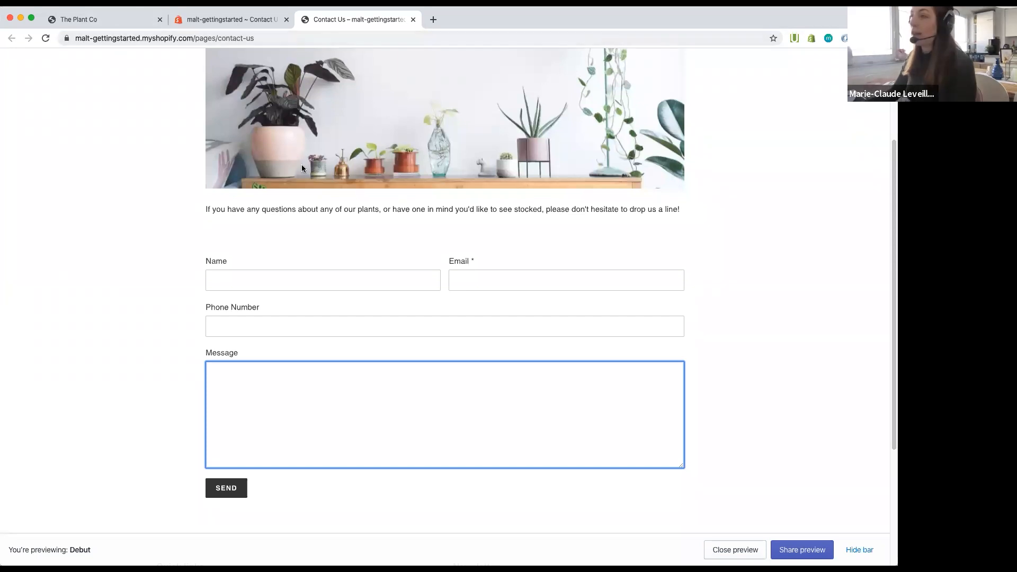
{"action": "scroll", "coordinate": [301, 165], "scroll_direction": "up", "scroll_amount": 4}
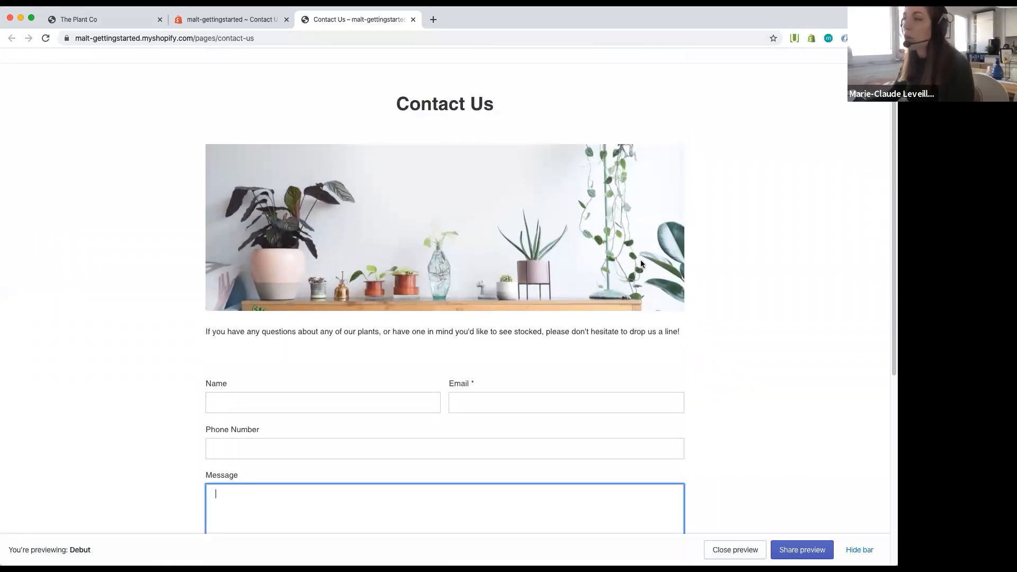
{"action": "scroll", "coordinate": [641, 263], "scroll_direction": "up", "scroll_amount": 1}
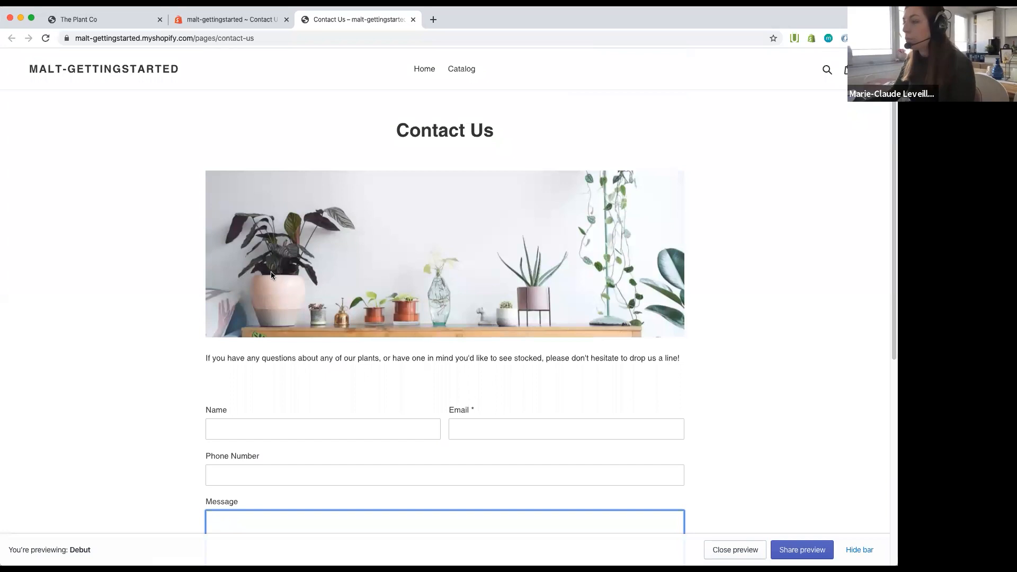
{"action": "left_click", "coordinate": [145, 293]}
Step: Go to the home page in the store preview to check its header navigation links
{"action": "left_click", "coordinate": [224, 19]}
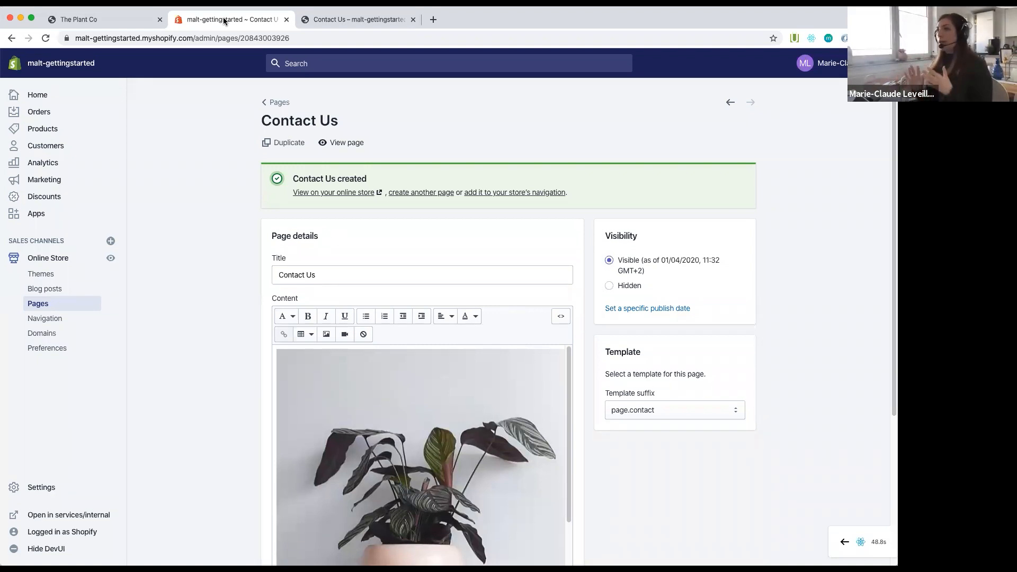
{"action": "left_click", "coordinate": [385, 20]}
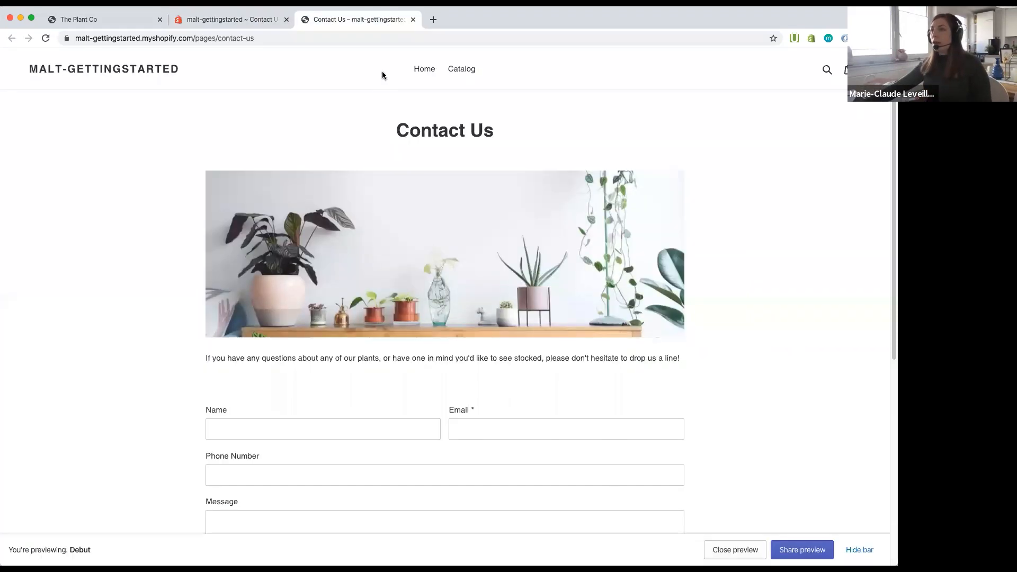
{"action": "left_click", "coordinate": [421, 70]}
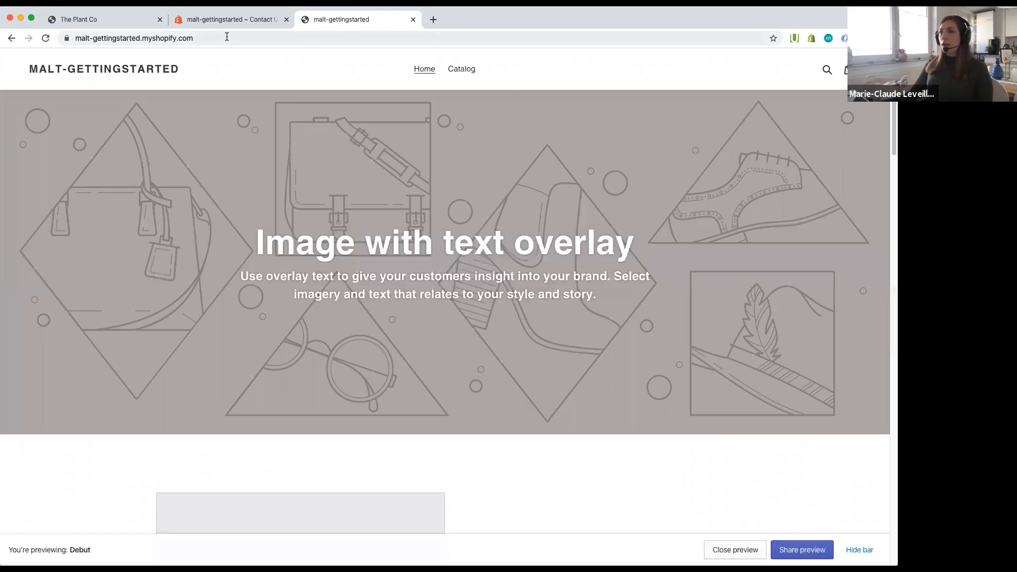
Step: Go to the online store's Navigation settings, compare the menus with the previewed header links, and open the Main menu for editing
{"action": "left_click", "coordinate": [225, 20]}
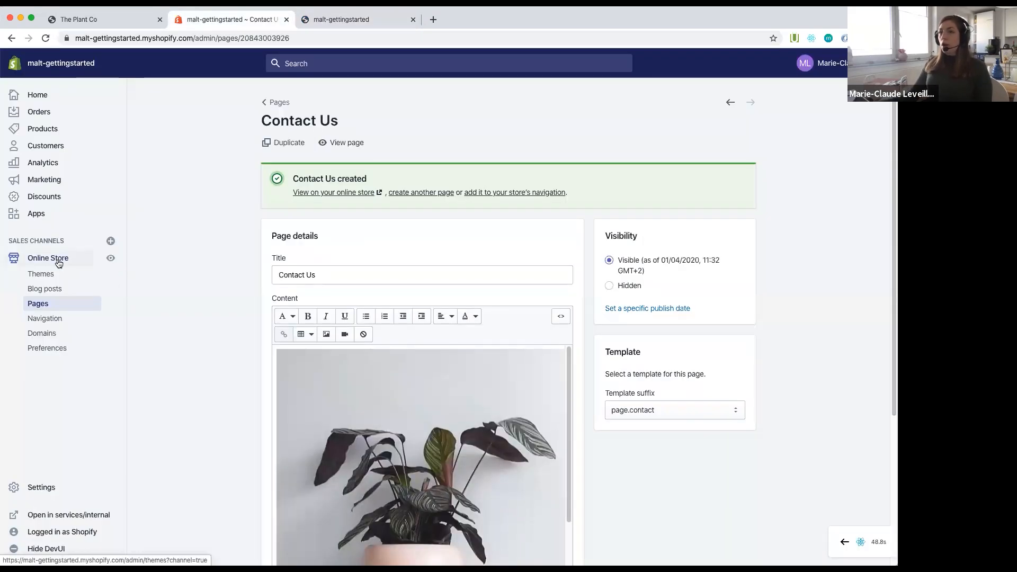
{"action": "left_click", "coordinate": [46, 319]}
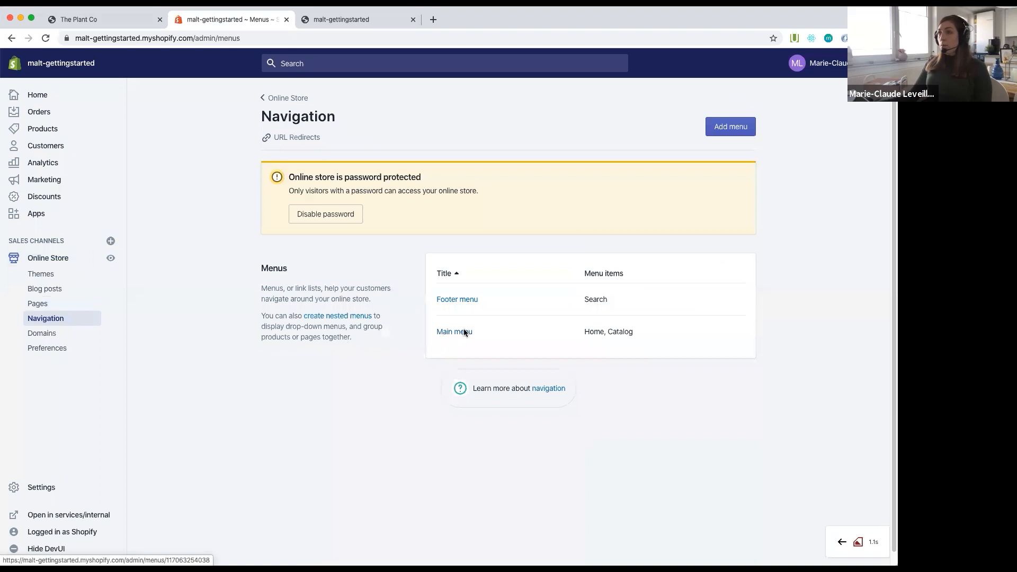
{"action": "left_click", "coordinate": [352, 20]}
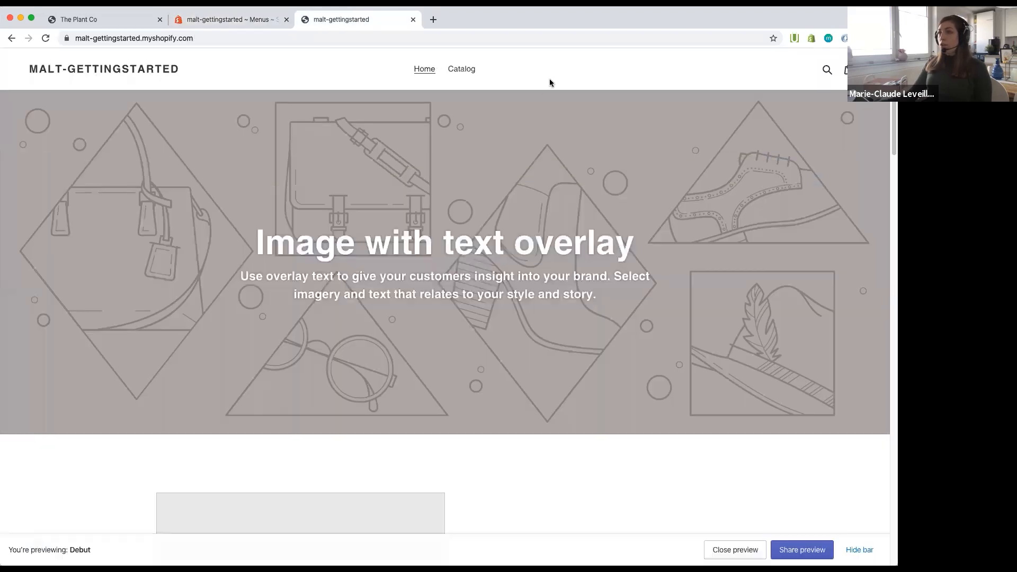
{"action": "triple_click", "coordinate": [419, 71]}
{"action": "left_click", "coordinate": [338, 83]}
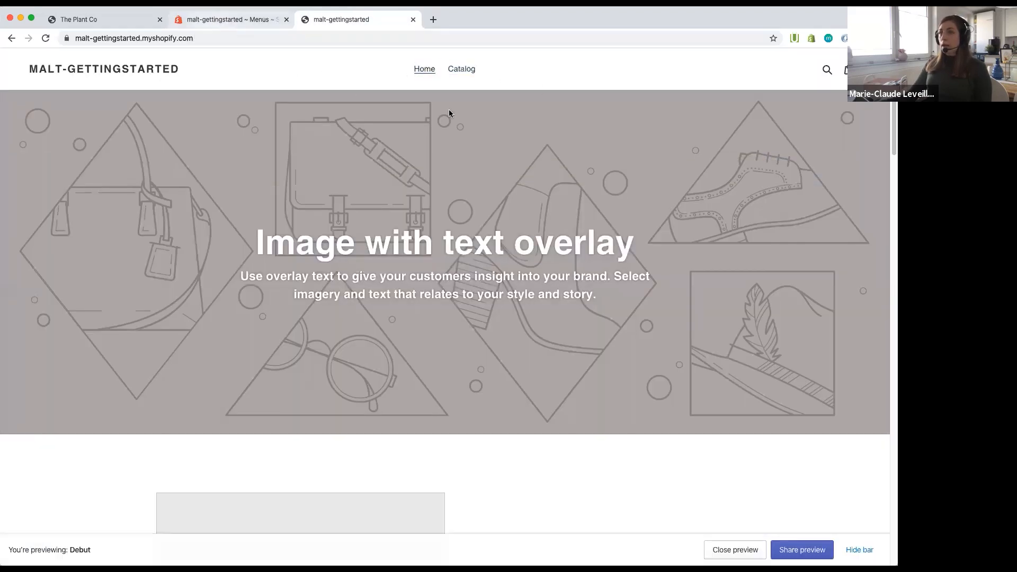
{"action": "key", "text": "ctrl+shift+Tab"}
{"action": "left_click", "coordinate": [456, 334]}
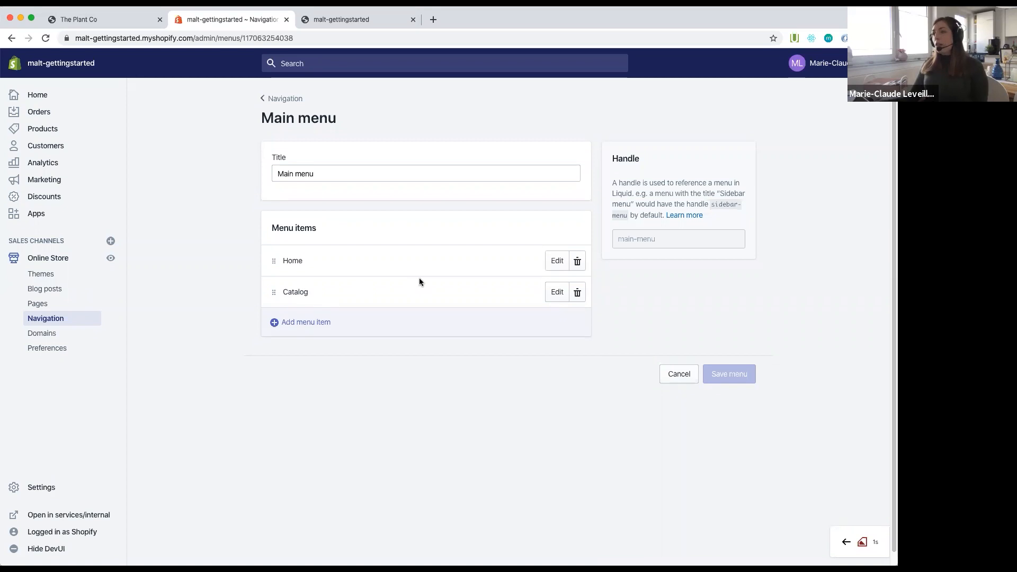
Step: Remove the Catalog item from the Main menu
{"action": "left_click_drag", "start_coordinate": [309, 293], "coordinate": [282, 291]}
{"action": "left_click", "coordinate": [297, 297]}
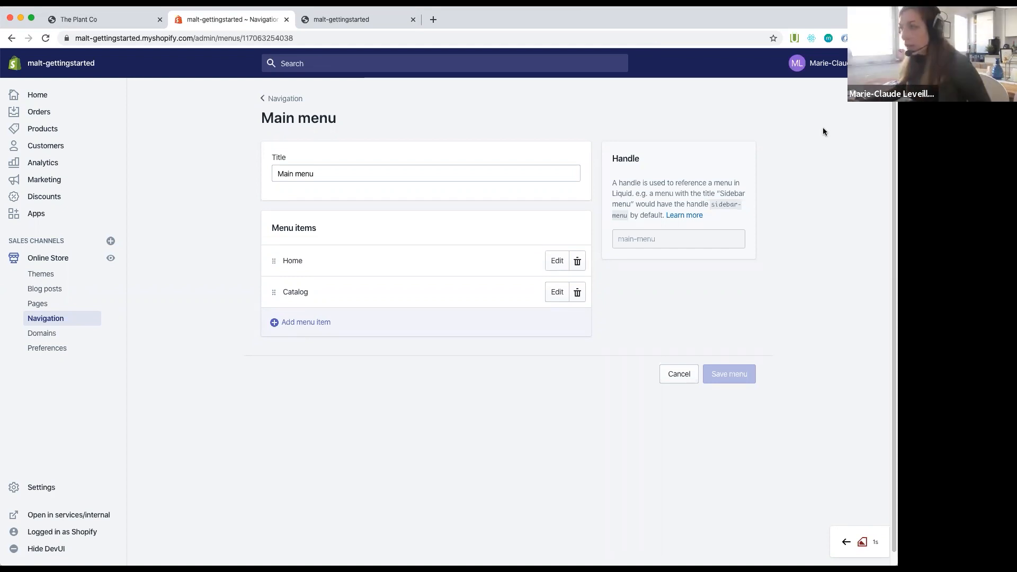
{"action": "left_click", "coordinate": [578, 292]}
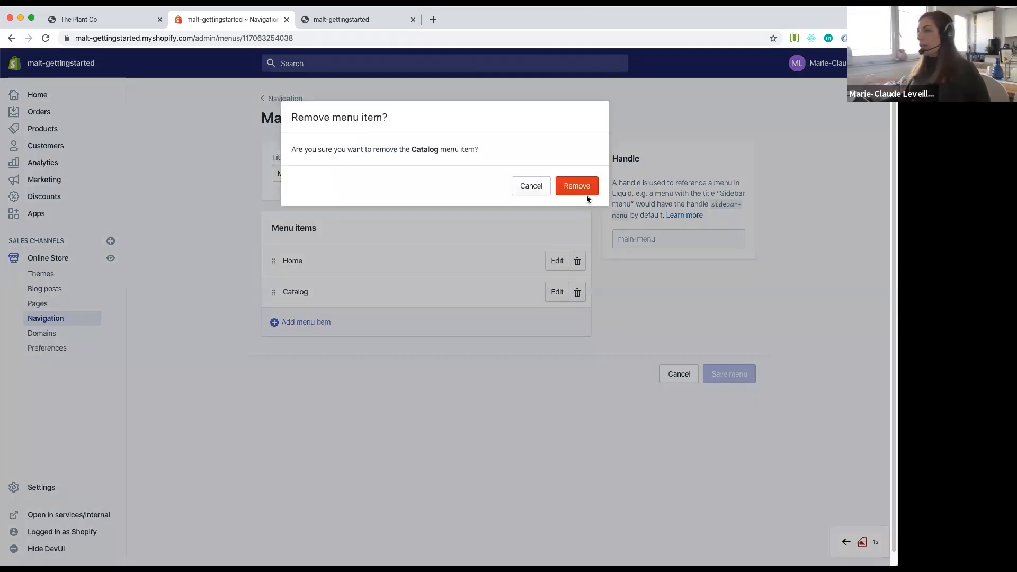
{"action": "left_click", "coordinate": [587, 196]}
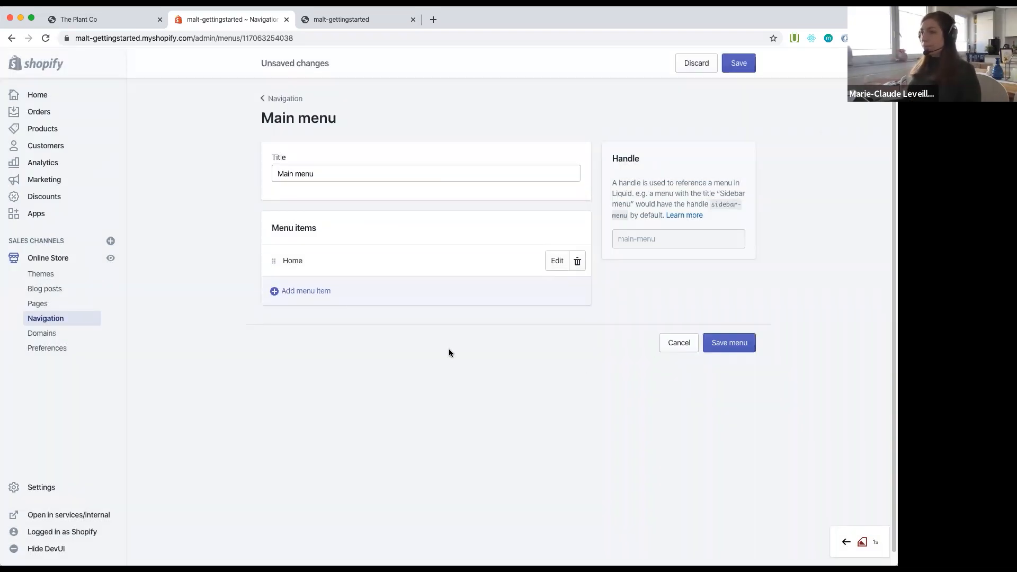
Step: Add a menu item named About Us linked to the About Us page, using The Plant Co store's header as reference
{"action": "left_click", "coordinate": [316, 295]}
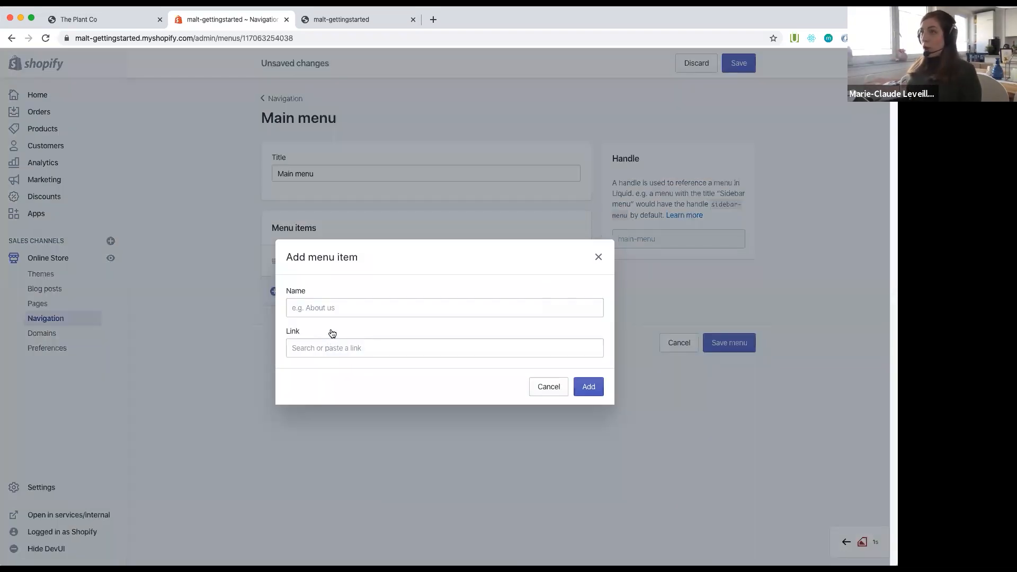
{"action": "left_click", "coordinate": [94, 24]}
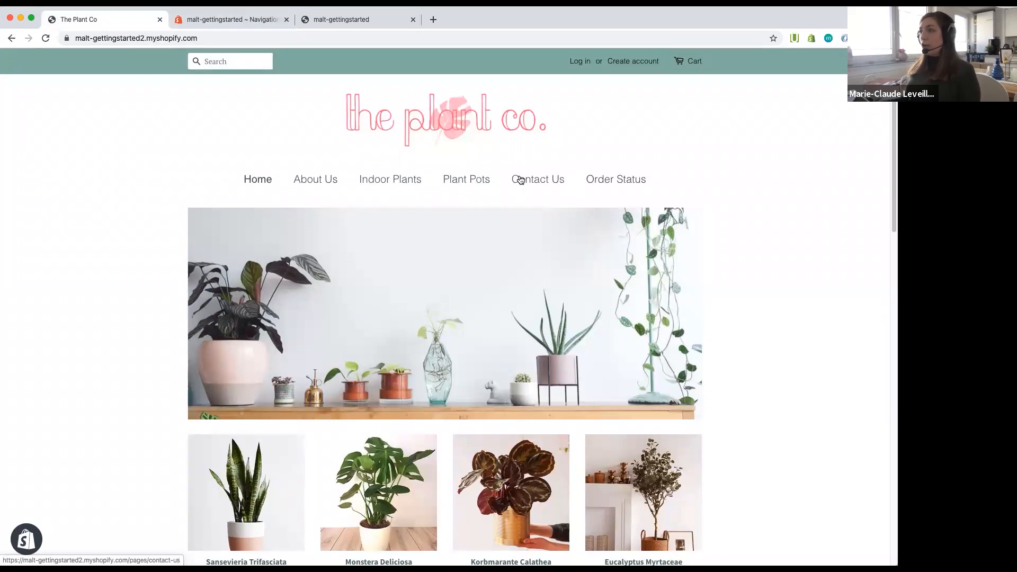
{"action": "left_click", "coordinate": [229, 19]}
{"action": "left_click", "coordinate": [366, 308]}
{"action": "type", "text": "About Us"}
{"action": "left_click", "coordinate": [323, 347]}
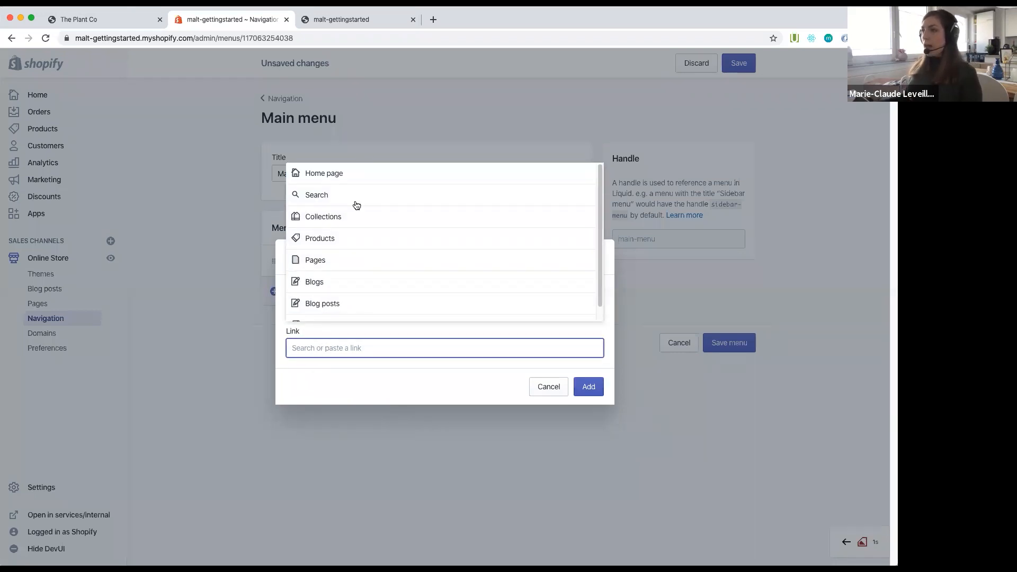
{"action": "scroll", "coordinate": [350, 275], "scroll_direction": "down", "scroll_amount": 1}
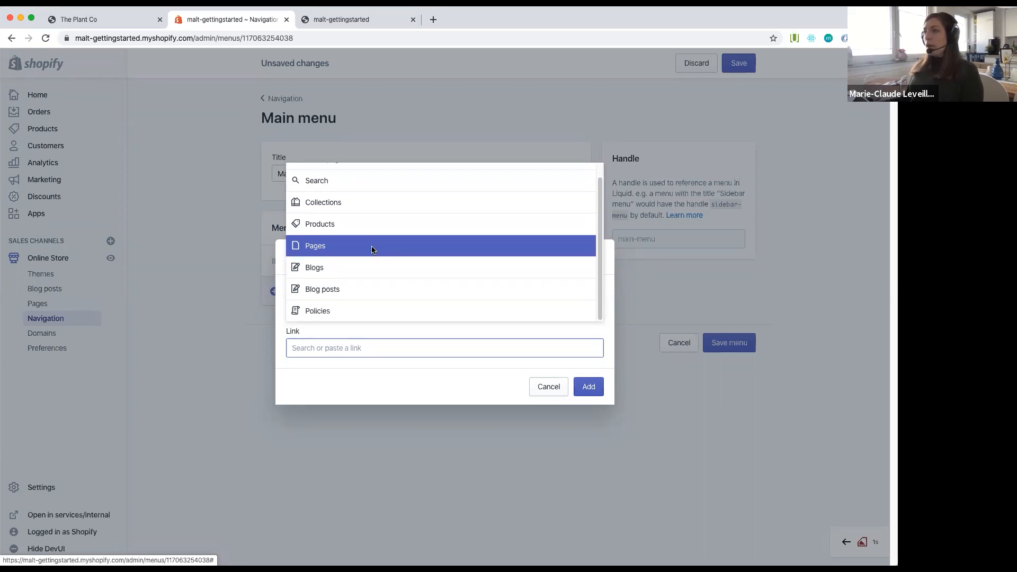
{"action": "left_click", "coordinate": [371, 245]}
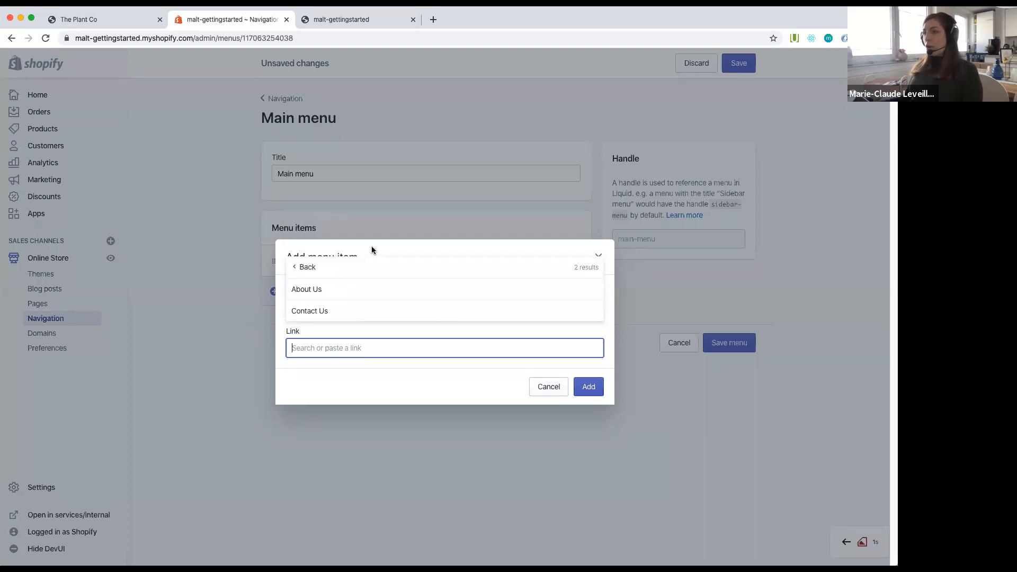
{"action": "left_click", "coordinate": [336, 291]}
{"action": "left_click", "coordinate": [587, 395]}
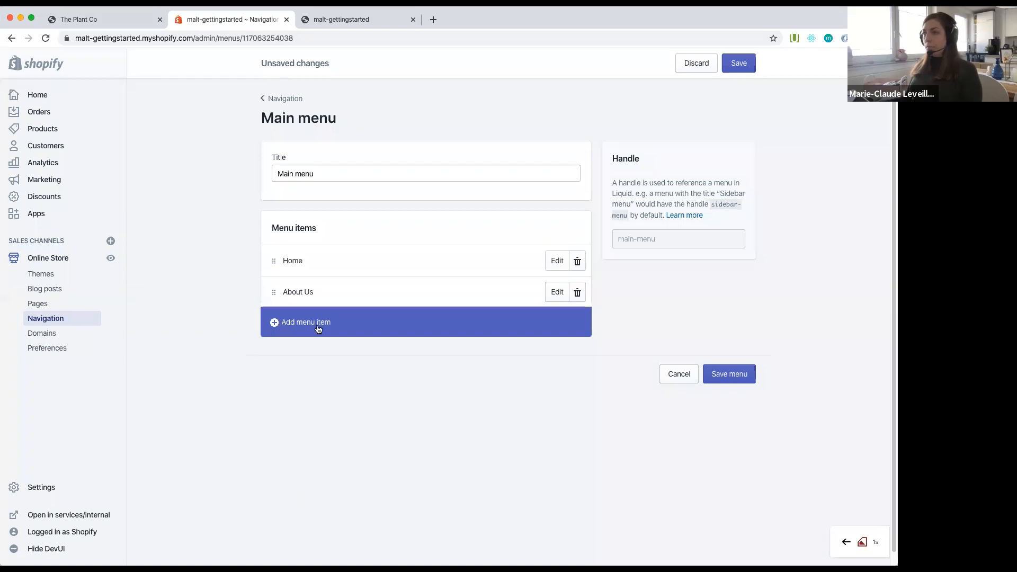
Step: Check The Plant Co store's header for the next item, and add a menu item named Indoor Plants linked to the Indoor Plants collection
{"action": "left_click", "coordinate": [112, 21]}
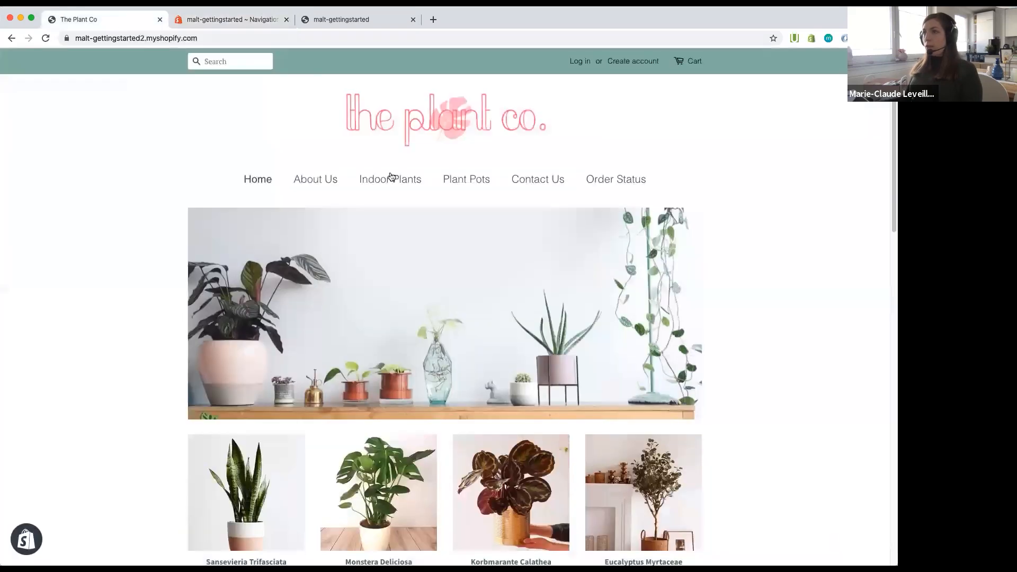
{"action": "left_click", "coordinate": [234, 24]}
{"action": "left_click", "coordinate": [318, 327]}
{"action": "left_click", "coordinate": [336, 307]}
{"action": "type", "text": "Inndoo"}
{"action": "key", "text": "BackSpace"}
{"action": "key", "text": "BackSpace"}
{"action": "type", "text": "door Plants"}
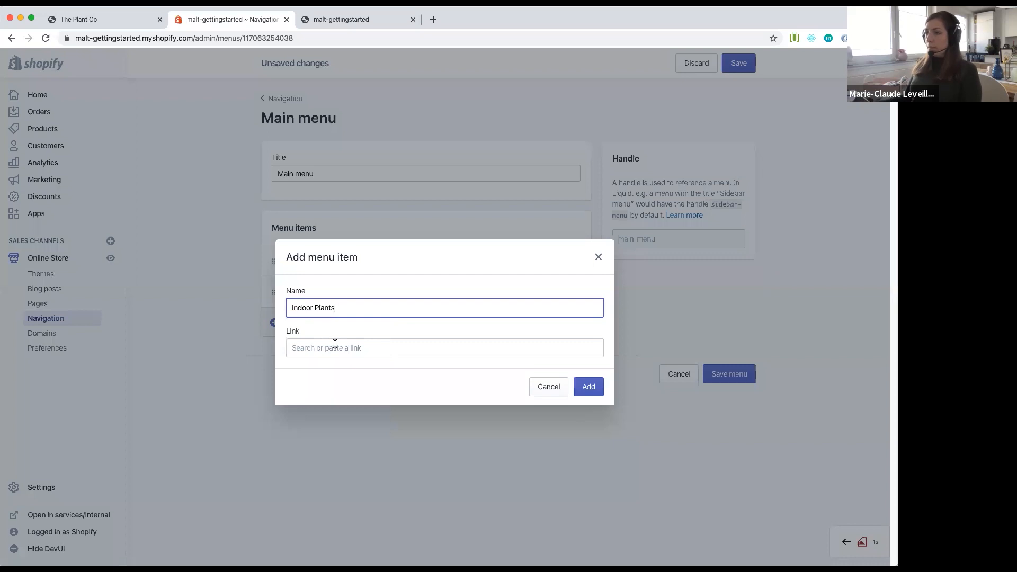
{"action": "left_click", "coordinate": [335, 348]}
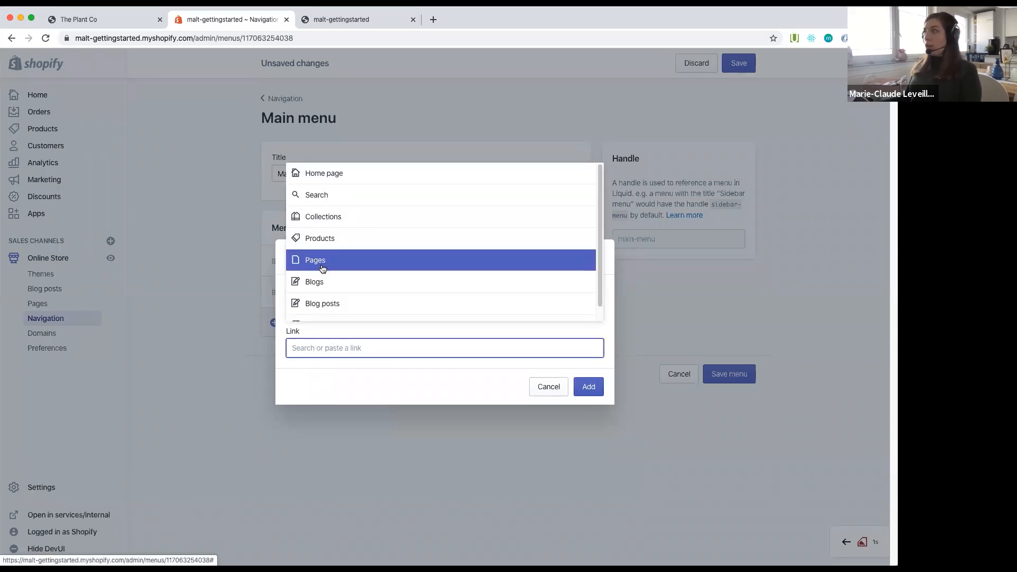
{"action": "left_click", "coordinate": [325, 224]}
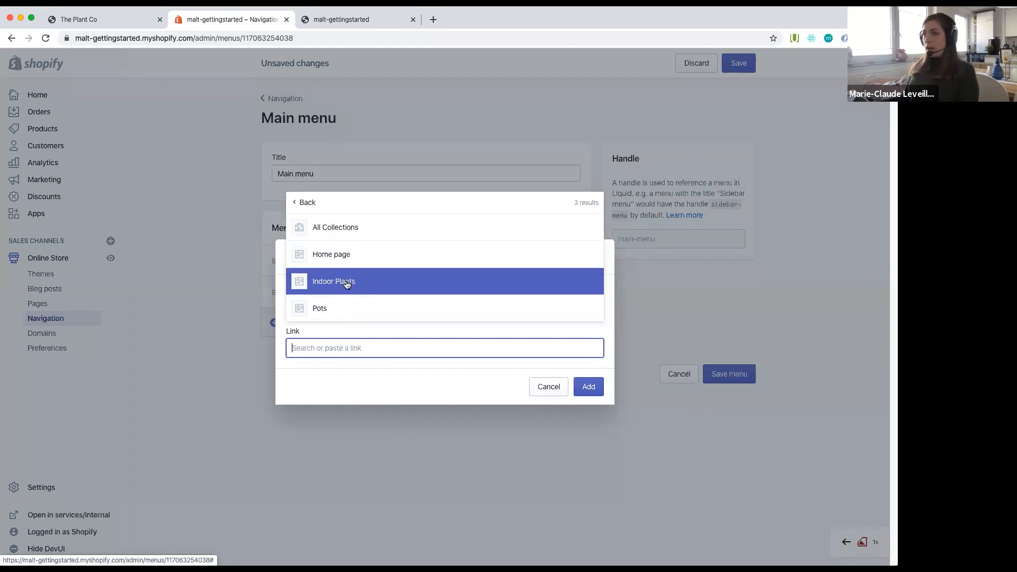
{"action": "left_click", "coordinate": [347, 285]}
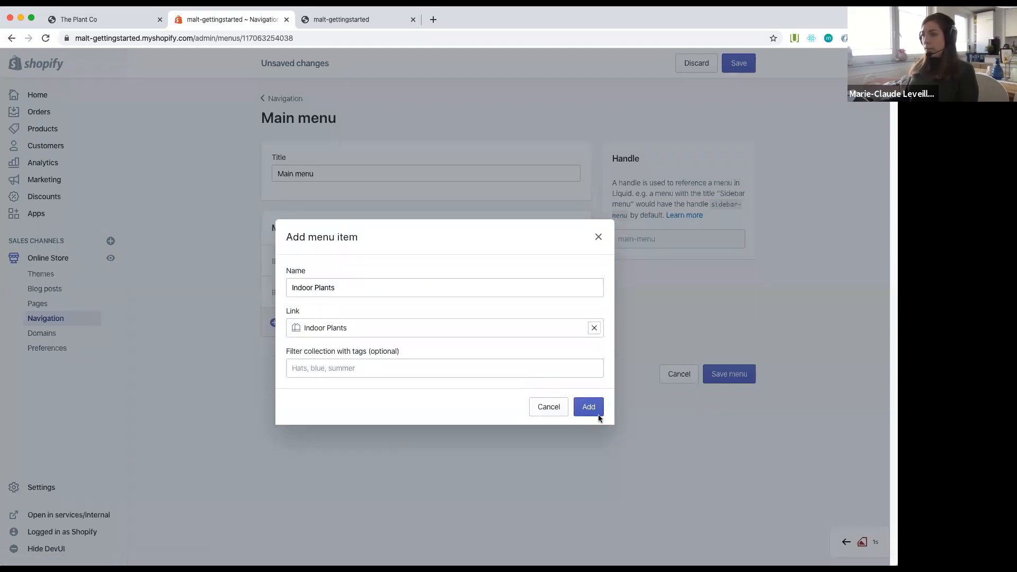
{"action": "left_click", "coordinate": [585, 412]}
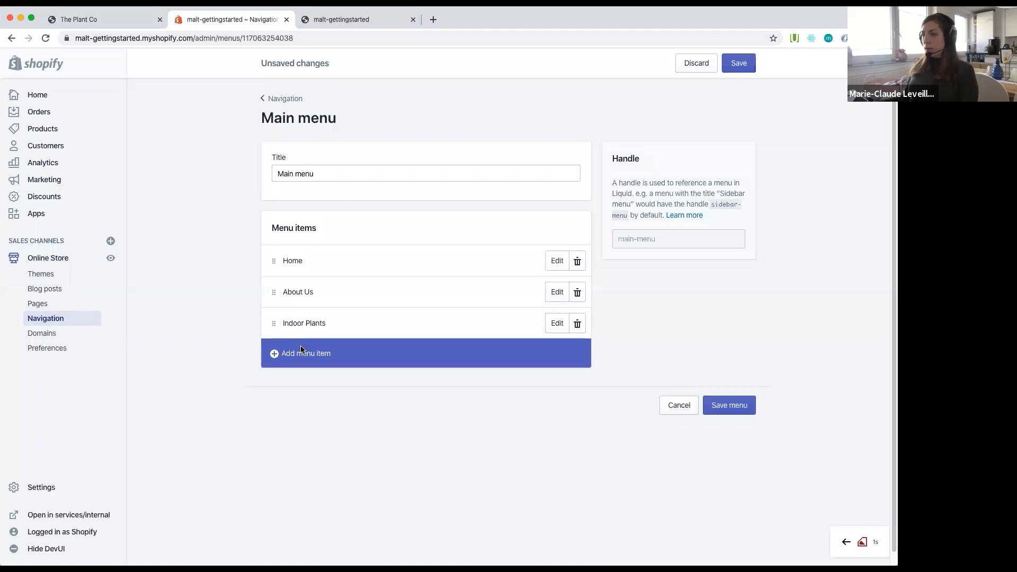
Step: Add a menu item named Plant Pots linked to the Pots collection
{"action": "left_click", "coordinate": [303, 350]}
{"action": "left_click", "coordinate": [324, 306]}
{"action": "type", "text": "Plant Pots"}
{"action": "left_click", "coordinate": [334, 348]}
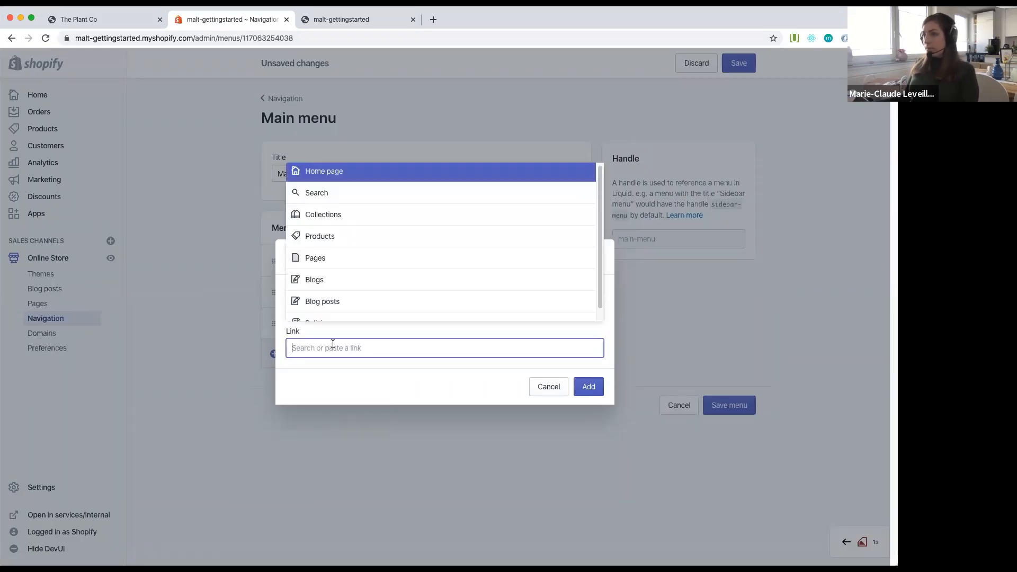
{"action": "left_click", "coordinate": [339, 221]}
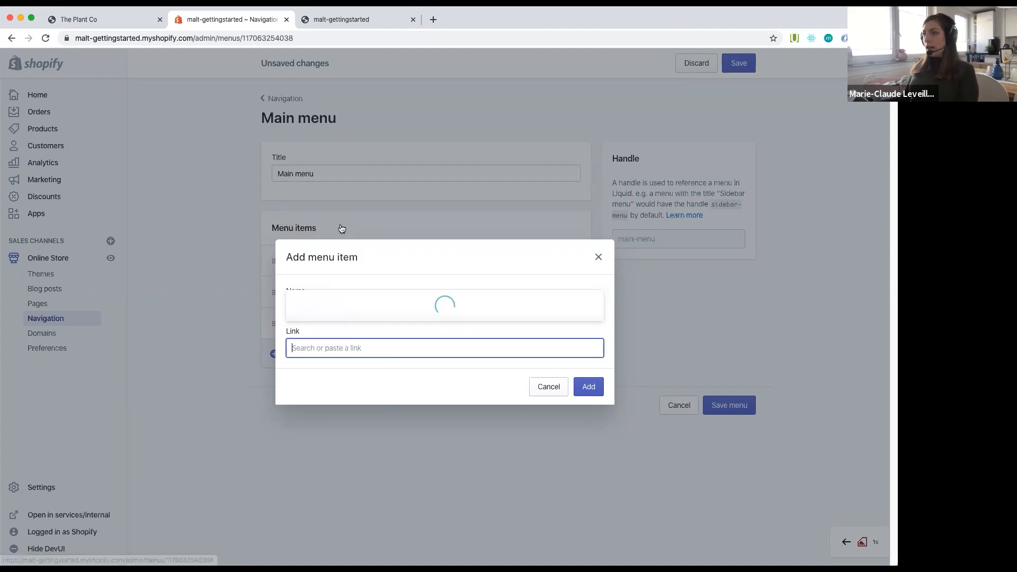
{"action": "left_click", "coordinate": [349, 312]}
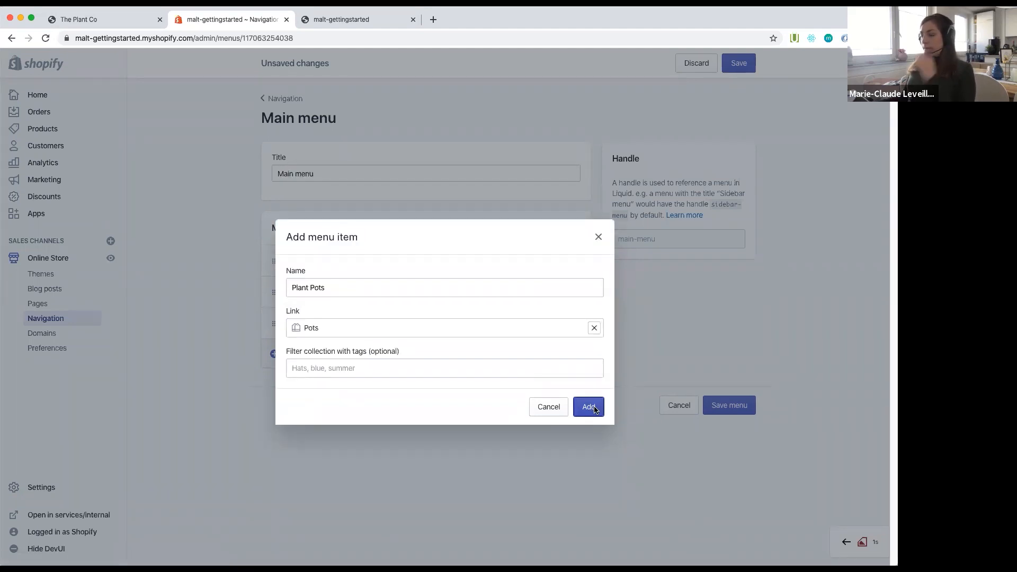
{"action": "left_click", "coordinate": [591, 406]}
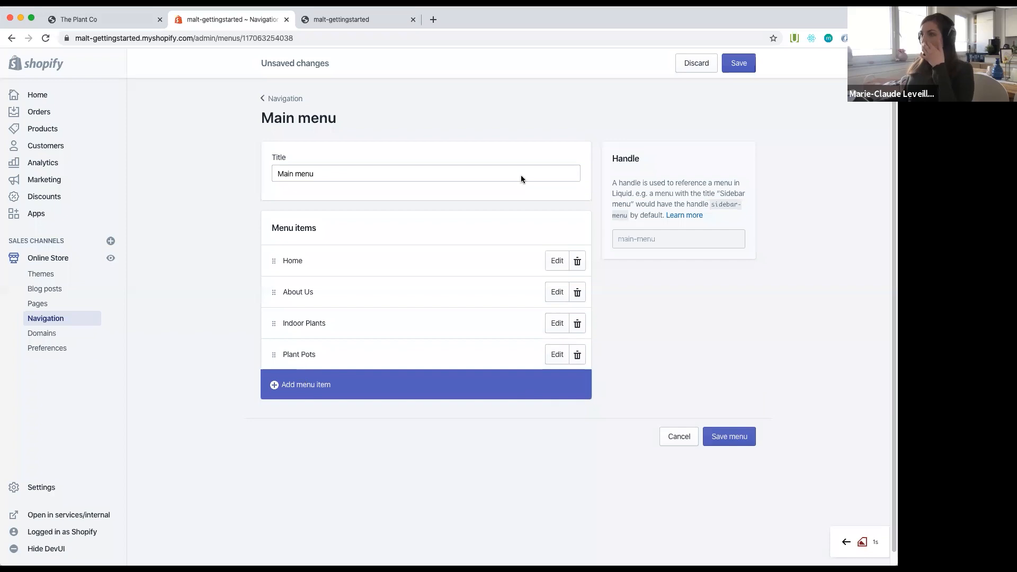
Step: Check The Plant Co store's header for the next item, and add a menu item named Contact Us linked to the Contact Us page
{"action": "left_click", "coordinate": [116, 23]}
{"action": "left_click", "coordinate": [218, 19]}
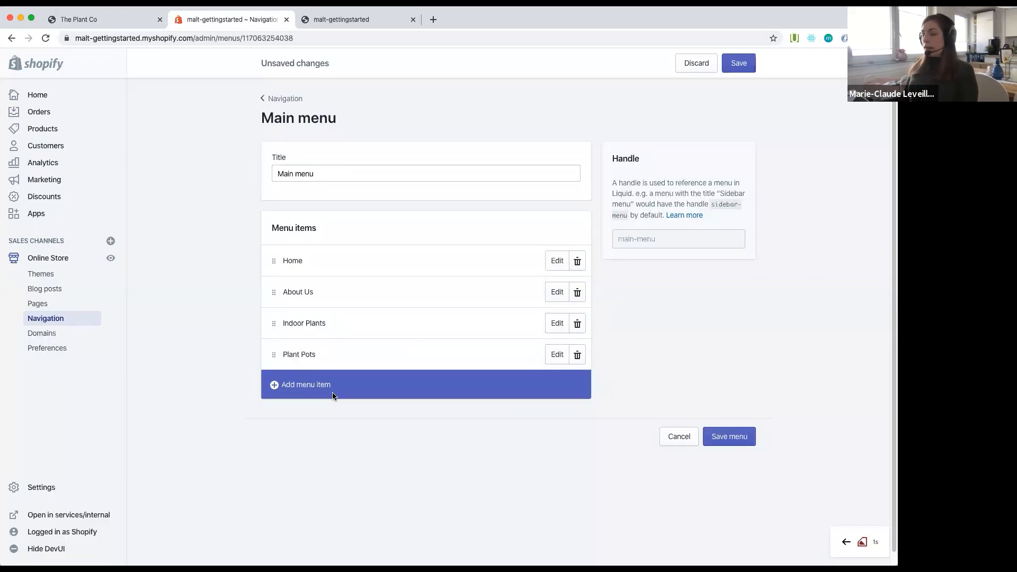
{"action": "left_click", "coordinate": [334, 397]}
{"action": "left_click", "coordinate": [343, 302]}
{"action": "type", "text": "Contact Us"}
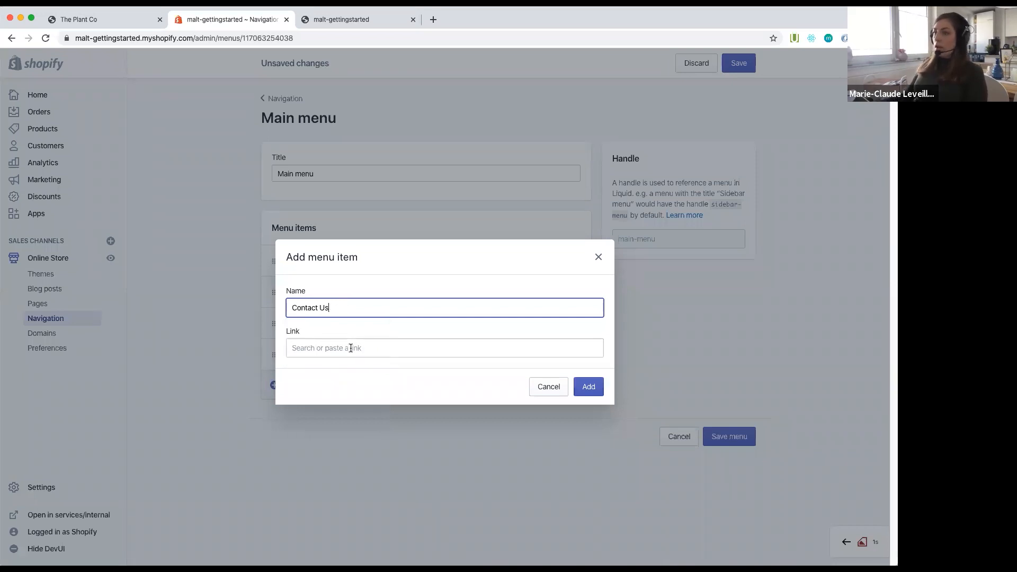
{"action": "left_click", "coordinate": [350, 348]}
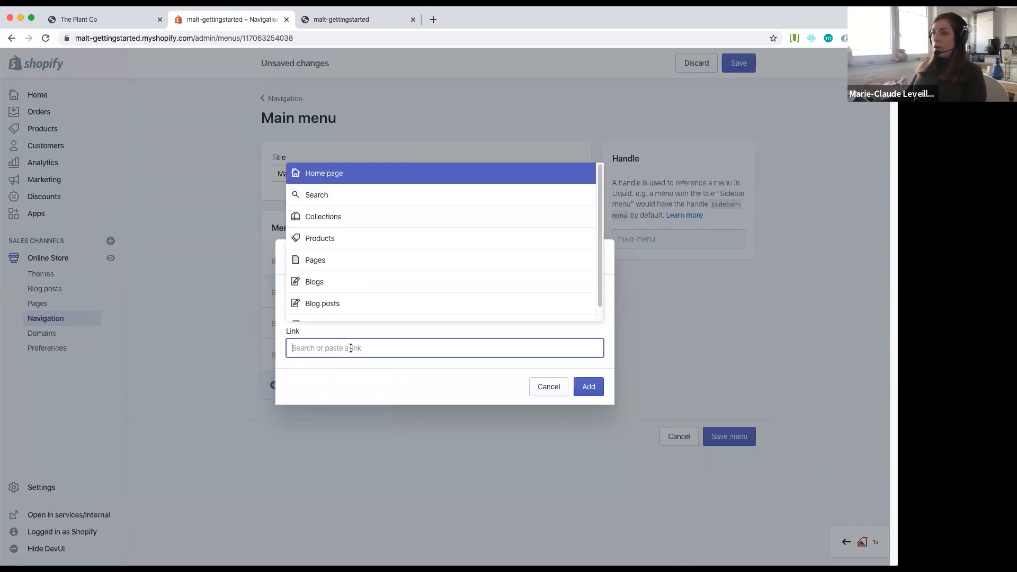
{"action": "left_click", "coordinate": [349, 265]}
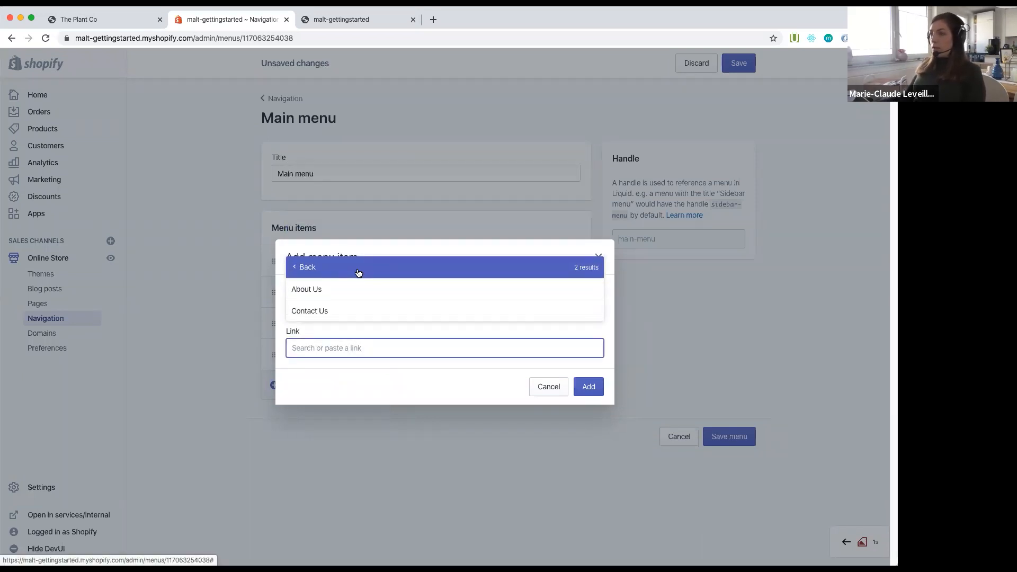
{"action": "left_click", "coordinate": [355, 313]}
{"action": "left_click", "coordinate": [585, 393]}
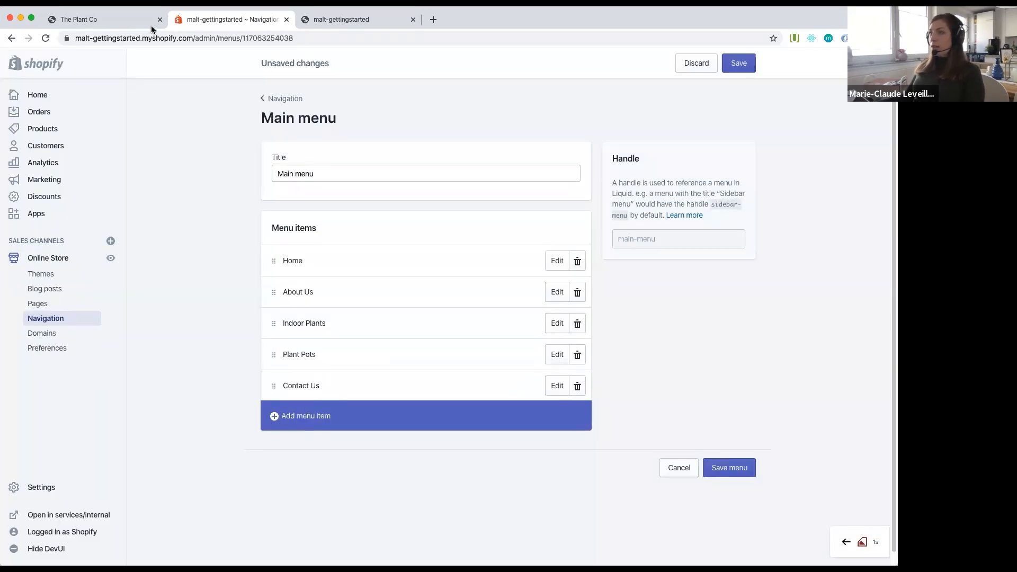
Step: Compare the menu items with The Plant Co store's header, then save the Main menu and return to the Navigation overview
{"action": "left_click", "coordinate": [105, 19]}
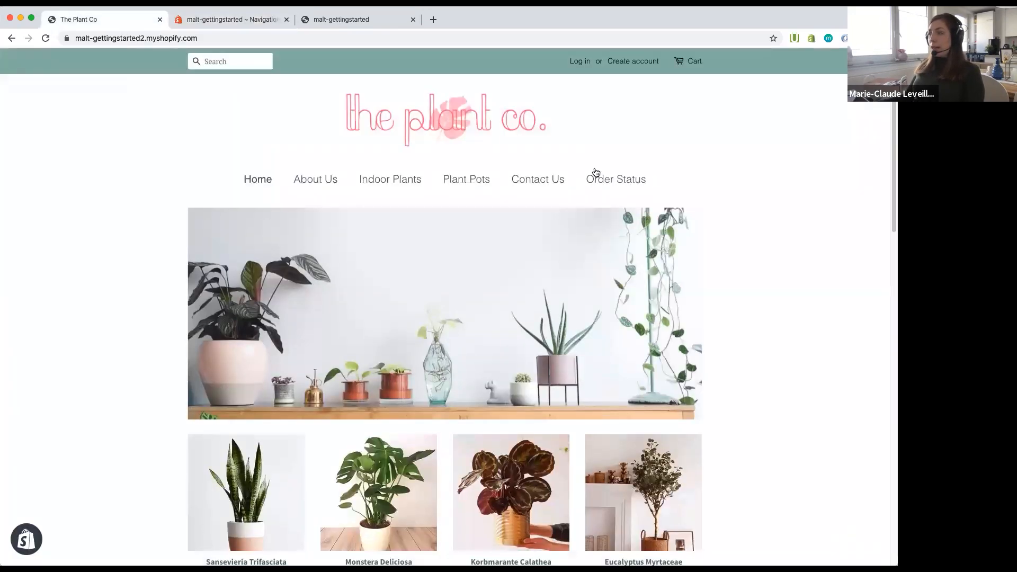
{"action": "left_click", "coordinate": [222, 20]}
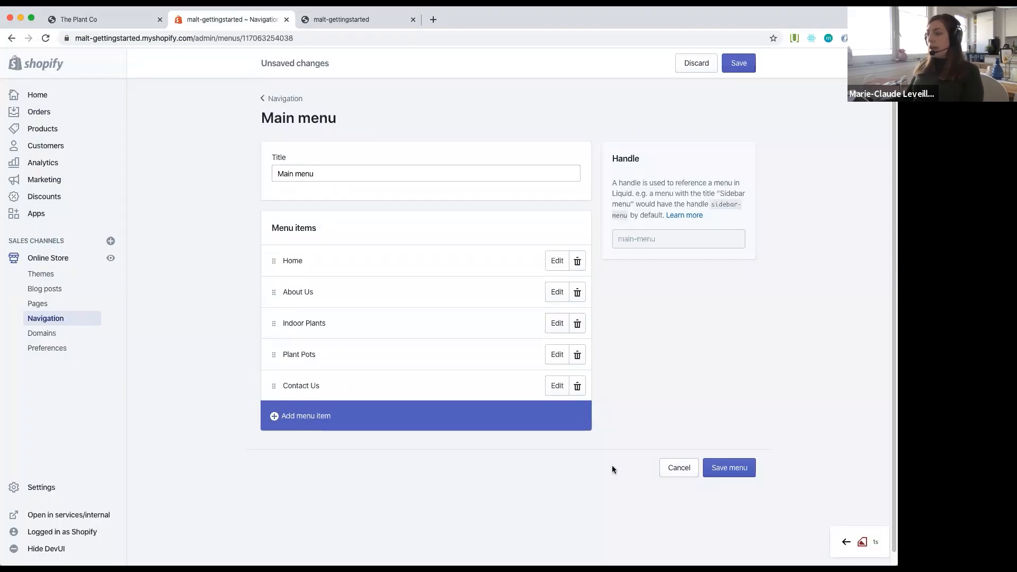
{"action": "left_click", "coordinate": [750, 472]}
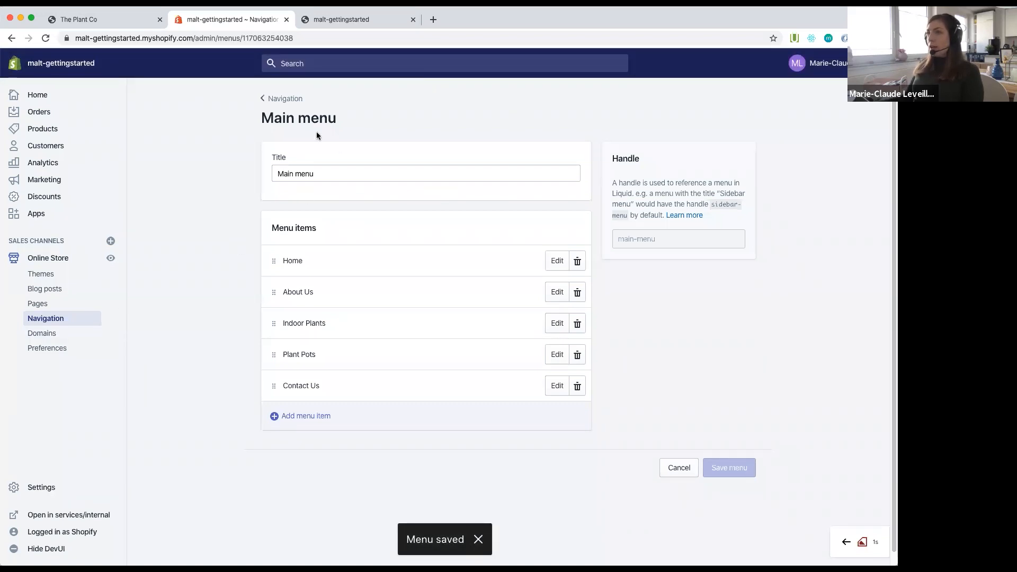
{"action": "left_click", "coordinate": [286, 100]}
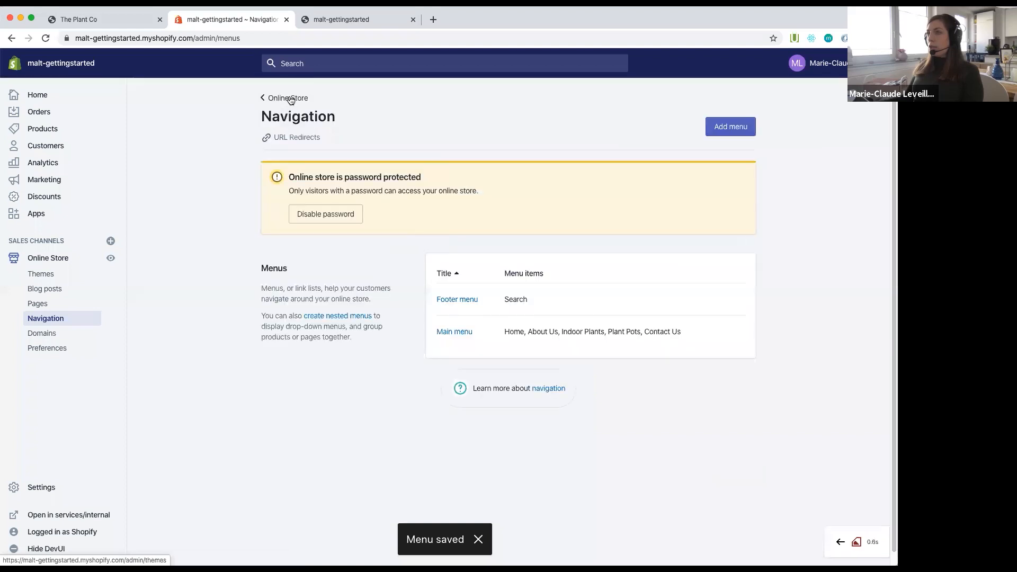
Step: Examine the footer links on The Plant Co store's home page as reference for the footer menu, and return to the Navigation overview
{"action": "left_click", "coordinate": [332, 21]}
{"action": "left_click", "coordinate": [129, 24]}
{"action": "scroll", "coordinate": [517, 461], "scroll_direction": "down", "scroll_amount": 15}
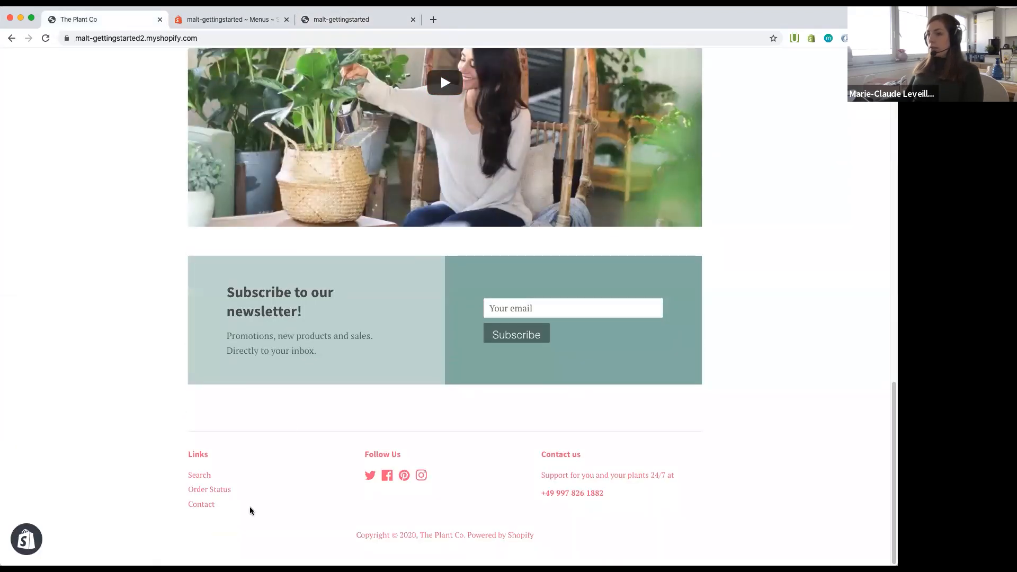
{"action": "left_click", "coordinate": [224, 20]}
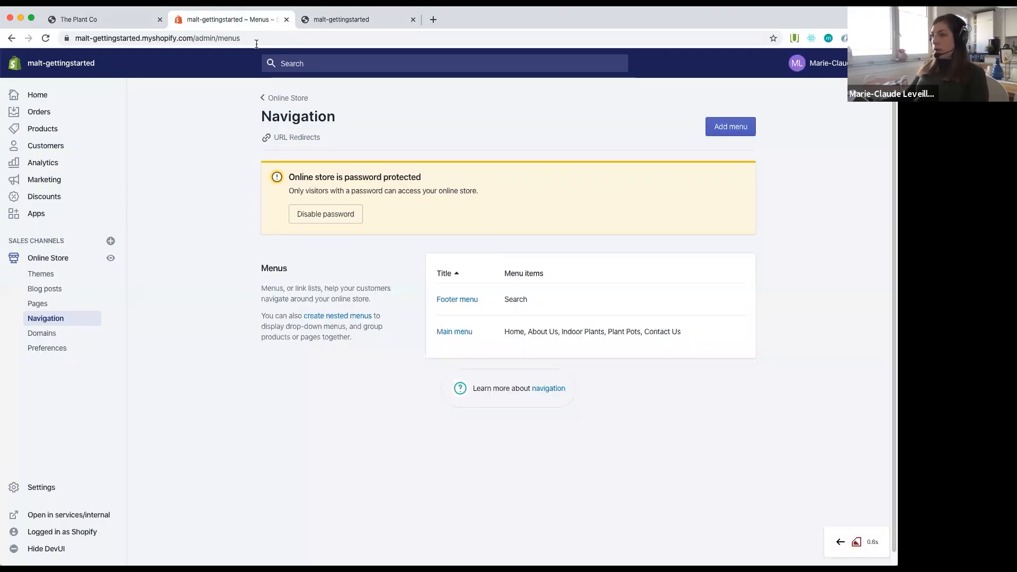
Step: Open the footer menu for editing and check the footer links on The Plant Co storefront for reference
{"action": "left_click", "coordinate": [461, 300]}
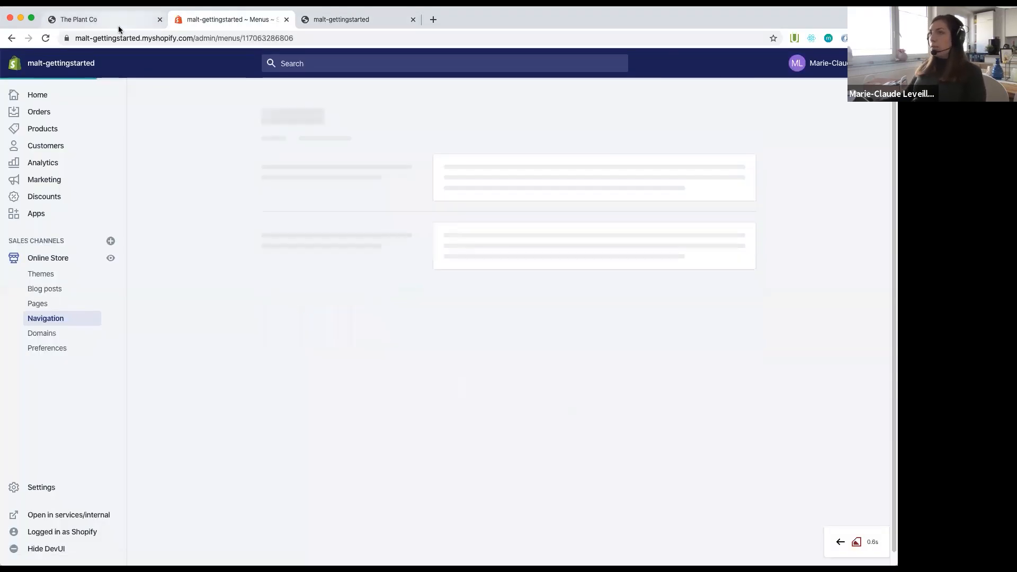
{"action": "left_click", "coordinate": [118, 25]}
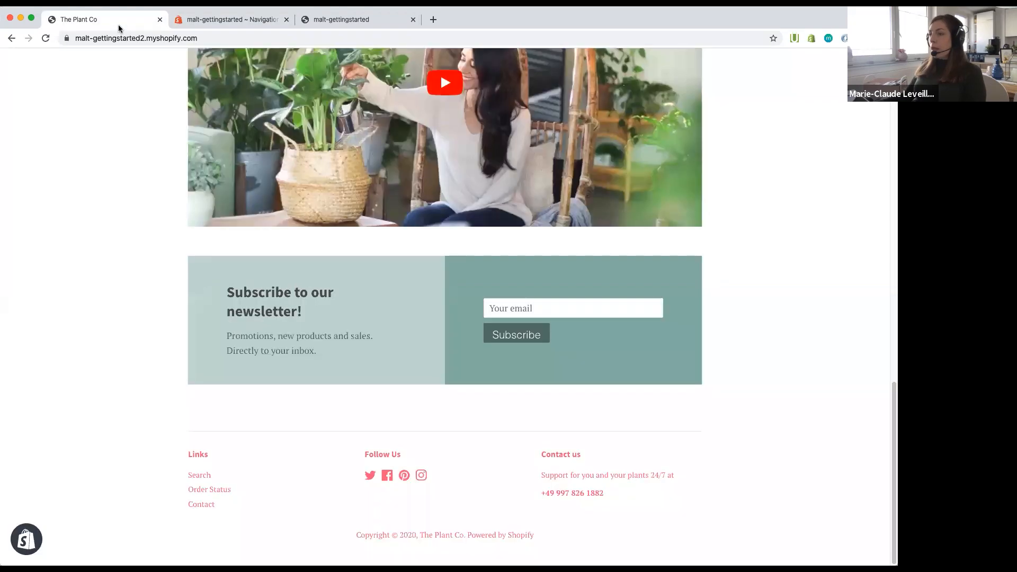
{"action": "left_click", "coordinate": [232, 19]}
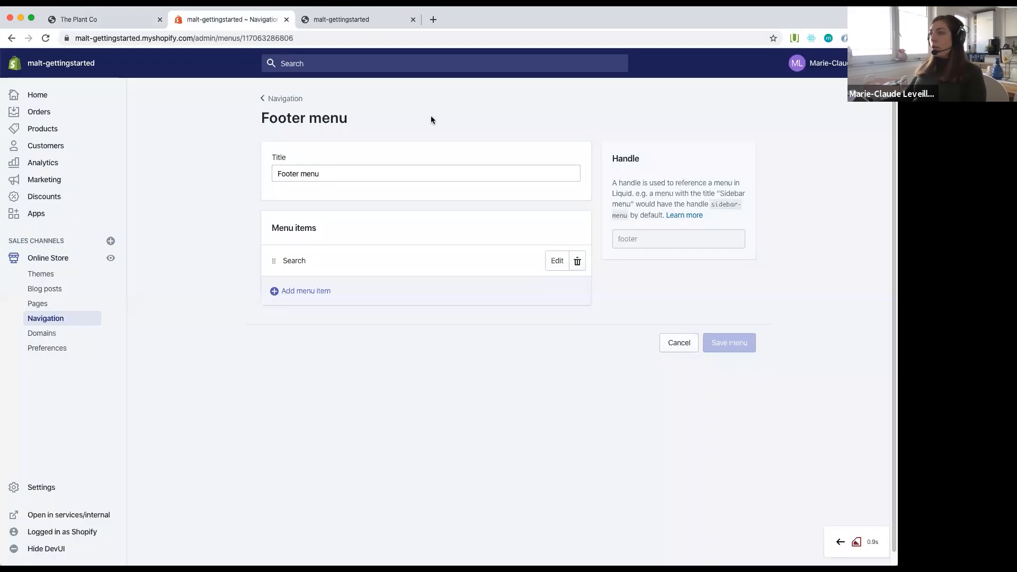
Step: Add a footer menu item named Contact that links to the Contact Us page, and save the menu
{"action": "left_click", "coordinate": [314, 296]}
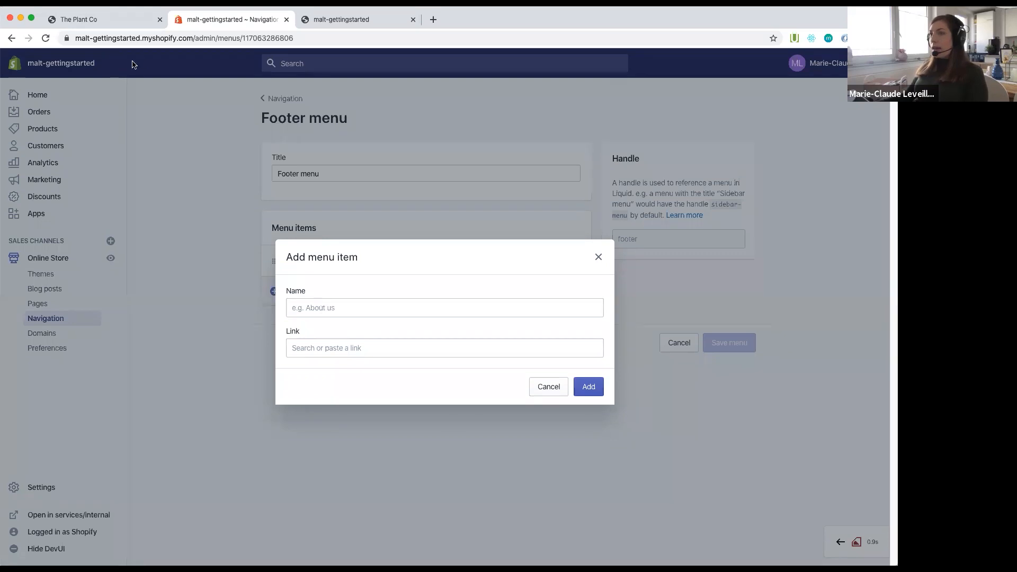
{"action": "left_click", "coordinate": [119, 24]}
{"action": "left_click", "coordinate": [234, 23]}
{"action": "left_click", "coordinate": [366, 304]}
{"action": "type", "text": "Cont"}
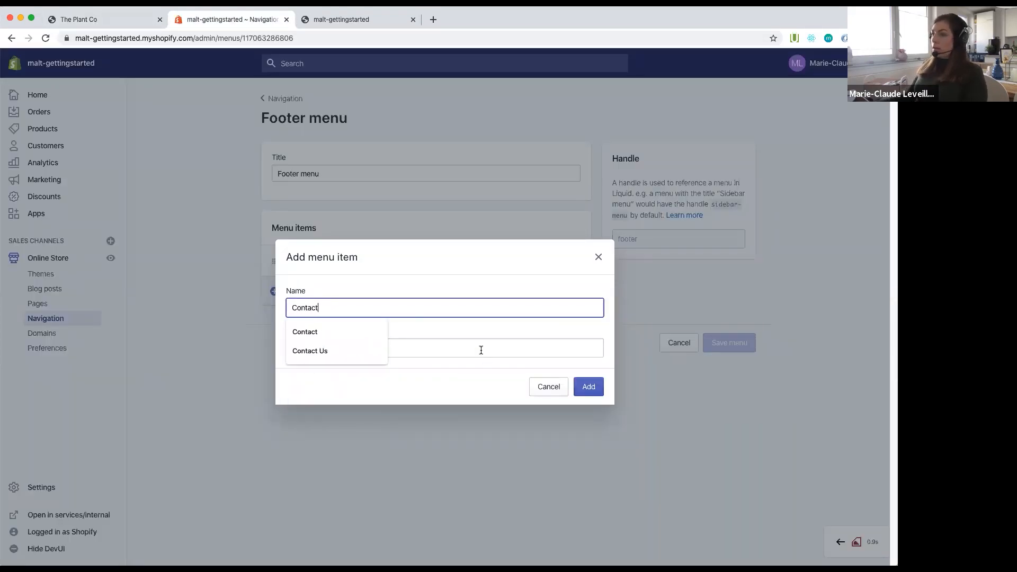
{"action": "type", "text": "act"}
{"action": "left_click", "coordinate": [481, 350]}
{"action": "left_click", "coordinate": [326, 260]}
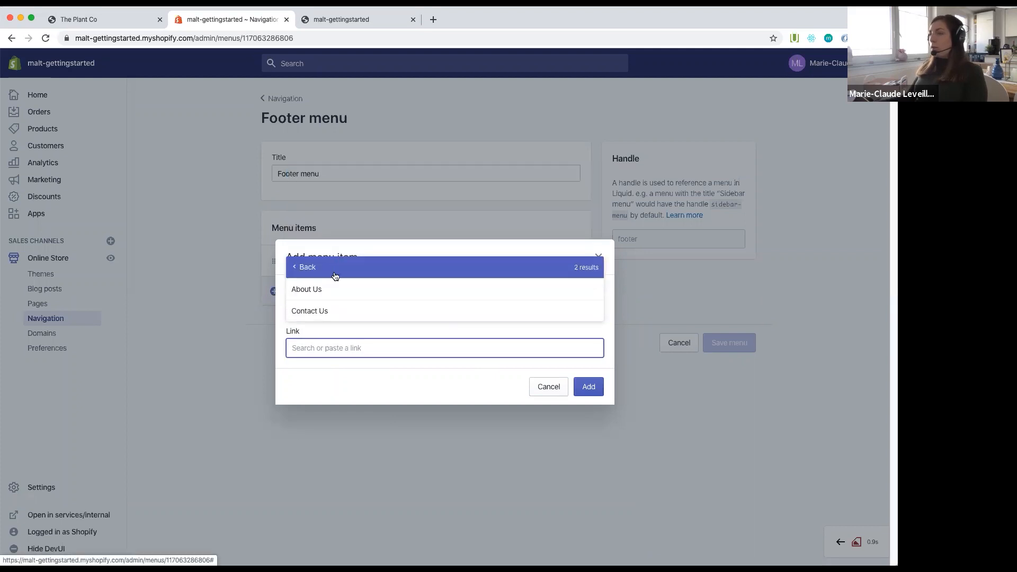
{"action": "left_click", "coordinate": [336, 311]}
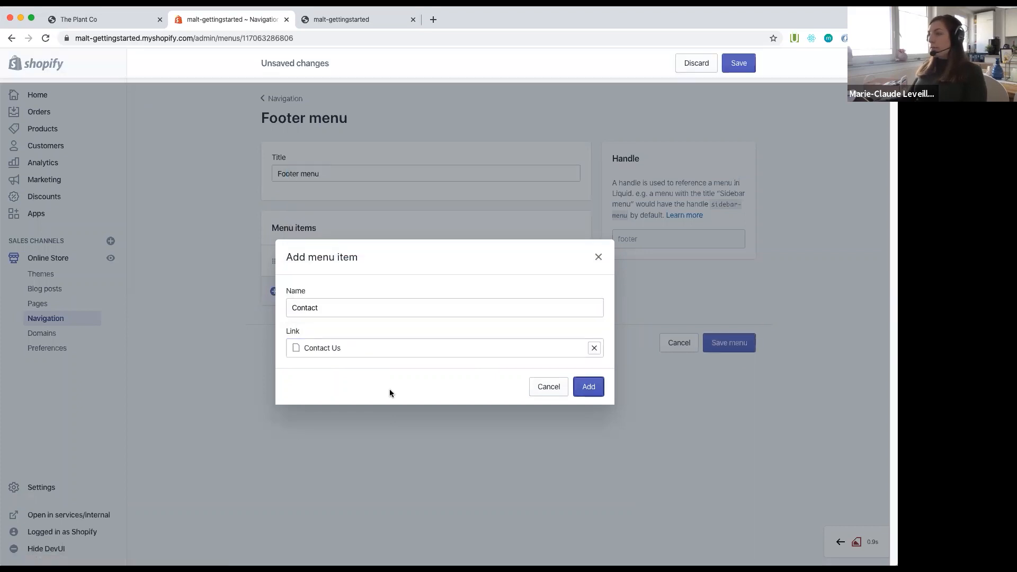
{"action": "key", "text": "Return"}
{"action": "left_click", "coordinate": [736, 374]}
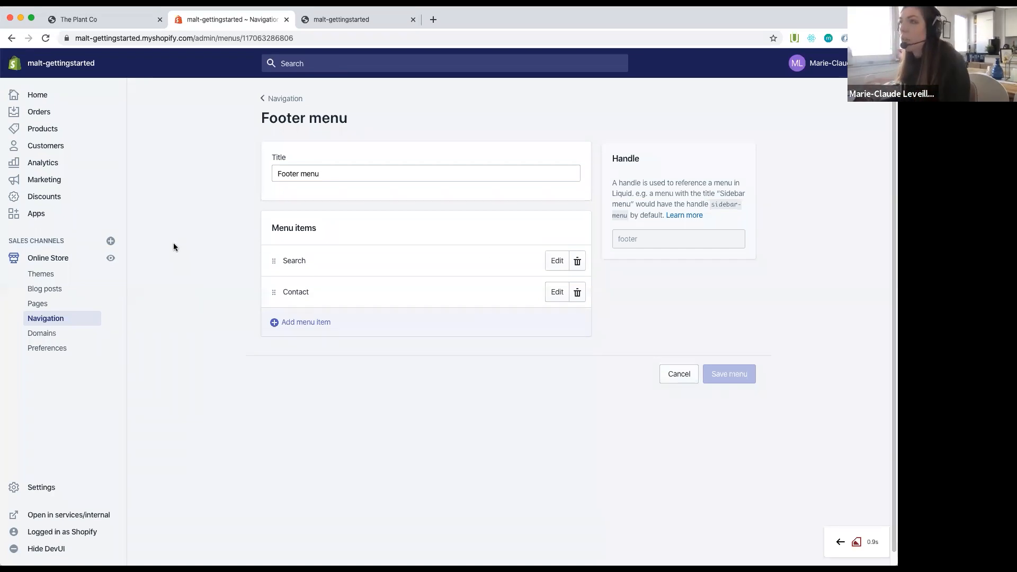
Step: Look through the malt-gettingstarted storefront home page preview and return to the store admin
{"action": "left_click", "coordinate": [336, 20]}
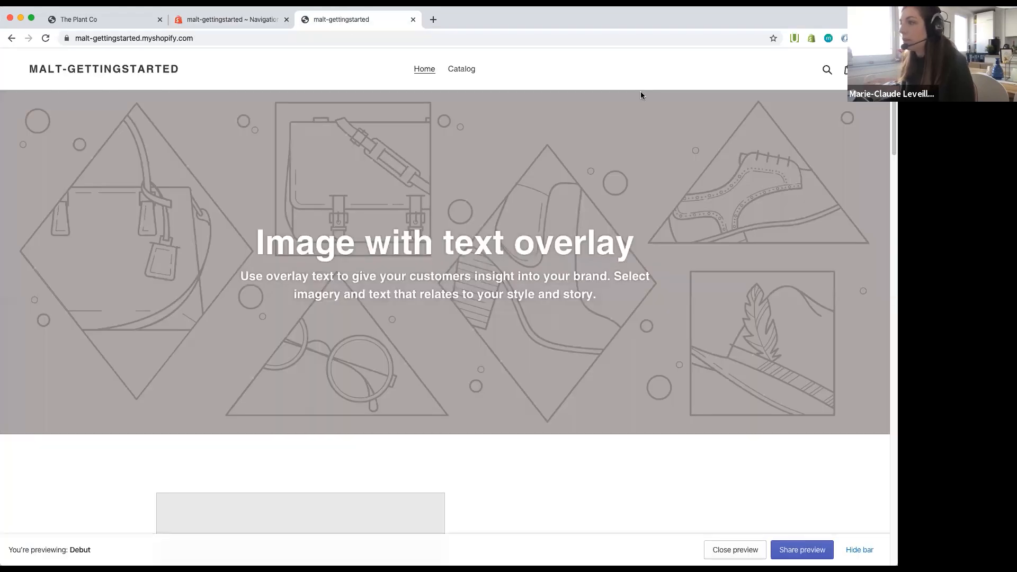
{"action": "scroll", "coordinate": [720, 427], "scroll_direction": "down", "scroll_amount": 15}
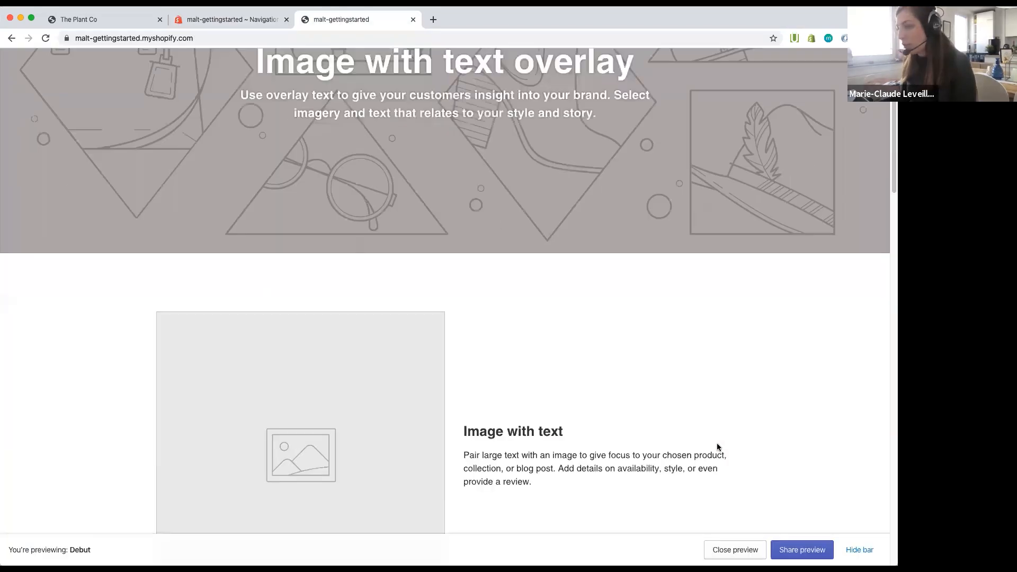
{"action": "scroll", "coordinate": [710, 434], "scroll_direction": "down", "scroll_amount": 5}
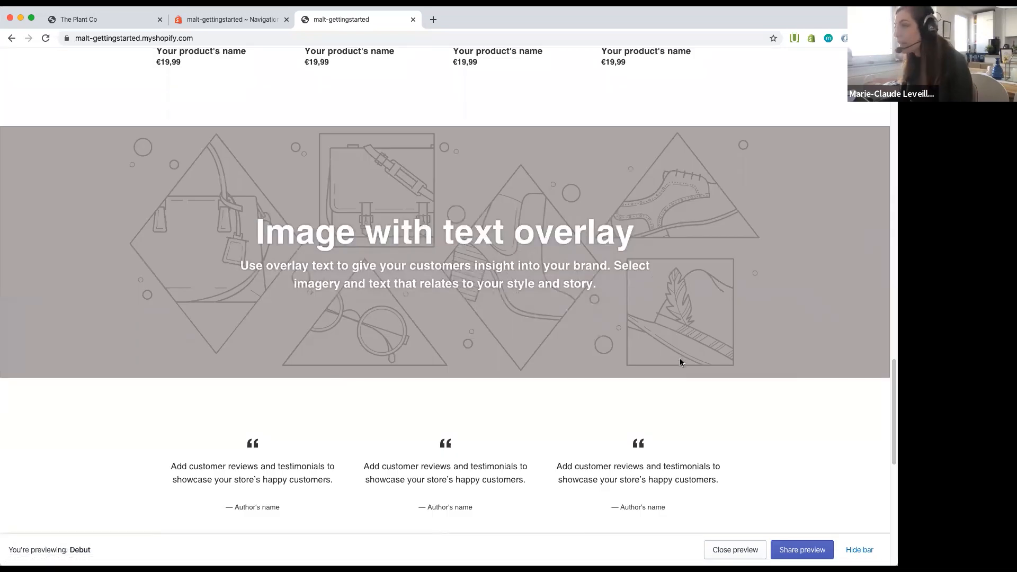
{"action": "scroll", "coordinate": [681, 350], "scroll_direction": "up", "scroll_amount": 20}
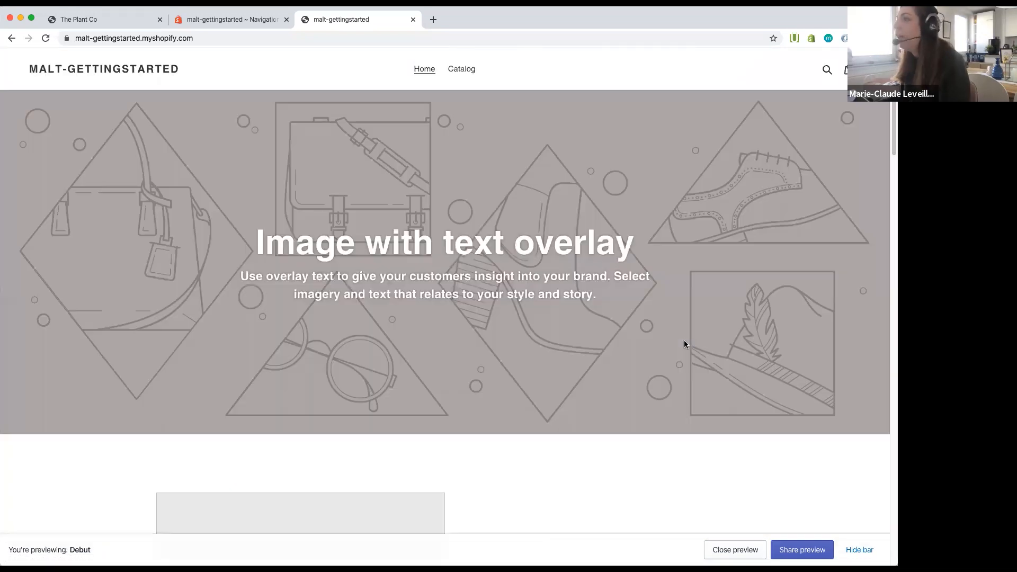
{"action": "left_click", "coordinate": [217, 20]}
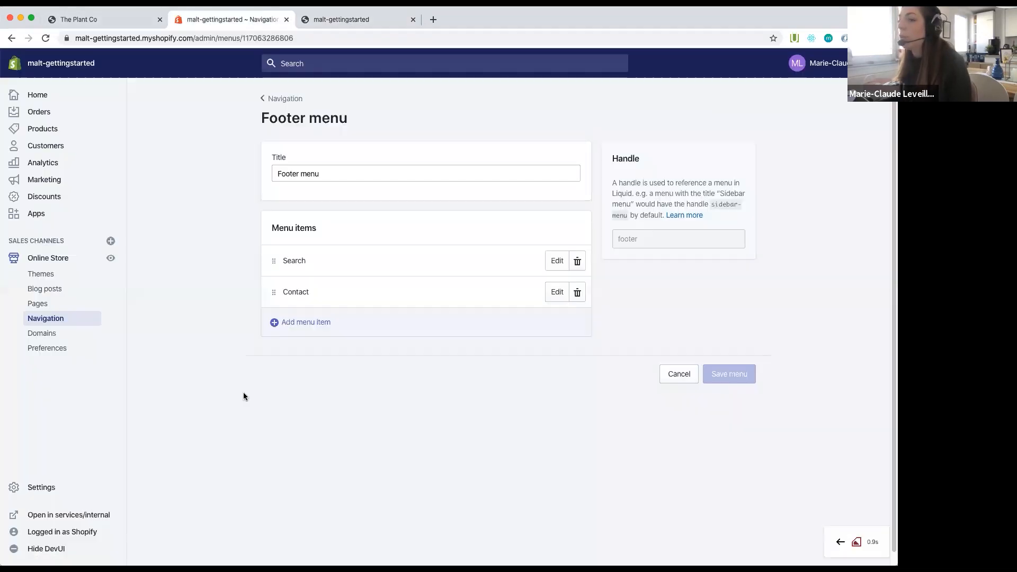
Step: Open the store's Themes page and review the current theme and the theme library options
{"action": "left_click", "coordinate": [48, 276]}
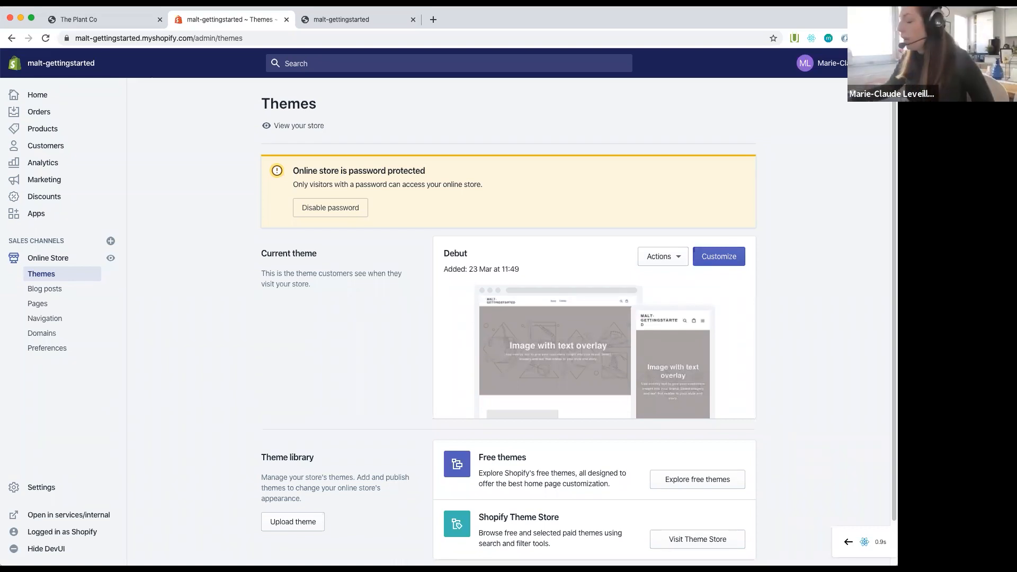
{"action": "left_click_drag", "start_coordinate": [468, 254], "coordinate": [445, 252]}
{"action": "left_click", "coordinate": [493, 256]}
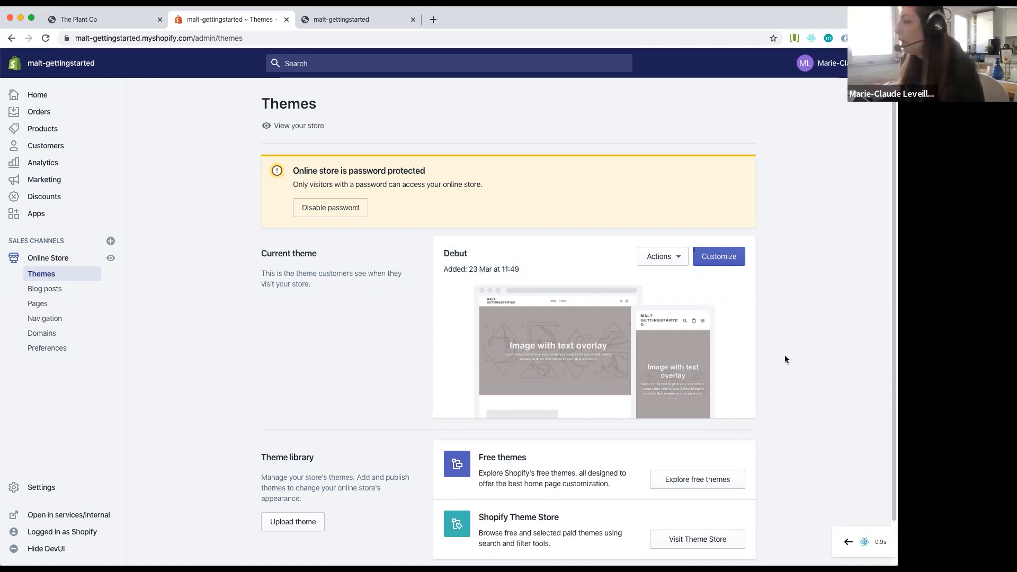
{"action": "scroll", "coordinate": [793, 374], "scroll_direction": "down", "scroll_amount": 1}
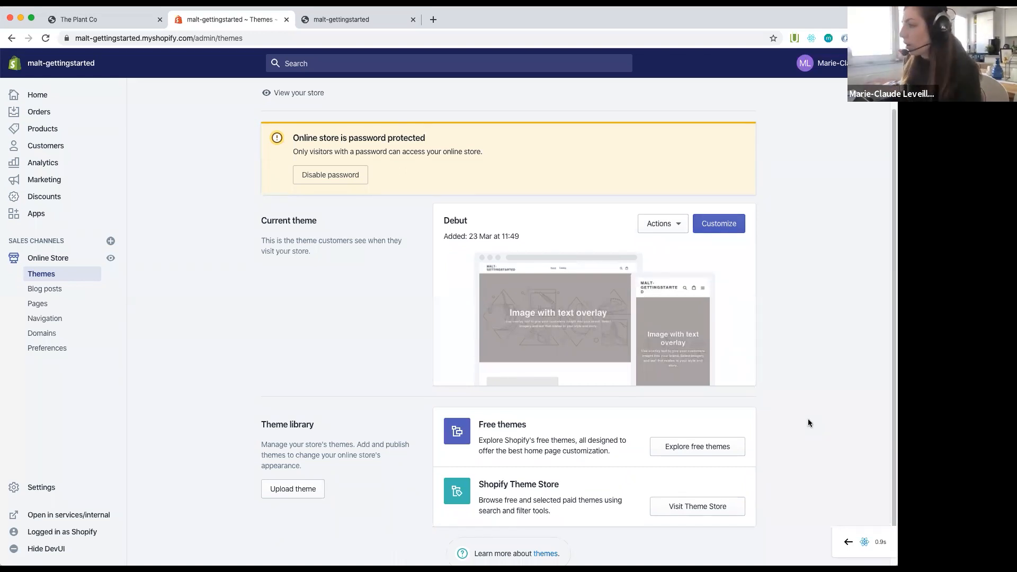
{"action": "scroll", "coordinate": [834, 412], "scroll_direction": "down", "scroll_amount": 1}
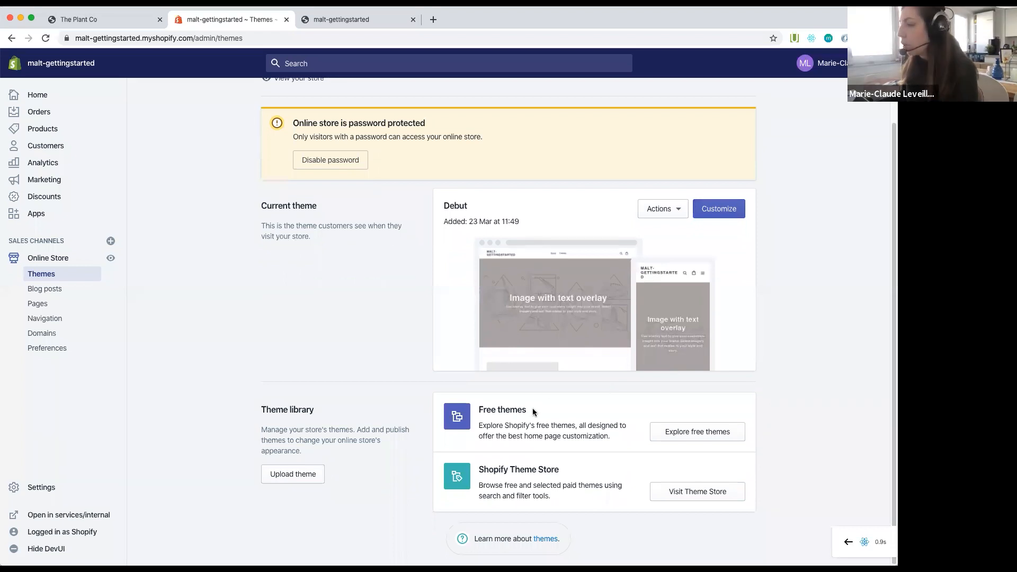
{"action": "left_click_drag", "start_coordinate": [533, 412], "coordinate": [481, 409]}
{"action": "left_click", "coordinate": [564, 416]}
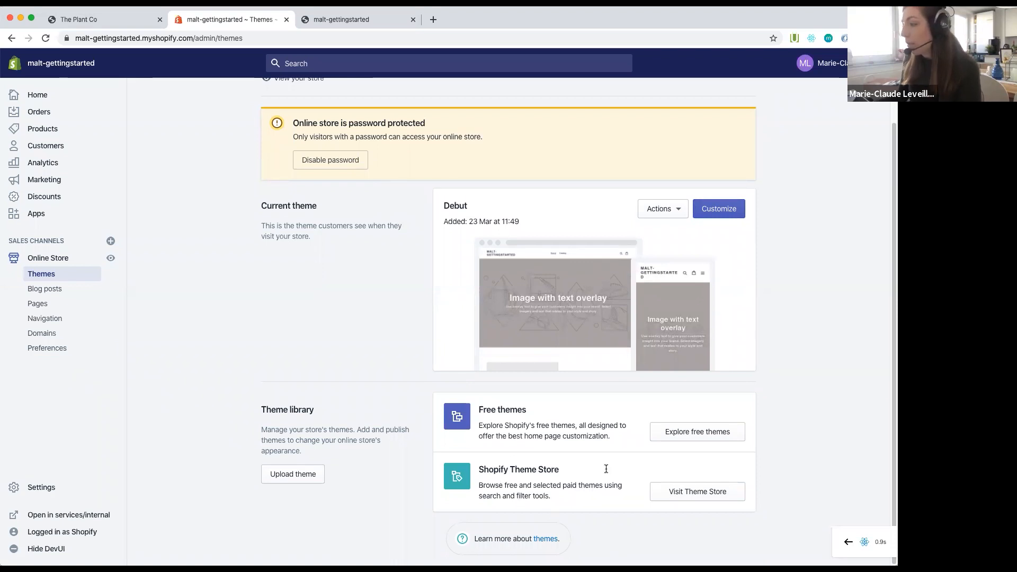
Step: Add the free Minimal theme in the Modern style to the theme library
{"action": "left_click", "coordinate": [685, 430]}
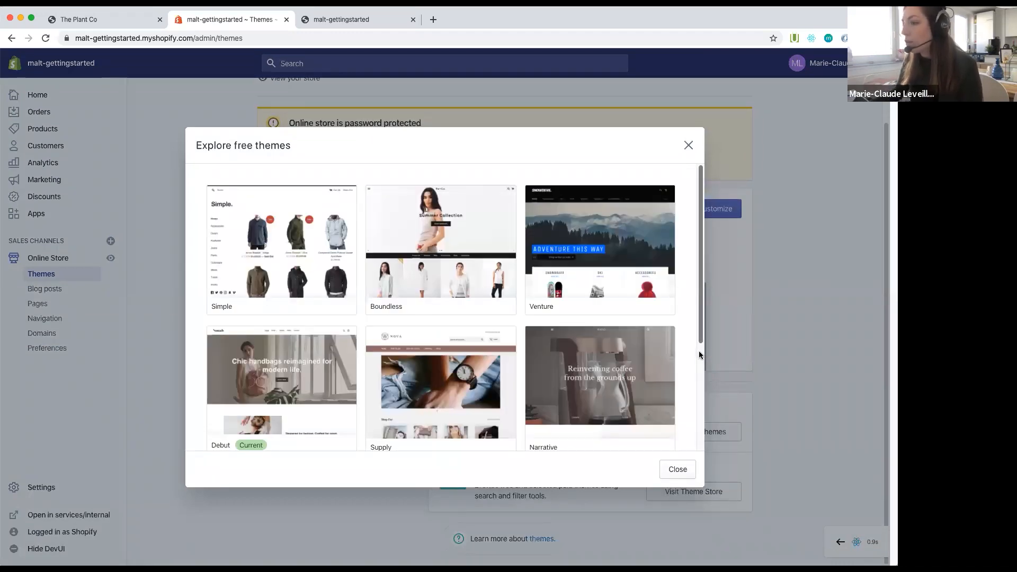
{"action": "scroll", "coordinate": [482, 368], "scroll_direction": "down", "scroll_amount": 3}
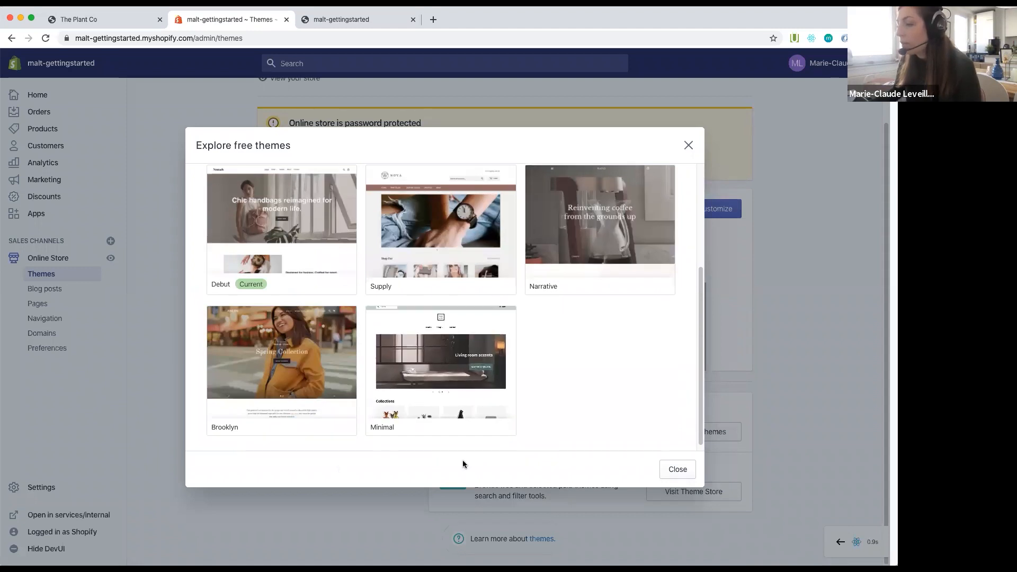
{"action": "left_click", "coordinate": [462, 401]}
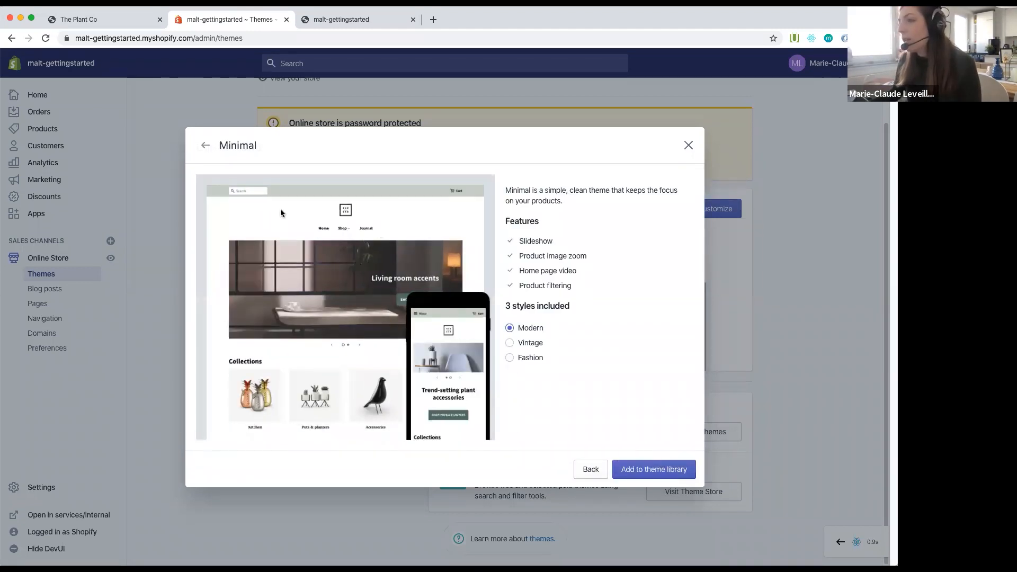
{"action": "left_click", "coordinate": [648, 469]}
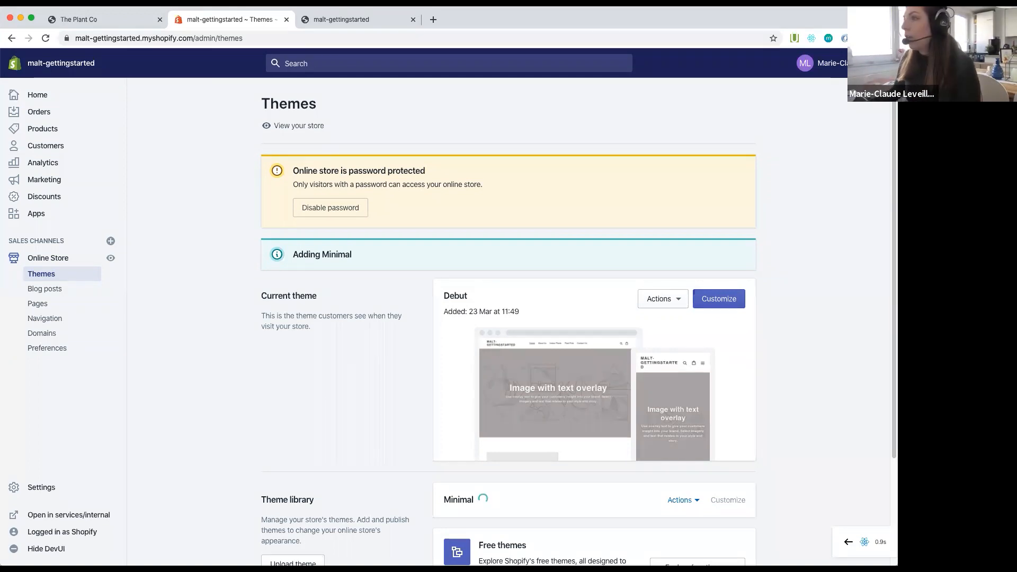
Step: Open the Minimal theme for customization and review its default home page sections down to the footer
{"action": "scroll", "coordinate": [489, 372], "scroll_direction": "down", "scroll_amount": 3}
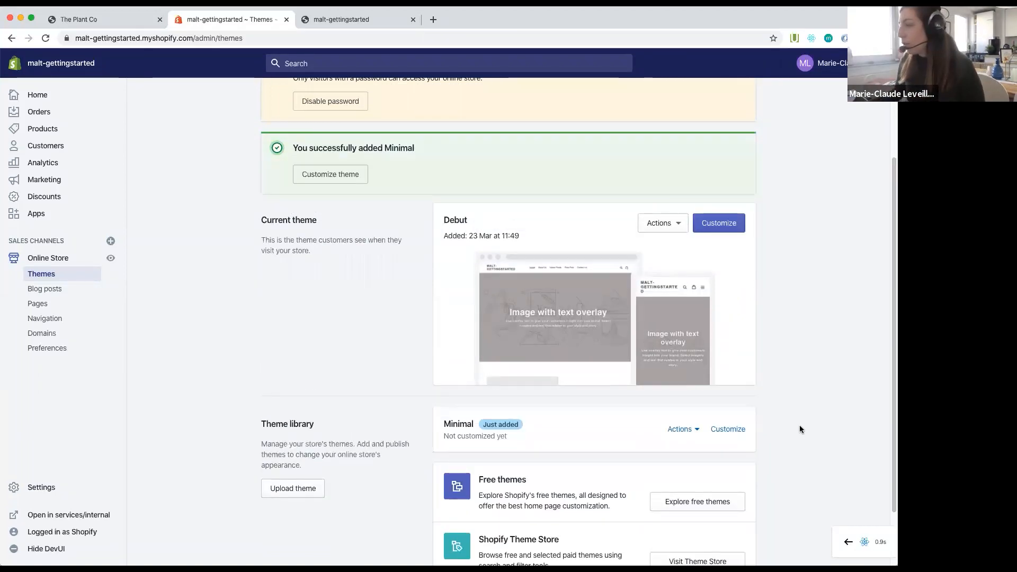
{"action": "left_click", "coordinate": [724, 433]}
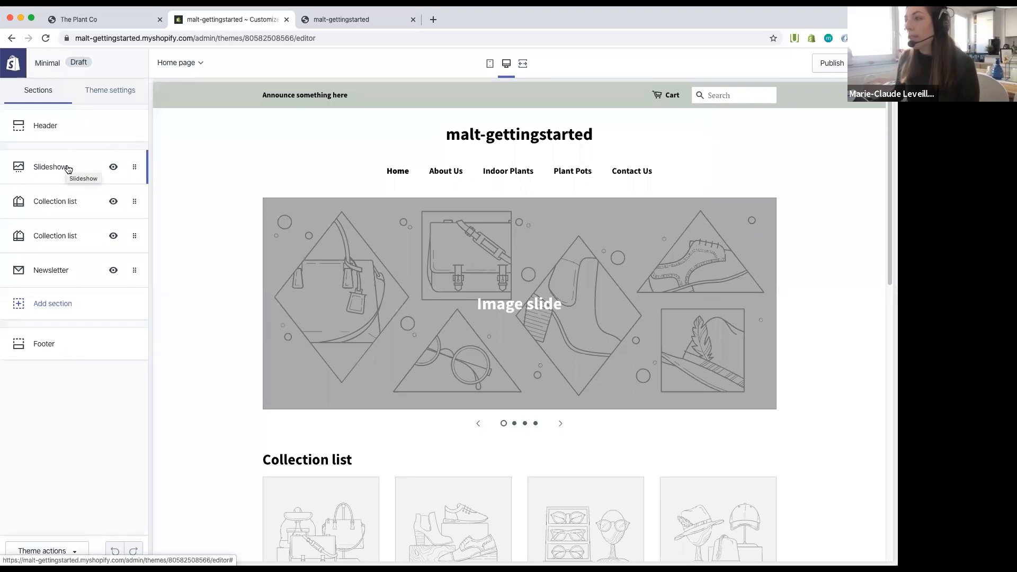
{"action": "scroll", "coordinate": [558, 352], "scroll_direction": "down", "scroll_amount": 5}
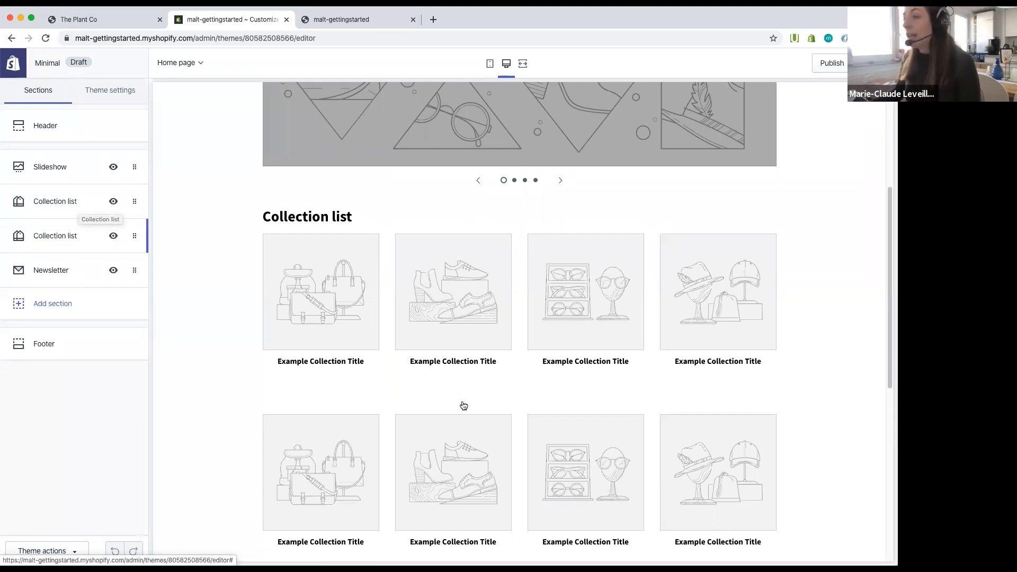
{"action": "scroll", "coordinate": [462, 403], "scroll_direction": "down", "scroll_amount": 6}
{"action": "scroll", "coordinate": [462, 403], "scroll_direction": "up", "scroll_amount": 2}
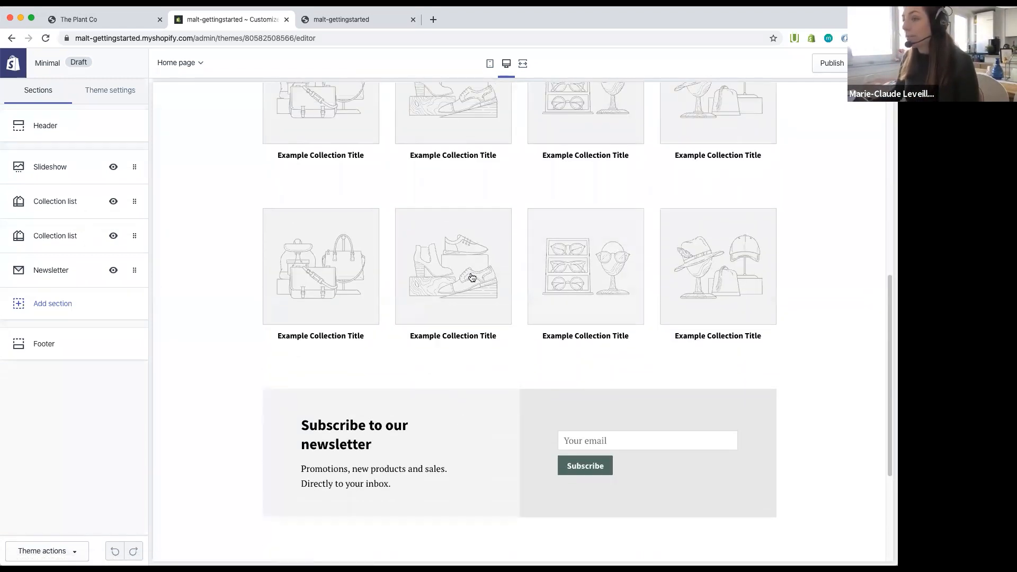
{"action": "scroll", "coordinate": [472, 350], "scroll_direction": "down", "scroll_amount": 1}
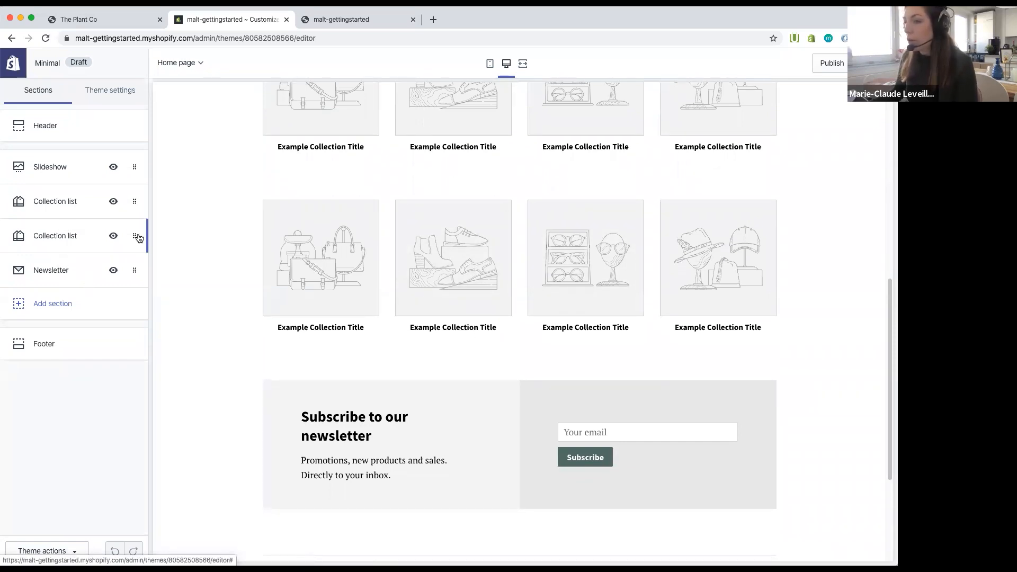
{"action": "scroll", "coordinate": [434, 311], "scroll_direction": "down", "scroll_amount": 5}
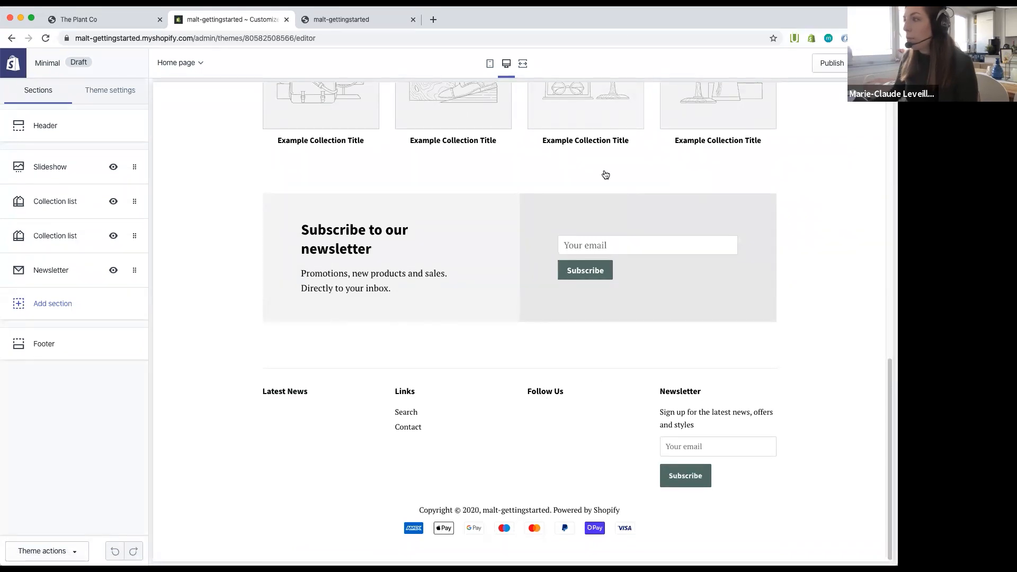
{"action": "scroll", "coordinate": [605, 175], "scroll_direction": "up", "scroll_amount": 15}
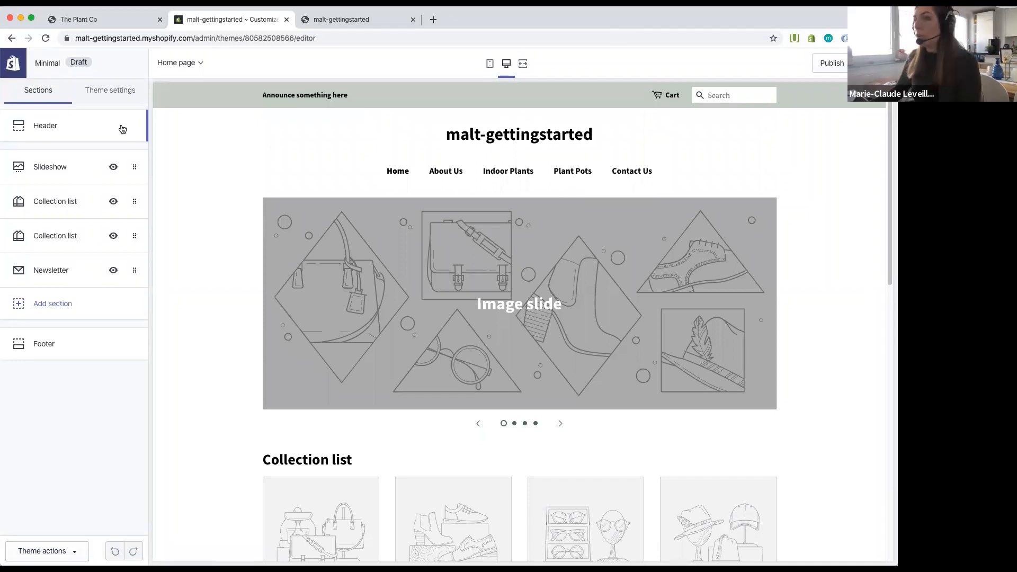
Step: Upload the "the plant co." image as the header logo and set the custom logo width to 500 pixels
{"action": "left_click", "coordinate": [71, 129]}
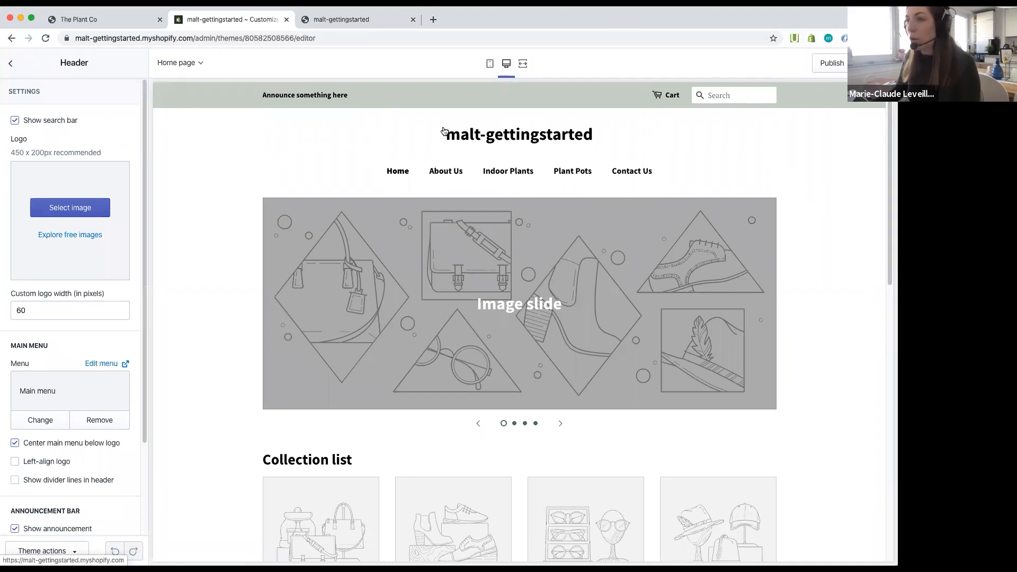
{"action": "left_click", "coordinate": [10, 63]}
{"action": "left_click", "coordinate": [80, 123]}
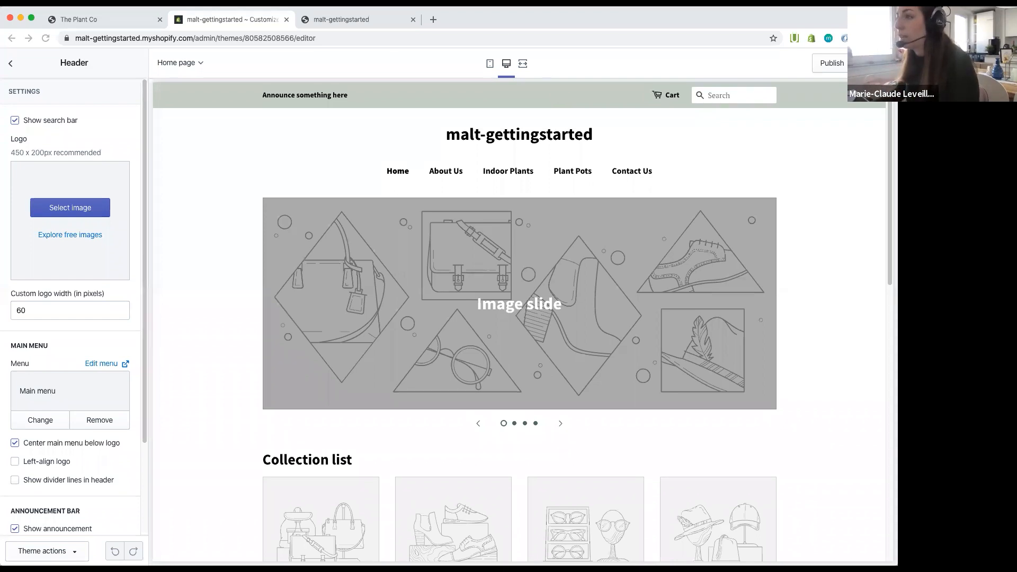
{"action": "left_click", "coordinate": [82, 205]}
{"action": "left_click", "coordinate": [59, 223]}
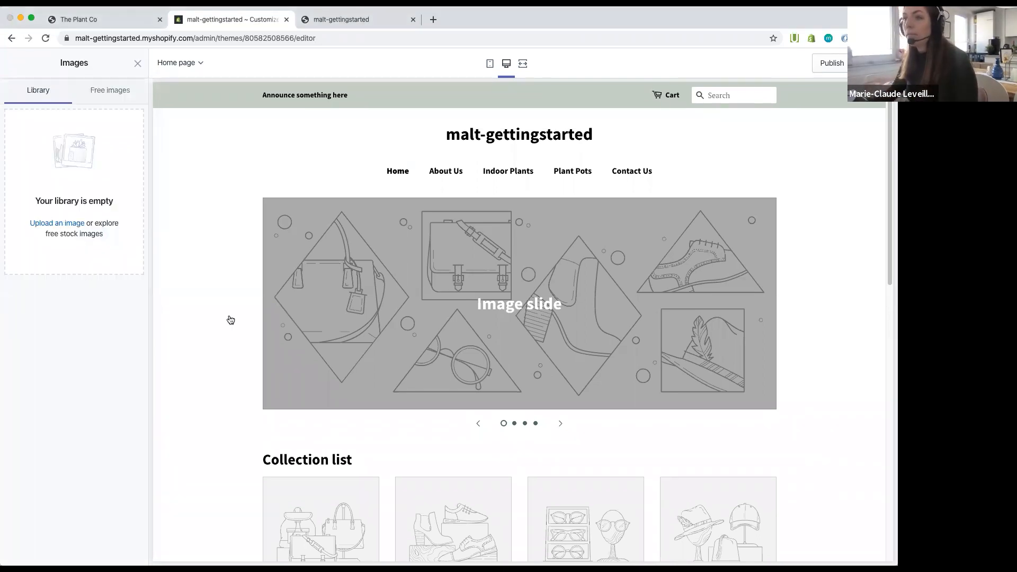
{"action": "left_click", "coordinate": [633, 268]}
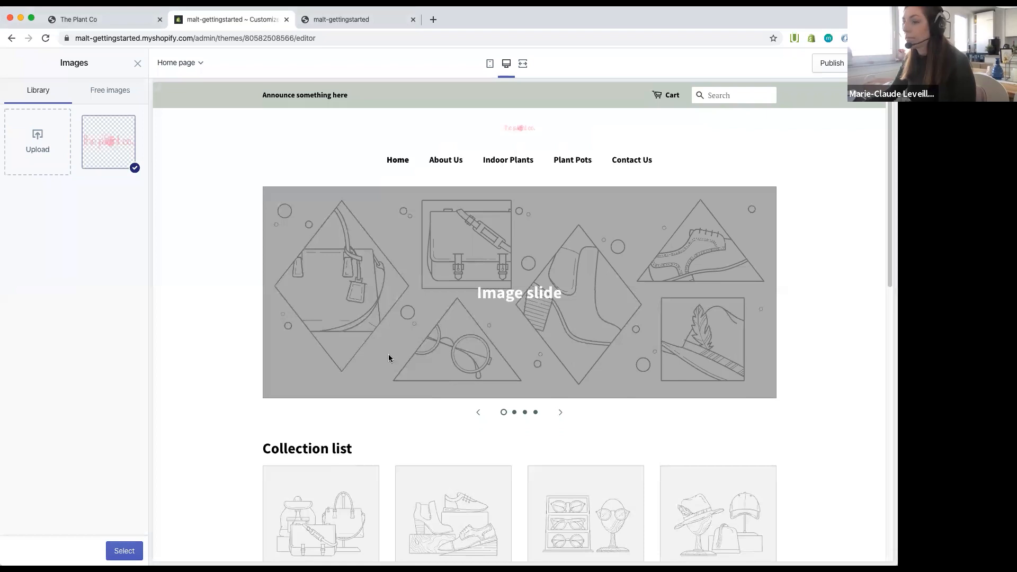
{"action": "left_click", "coordinate": [120, 551]}
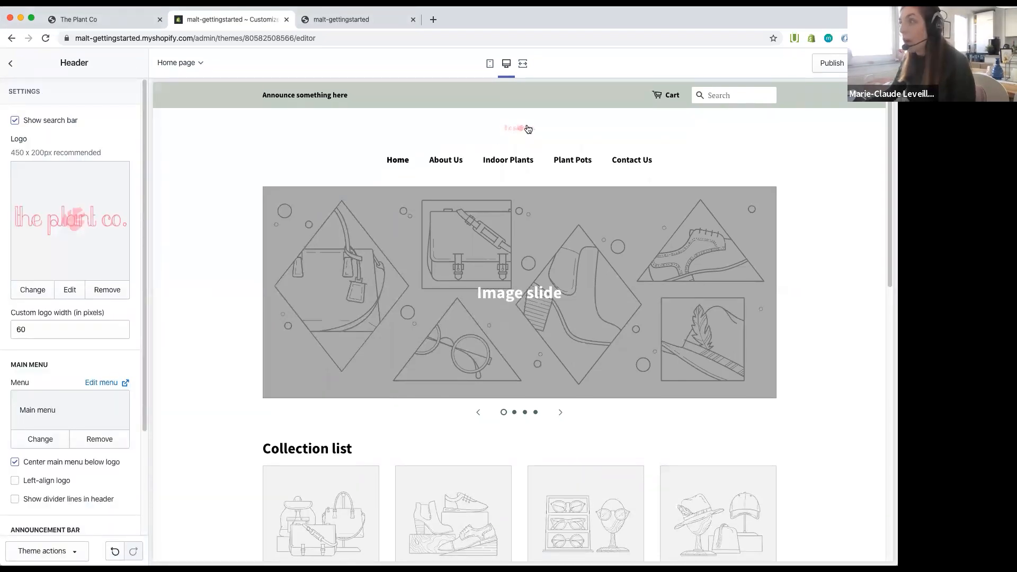
{"action": "double_click", "coordinate": [21, 329]}
{"action": "type", "text": "500"}
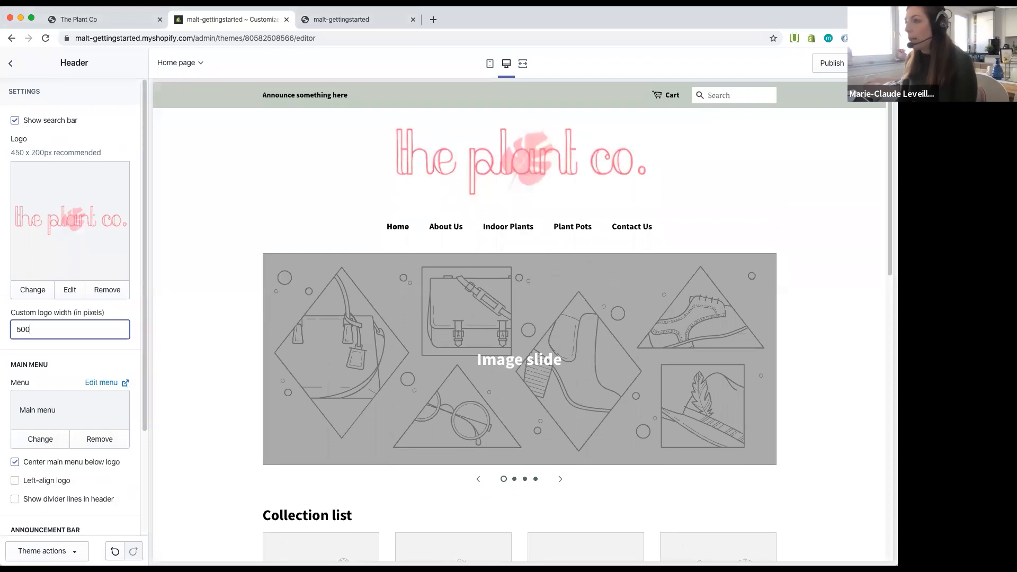
Step: Compare the header logo with The Plant Co example store and set the custom logo width to 400 pixels
{"action": "left_click", "coordinate": [124, 20]}
{"action": "scroll", "coordinate": [630, 345], "scroll_direction": "up", "scroll_amount": 15}
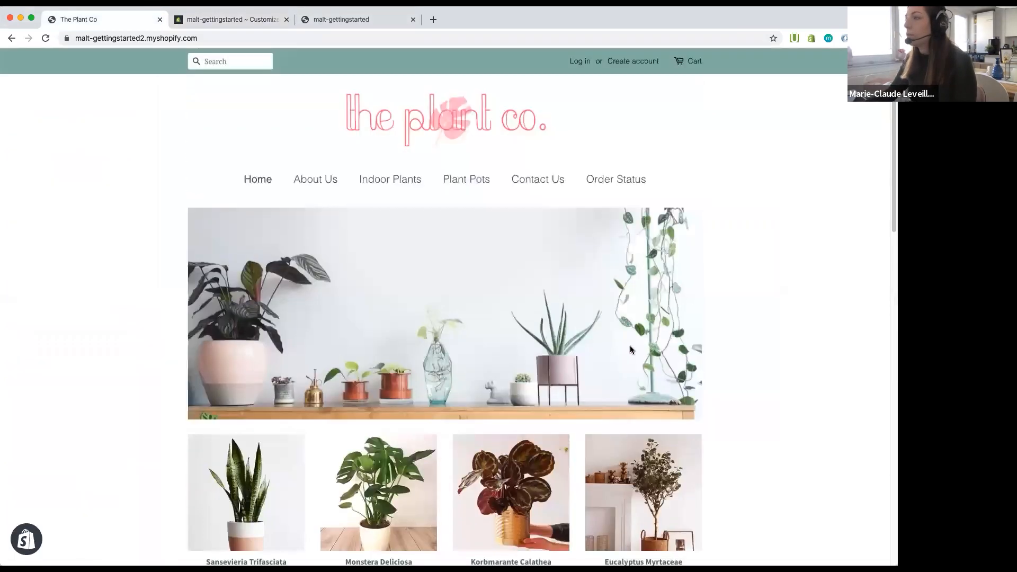
{"action": "left_click", "coordinate": [209, 20]}
{"action": "double_click", "coordinate": [27, 329]}
{"action": "type", "text": "400"}
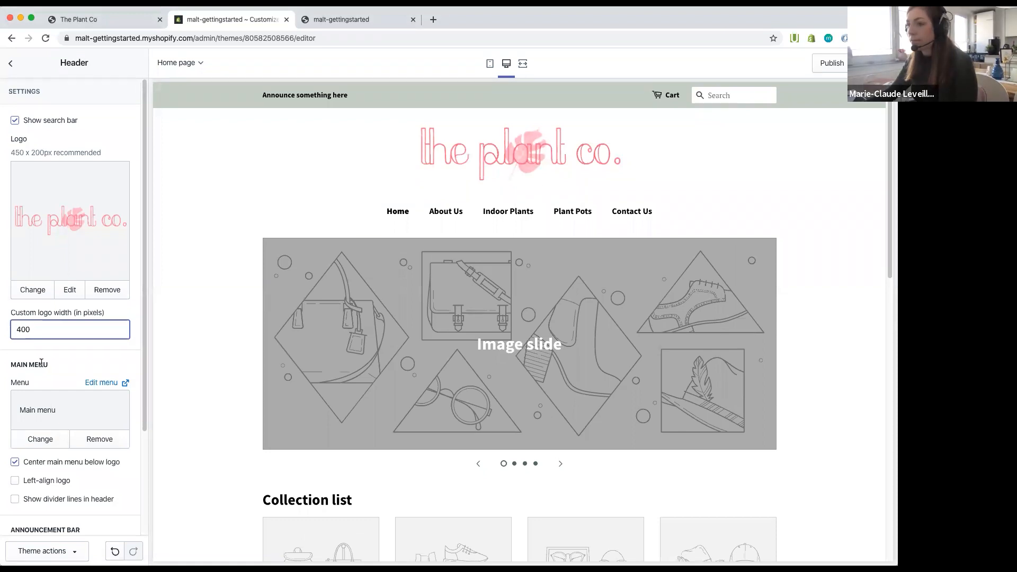
Step: Hide the announcement bar in the header settings, leaving the logo not left-aligned
{"action": "scroll", "coordinate": [41, 364], "scroll_direction": "down", "scroll_amount": 5}
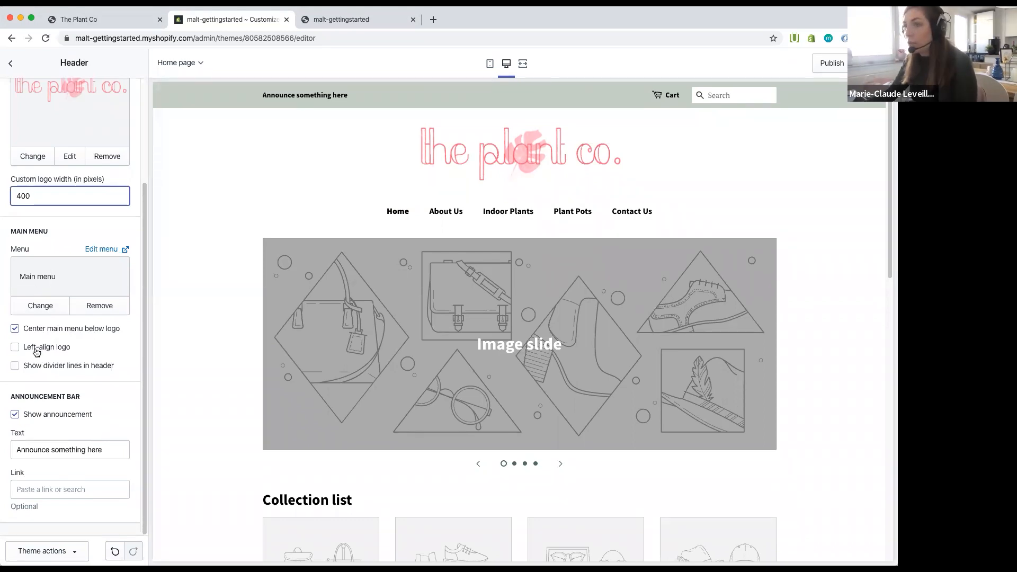
{"action": "left_click", "coordinate": [15, 352]}
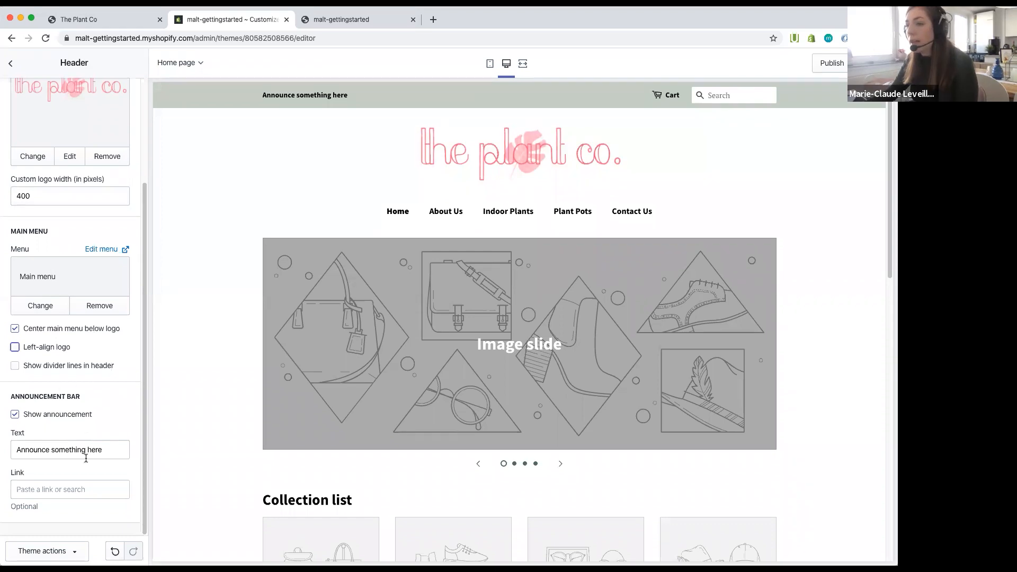
{"action": "left_click_drag", "start_coordinate": [362, 100], "coordinate": [261, 102]}
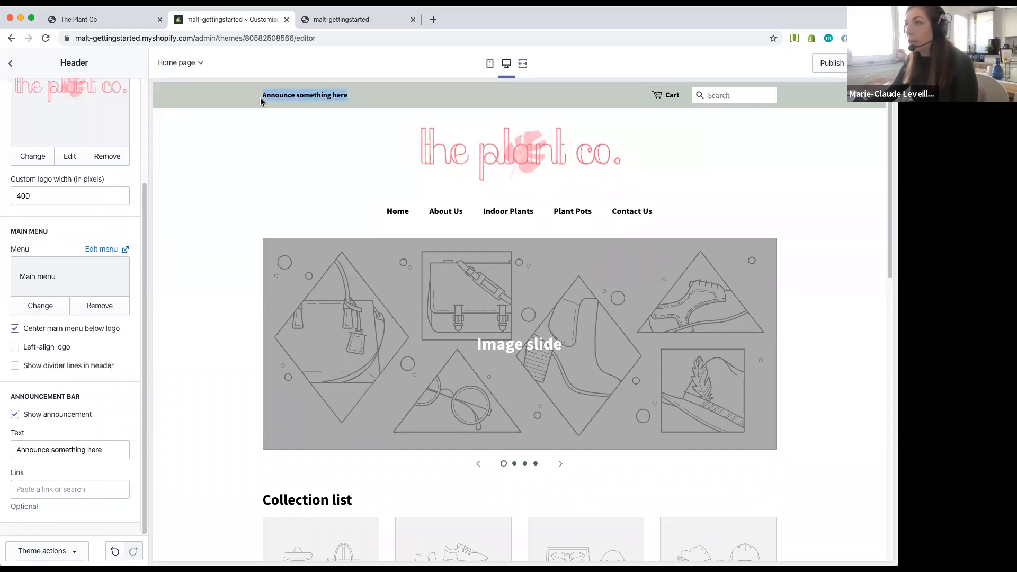
{"action": "left_click", "coordinate": [14, 415]}
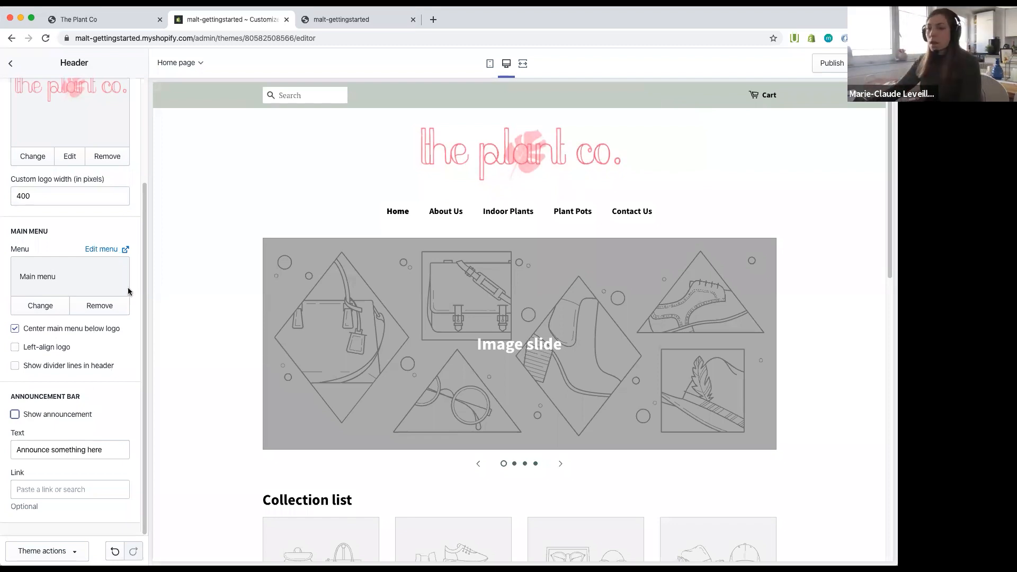
{"action": "scroll", "coordinate": [123, 211], "scroll_direction": "up", "scroll_amount": 3}
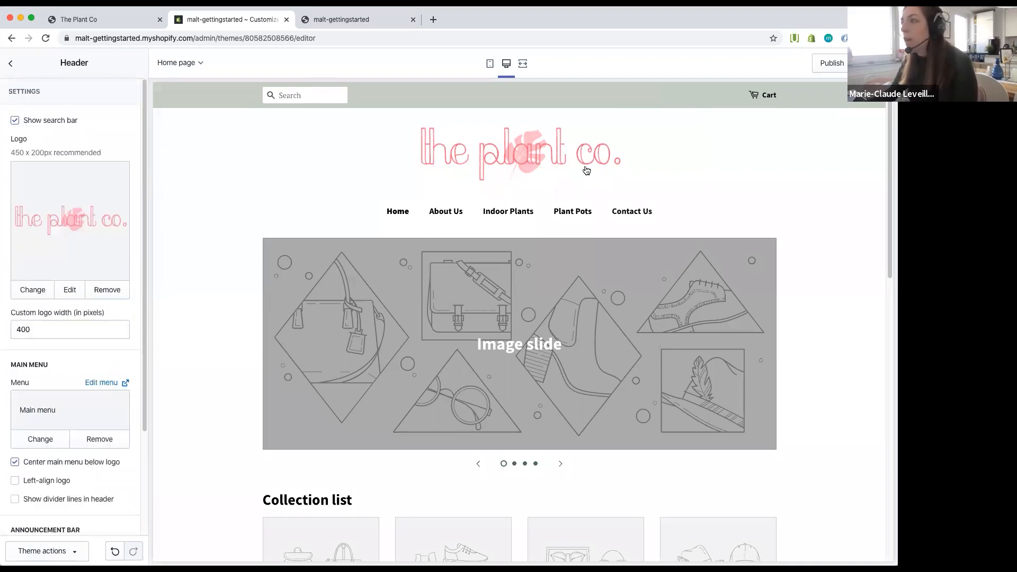
Step: Open the home page's Slideshow section and check the slide height options, keeping Small
{"action": "left_click", "coordinate": [11, 64]}
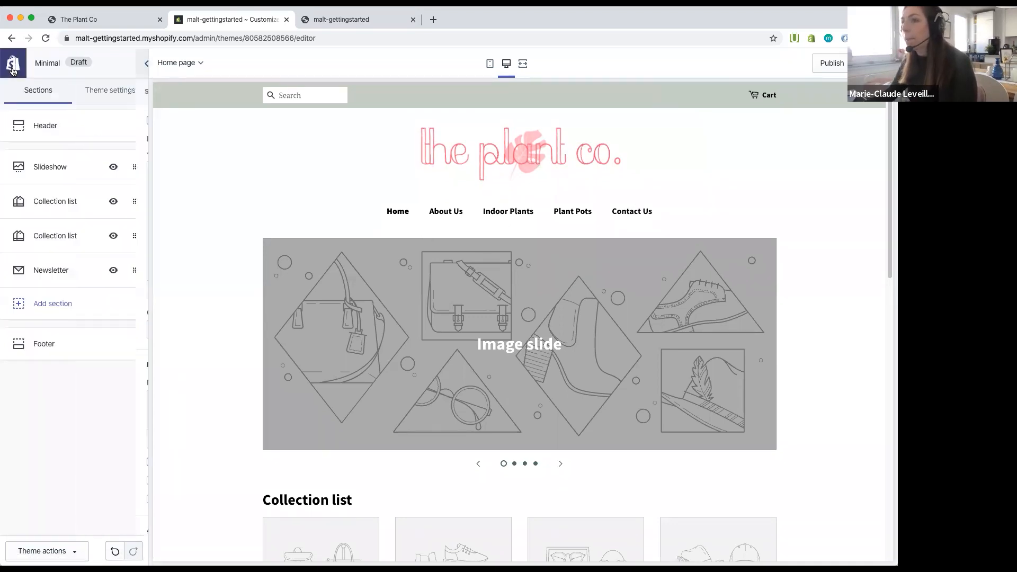
{"action": "left_click", "coordinate": [85, 167]}
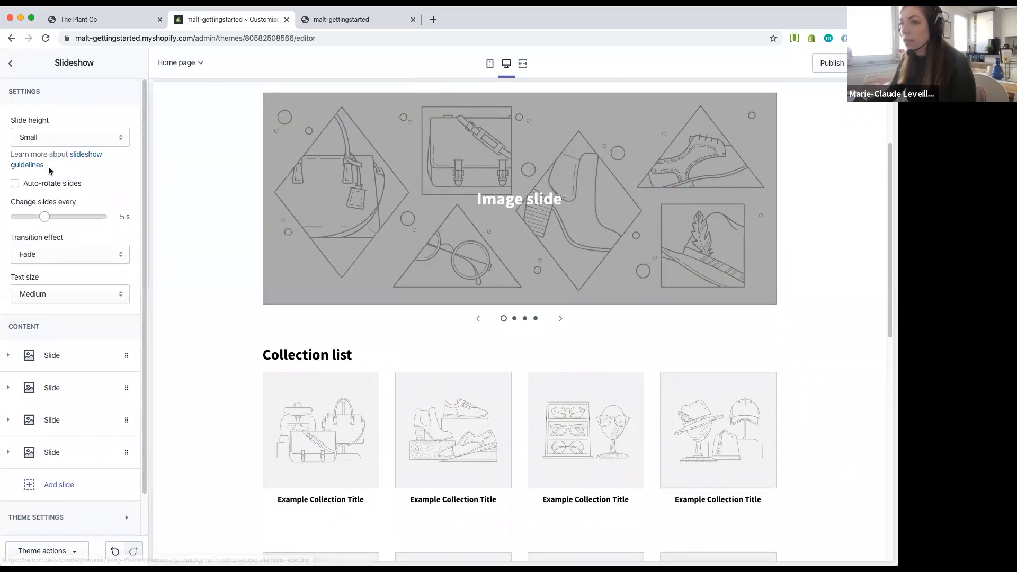
{"action": "scroll", "coordinate": [777, 294], "scroll_direction": "up", "scroll_amount": 3}
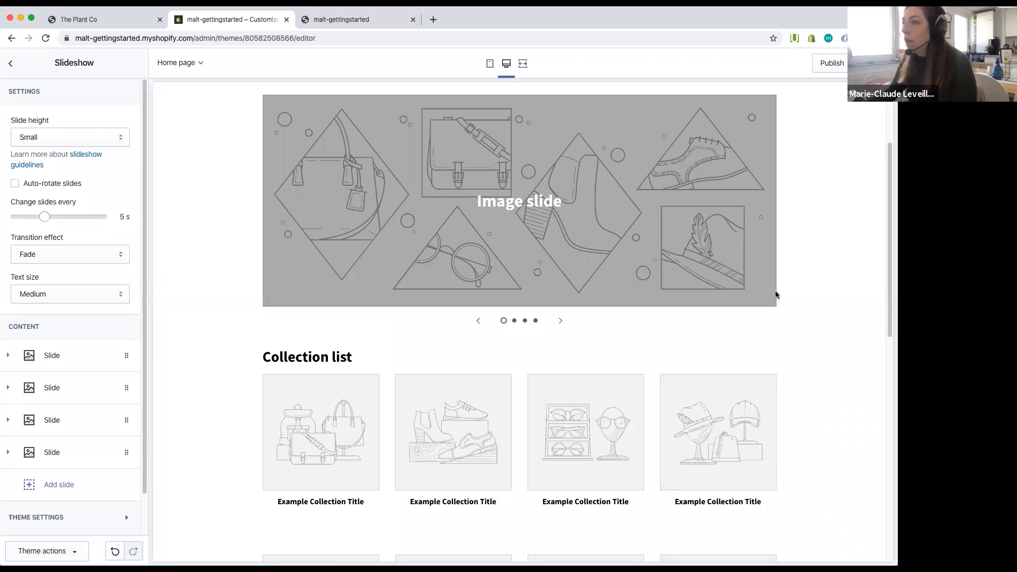
{"action": "left_click", "coordinate": [39, 141]}
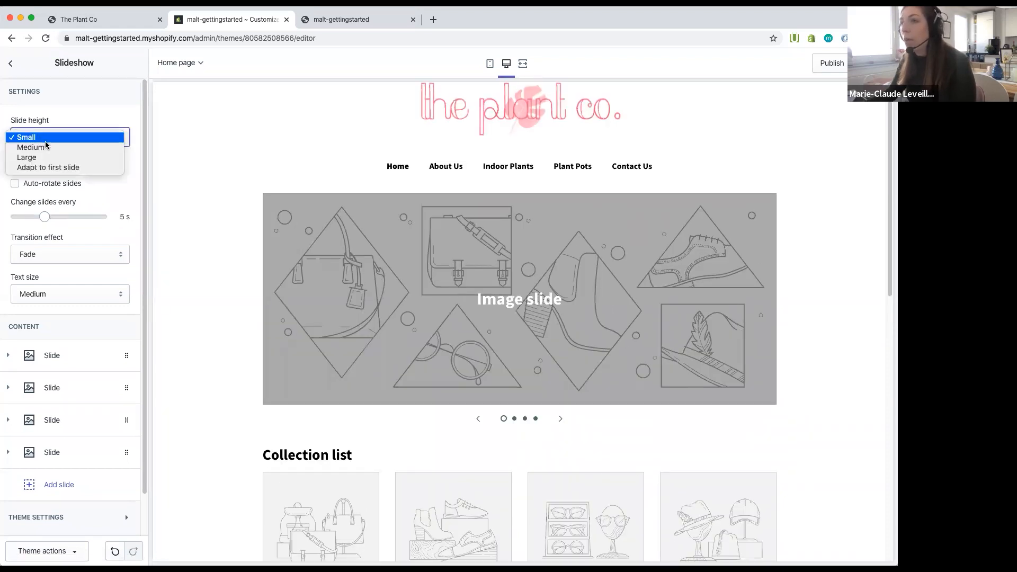
{"action": "left_click", "coordinate": [120, 111]}
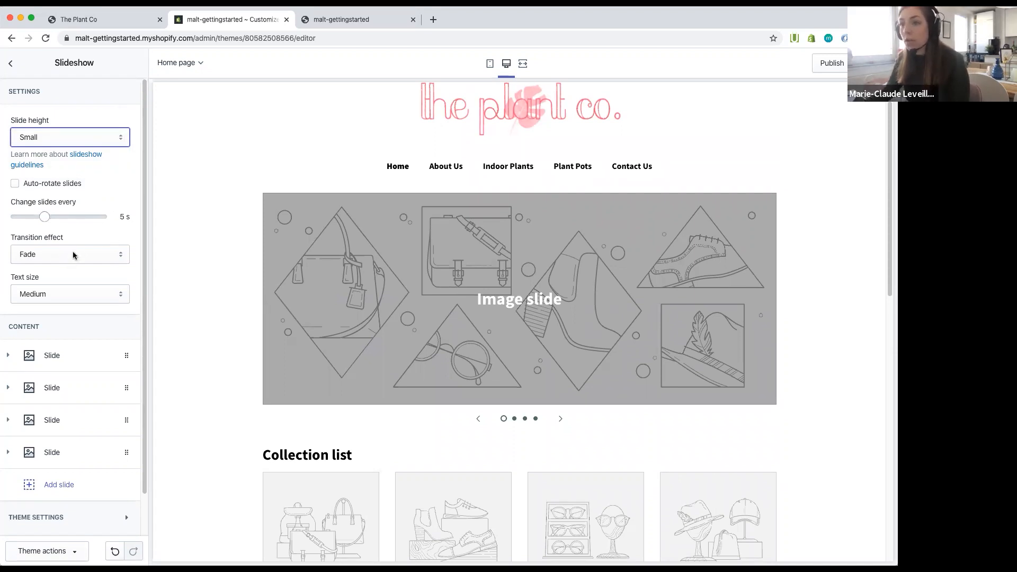
Step: Remove three of the four placeholder slides from the slideshow, leaving a single slide
{"action": "scroll", "coordinate": [98, 270], "scroll_direction": "down", "scroll_amount": 2}
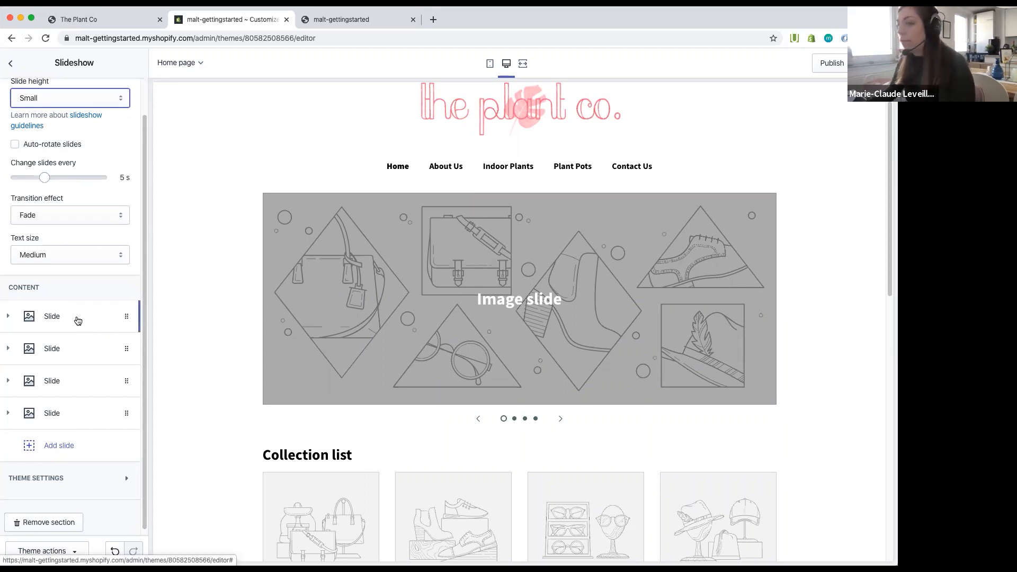
{"action": "left_click", "coordinate": [123, 317]}
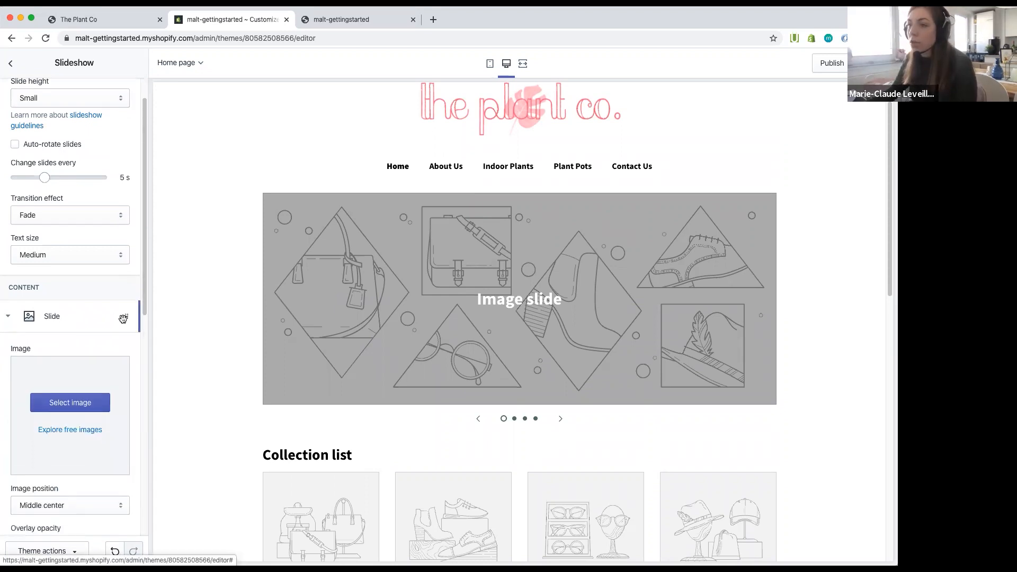
{"action": "scroll", "coordinate": [75, 453], "scroll_direction": "down", "scroll_amount": 6}
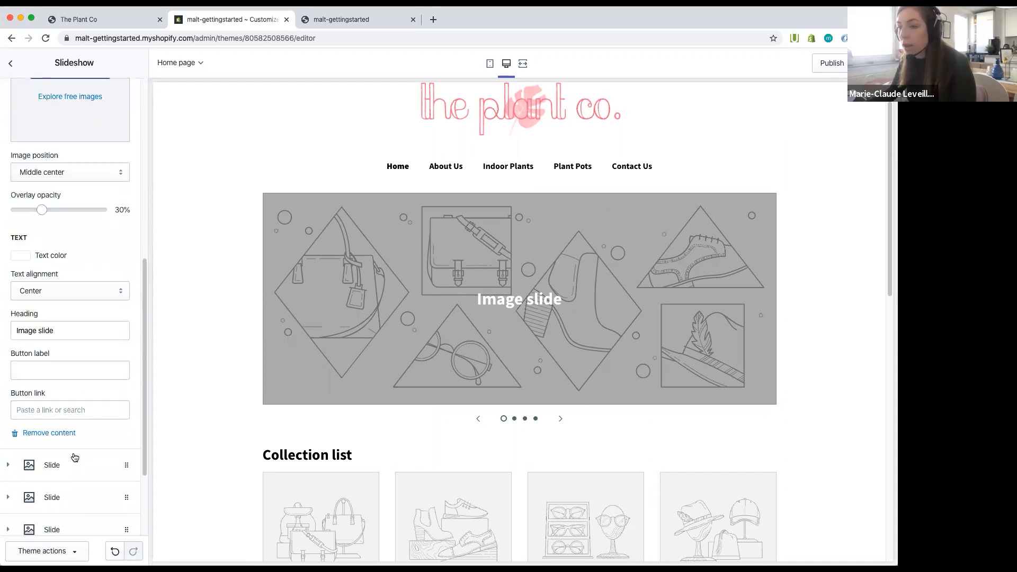
{"action": "left_click", "coordinate": [62, 432]}
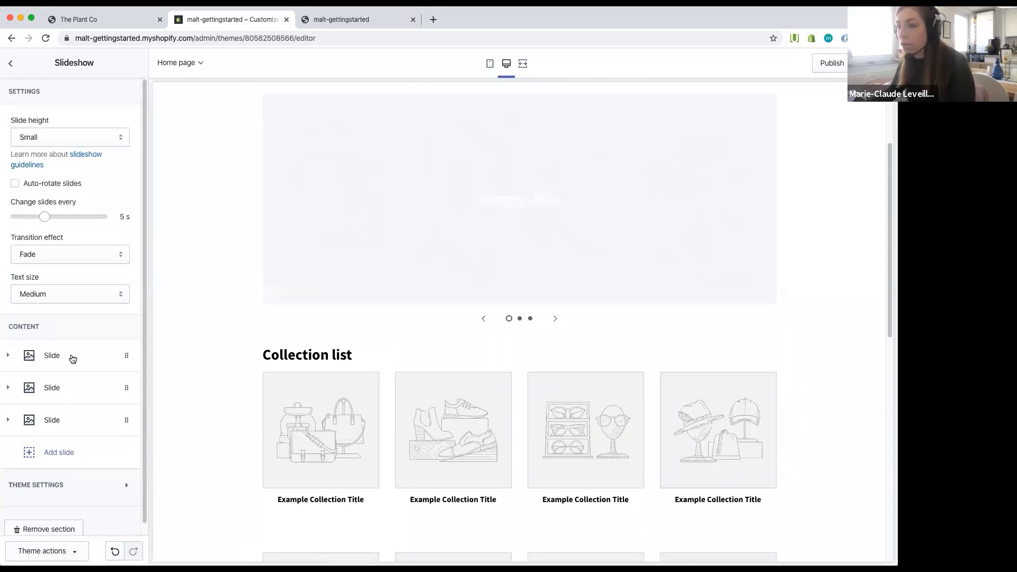
{"action": "left_click", "coordinate": [72, 356]}
{"action": "scroll", "coordinate": [82, 436], "scroll_direction": "down", "scroll_amount": 7}
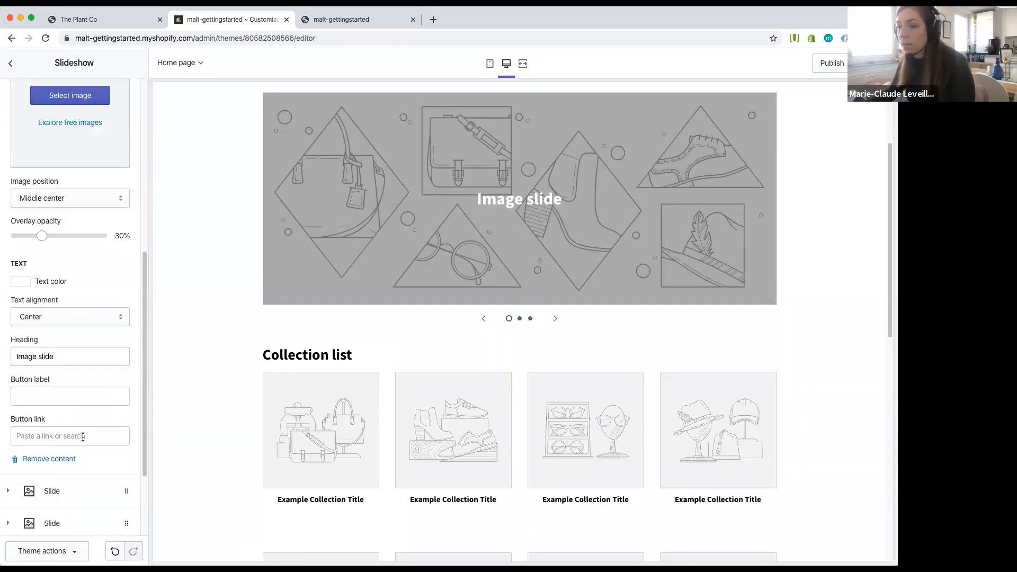
{"action": "left_click", "coordinate": [68, 432]}
{"action": "left_click", "coordinate": [87, 347]}
{"action": "scroll", "coordinate": [98, 398], "scroll_direction": "down", "scroll_amount": 8}
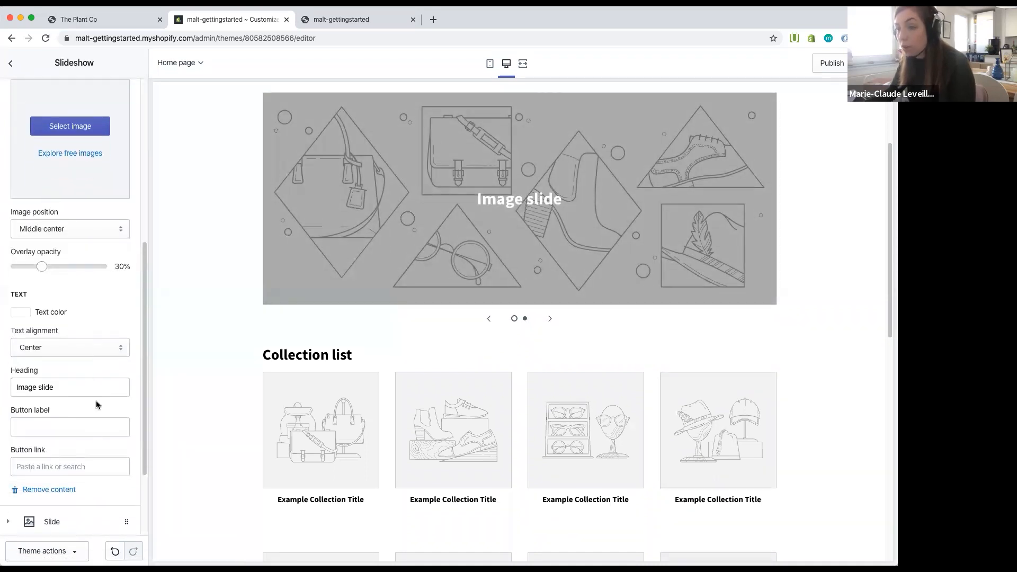
{"action": "left_click", "coordinate": [41, 490]}
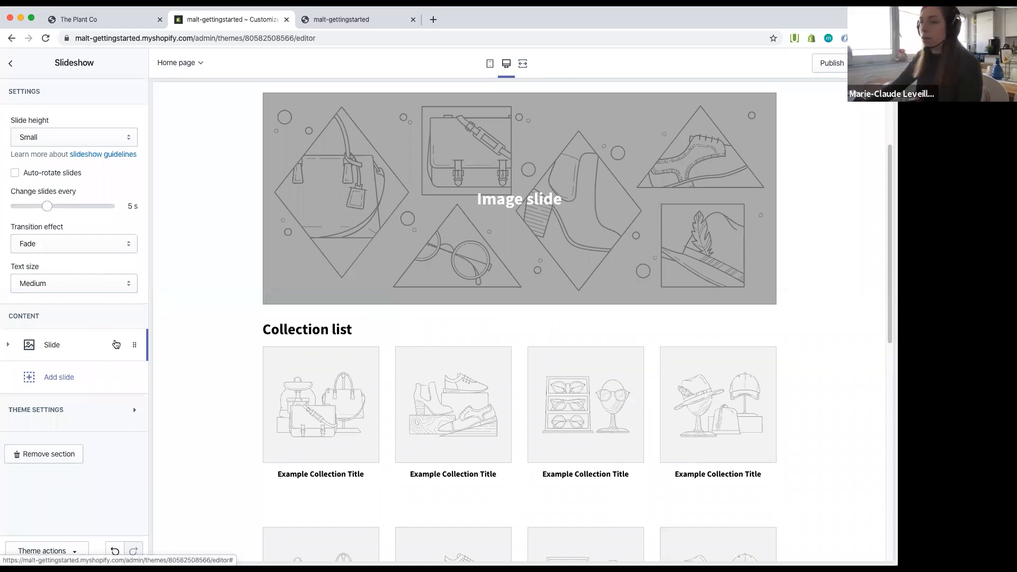
Step: Upload the potted plants shelf photo and select it as the remaining slide's image
{"action": "left_click", "coordinate": [105, 350]}
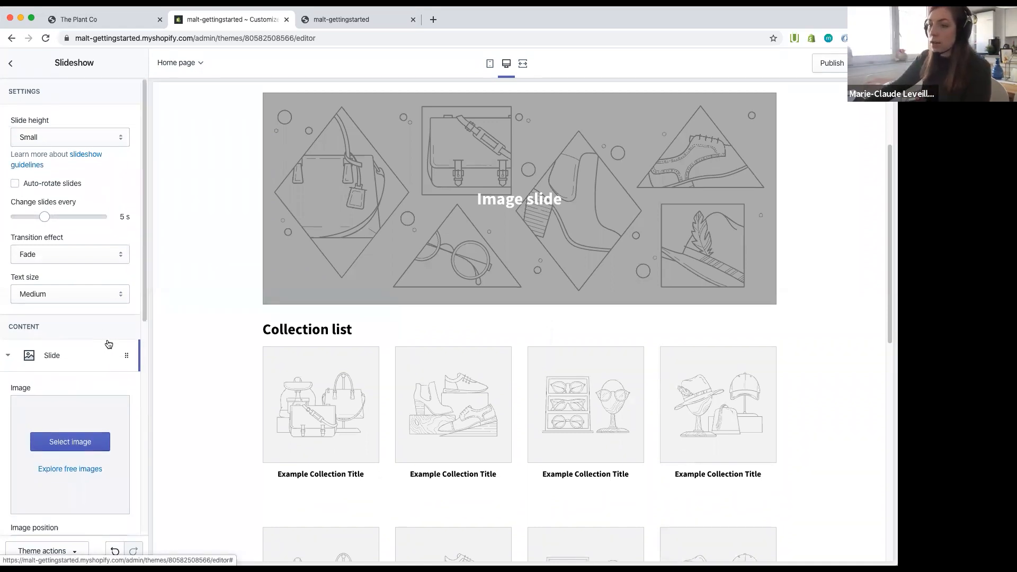
{"action": "scroll", "coordinate": [106, 345], "scroll_direction": "down", "scroll_amount": 3}
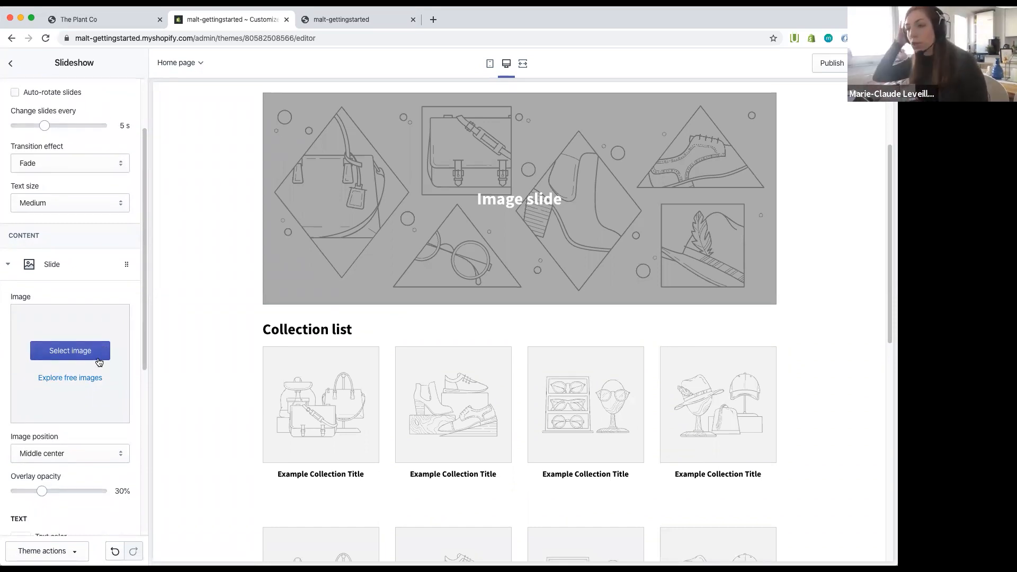
{"action": "left_click", "coordinate": [99, 360]}
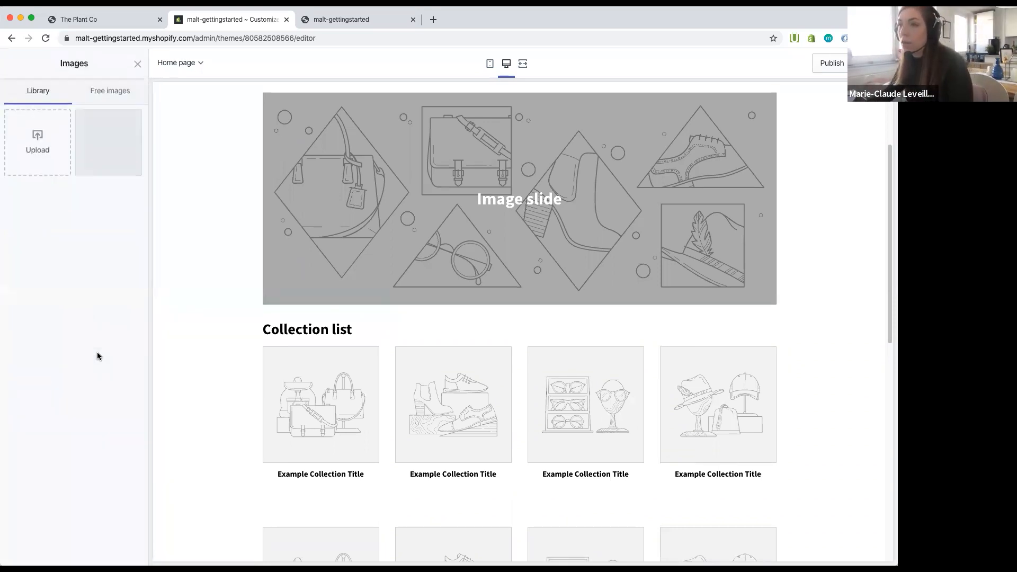
{"action": "left_click", "coordinate": [27, 135]}
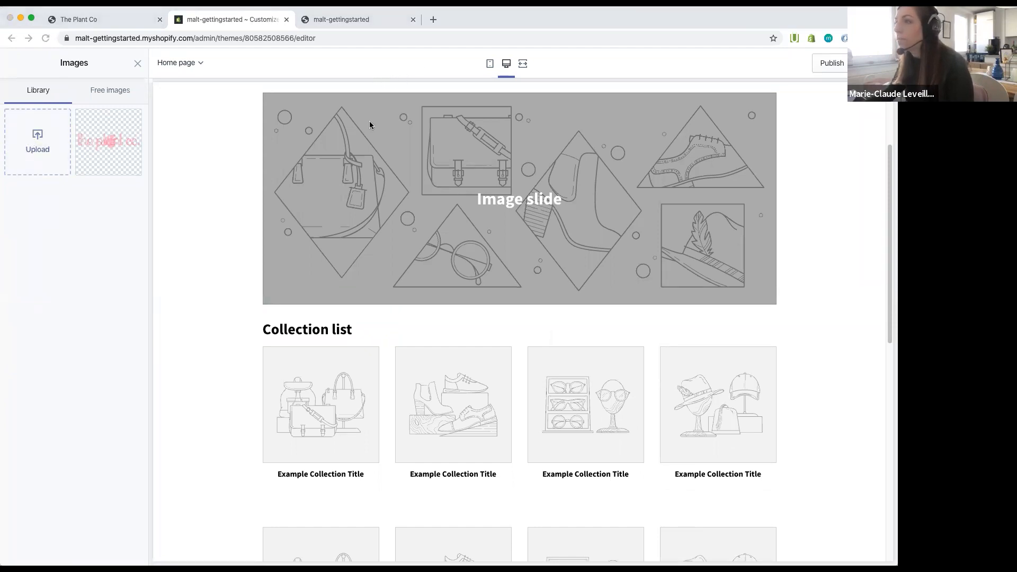
{"action": "double_click", "coordinate": [476, 75]}
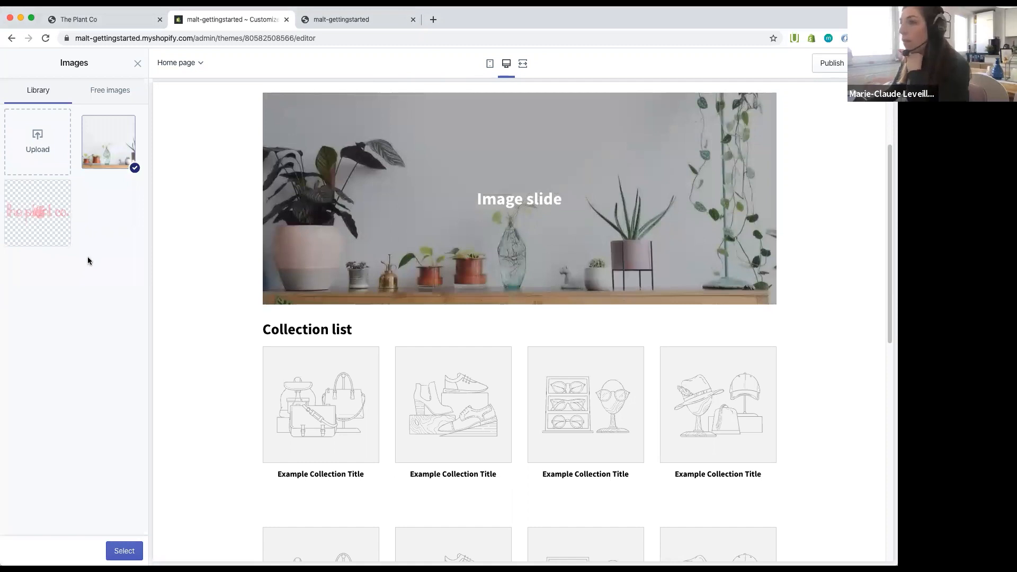
{"action": "left_click", "coordinate": [125, 552]}
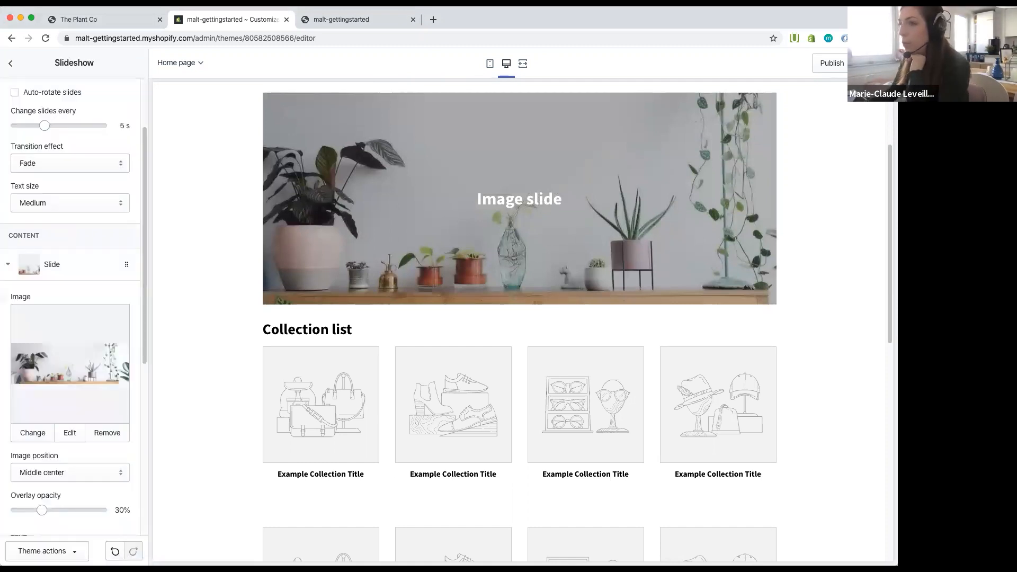
Step: Set the plant slide's overlay opacity to 0%
{"action": "scroll", "coordinate": [101, 276], "scroll_direction": "down", "scroll_amount": 1}
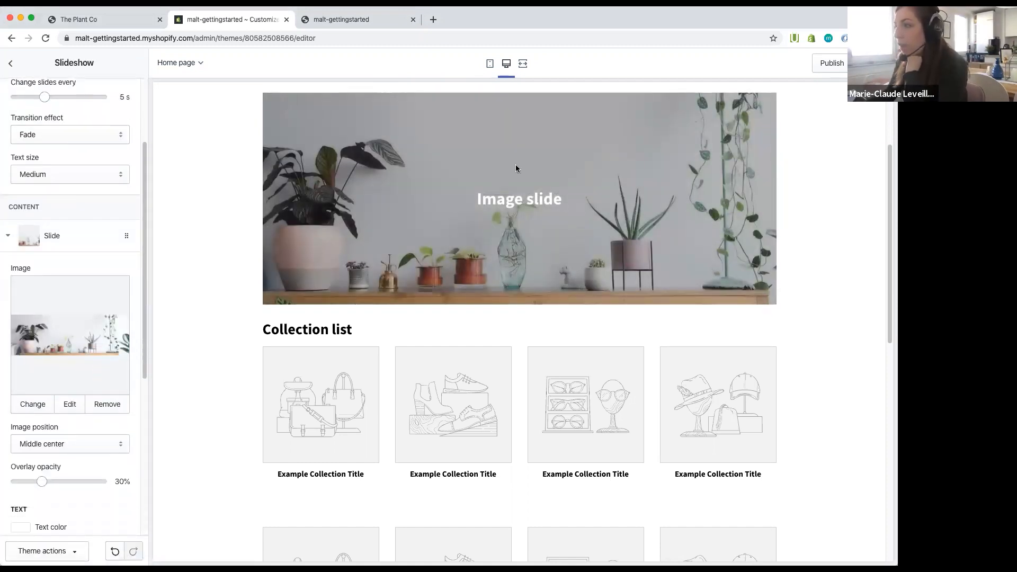
{"action": "scroll", "coordinate": [94, 495], "scroll_direction": "down", "scroll_amount": 2}
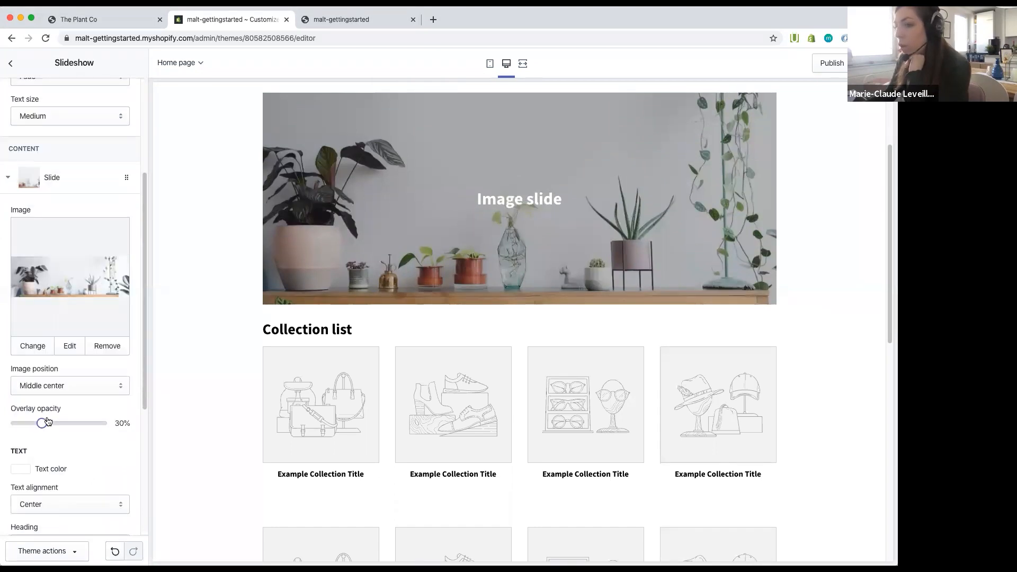
{"action": "left_click_drag", "start_coordinate": [42, 423], "coordinate": [10, 428]}
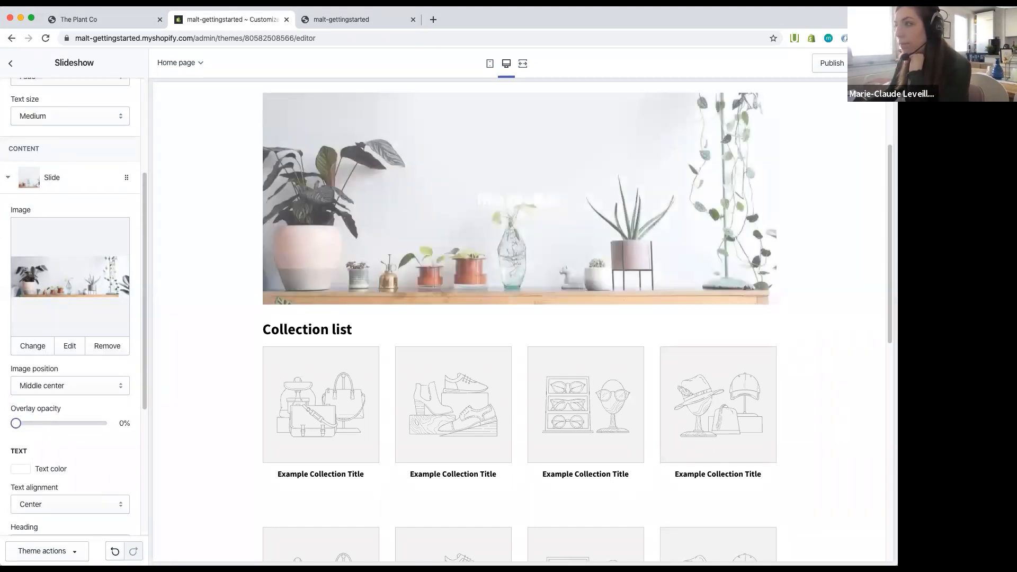
Step: Clear the slide's "Image slide" heading, leaving the button label and link empty
{"action": "left_click_drag", "start_coordinate": [492, 196], "coordinate": [554, 199]}
{"action": "scroll", "coordinate": [120, 378], "scroll_direction": "down", "scroll_amount": 2}
{"action": "scroll", "coordinate": [128, 366], "scroll_direction": "down", "scroll_amount": 5}
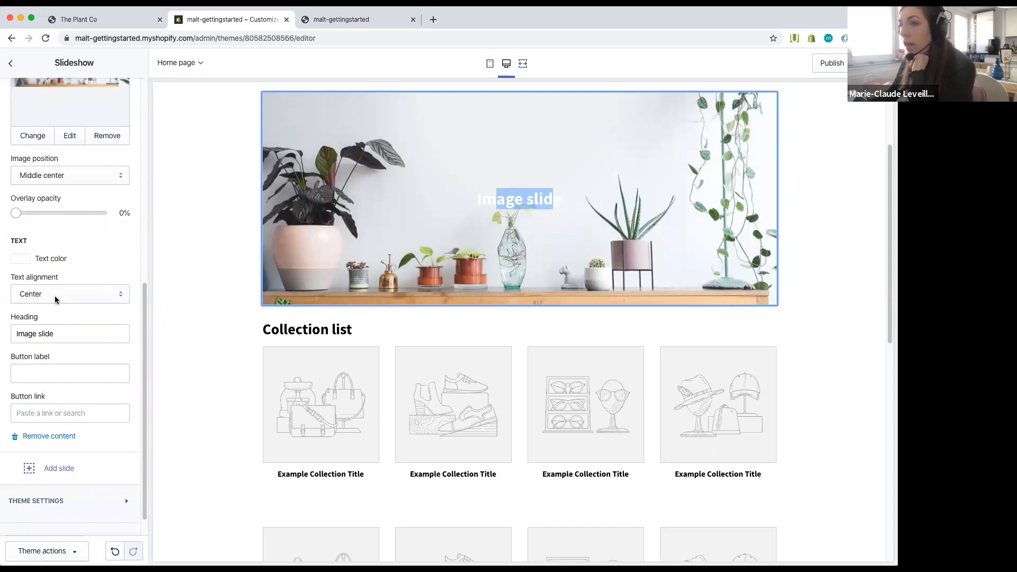
{"action": "left_click", "coordinate": [13, 331]}
{"action": "left_click", "coordinate": [80, 368]}
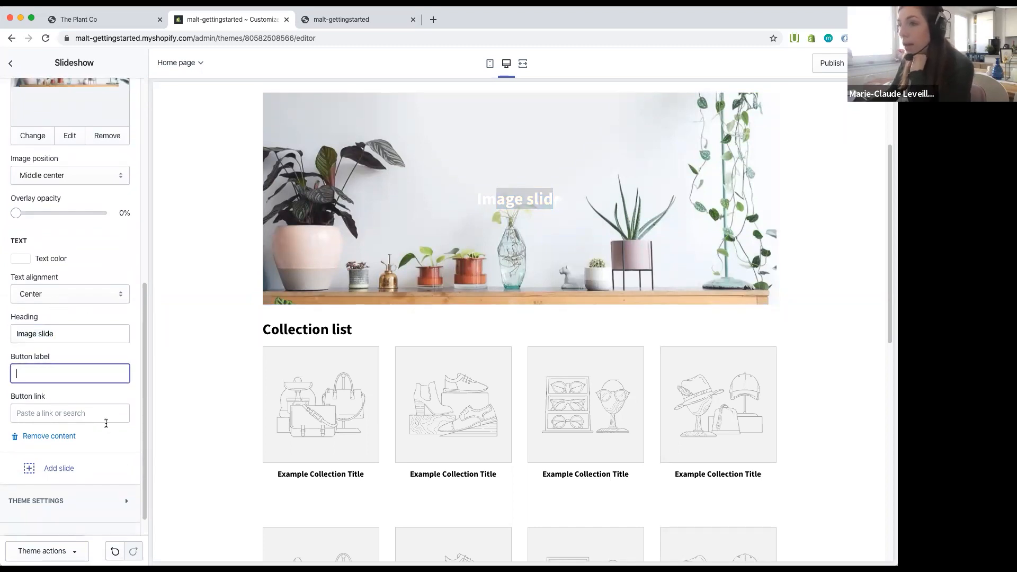
{"action": "left_click", "coordinate": [76, 334]}
{"action": "key", "text": "BackSpace"}
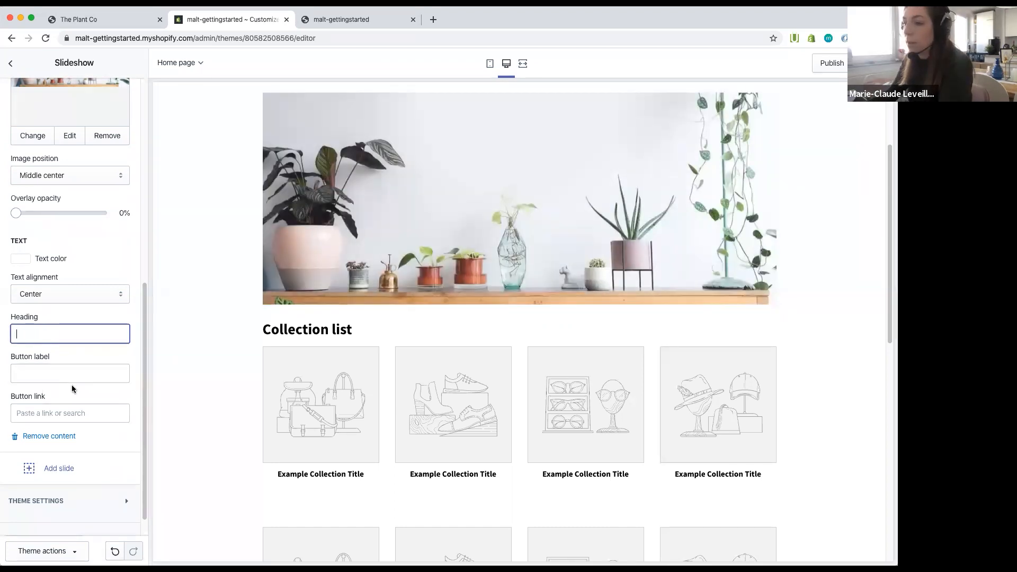
Step: Review the header and plant slide in the home page preview along with the slide's image and text settings
{"action": "scroll", "coordinate": [72, 386], "scroll_direction": "up", "scroll_amount": 6}
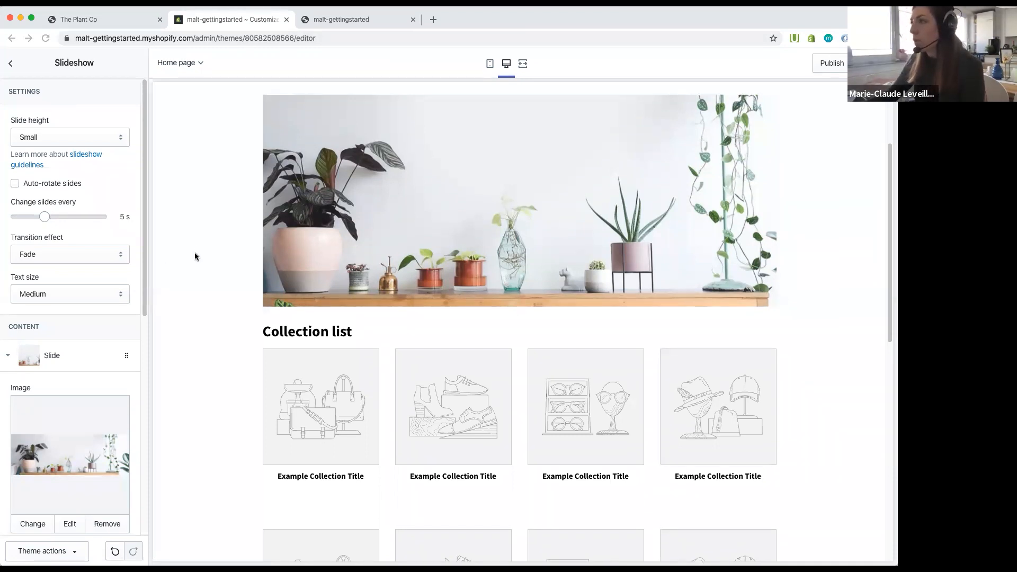
{"action": "scroll", "coordinate": [193, 259], "scroll_direction": "up", "scroll_amount": 3}
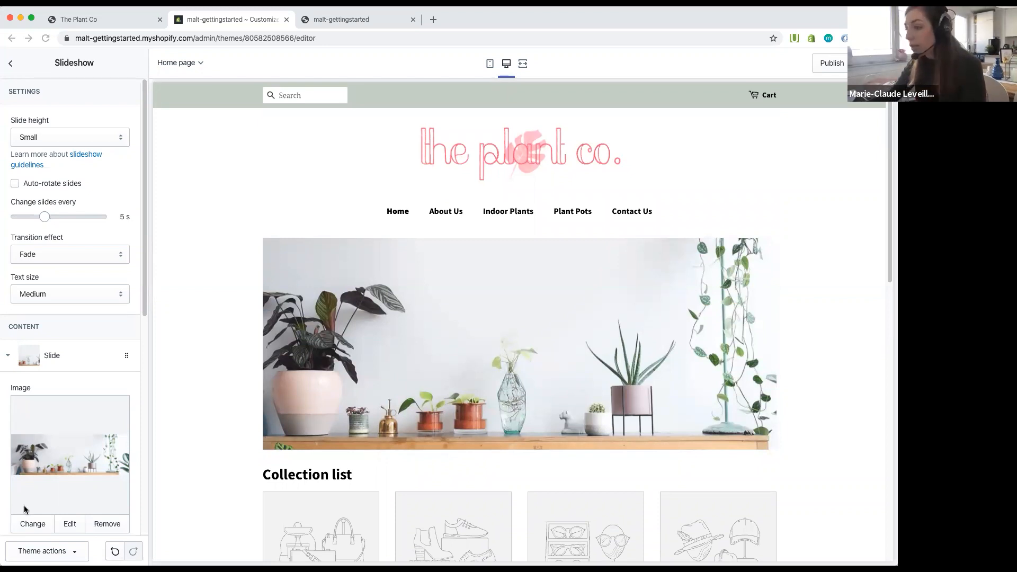
{"action": "scroll", "coordinate": [127, 339], "scroll_direction": "down", "scroll_amount": 6}
{"action": "left_click", "coordinate": [70, 416]}
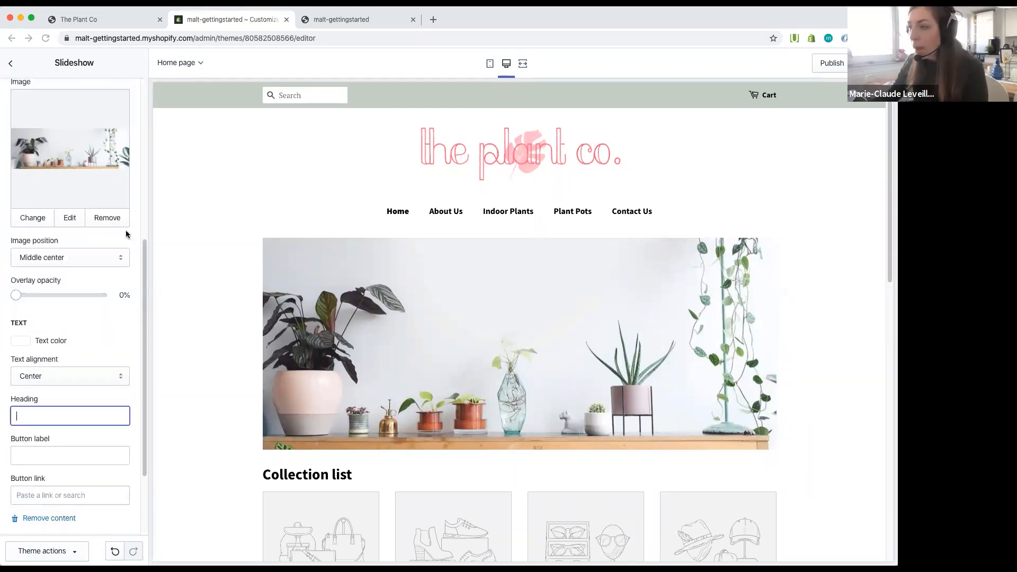
{"action": "scroll", "coordinate": [125, 488], "scroll_direction": "down", "scroll_amount": 3}
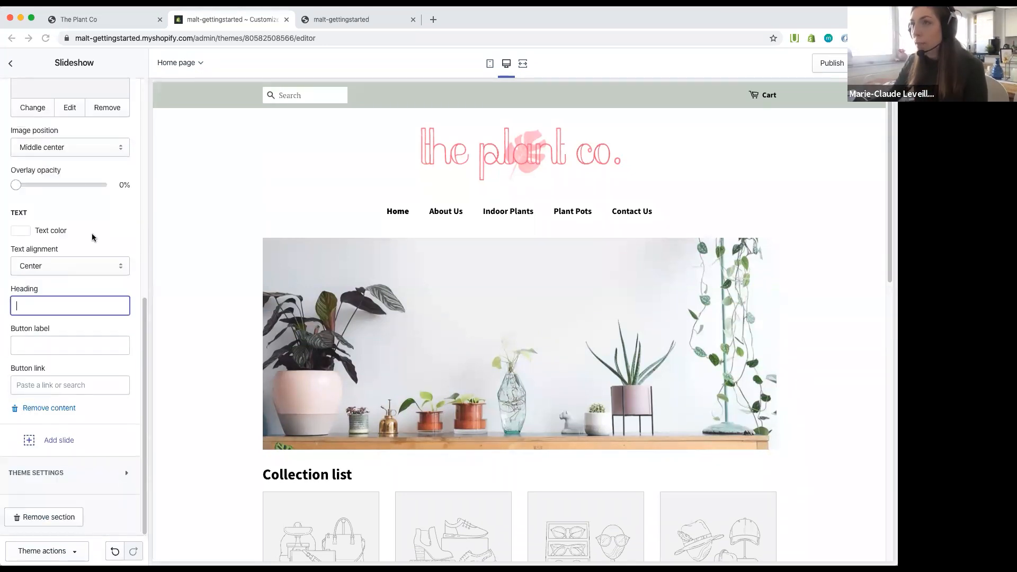
Step: Remove both Collection list sections from the home page, leaving the slideshow and newsletter sections
{"action": "scroll", "coordinate": [92, 237], "scroll_direction": "up", "scroll_amount": 7}
{"action": "scroll", "coordinate": [92, 242], "scroll_direction": "up", "scroll_amount": 1}
{"action": "scroll", "coordinate": [540, 350], "scroll_direction": "down", "scroll_amount": 3}
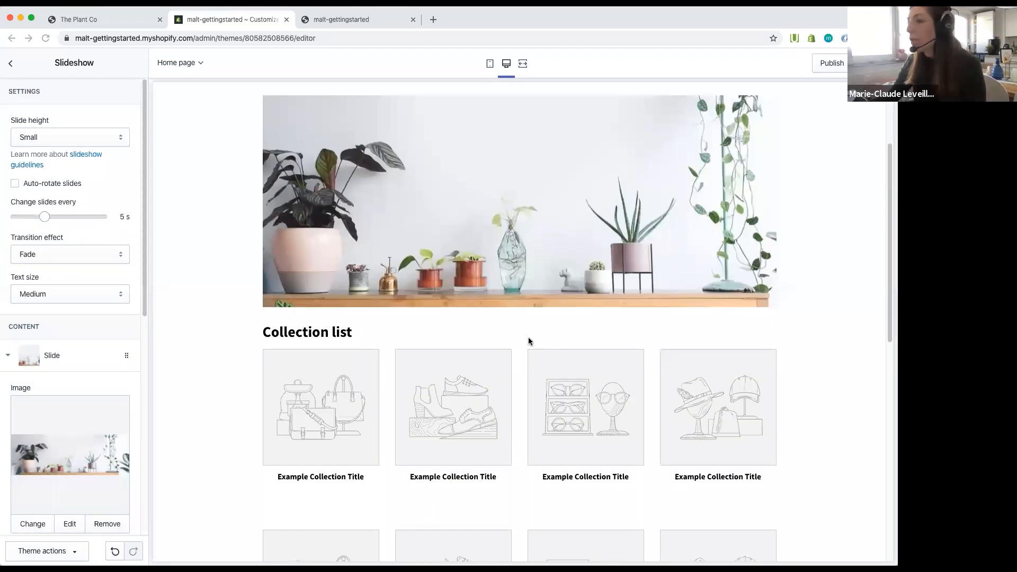
{"action": "left_click", "coordinate": [10, 63]}
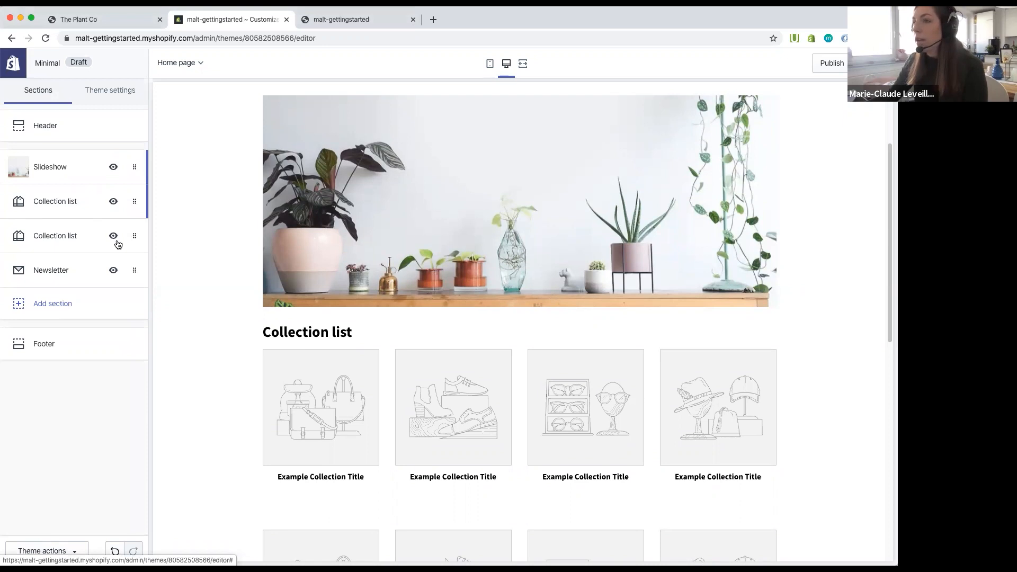
{"action": "scroll", "coordinate": [317, 380], "scroll_direction": "down", "scroll_amount": 4}
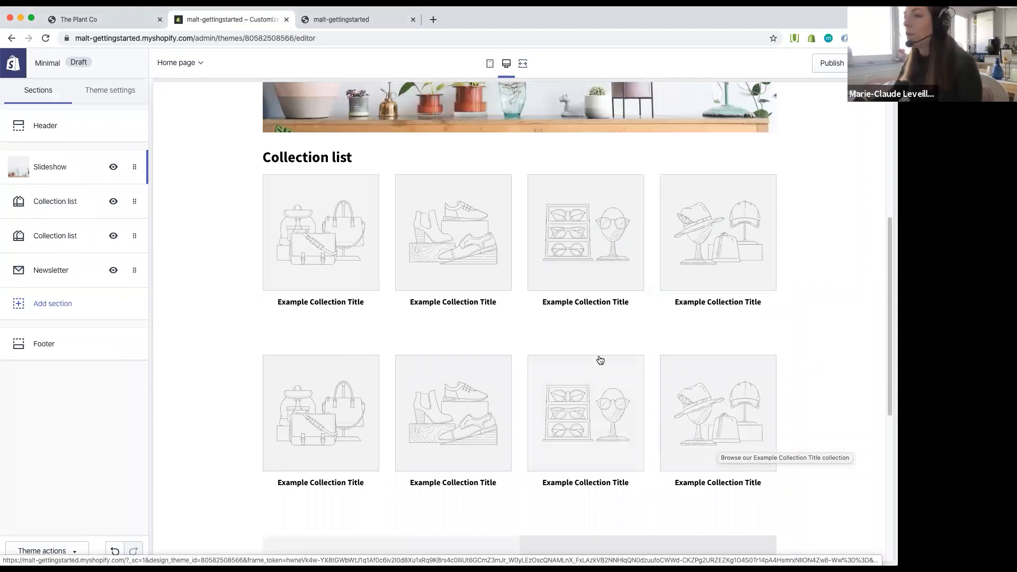
{"action": "left_click", "coordinate": [85, 207]}
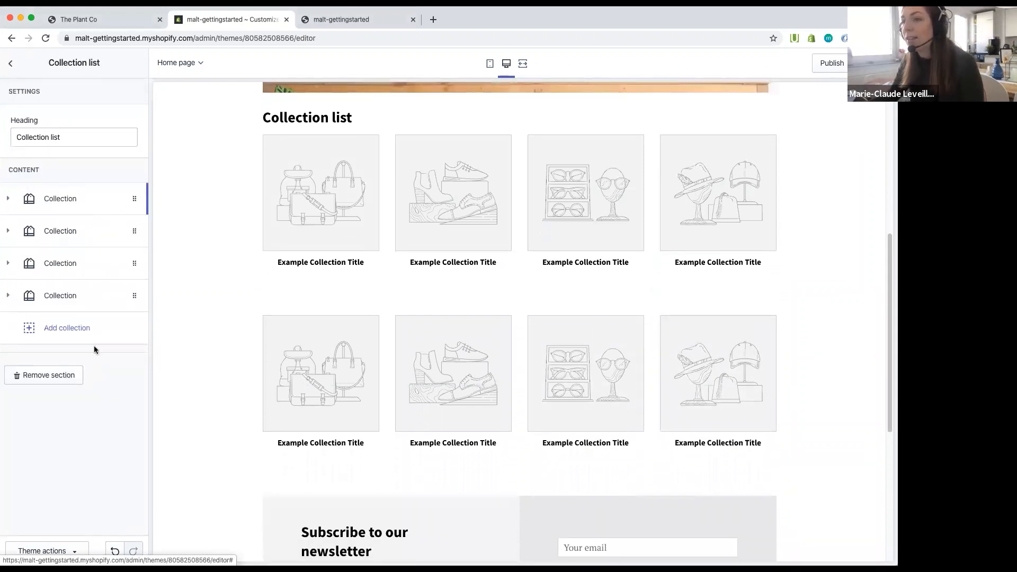
{"action": "left_click", "coordinate": [62, 375]}
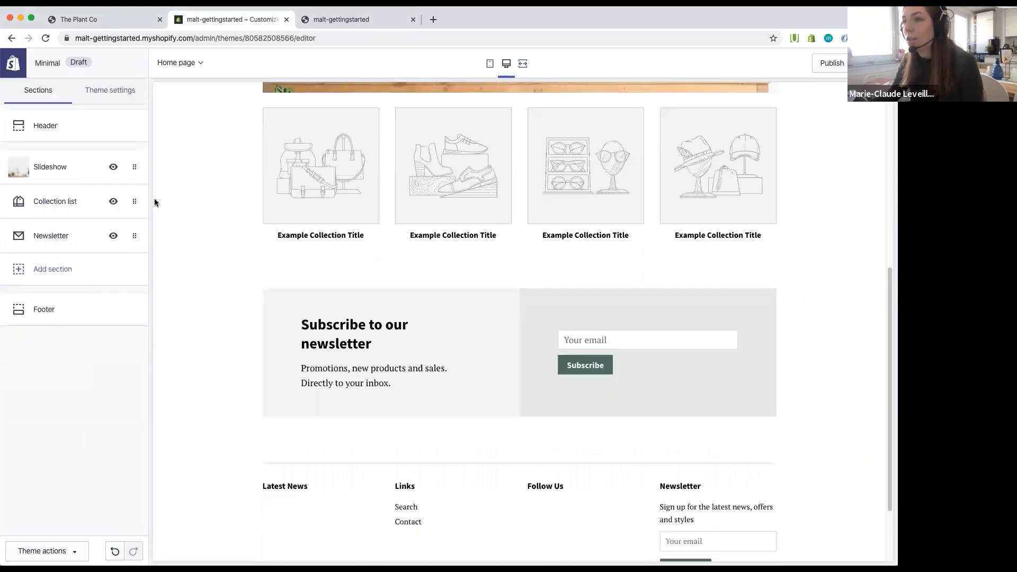
{"action": "left_click", "coordinate": [87, 201]}
{"action": "left_click", "coordinate": [77, 378]}
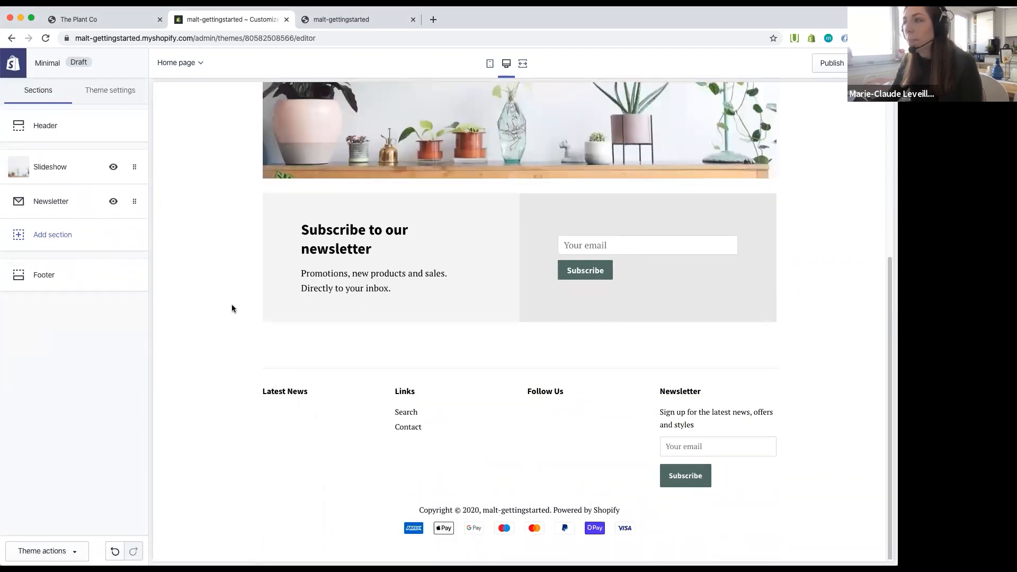
{"action": "scroll", "coordinate": [231, 306], "scroll_direction": "up", "scroll_amount": 5}
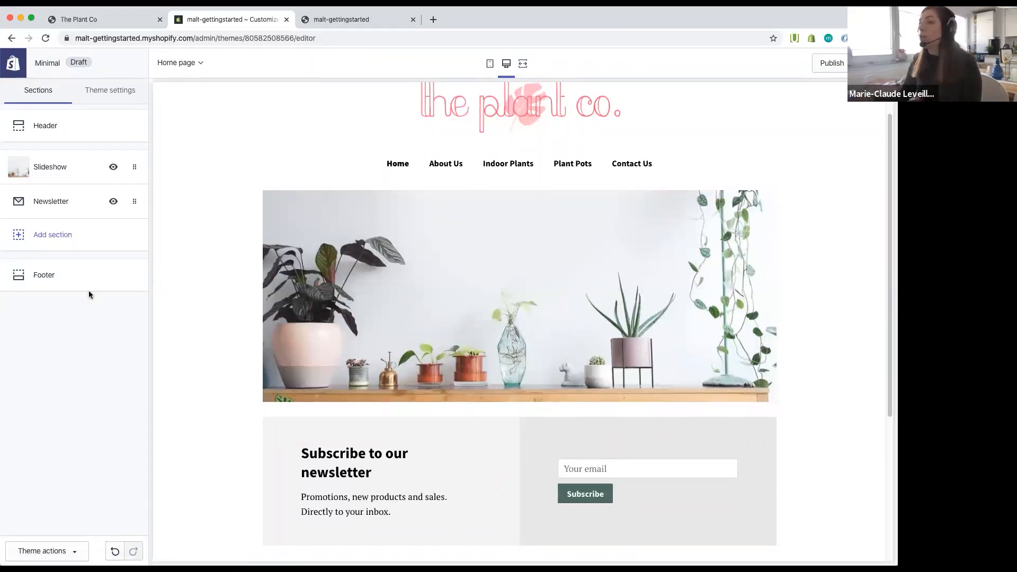
Step: Check the product rows on The Plant Co reference store and add a Featured collection section to the home page
{"action": "left_click", "coordinate": [79, 19]}
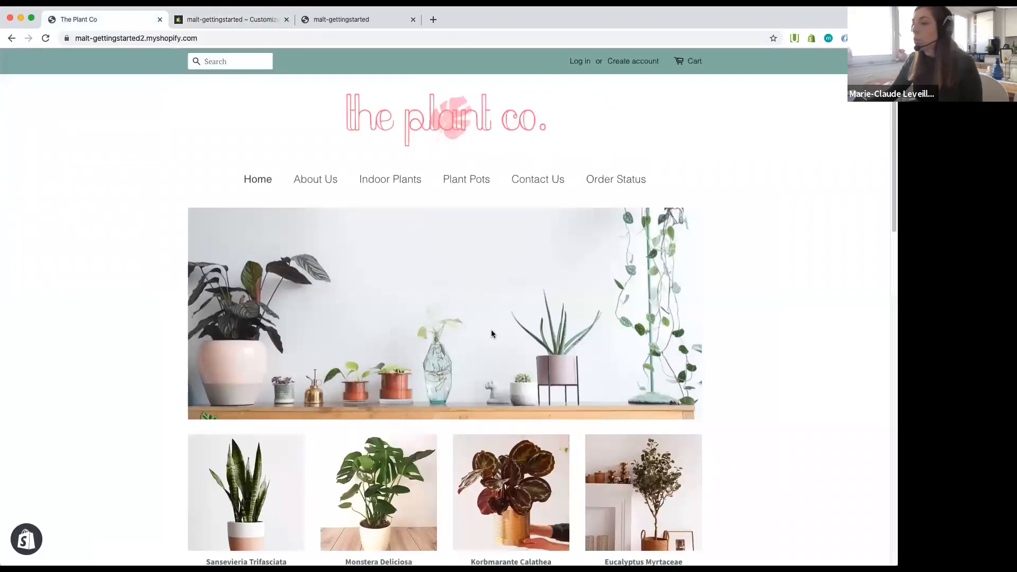
{"action": "scroll", "coordinate": [267, 329], "scroll_direction": "down", "scroll_amount": 4}
{"action": "scroll", "coordinate": [714, 398], "scroll_direction": "down", "scroll_amount": 3}
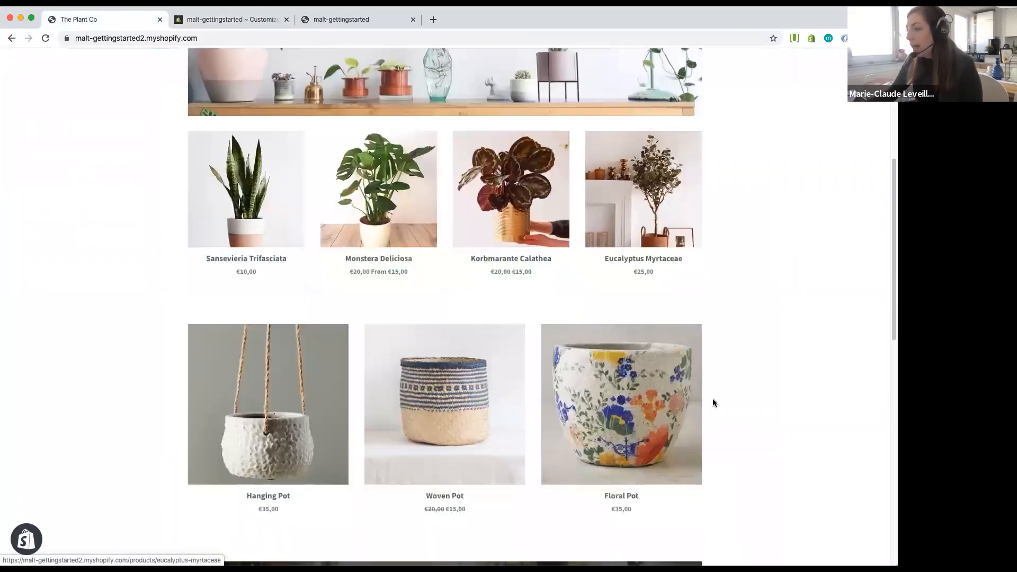
{"action": "left_click", "coordinate": [232, 19]}
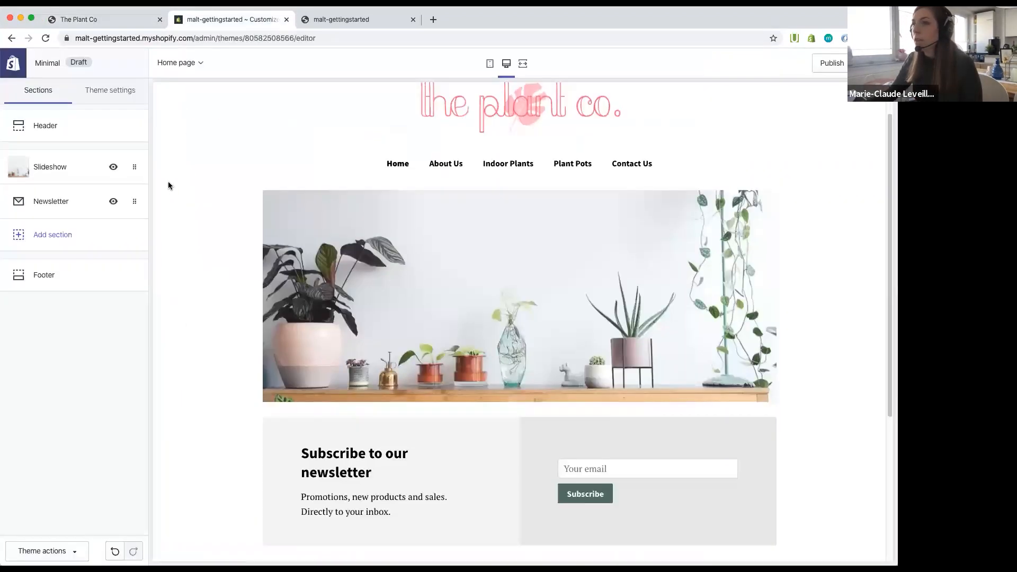
{"action": "left_click", "coordinate": [79, 242]}
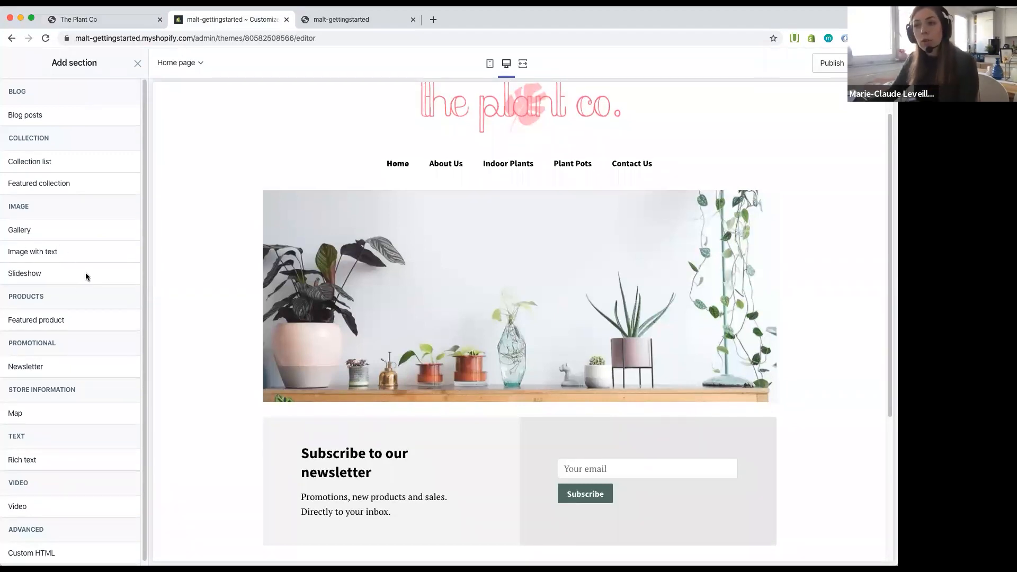
{"action": "scroll", "coordinate": [101, 289], "scroll_direction": "down", "scroll_amount": 1}
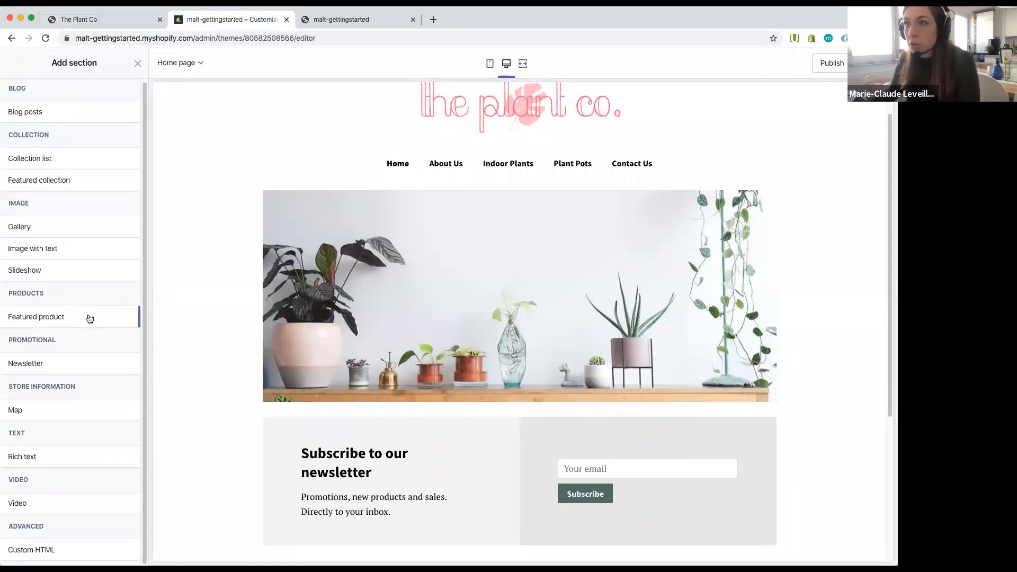
{"action": "scroll", "coordinate": [89, 318], "scroll_direction": "up", "scroll_amount": 1}
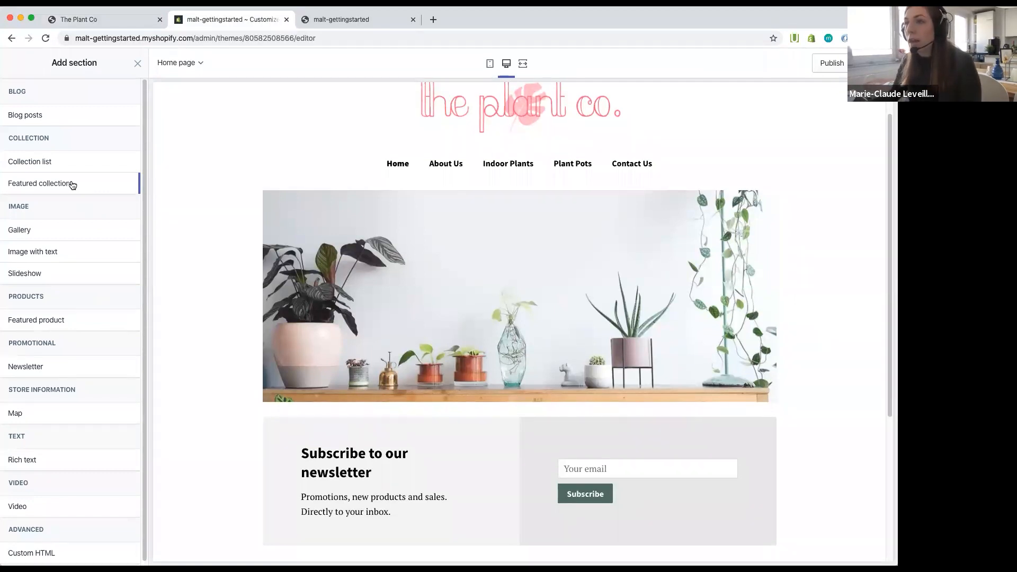
{"action": "left_click", "coordinate": [52, 183]}
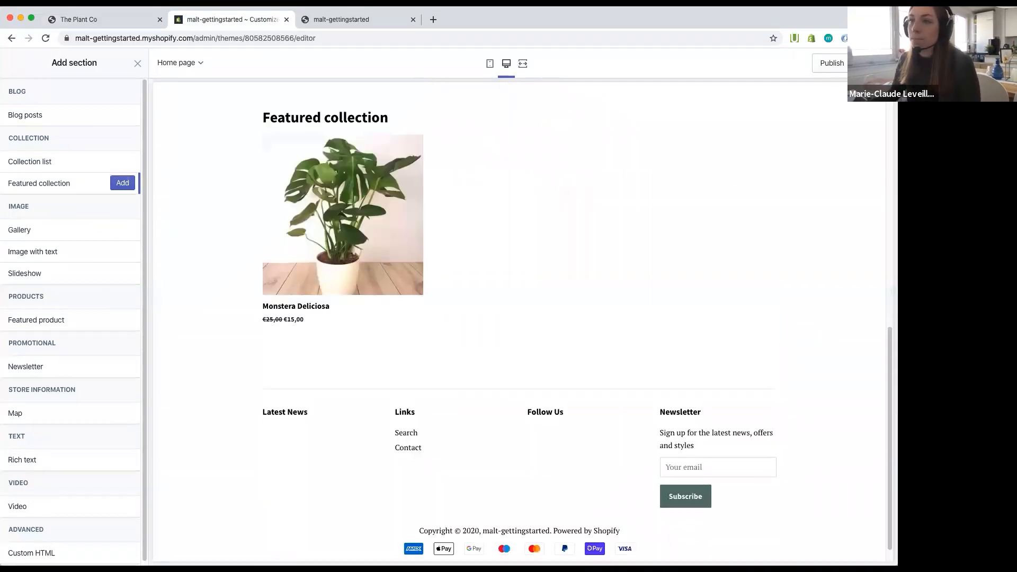
{"action": "left_click", "coordinate": [122, 184]}
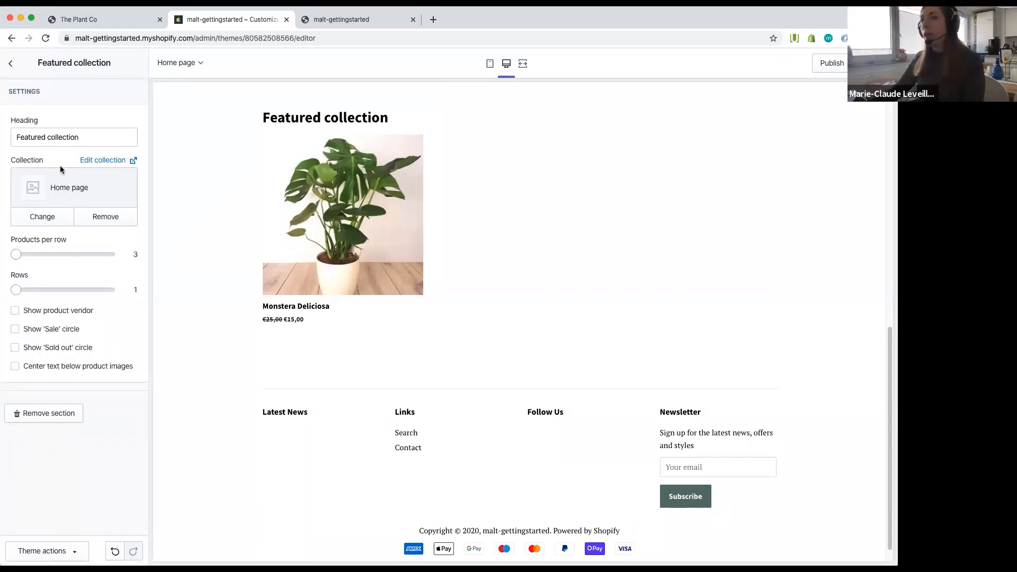
Step: Assign the Indoor Plants collection to the featured collection section and show 4 products per row
{"action": "left_click", "coordinate": [34, 219]}
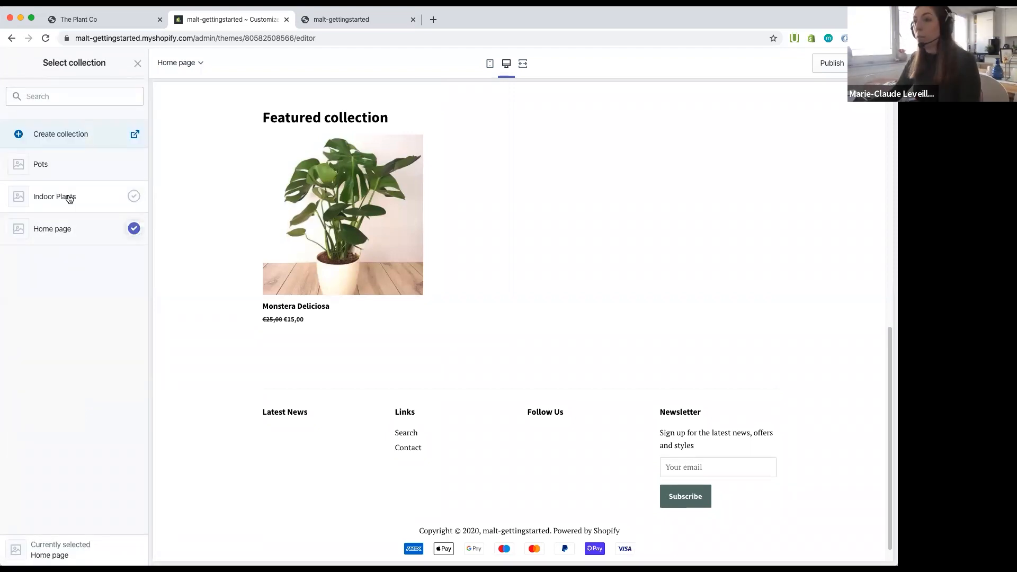
{"action": "left_click", "coordinate": [66, 196]}
{"action": "left_click", "coordinate": [125, 551]}
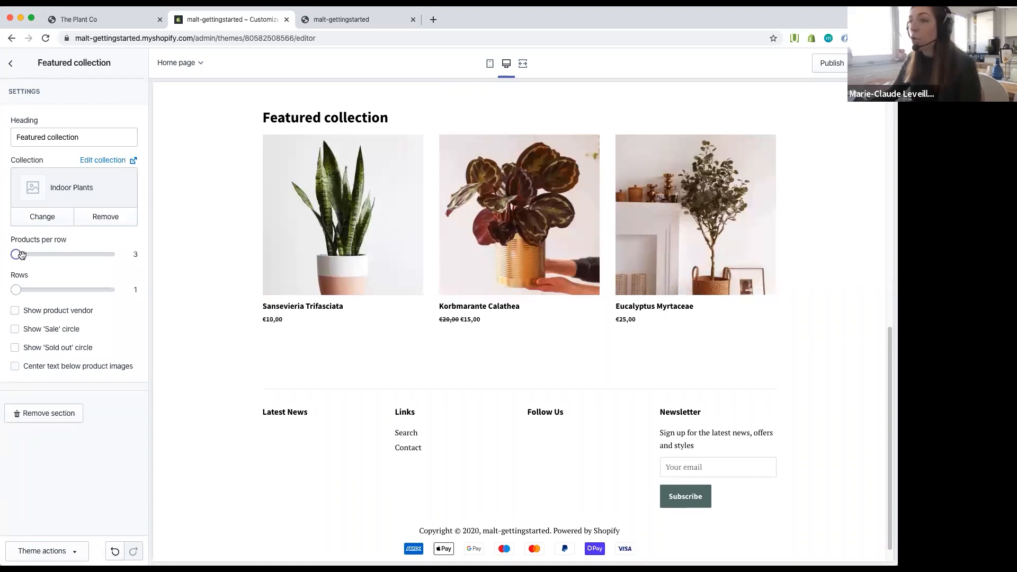
{"action": "left_click_drag", "start_coordinate": [34, 256], "coordinate": [47, 255]}
{"action": "right_click", "coordinate": [47, 256]}
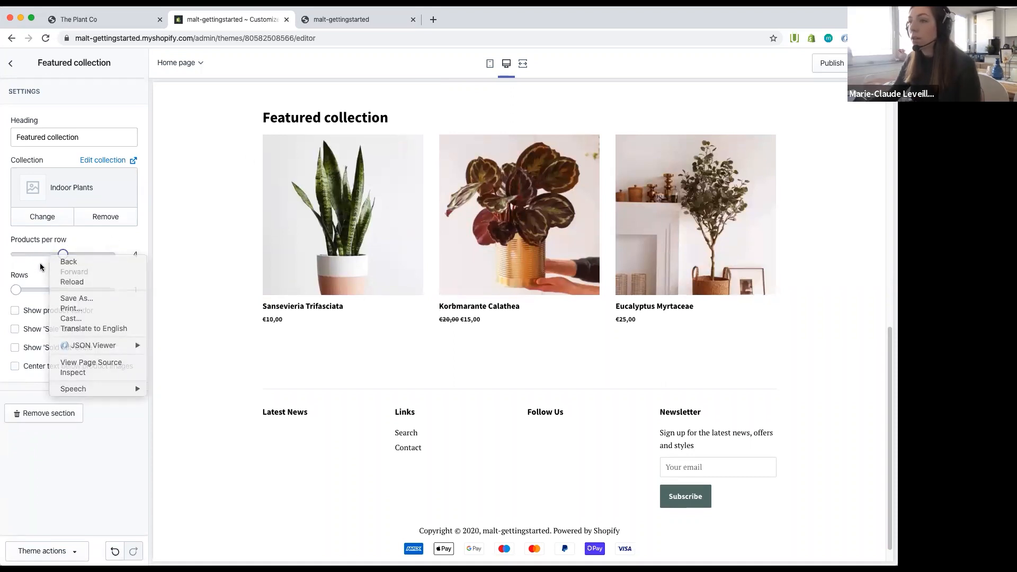
{"action": "left_click", "coordinate": [45, 270]}
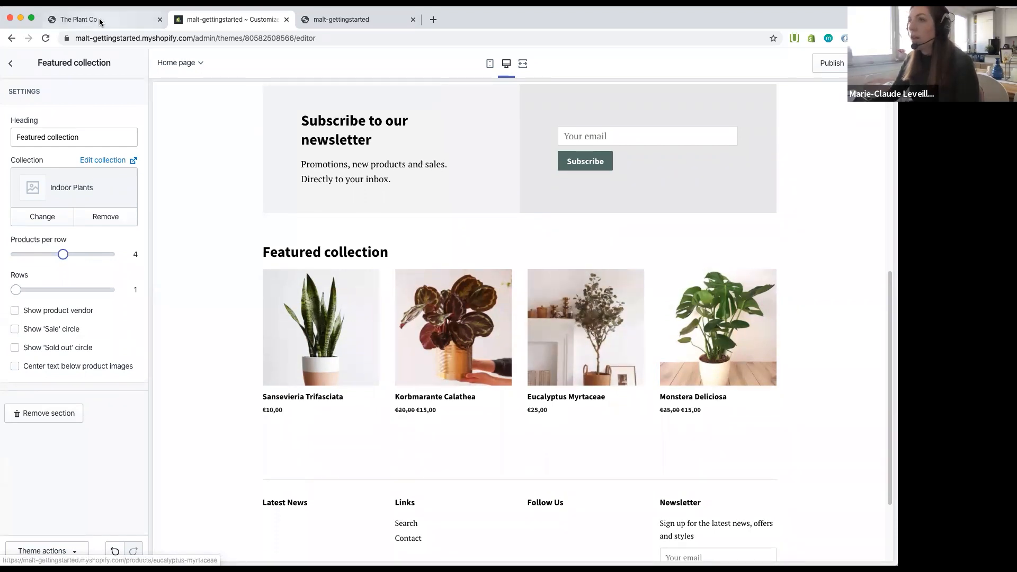
Step: Clear the Indoor Plants section's heading and center the text below its product images, matching the reference store
{"action": "left_click", "coordinate": [142, 26]}
{"action": "scroll", "coordinate": [369, 166], "scroll_direction": "up", "scroll_amount": 1}
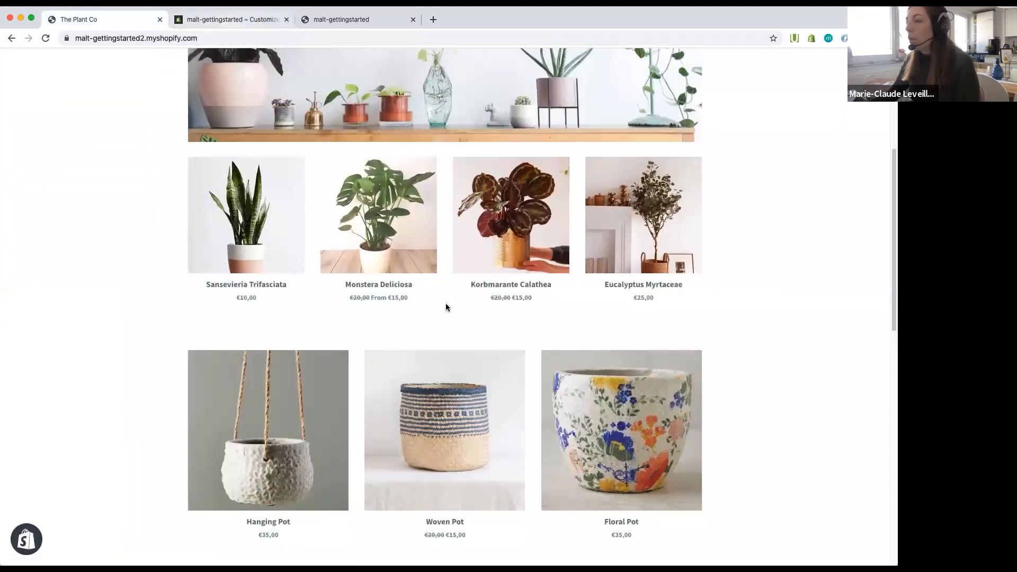
{"action": "scroll", "coordinate": [280, 220], "scroll_direction": "up", "scroll_amount": 3}
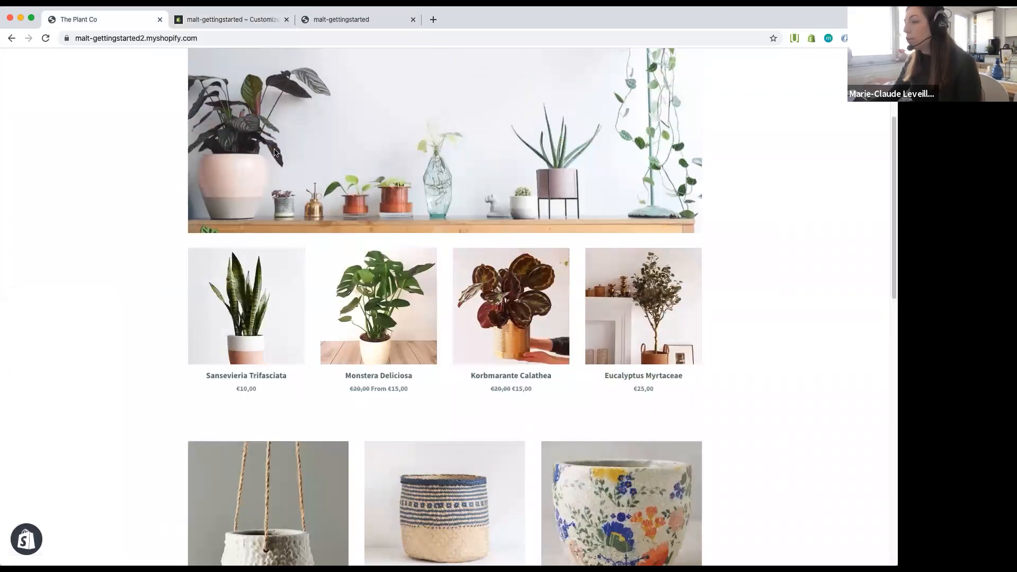
{"action": "left_click", "coordinate": [224, 22]}
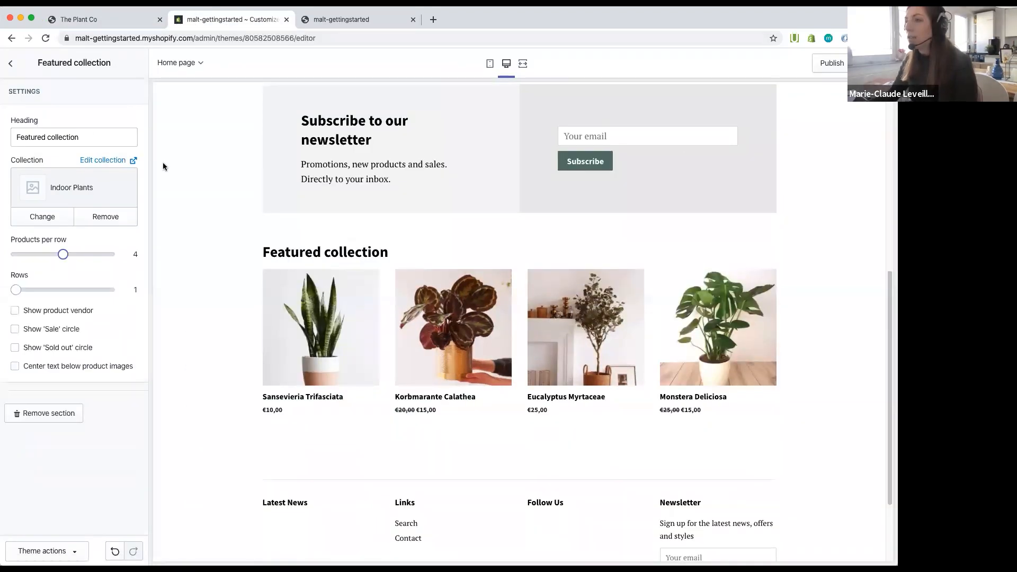
{"action": "triple_click", "coordinate": [51, 131]}
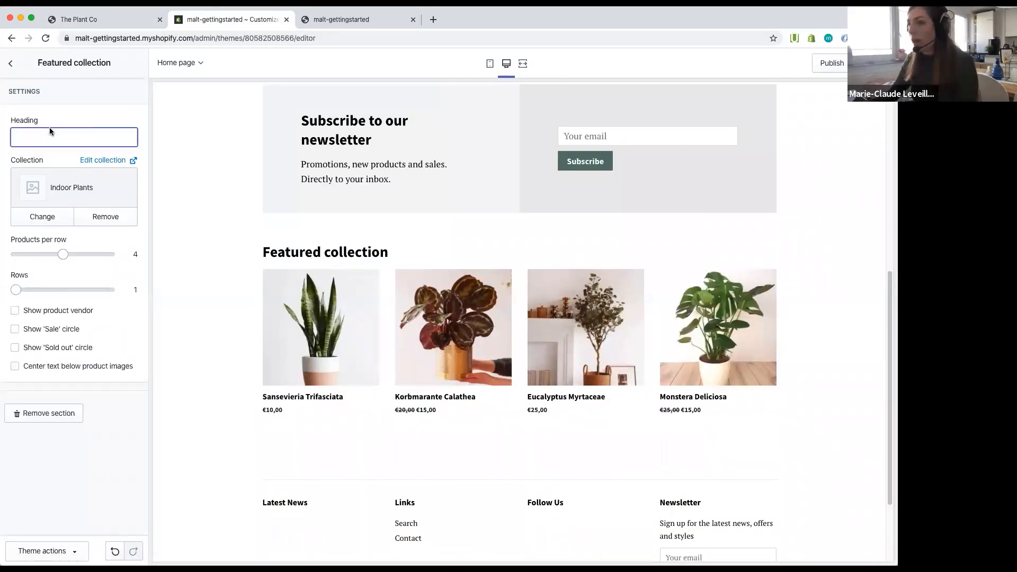
{"action": "scroll", "coordinate": [595, 410], "scroll_direction": "up", "scroll_amount": 2}
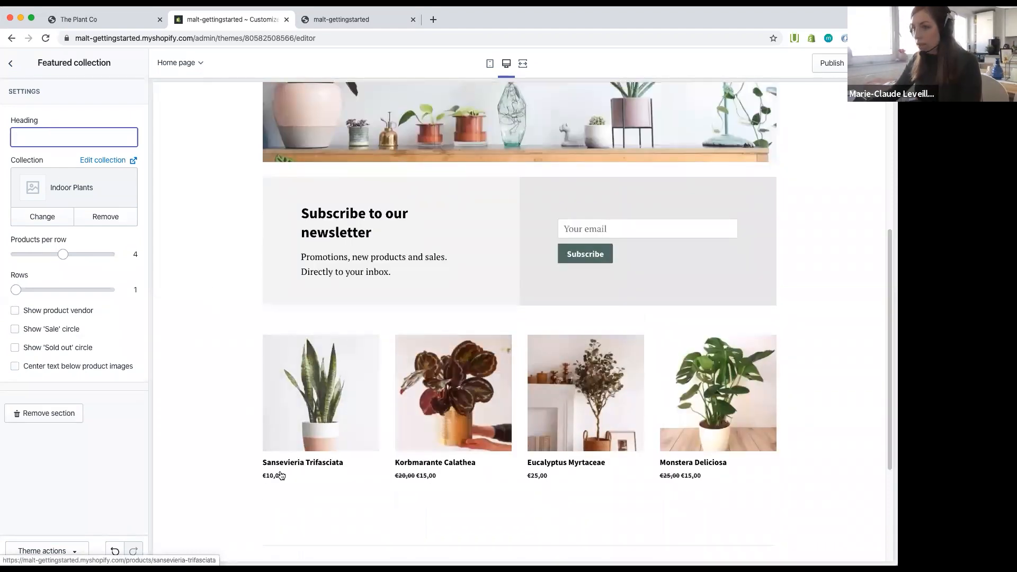
{"action": "left_click", "coordinate": [86, 369]}
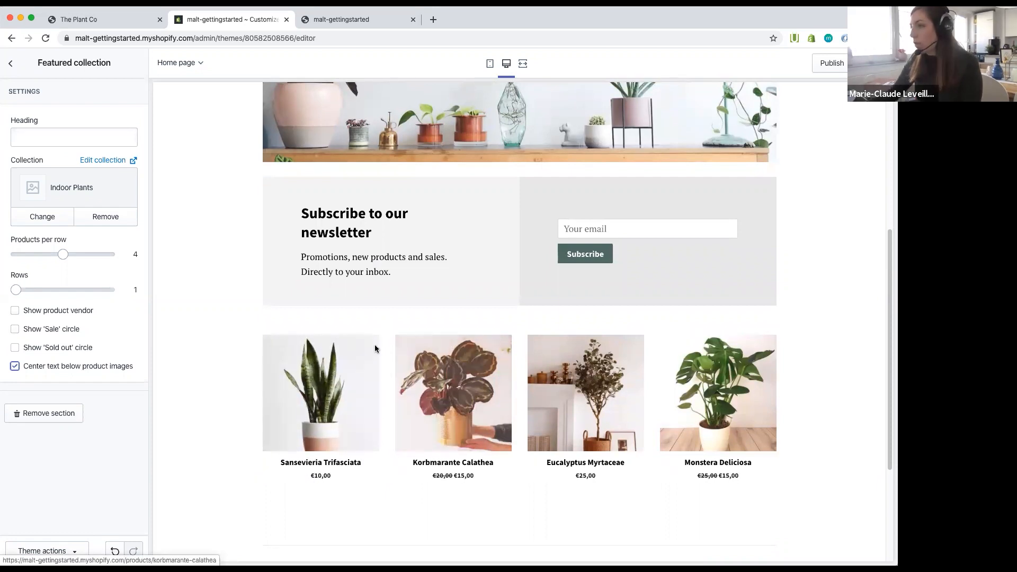
Step: Add a second Featured collection section to the home page, using the reference store's pots row as a guide
{"action": "left_click", "coordinate": [10, 64]}
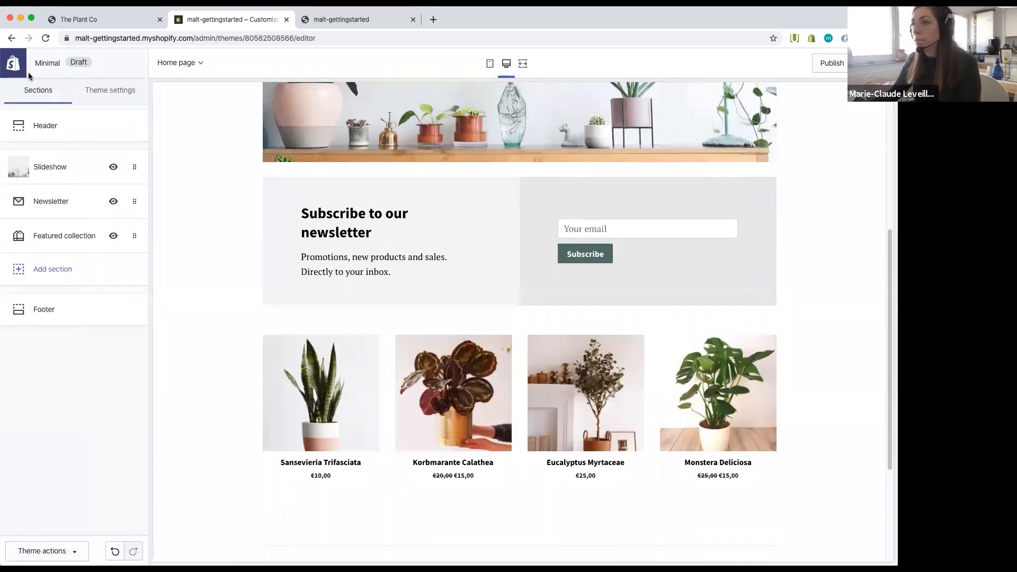
{"action": "left_click", "coordinate": [69, 270]}
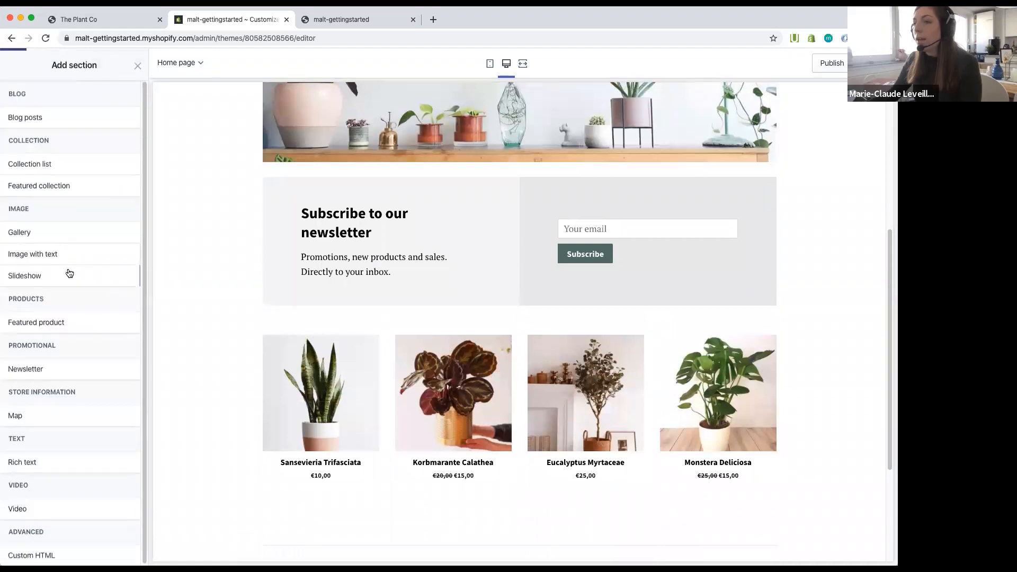
{"action": "mouse_move", "coordinate": [55, 182]}
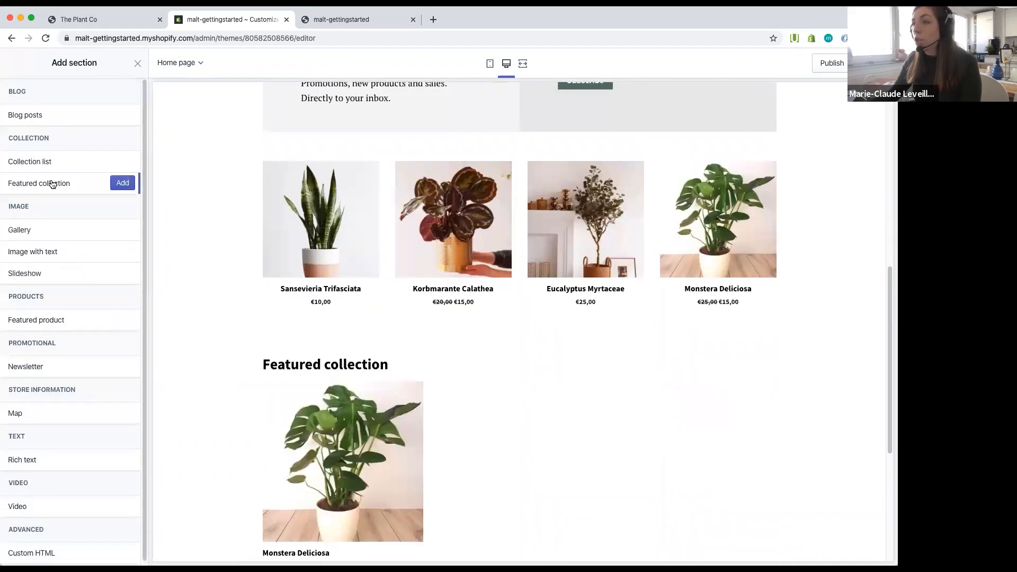
{"action": "left_click", "coordinate": [84, 20]}
{"action": "scroll", "coordinate": [582, 434], "scroll_direction": "down", "scroll_amount": 3}
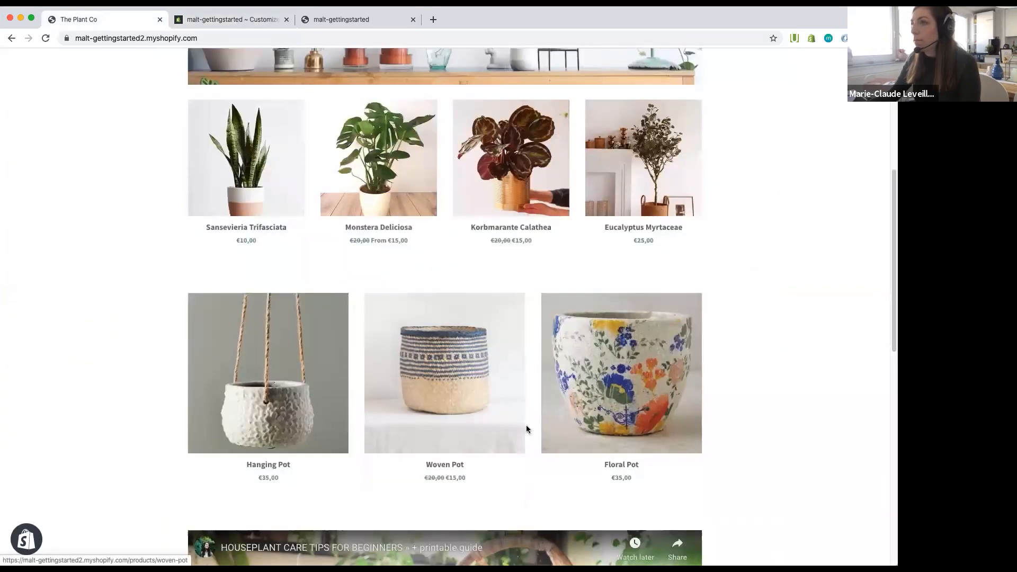
{"action": "left_click", "coordinate": [256, 21]}
{"action": "left_click", "coordinate": [123, 183]}
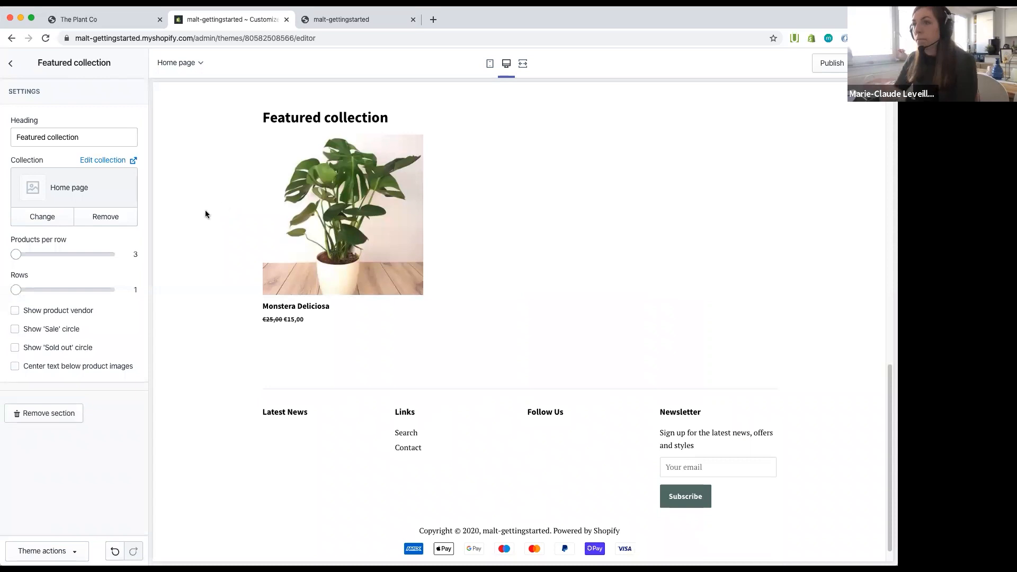
Step: Assign the Pots collection to the second featured collection section
{"action": "left_click", "coordinate": [42, 217]}
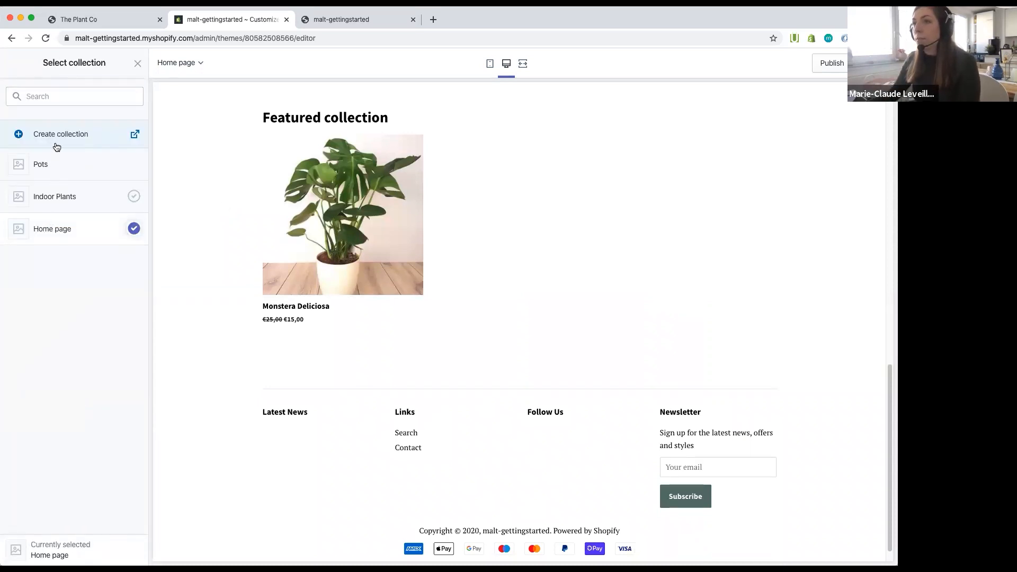
{"action": "left_click", "coordinate": [58, 163]}
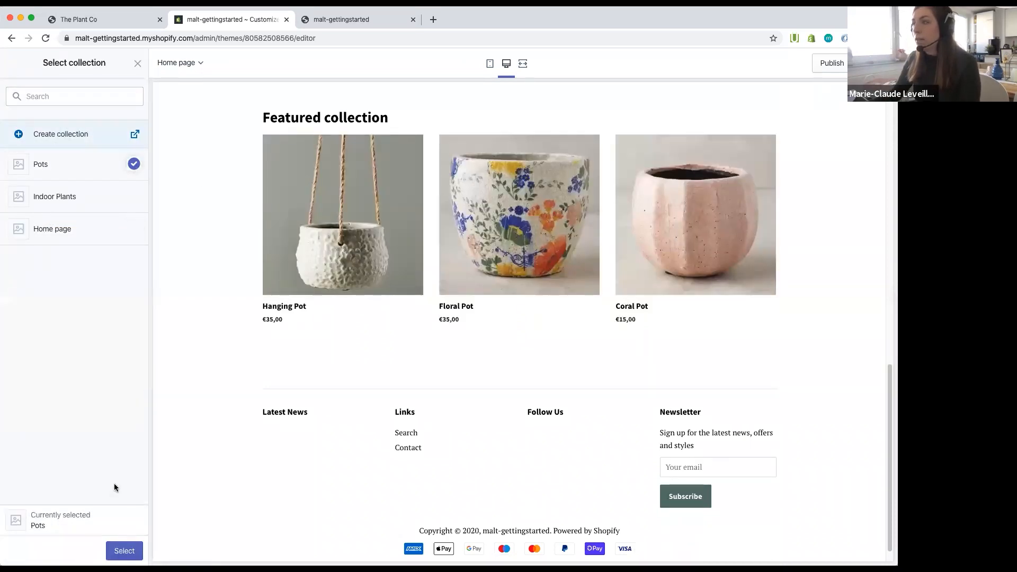
{"action": "scroll", "coordinate": [500, 331], "scroll_direction": "up", "scroll_amount": 3}
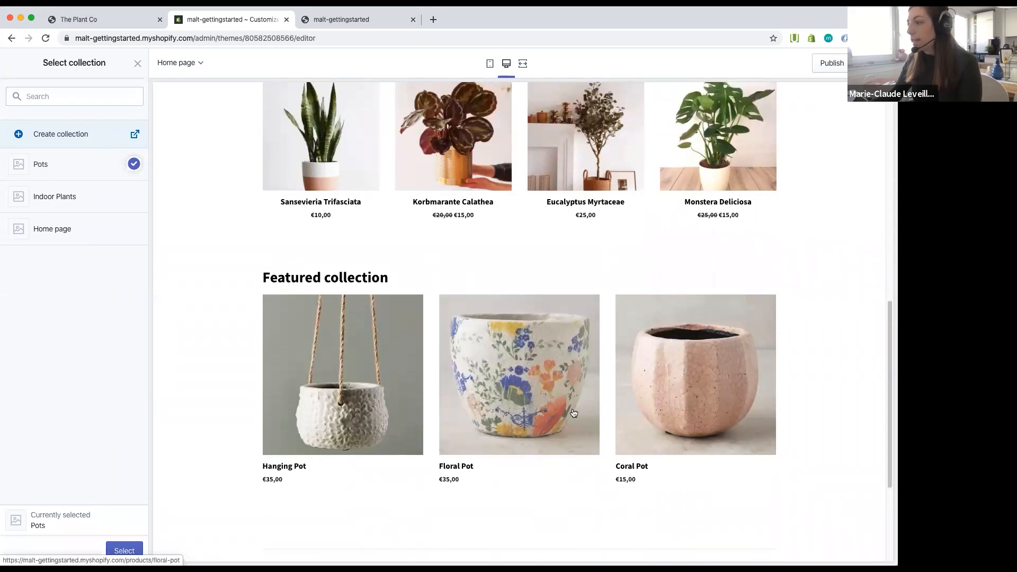
{"action": "left_click", "coordinate": [124, 552]}
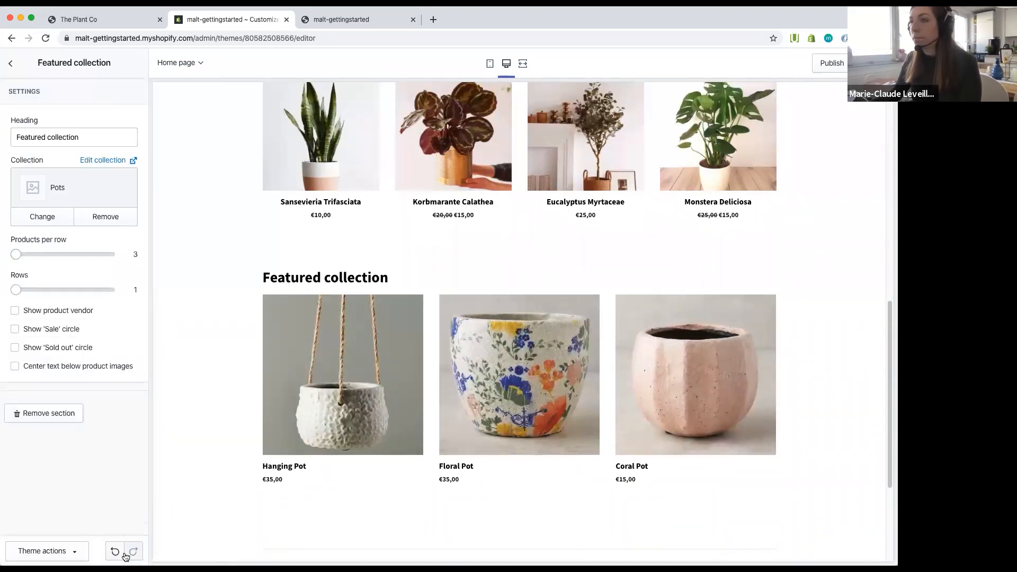
Step: Clear the Pots featured collection section's heading and center the text below its product images
{"action": "scroll", "coordinate": [343, 376], "scroll_direction": "up", "scroll_amount": 1}
{"action": "left_click_drag", "start_coordinate": [96, 136], "coordinate": [11, 137]}
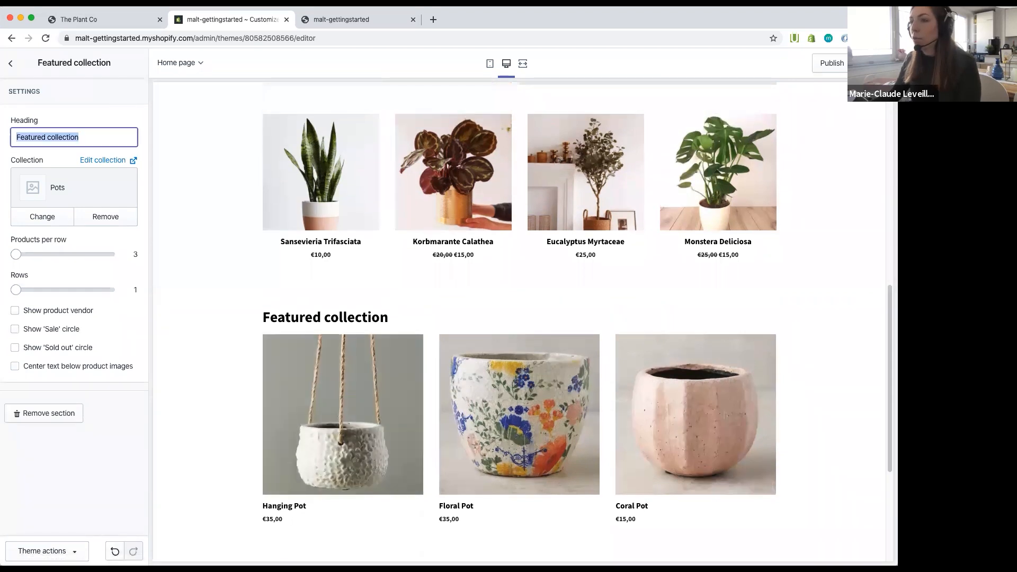
{"action": "key", "text": "BackSpace"}
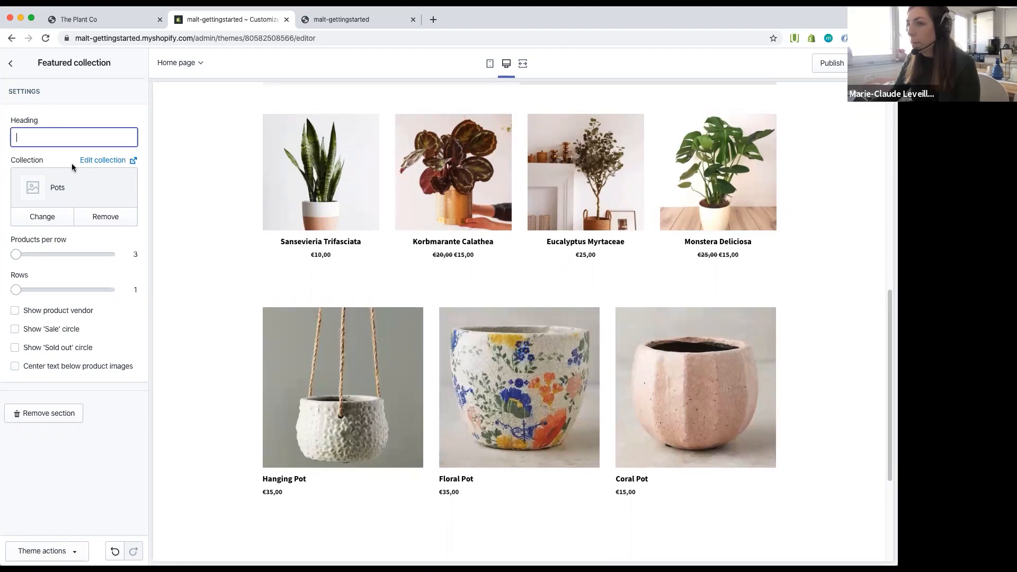
{"action": "left_click", "coordinate": [80, 366]}
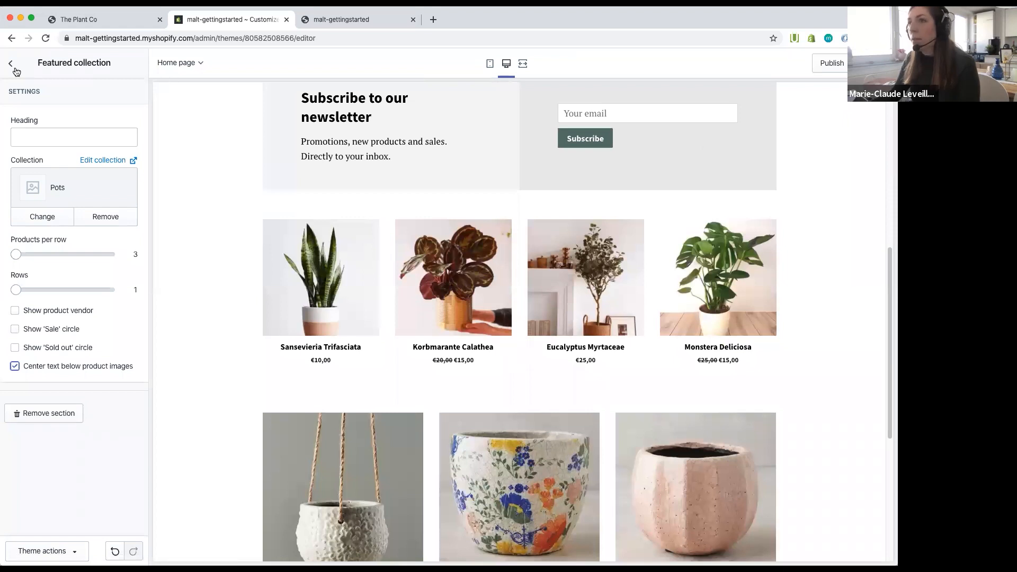
{"action": "left_click", "coordinate": [11, 65]}
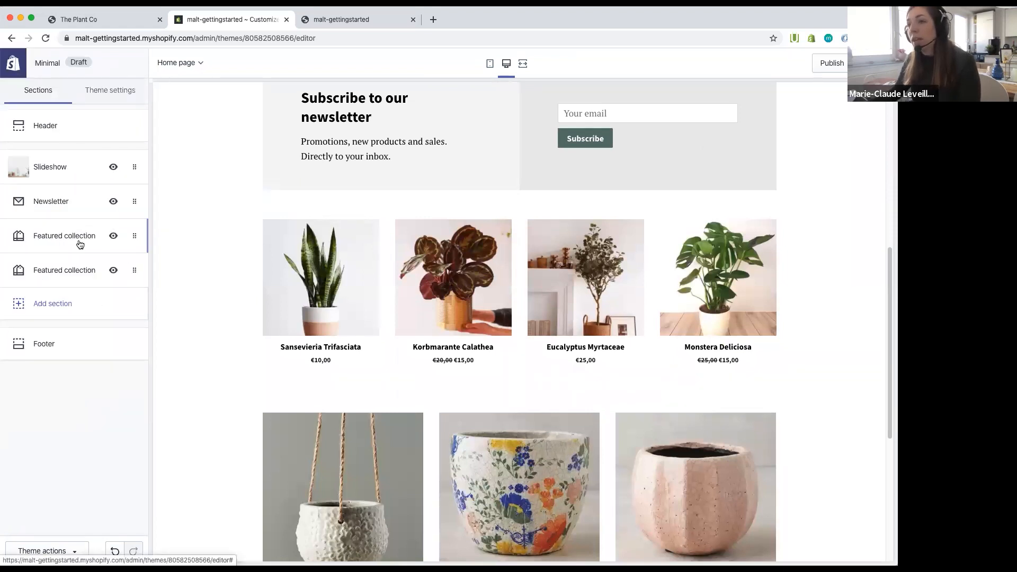
Step: Reorder the home page sections so the Newsletter sits below both Featured collection sections
{"action": "scroll", "coordinate": [511, 175], "scroll_direction": "up", "scroll_amount": 4}
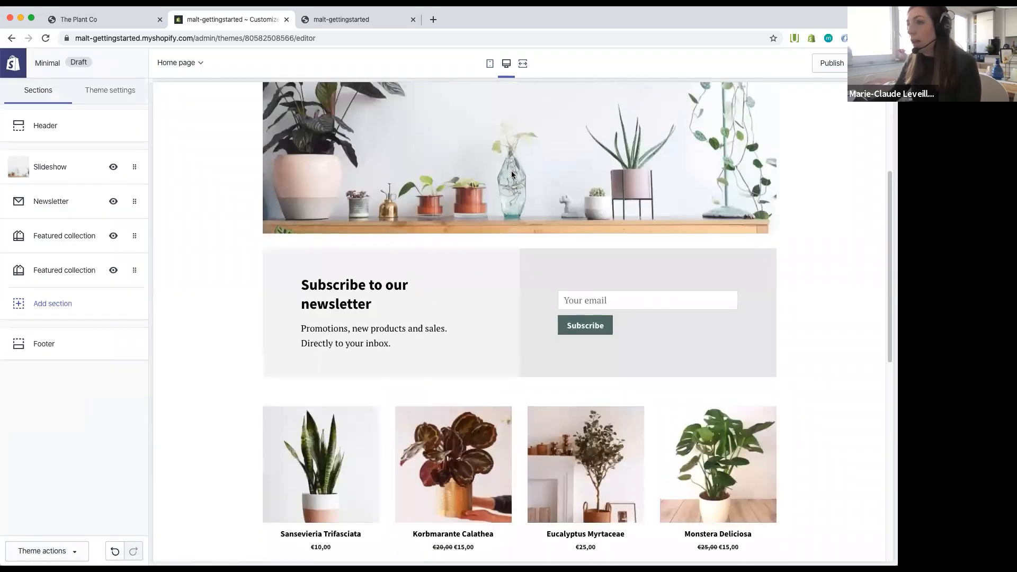
{"action": "scroll", "coordinate": [512, 175], "scroll_direction": "up", "scroll_amount": 1}
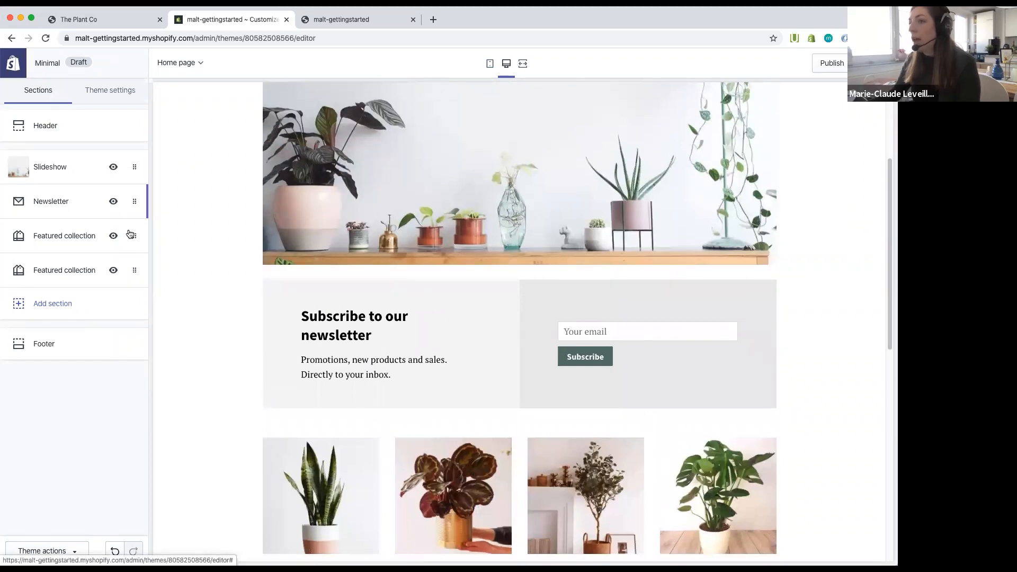
{"action": "left_click_drag", "start_coordinate": [136, 208], "coordinate": [134, 193]}
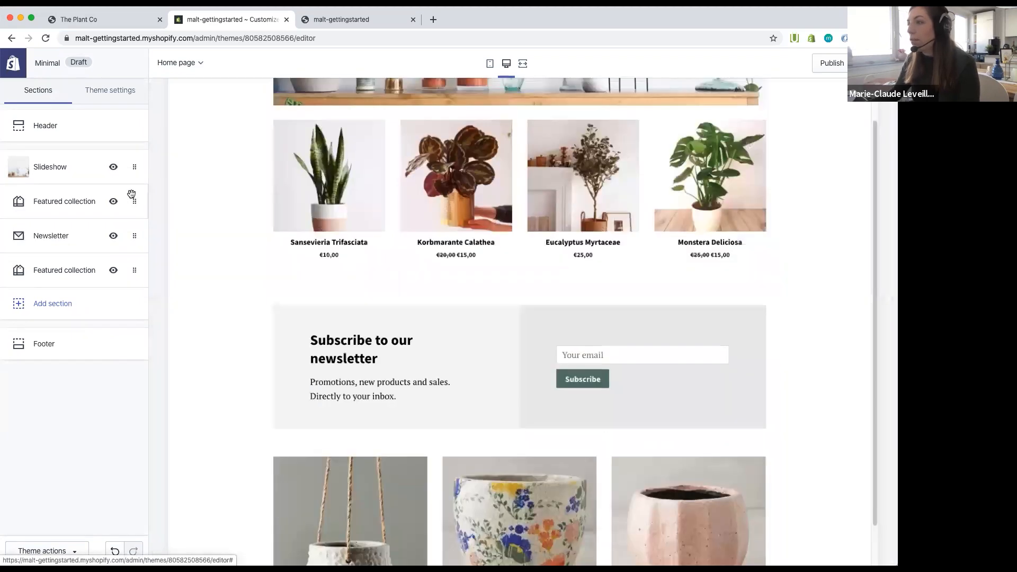
{"action": "left_click_drag", "start_coordinate": [134, 272], "coordinate": [134, 236]}
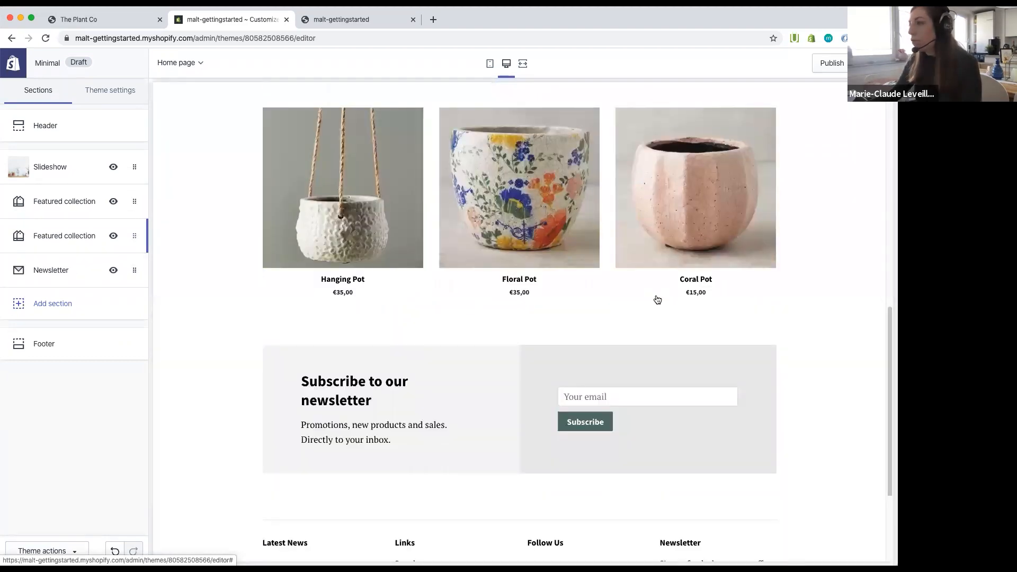
{"action": "scroll", "coordinate": [655, 300], "scroll_direction": "up", "scroll_amount": 6}
{"action": "scroll", "coordinate": [657, 297], "scroll_direction": "down", "scroll_amount": 11}
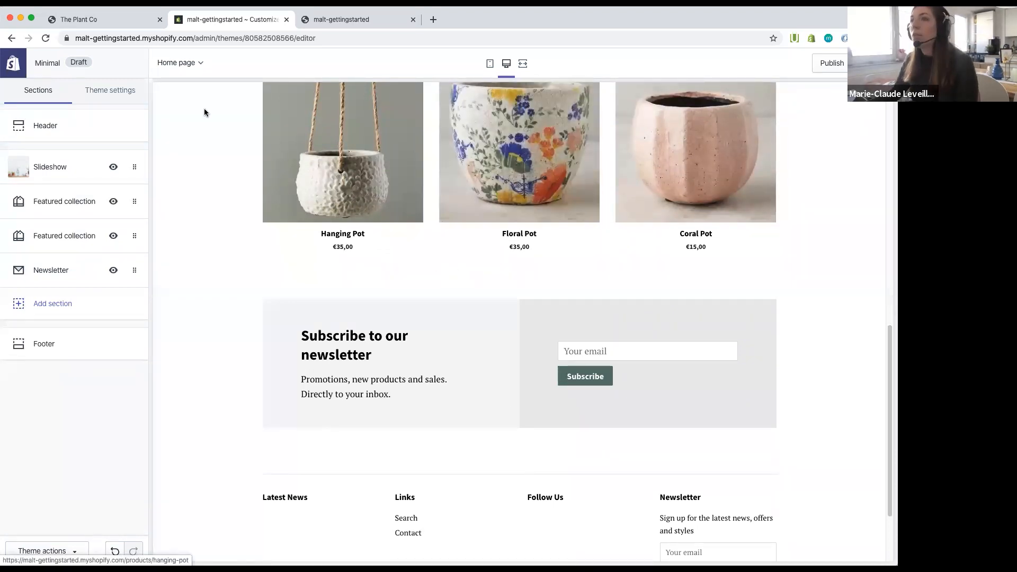
Step: Add a Video section to the home page, using the reference store's layout below its pots row as a guide
{"action": "left_click", "coordinate": [79, 19]}
{"action": "scroll", "coordinate": [535, 360], "scroll_direction": "down", "scroll_amount": 6}
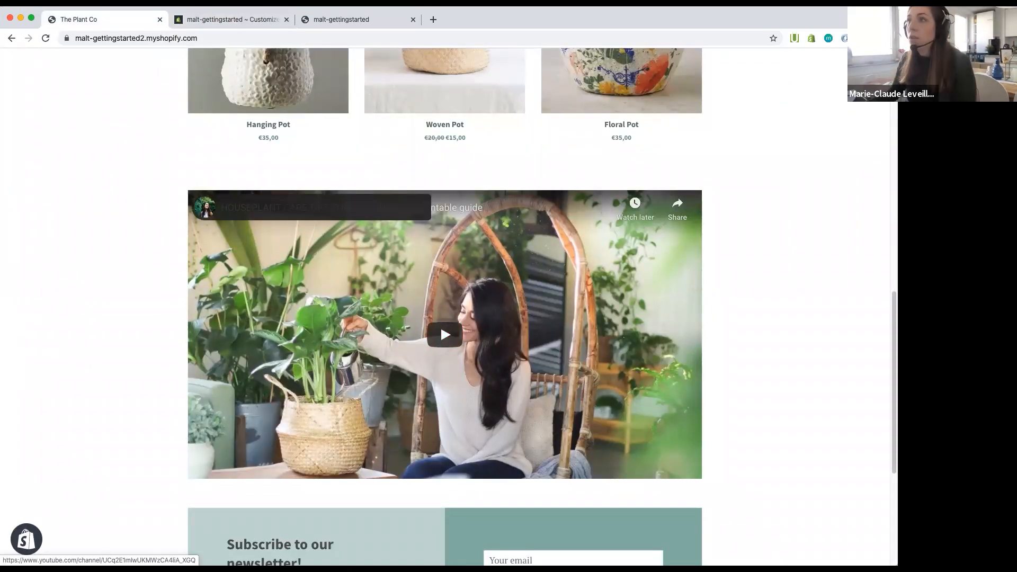
{"action": "left_click", "coordinate": [229, 21]}
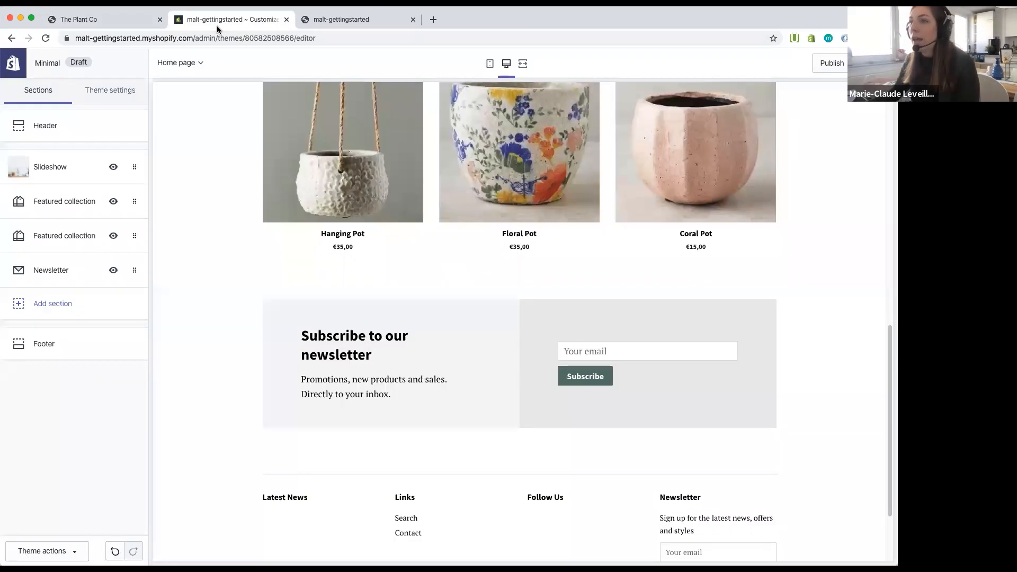
{"action": "left_click", "coordinate": [58, 306]}
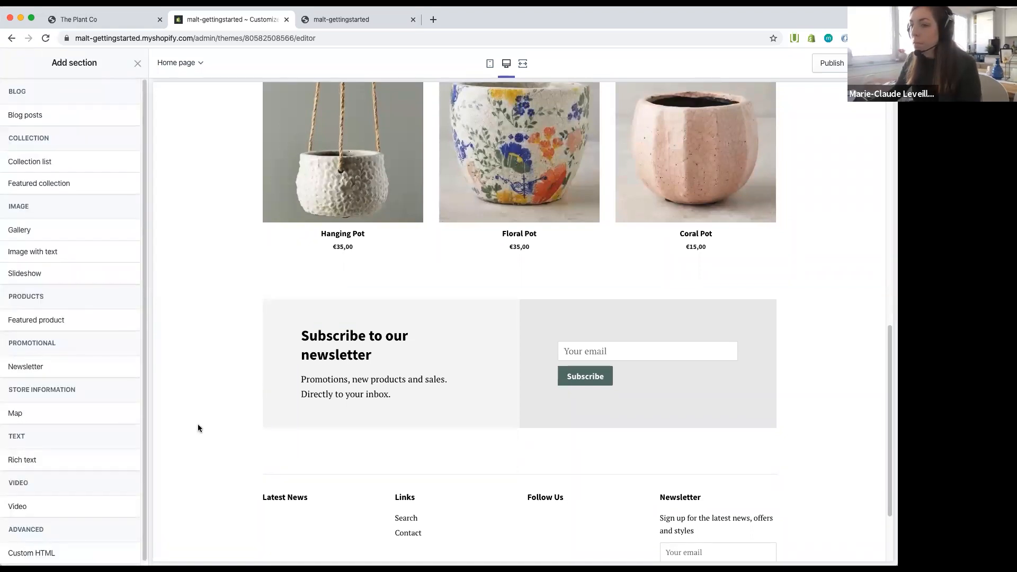
{"action": "scroll", "coordinate": [106, 450], "scroll_direction": "down", "scroll_amount": 1}
{"action": "mouse_move", "coordinate": [30, 510]}
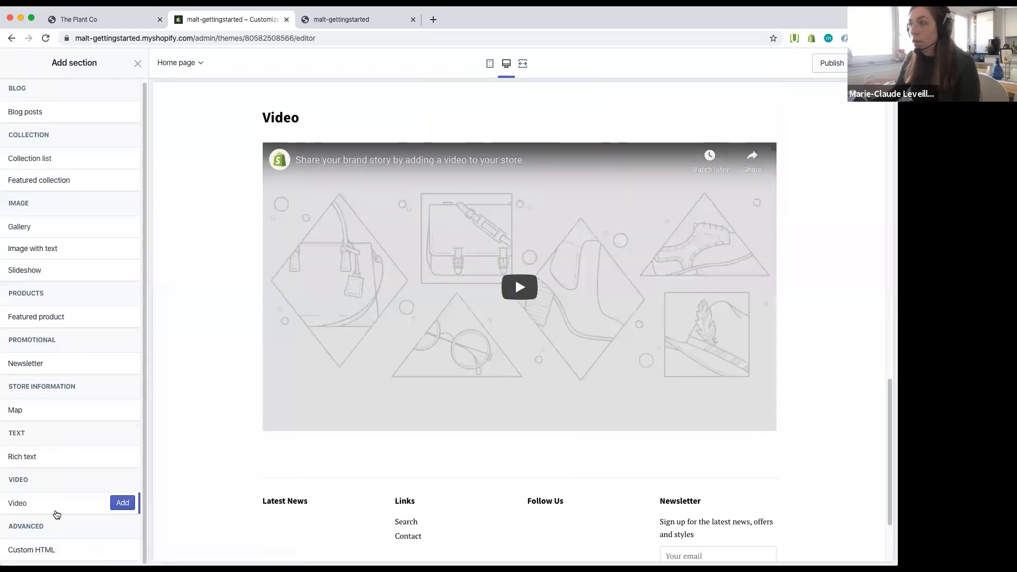
{"action": "left_click", "coordinate": [134, 506]}
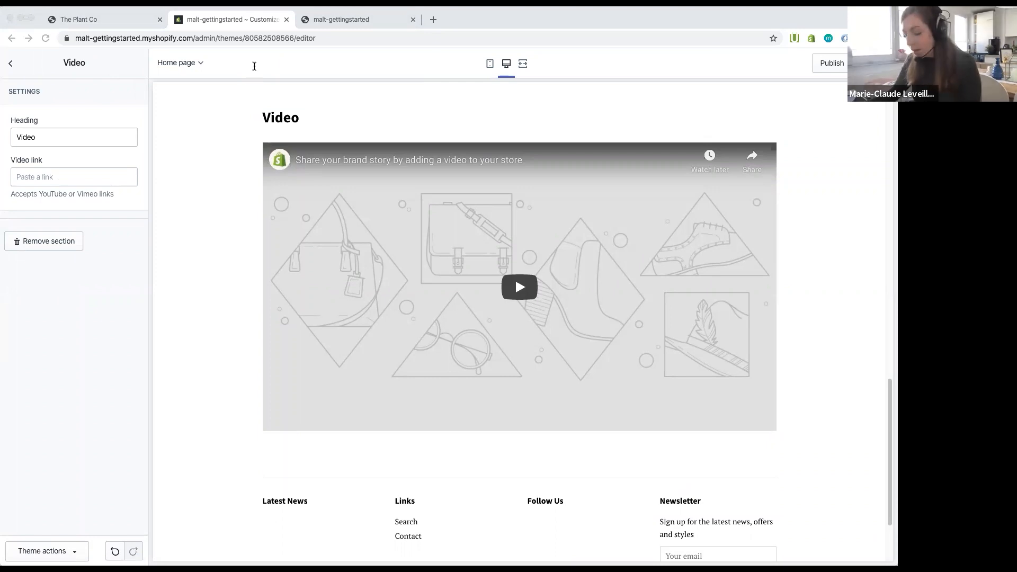
Step: Clear the Video section's heading
{"action": "left_click", "coordinate": [816, 152]}
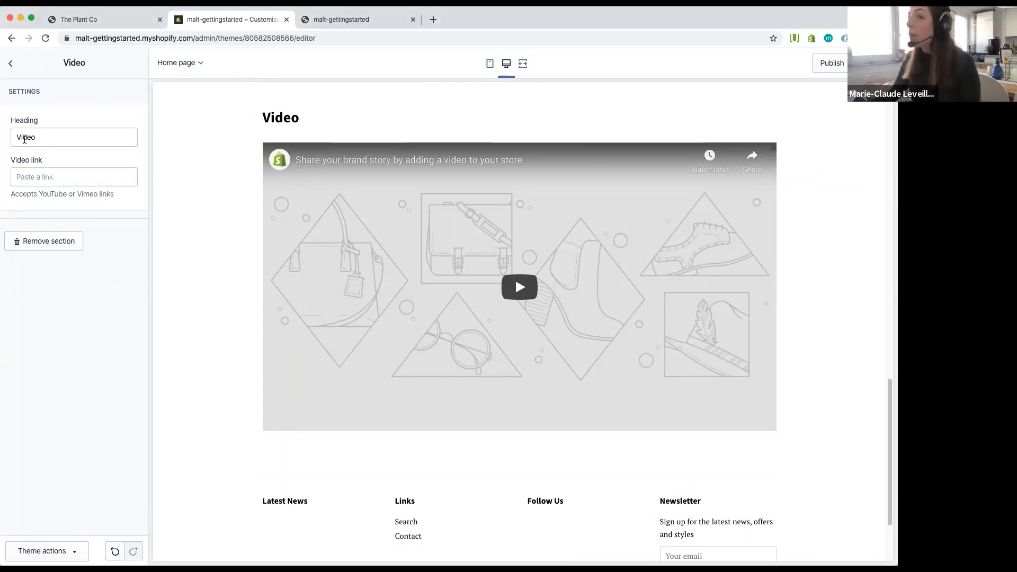
{"action": "double_click", "coordinate": [100, 144]}
{"action": "key", "text": "BackSpace"}
Step: Compare the footer with the reference store's and remove the News content block from it
{"action": "left_click", "coordinate": [85, 19]}
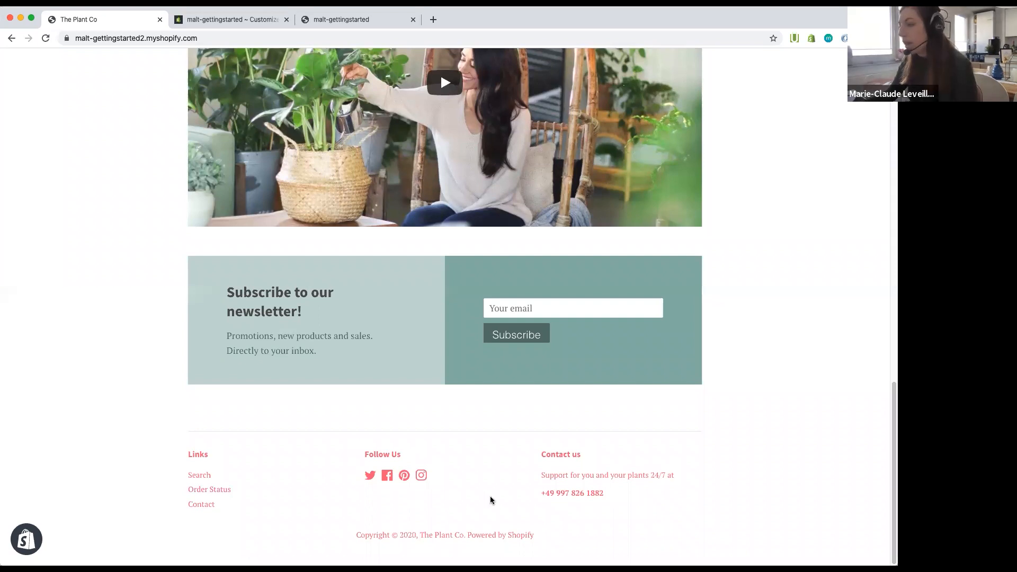
{"action": "left_click", "coordinate": [239, 21]}
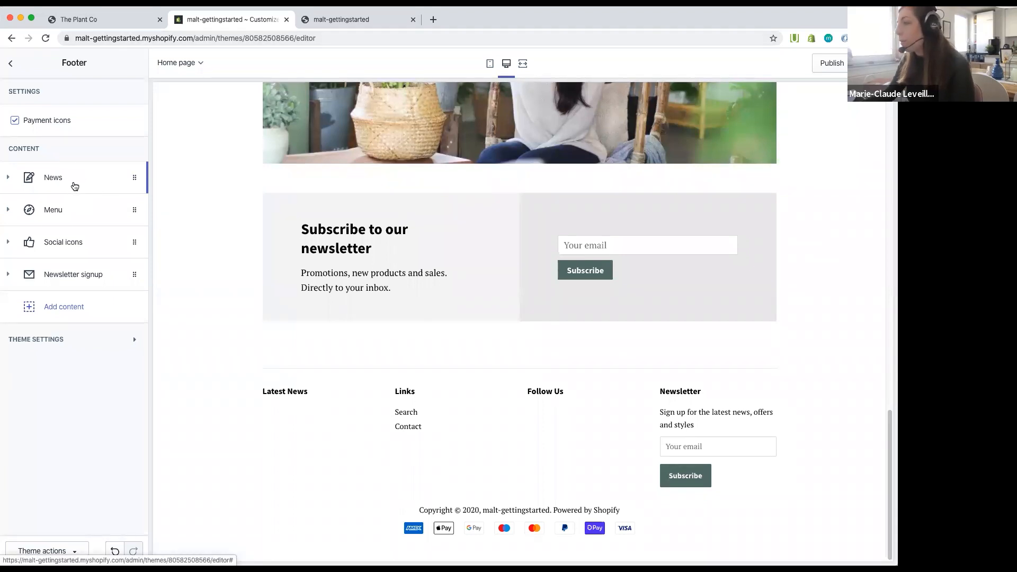
{"action": "left_click", "coordinate": [91, 178]}
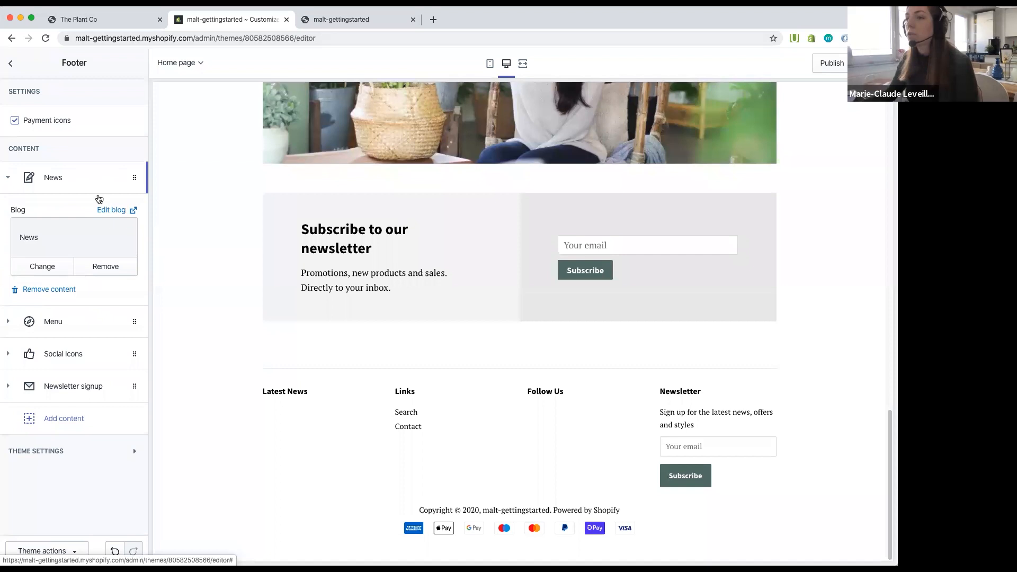
{"action": "left_click", "coordinate": [69, 290]}
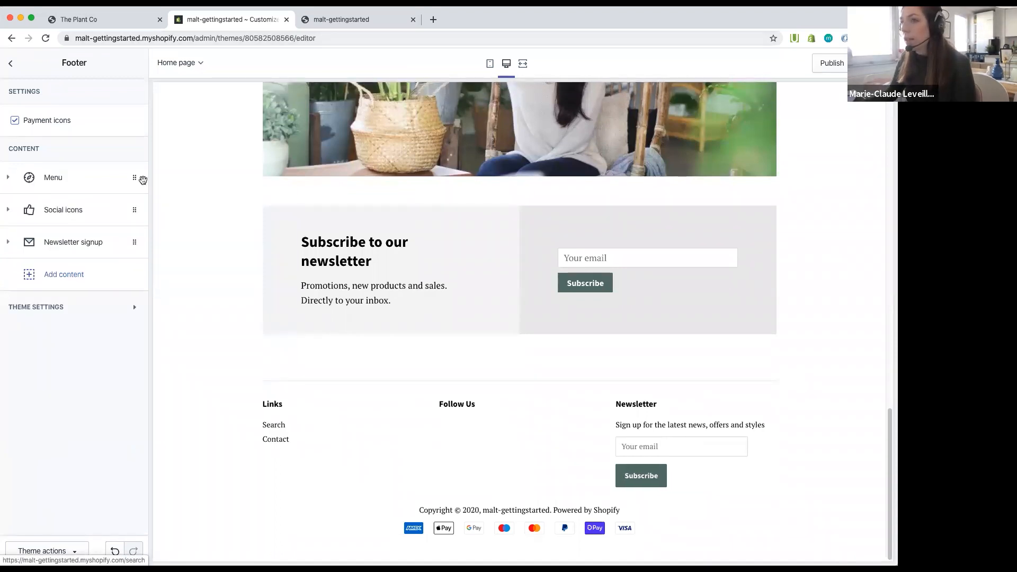
Step: Examine the footer's Menu and Social icons content settings and review the home page preview
{"action": "left_click", "coordinate": [77, 190]}
{"action": "left_click", "coordinate": [77, 189]}
{"action": "left_click", "coordinate": [76, 190]}
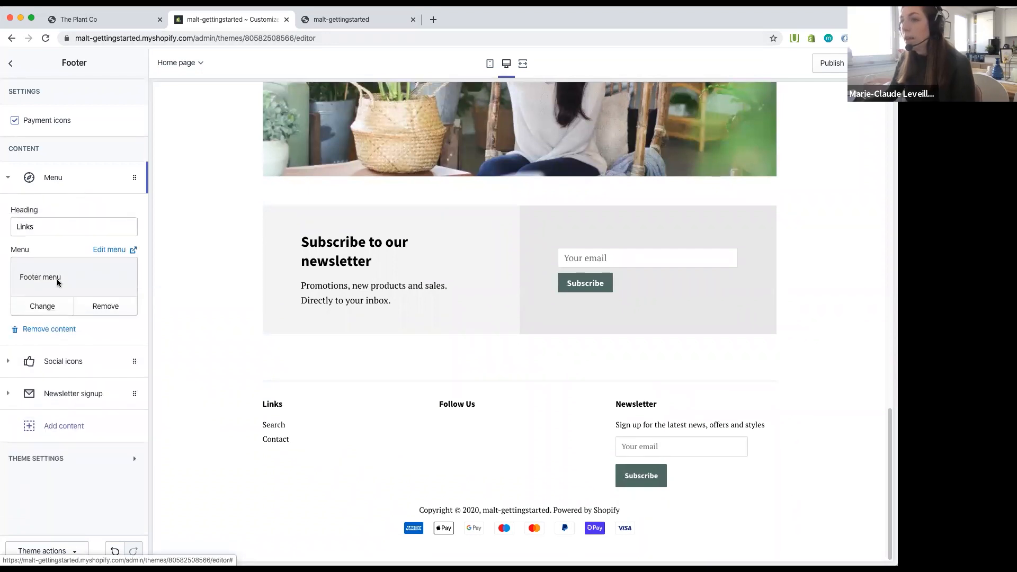
{"action": "triple_click", "coordinate": [42, 275]}
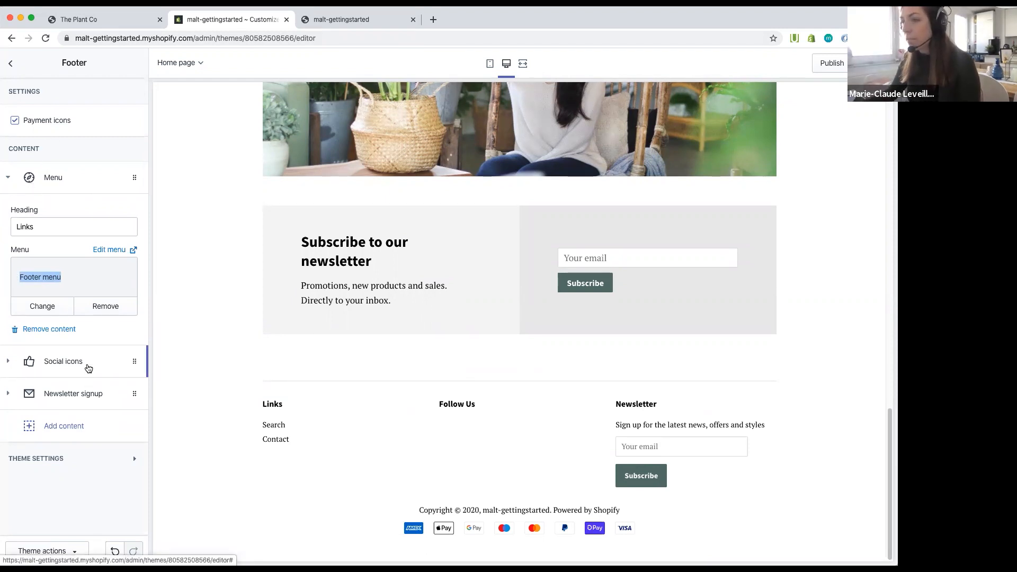
{"action": "left_click", "coordinate": [88, 367]}
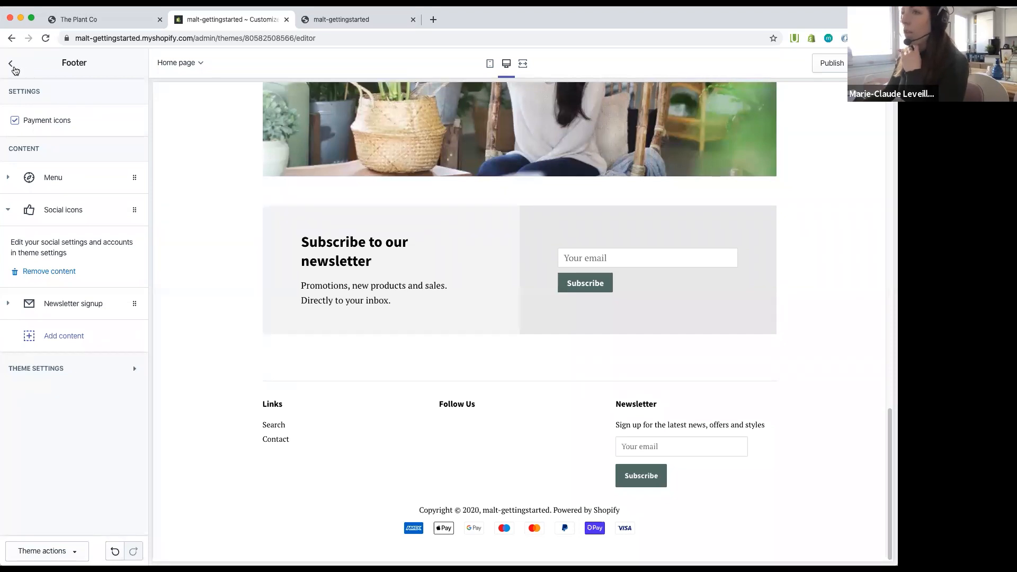
{"action": "left_click", "coordinate": [11, 63]}
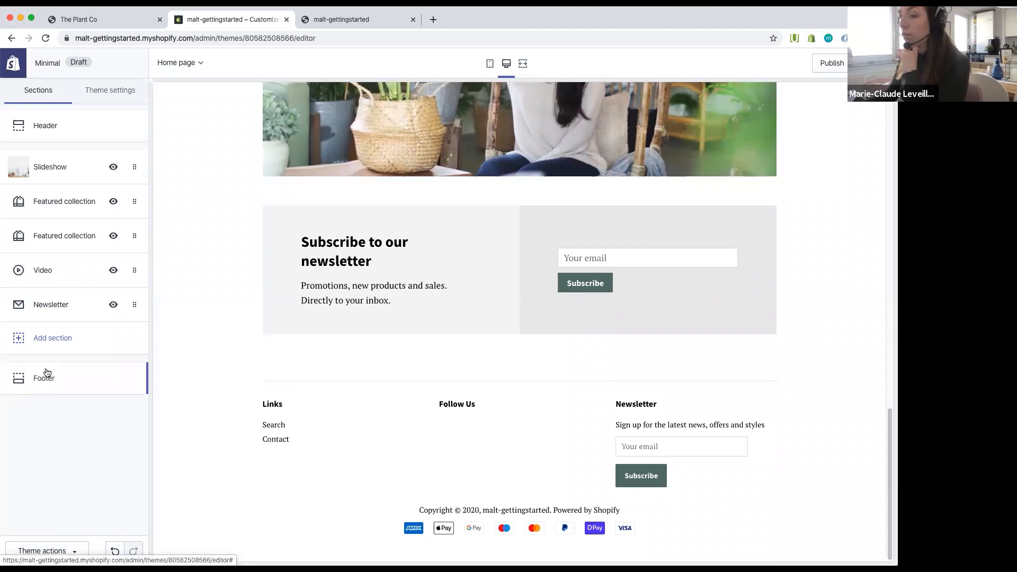
{"action": "scroll", "coordinate": [459, 235], "scroll_direction": "up", "scroll_amount": 20}
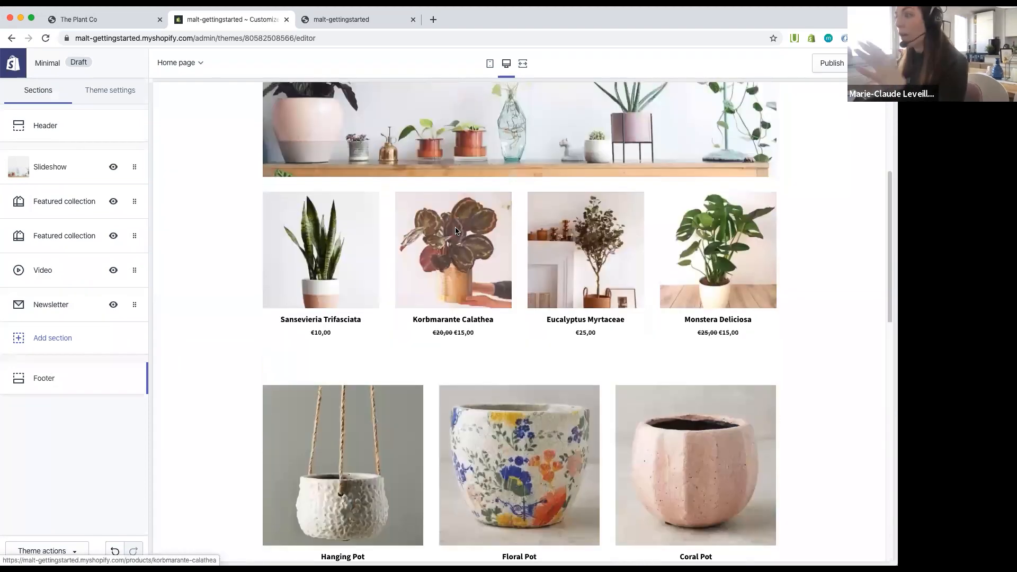
{"action": "scroll", "coordinate": [453, 227], "scroll_direction": "up", "scroll_amount": 3}
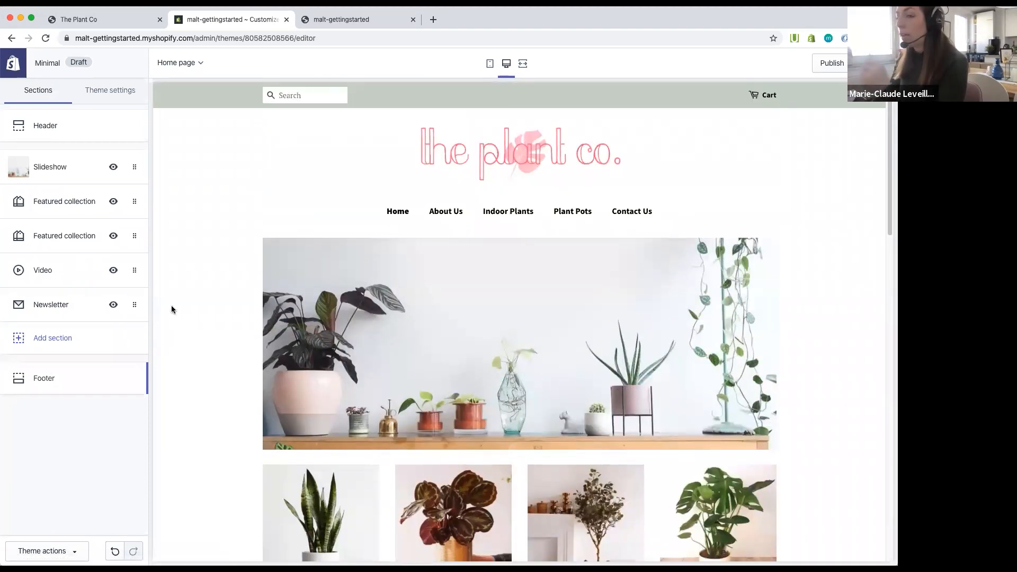
{"action": "left_click", "coordinate": [117, 91]}
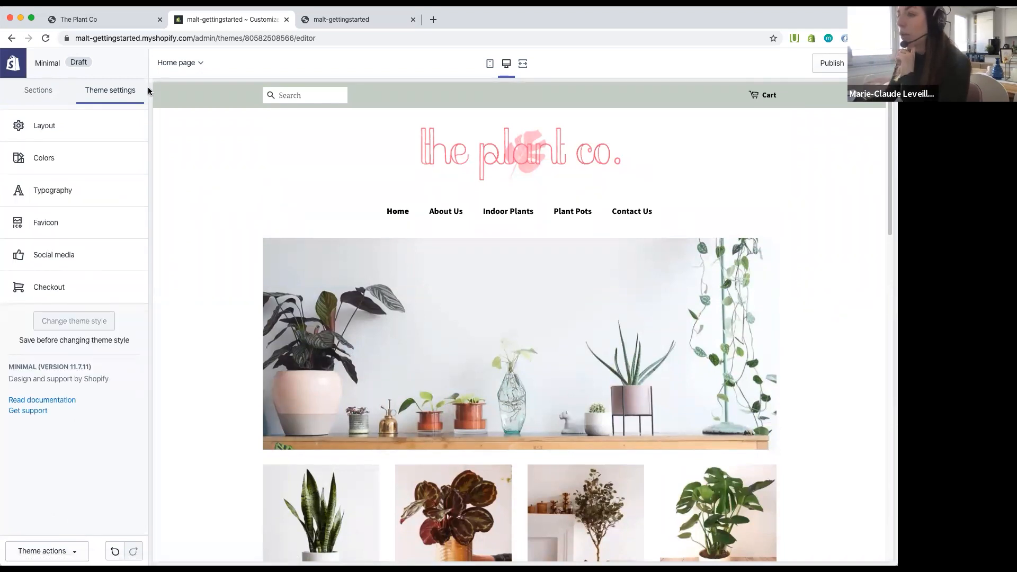
{"action": "left_click", "coordinate": [68, 259]}
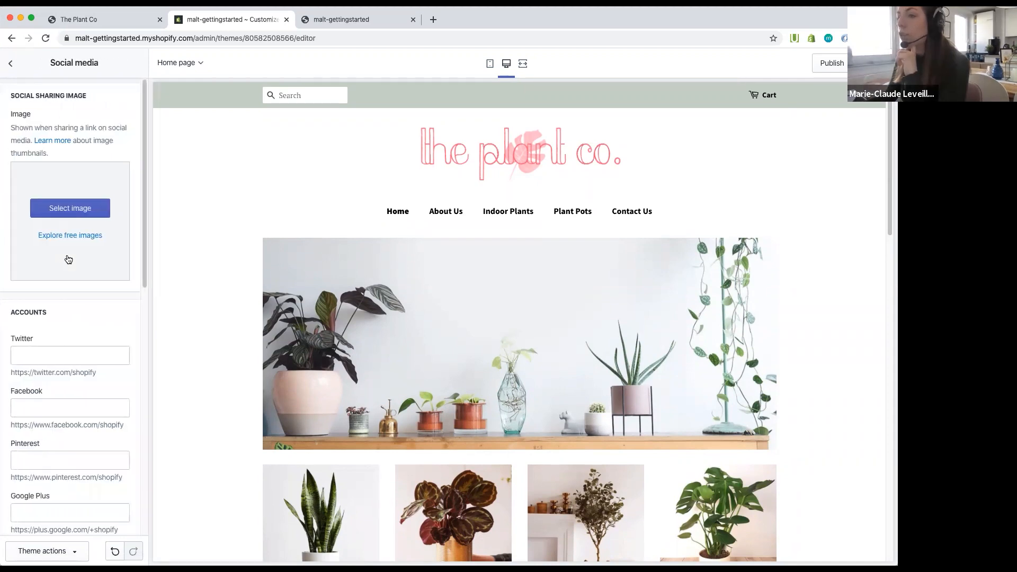
{"action": "scroll", "coordinate": [69, 259], "scroll_direction": "down", "scroll_amount": 3}
{"action": "scroll", "coordinate": [474, 402], "scroll_direction": "down", "scroll_amount": 5}
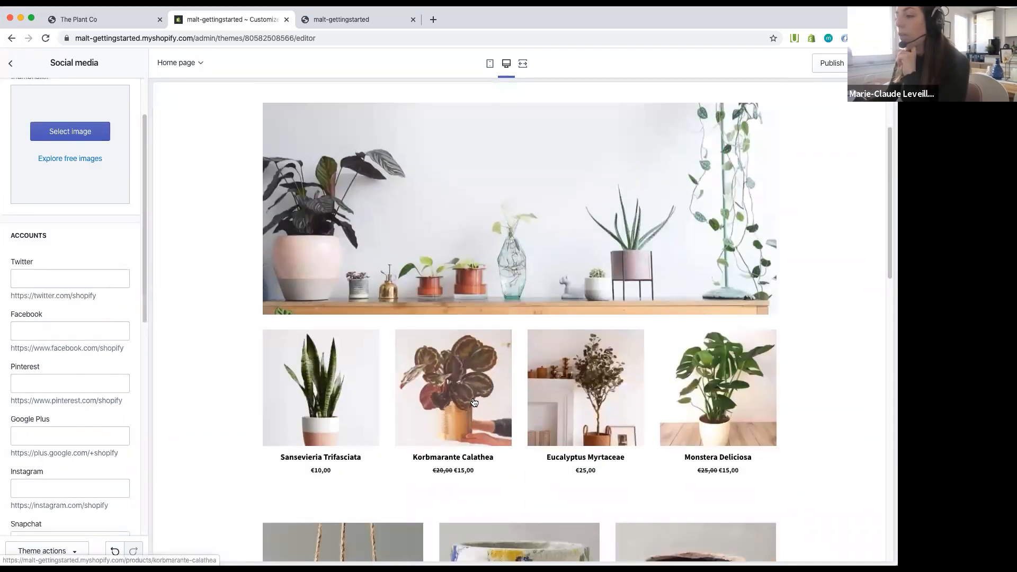
{"action": "scroll", "coordinate": [475, 403], "scroll_direction": "down", "scroll_amount": 15}
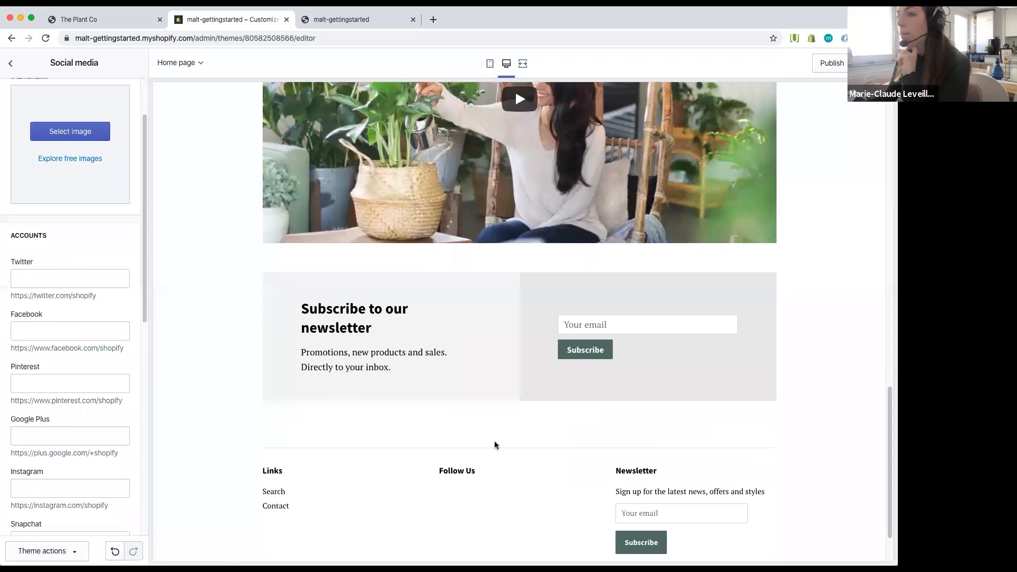
{"action": "scroll", "coordinate": [87, 271], "scroll_direction": "down", "scroll_amount": 1}
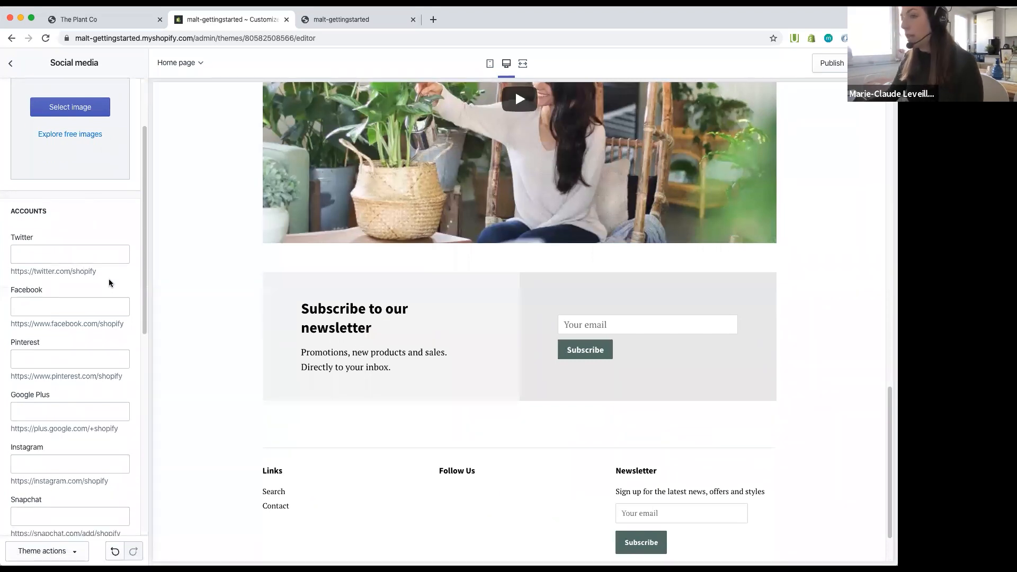
{"action": "left_click_drag", "start_coordinate": [110, 272], "coordinate": [4, 271]}
{"action": "key", "text": "ctrl+c"}
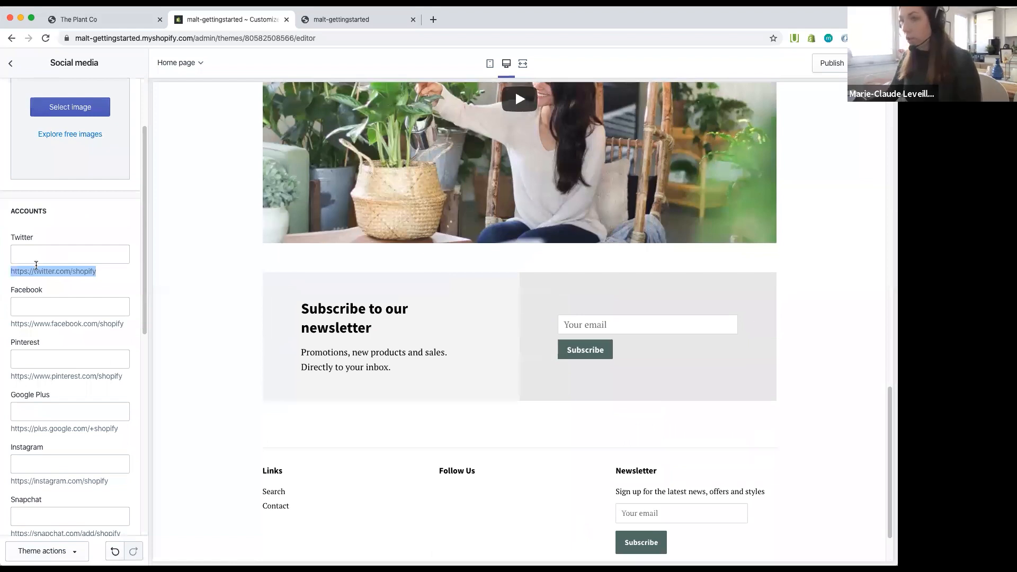
{"action": "left_click", "coordinate": [39, 256]}
{"action": "key", "text": "ctrl+v"}
{"action": "left_click_drag", "start_coordinate": [128, 325], "coordinate": [10, 325]}
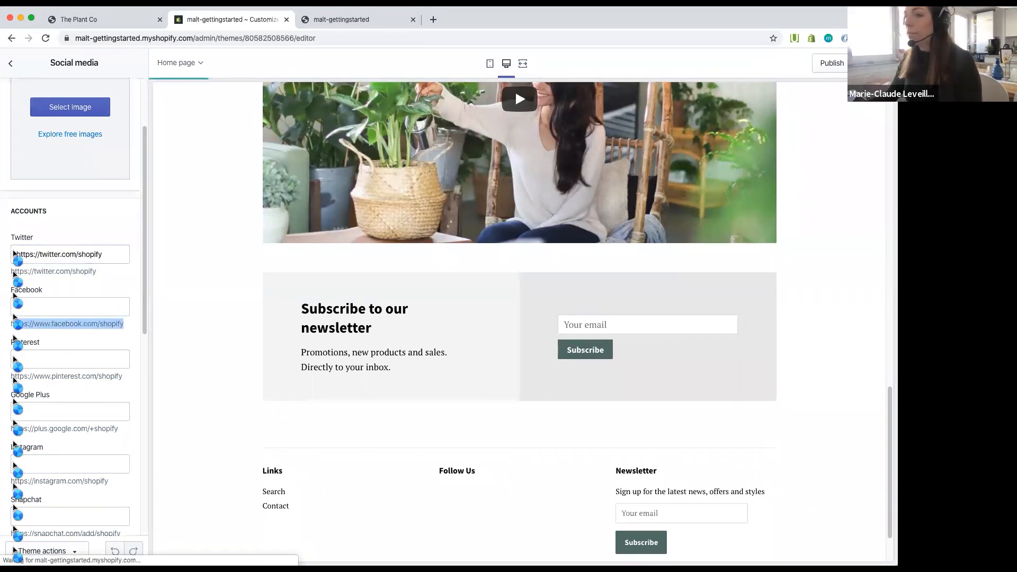
{"action": "left_click", "coordinate": [75, 309]}
{"action": "key", "text": "ctrl+v"}
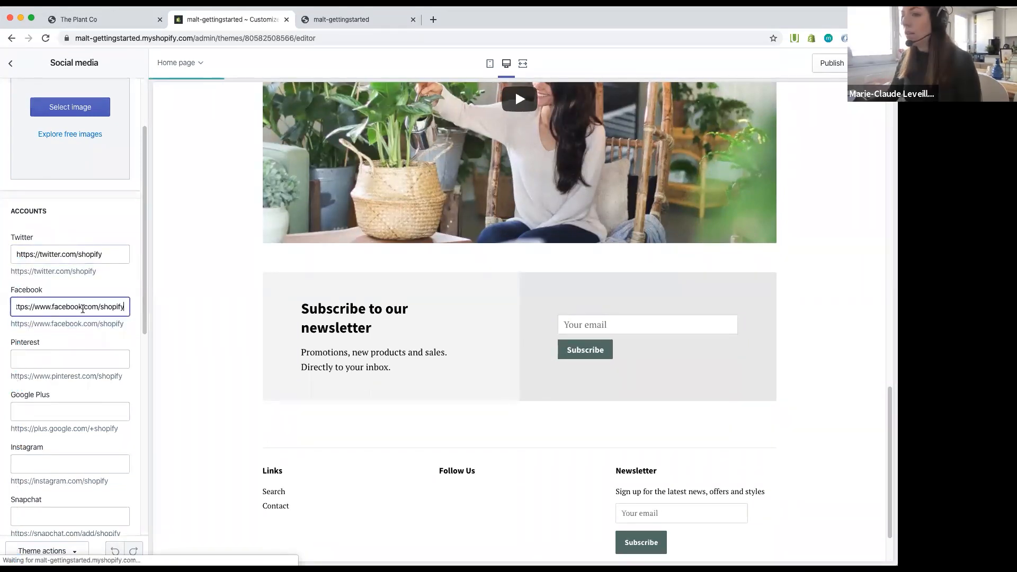
{"action": "left_click_drag", "start_coordinate": [126, 377], "coordinate": [10, 377]}
{"action": "key", "text": "super+c"}
{"action": "left_click", "coordinate": [74, 360]}
{"action": "key", "text": "super+v"}
{"action": "scroll", "coordinate": [76, 420], "scroll_direction": "down", "scroll_amount": 3}
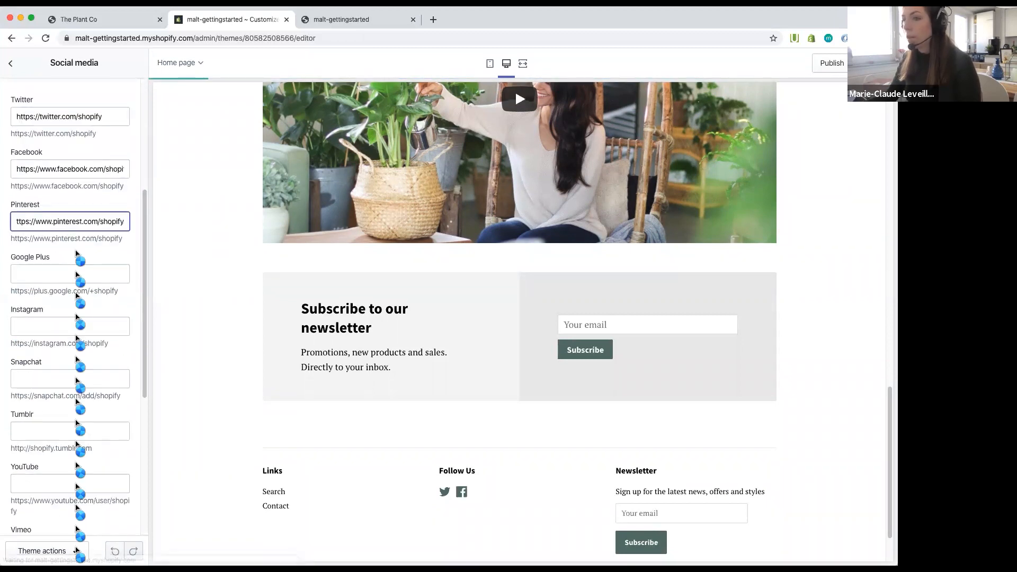
{"action": "left_click_drag", "start_coordinate": [109, 343], "coordinate": [9, 343]}
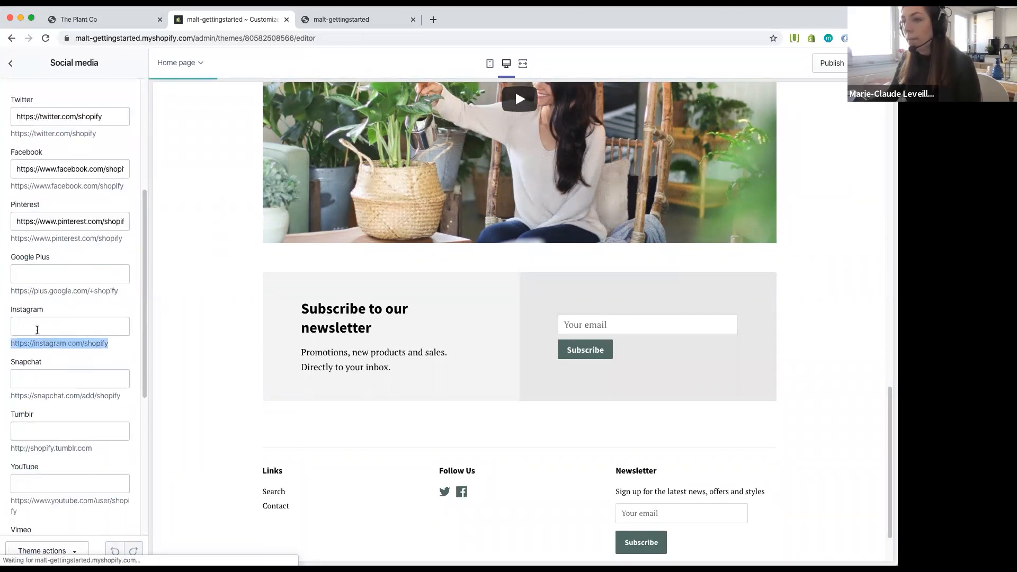
{"action": "key", "text": "super+c"}
{"action": "left_click", "coordinate": [37, 329]}
{"action": "key", "text": "super+v"}
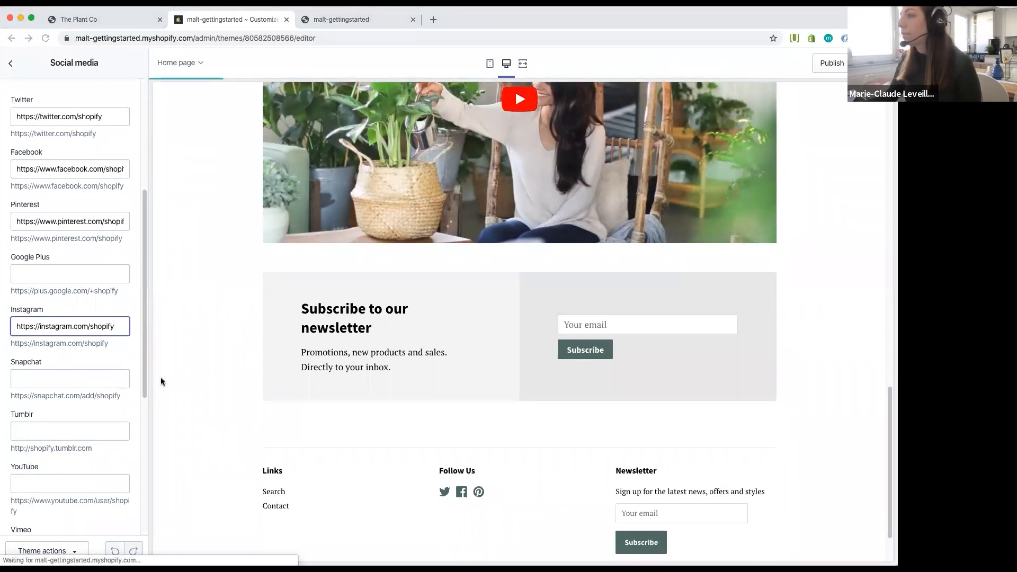
{"action": "left_click", "coordinate": [163, 374]}
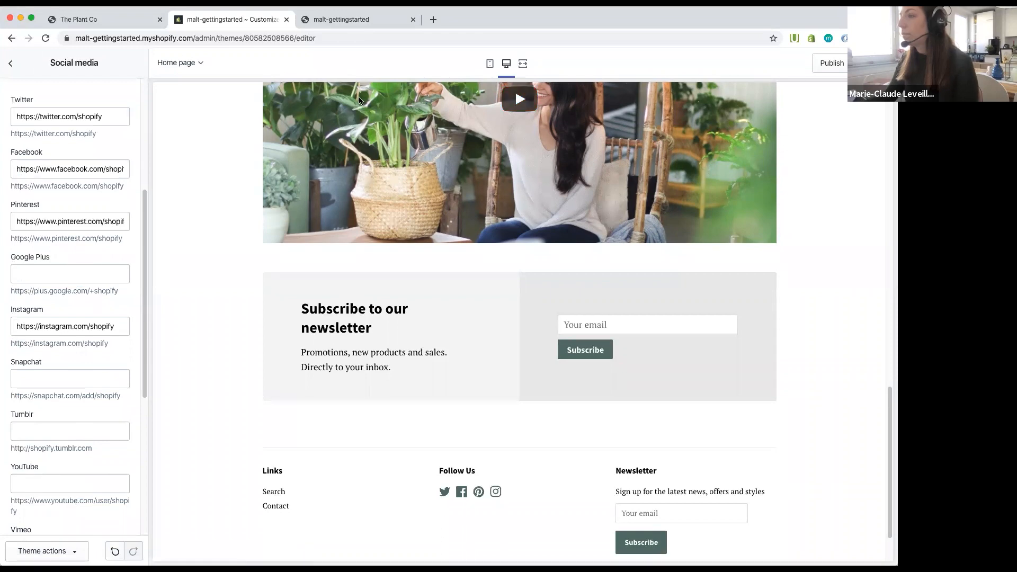
Step: Open the theme's color settings and compare the home page preview's colors with The Plant Co reference store
{"action": "scroll", "coordinate": [32, 373], "scroll_direction": "up", "scroll_amount": 5}
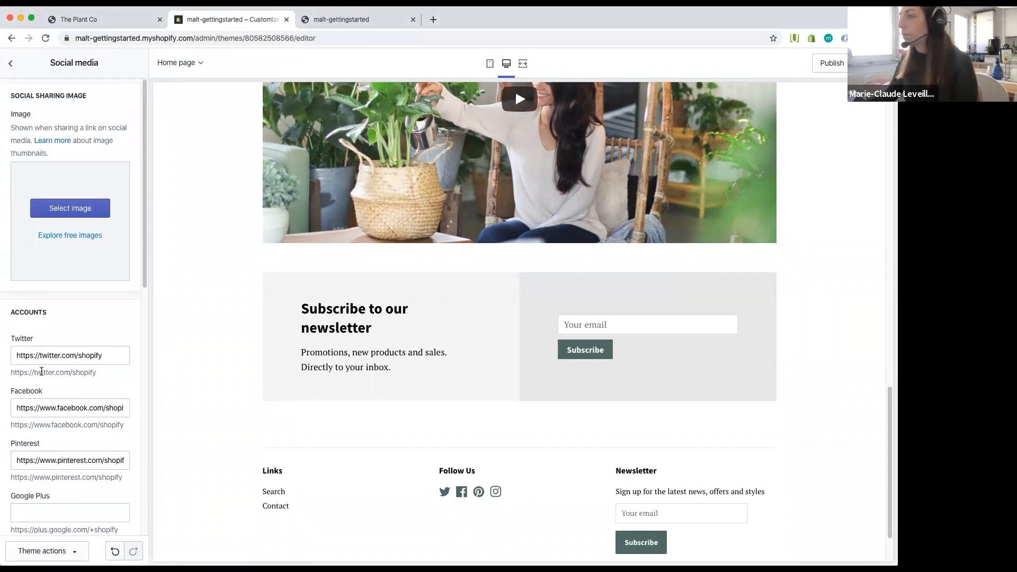
{"action": "scroll", "coordinate": [514, 418], "scroll_direction": "up", "scroll_amount": 15}
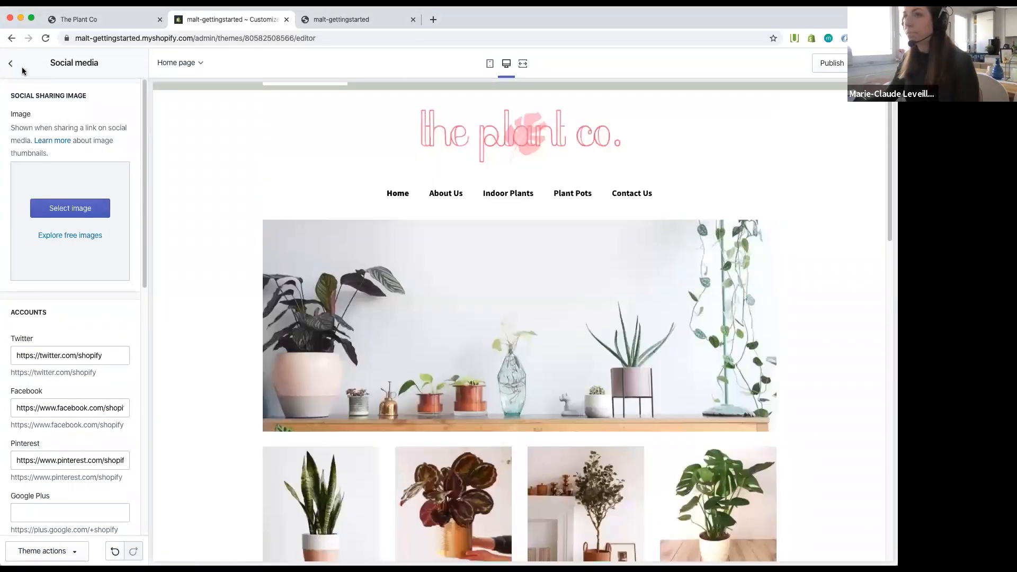
{"action": "left_click", "coordinate": [11, 67]}
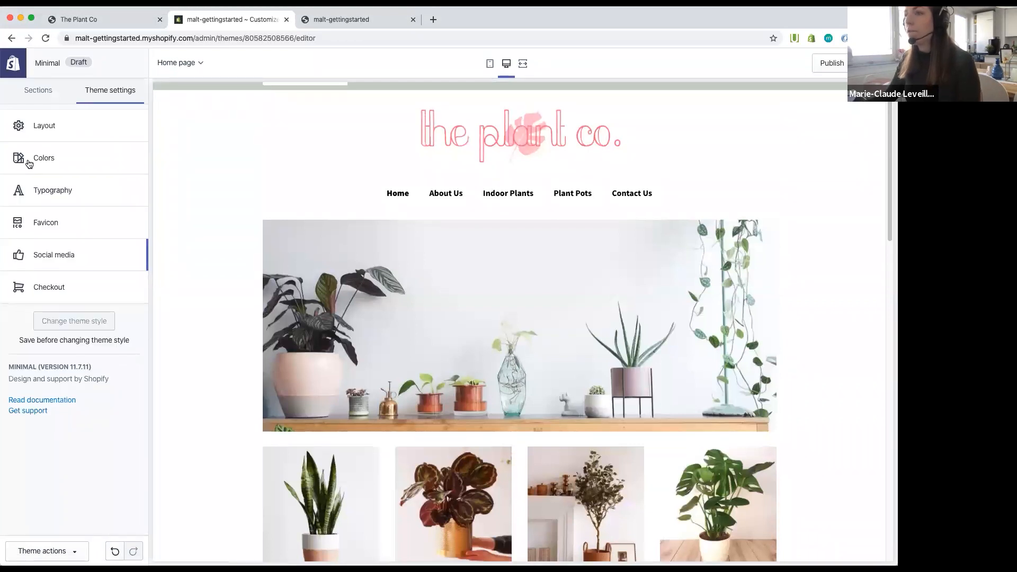
{"action": "left_click", "coordinate": [48, 157]}
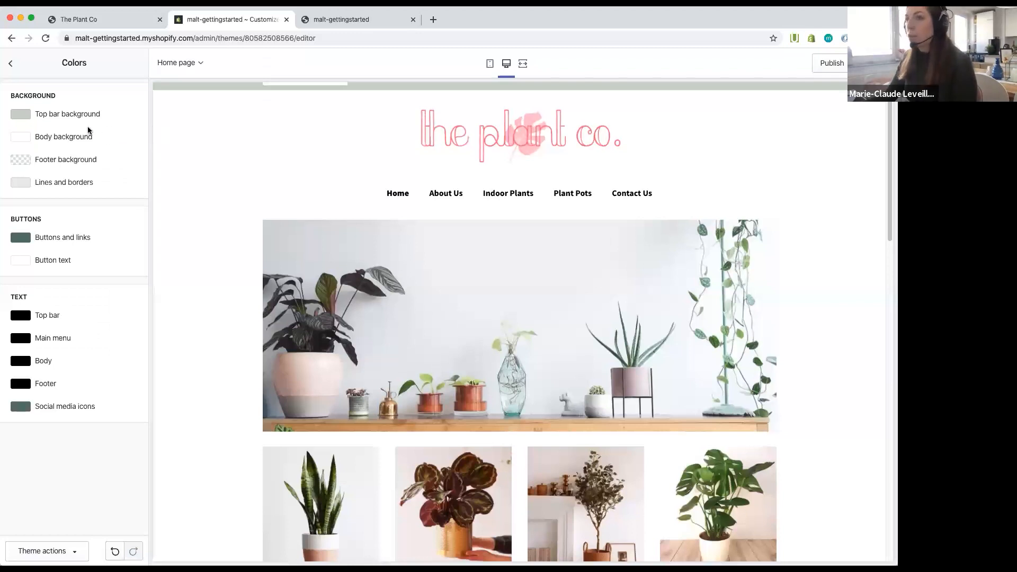
{"action": "scroll", "coordinate": [395, 174], "scroll_direction": "up", "scroll_amount": 1}
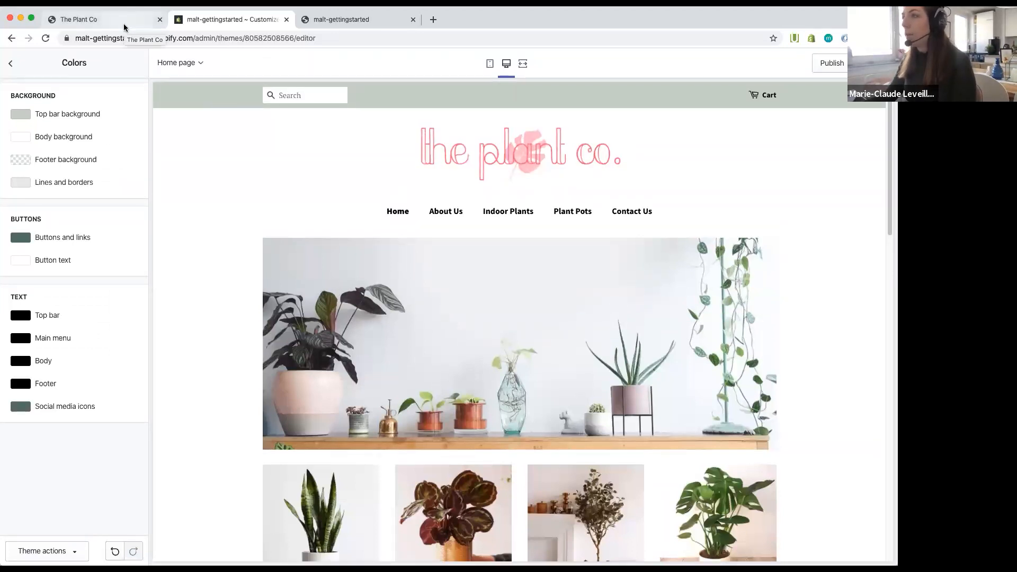
{"action": "scroll", "coordinate": [328, 350], "scroll_direction": "down", "scroll_amount": 1}
{"action": "scroll", "coordinate": [327, 350], "scroll_direction": "down", "scroll_amount": 20}
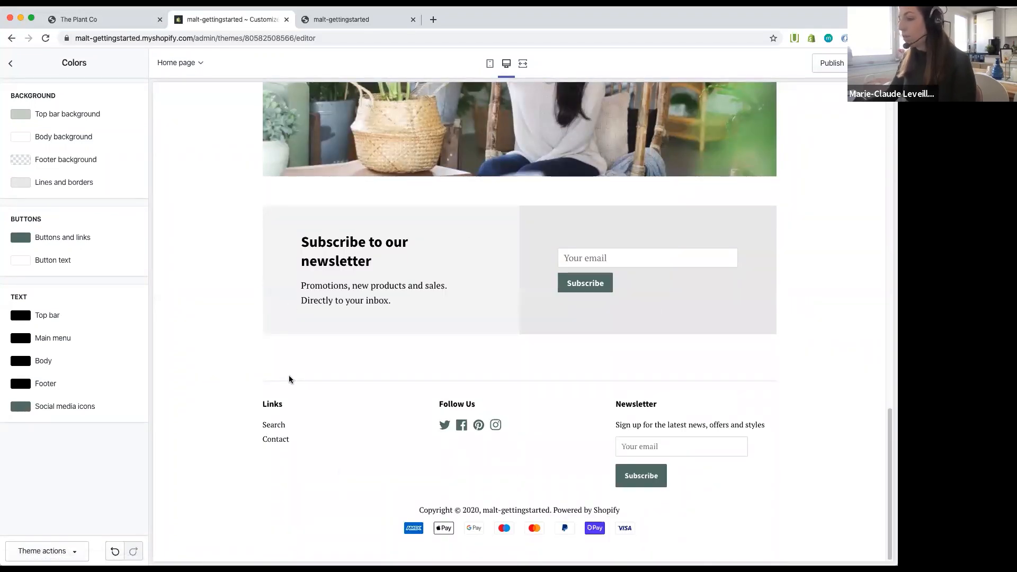
{"action": "scroll", "coordinate": [674, 333], "scroll_direction": "up", "scroll_amount": 15}
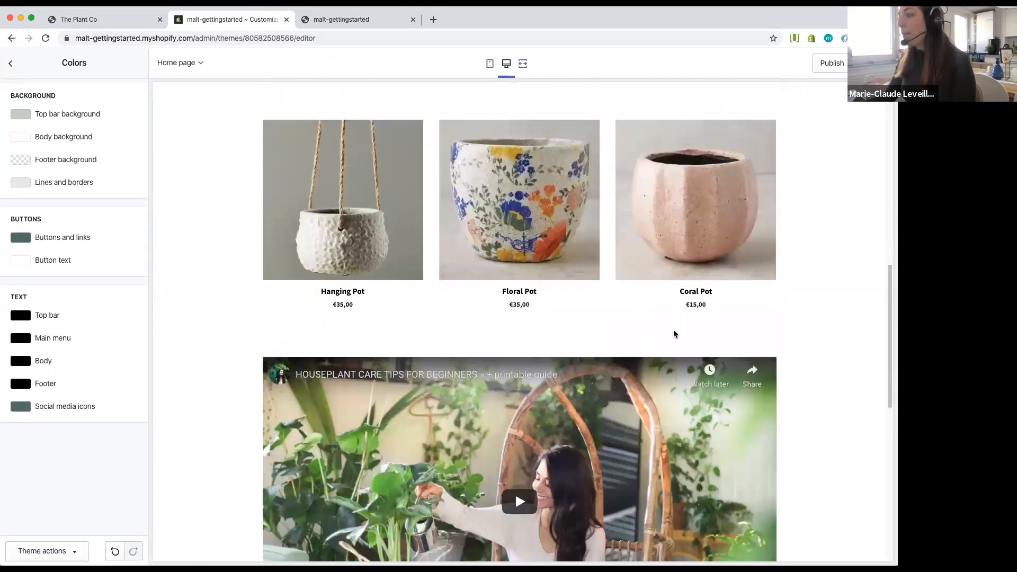
{"action": "scroll", "coordinate": [674, 332], "scroll_direction": "up", "scroll_amount": 5}
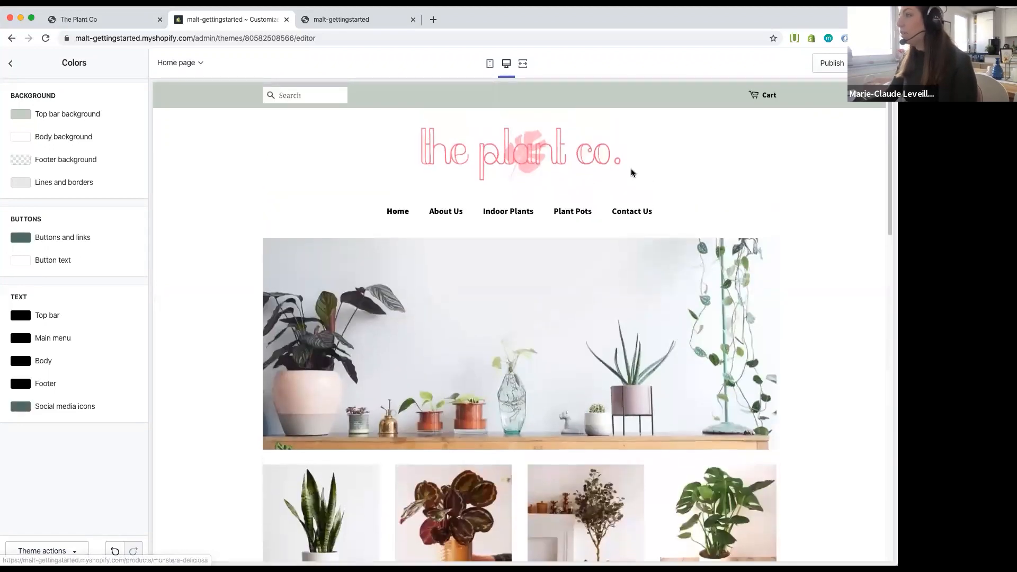
{"action": "left_click", "coordinate": [78, 19]}
{"action": "left_click", "coordinate": [228, 19]}
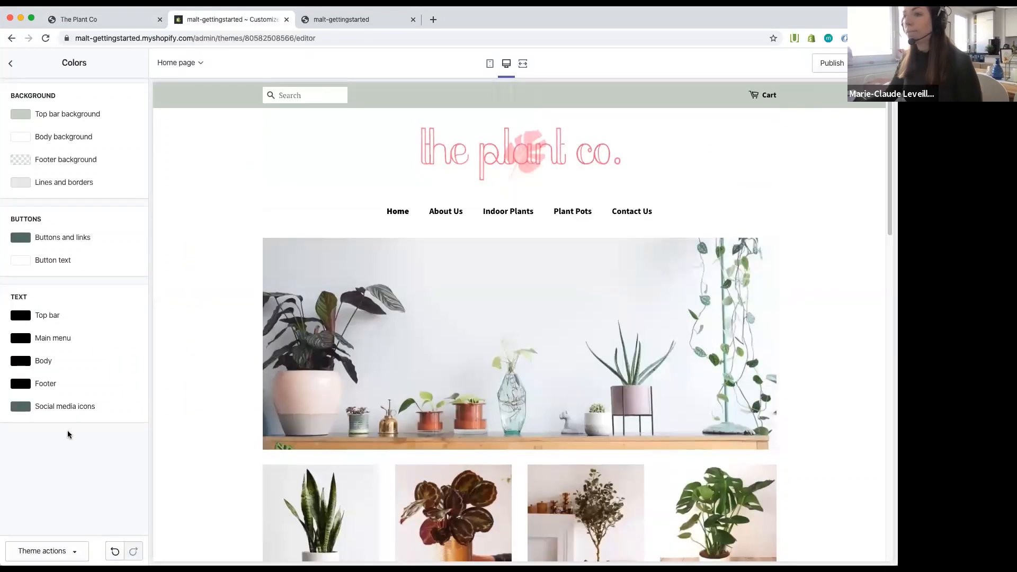
Step: Change the main menu text color to a dark grey, about #3C3C3C
{"action": "left_click", "coordinate": [19, 339]}
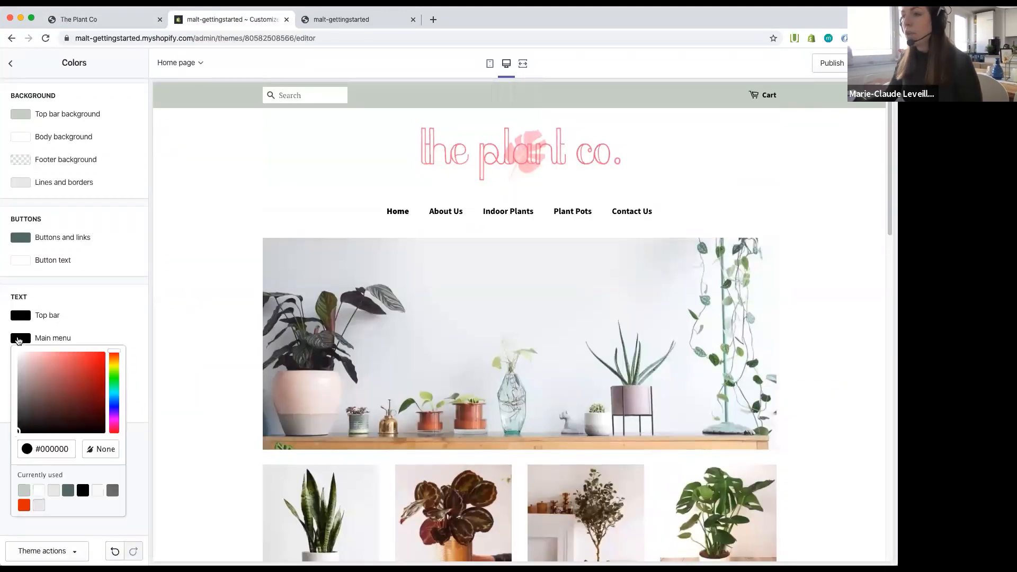
{"action": "left_click_drag", "start_coordinate": [23, 422], "coordinate": [14, 417]}
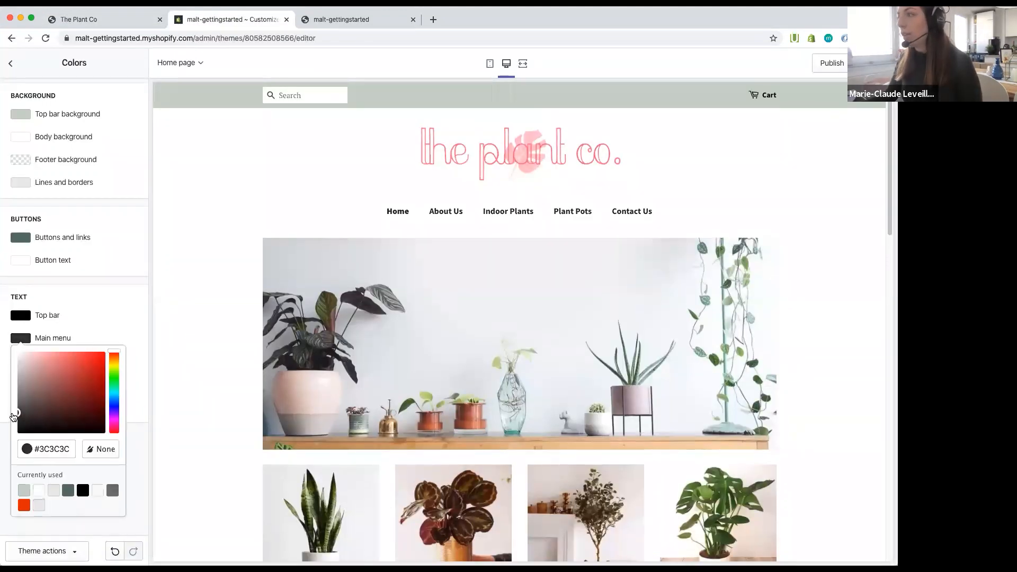
{"action": "left_click", "coordinate": [236, 358]}
Step: Check the footer in the preview and set the footer text color to dark grey #414141
{"action": "scroll", "coordinate": [236, 358], "scroll_direction": "down", "scroll_amount": 15}
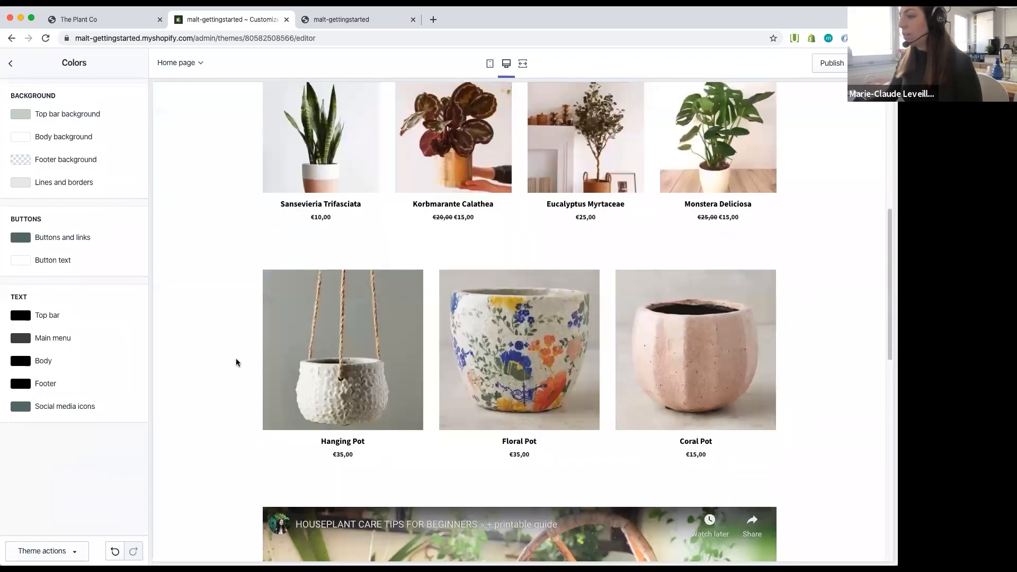
{"action": "scroll", "coordinate": [236, 358], "scroll_direction": "down", "scroll_amount": 5}
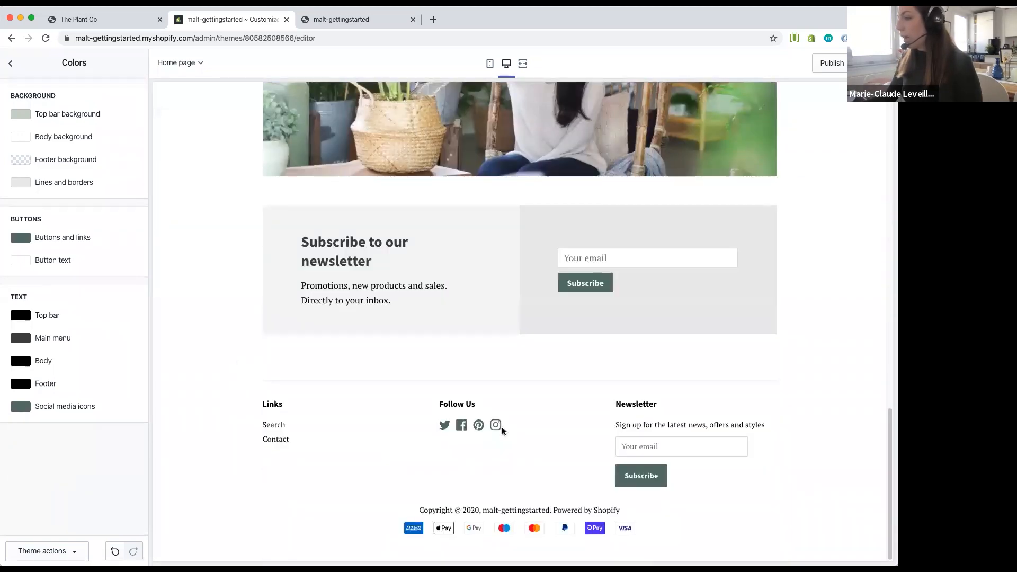
{"action": "triple_click", "coordinate": [458, 404]}
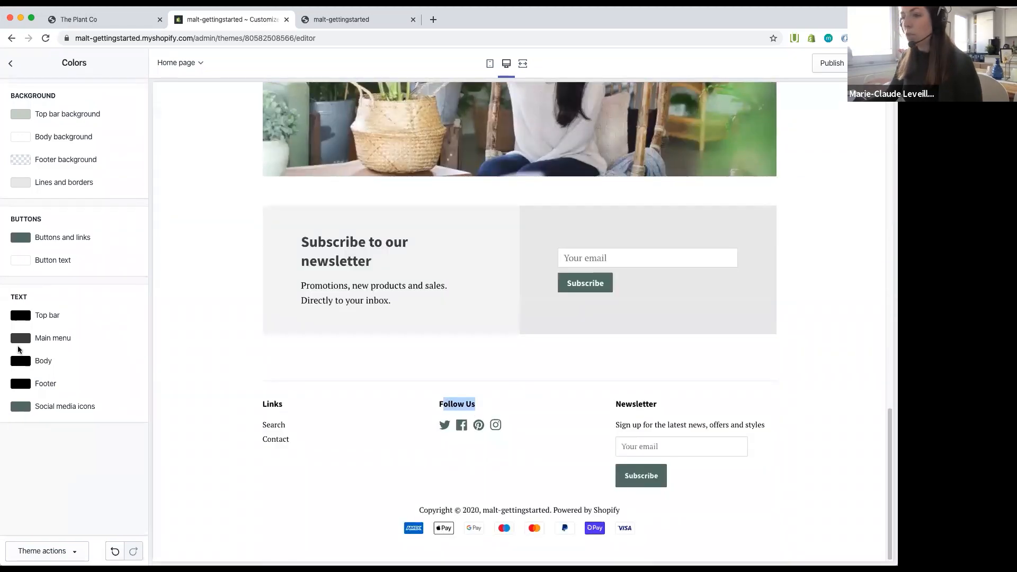
{"action": "left_click", "coordinate": [21, 385]}
{"action": "left_click_drag", "start_coordinate": [25, 457], "coordinate": [13, 462]}
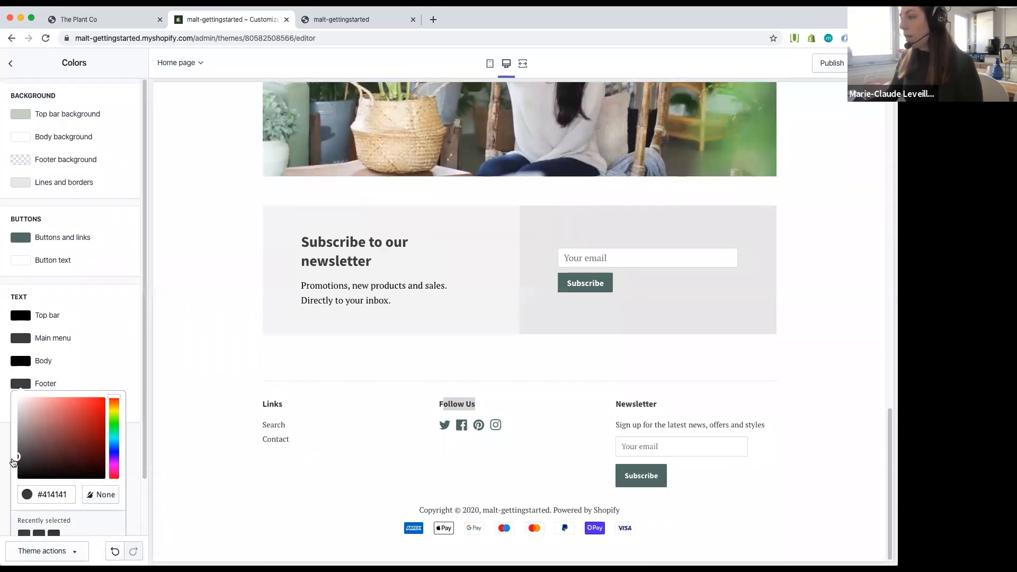
{"action": "left_click", "coordinate": [326, 468]}
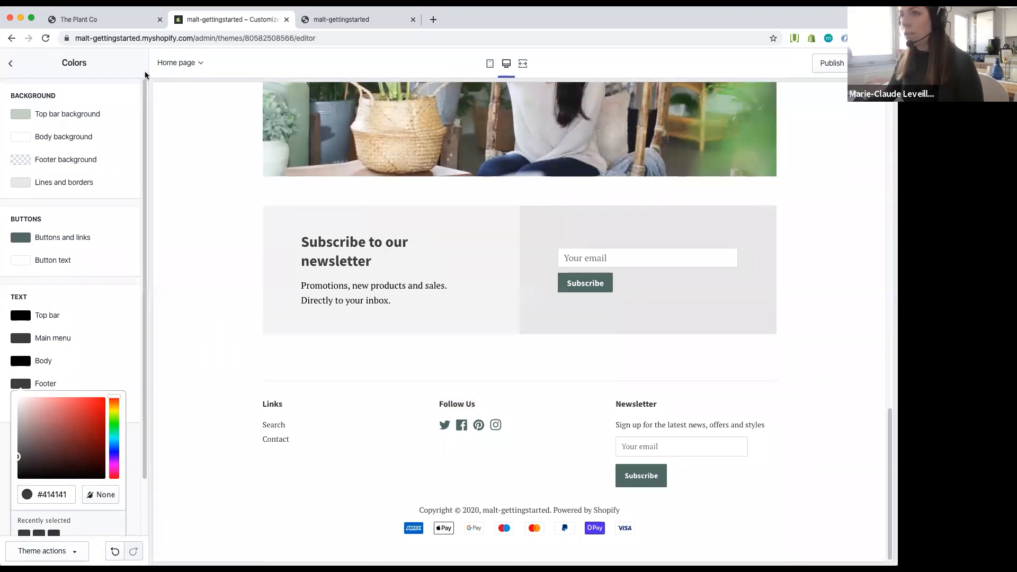
{"action": "scroll", "coordinate": [443, 261], "scroll_direction": "up", "scroll_amount": 20}
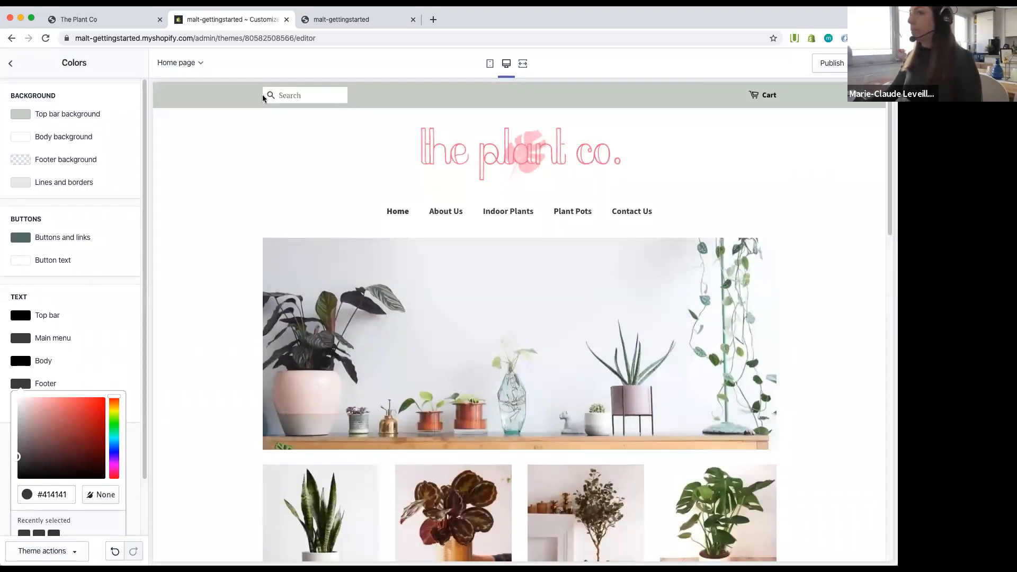
{"action": "left_click", "coordinate": [132, 94]}
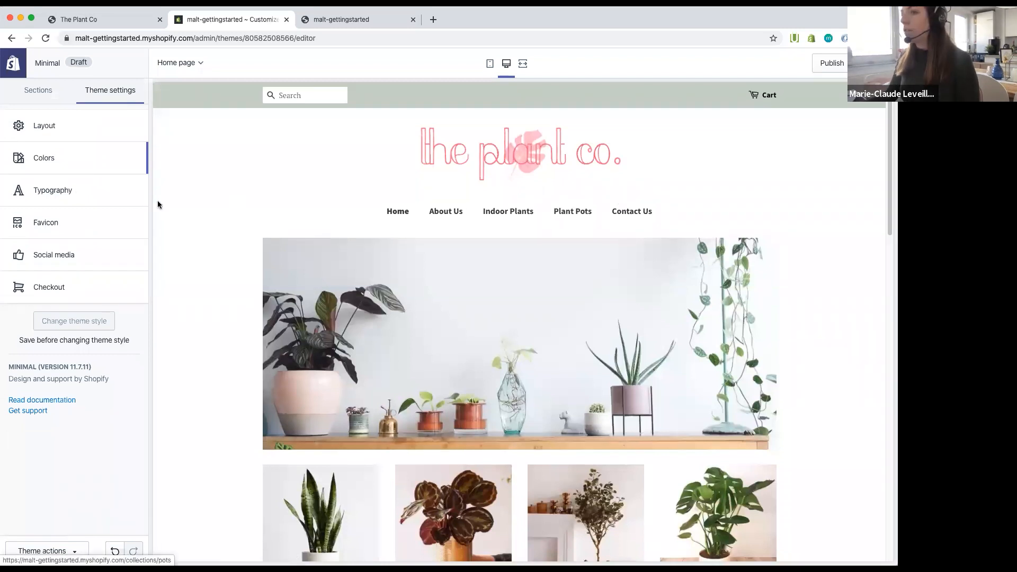
Step: In the typography settings, set the navigation and buttons font to Helvetica Light with a size of 20px
{"action": "left_click", "coordinate": [49, 200]}
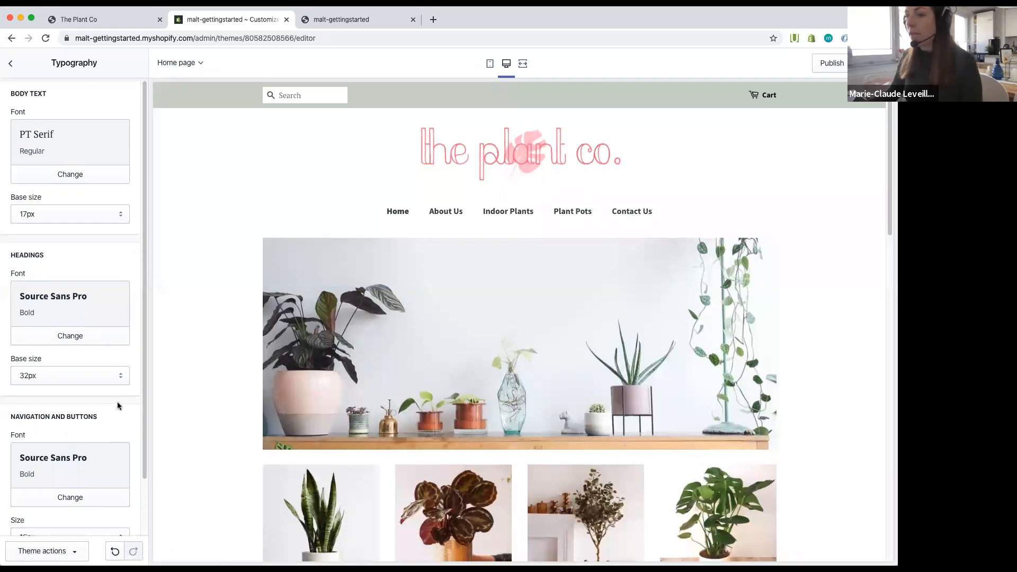
{"action": "scroll", "coordinate": [117, 402], "scroll_direction": "down", "scroll_amount": 3}
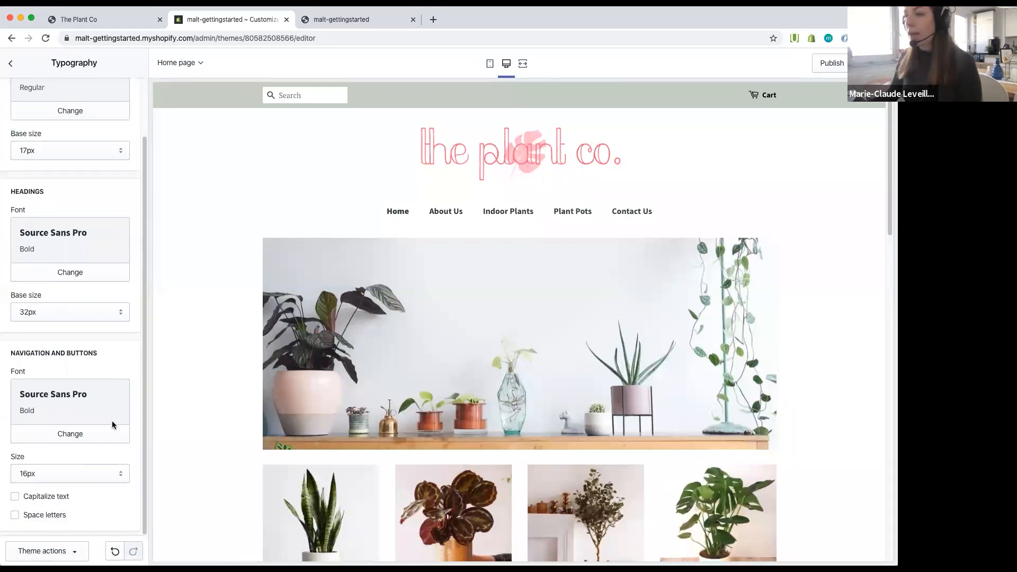
{"action": "left_click", "coordinate": [89, 433]}
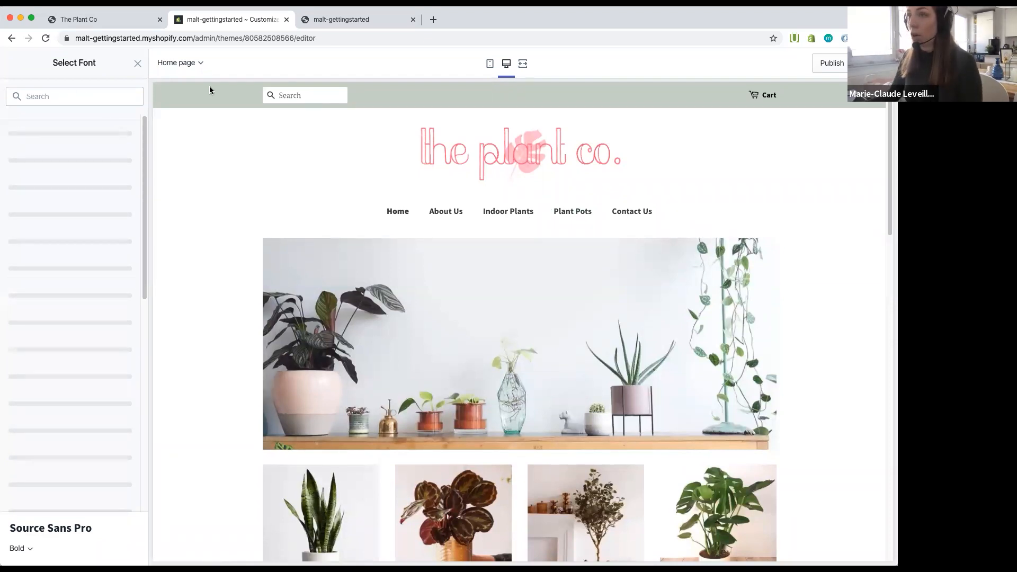
{"action": "type", "text": "helvetica"}
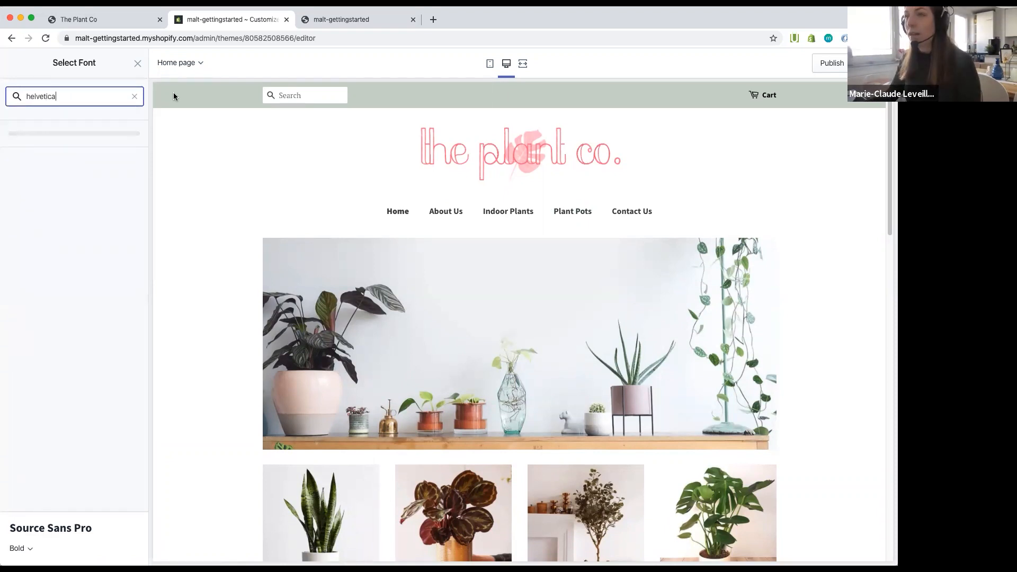
{"action": "left_click", "coordinate": [36, 135]}
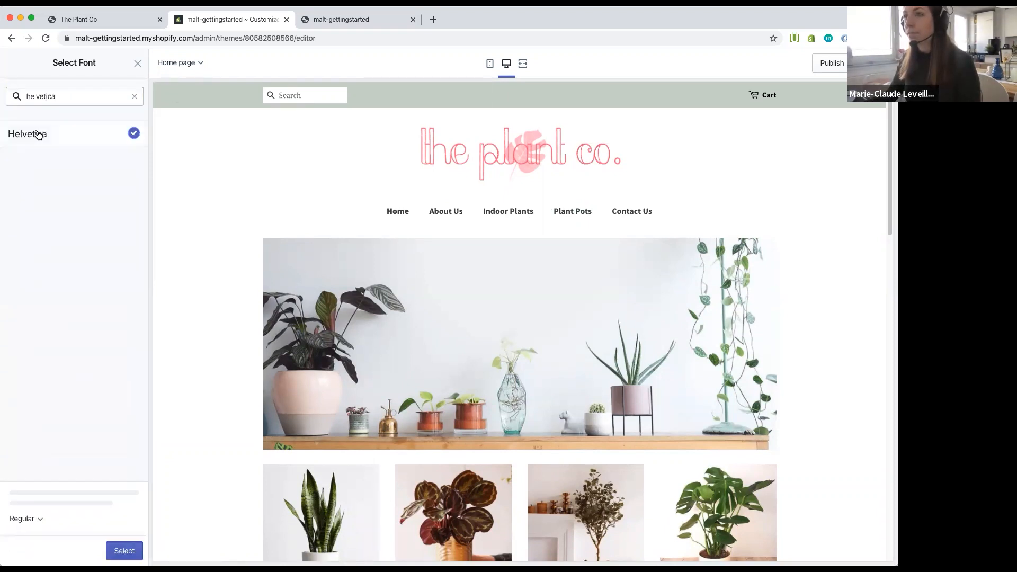
{"action": "left_click", "coordinate": [40, 525]}
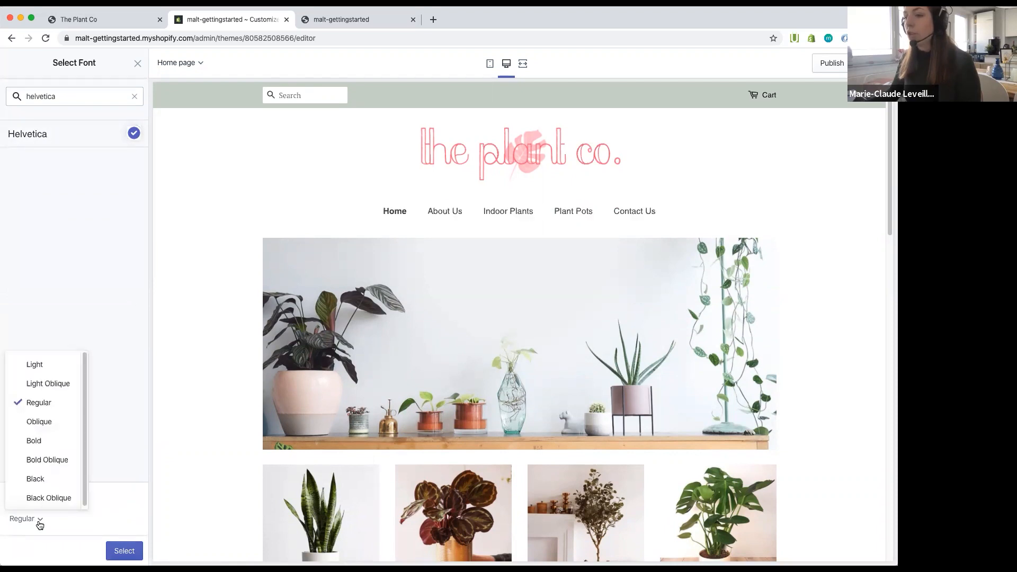
{"action": "left_click", "coordinate": [56, 367]}
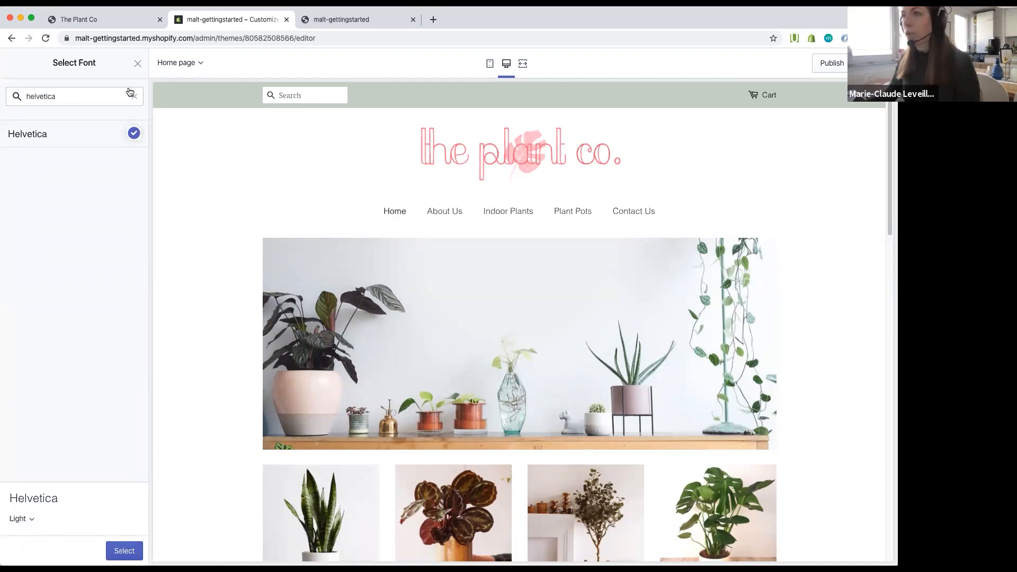
{"action": "left_click", "coordinate": [131, 554]}
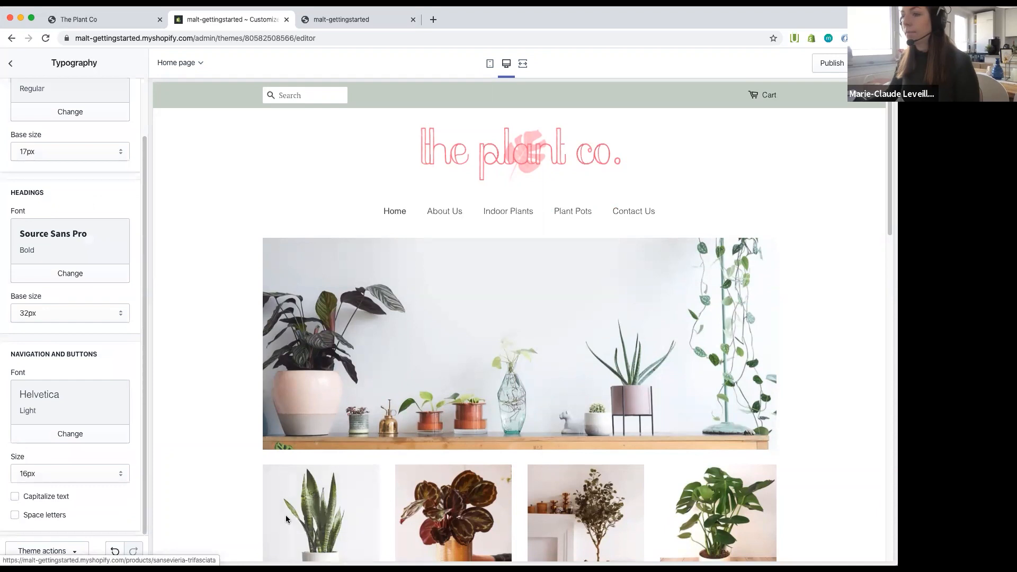
{"action": "left_click", "coordinate": [62, 475]}
{"action": "left_click", "coordinate": [62, 503]}
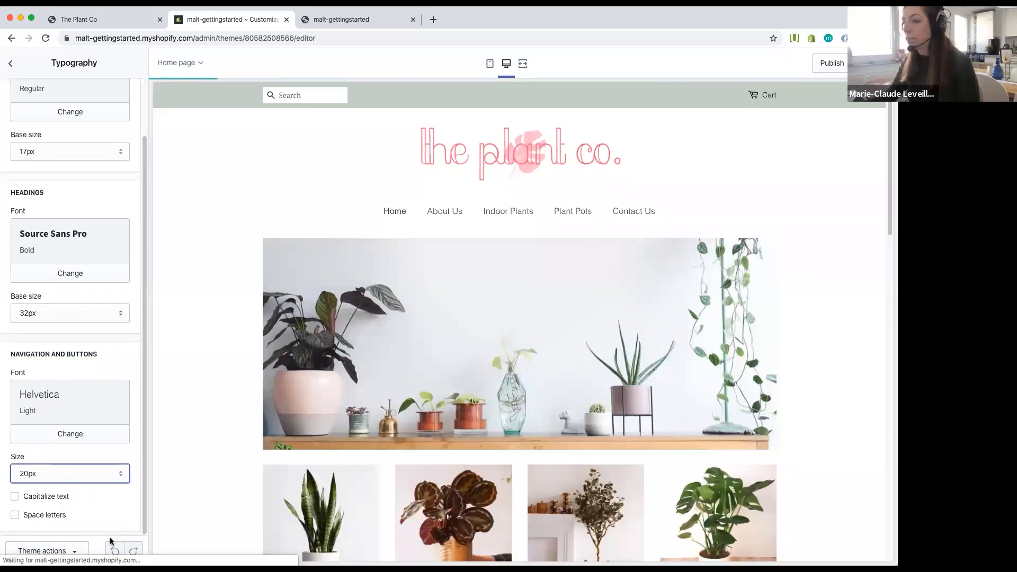
Step: Compare the typography in the home page preview with The Plant Co reference store, from its menu to its newsletter area
{"action": "scroll", "coordinate": [103, 510], "scroll_direction": "up", "scroll_amount": 2}
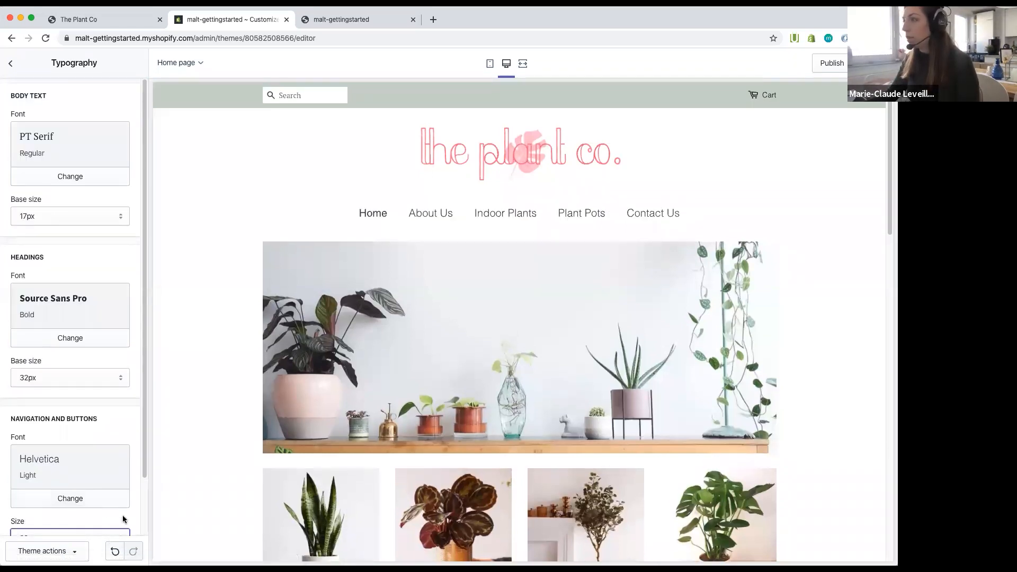
{"action": "scroll", "coordinate": [472, 392], "scroll_direction": "down", "scroll_amount": 15}
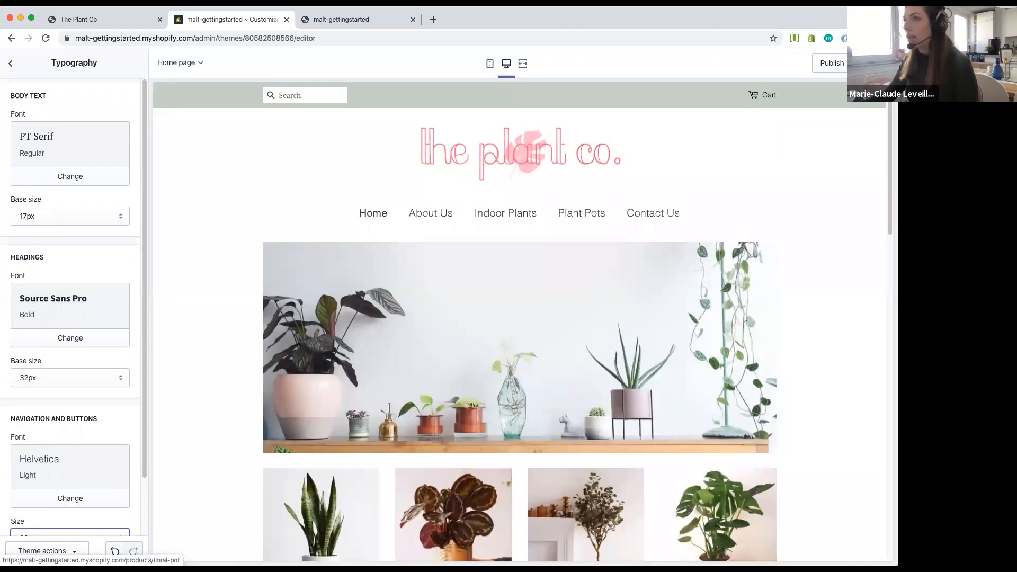
{"action": "left_click", "coordinate": [91, 19]}
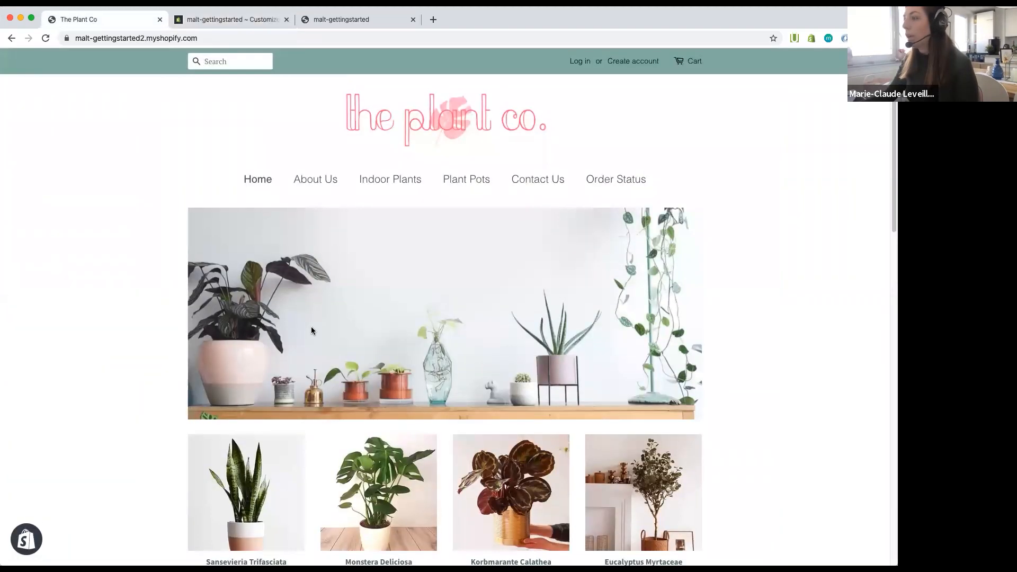
{"action": "scroll", "coordinate": [643, 380], "scroll_direction": "down", "scroll_amount": 10}
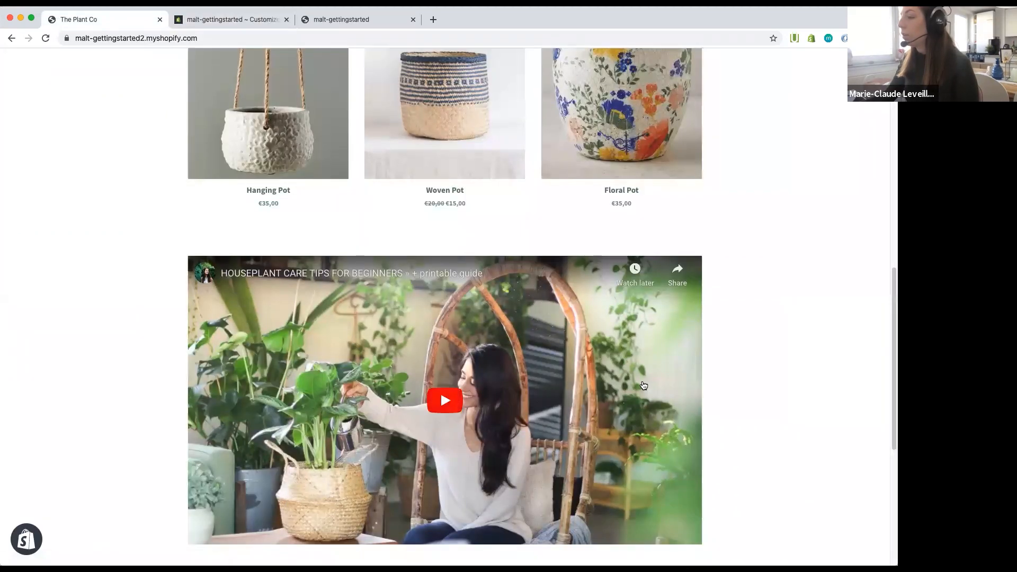
{"action": "scroll", "coordinate": [644, 385], "scroll_direction": "down", "scroll_amount": 6}
{"action": "scroll", "coordinate": [477, 243], "scroll_direction": "up", "scroll_amount": 15}
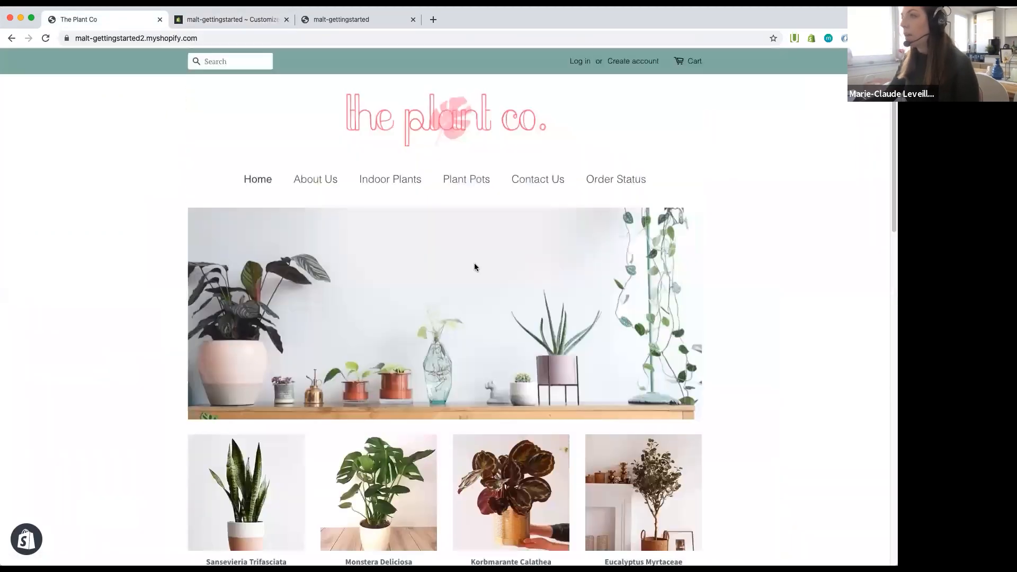
{"action": "left_click", "coordinate": [217, 20]}
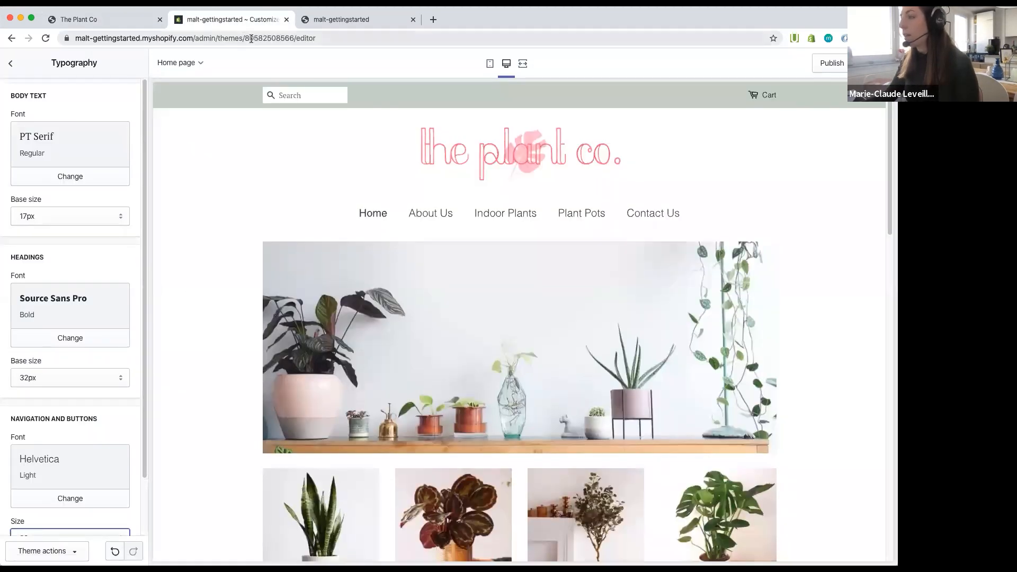
Step: Return to the theme's sections list and review the whole home page in the mobile preview
{"action": "left_click", "coordinate": [11, 64]}
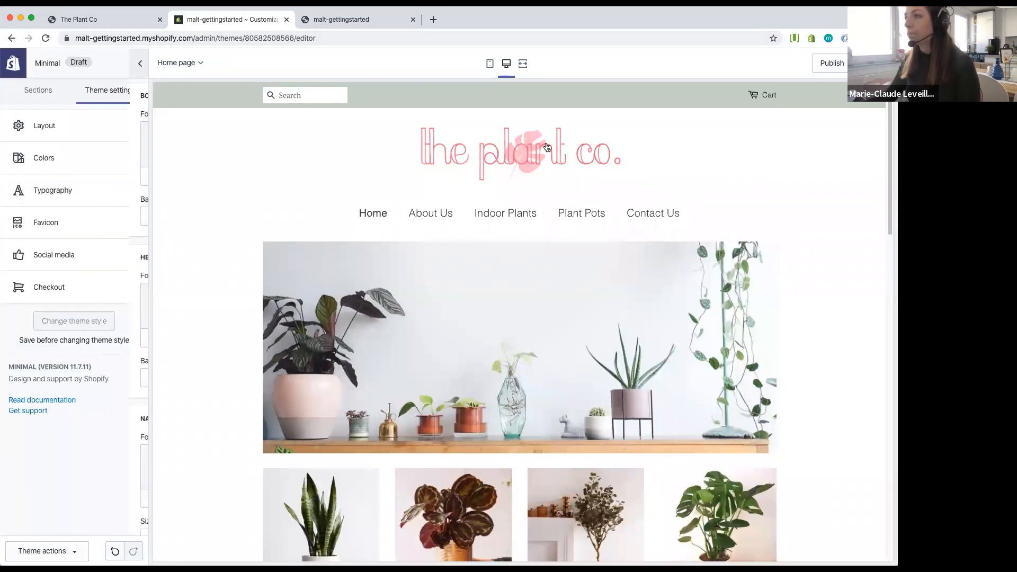
{"action": "left_click", "coordinate": [48, 91]}
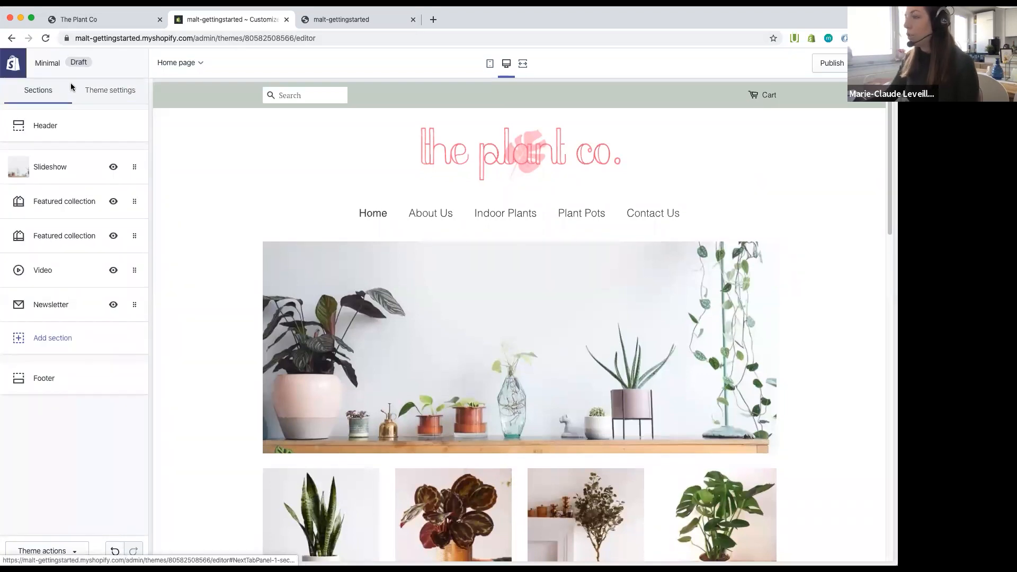
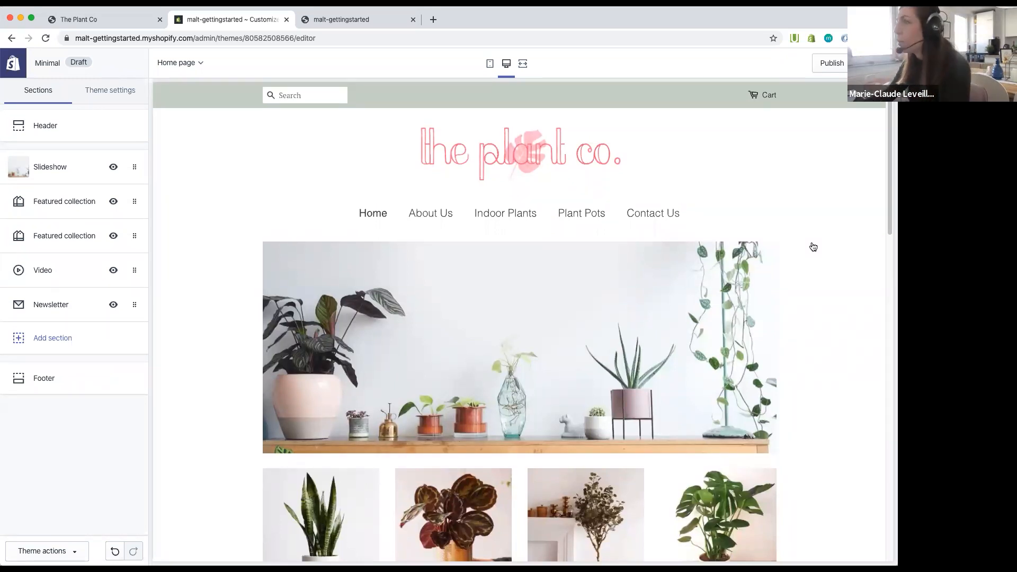
{"action": "left_click", "coordinate": [489, 64]}
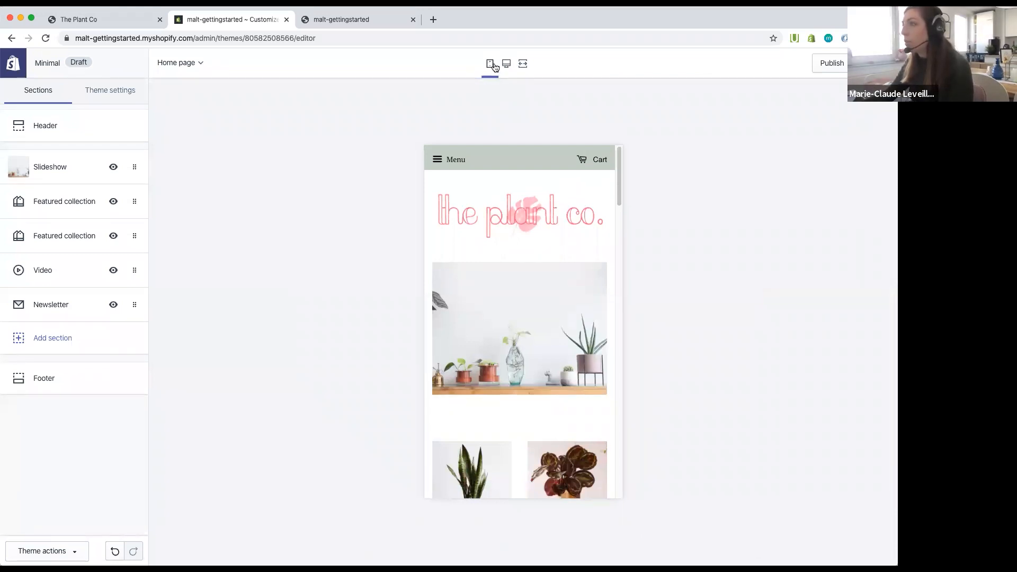
{"action": "scroll", "coordinate": [552, 258], "scroll_direction": "down", "scroll_amount": 5}
{"action": "scroll", "coordinate": [555, 266], "scroll_direction": "down", "scroll_amount": 15}
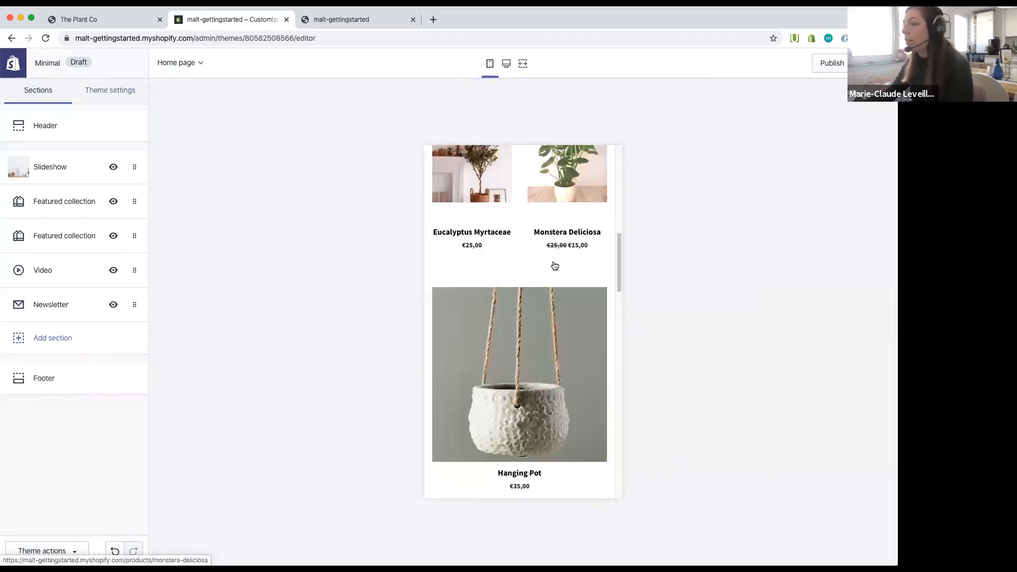
{"action": "scroll", "coordinate": [555, 266], "scroll_direction": "down", "scroll_amount": 6}
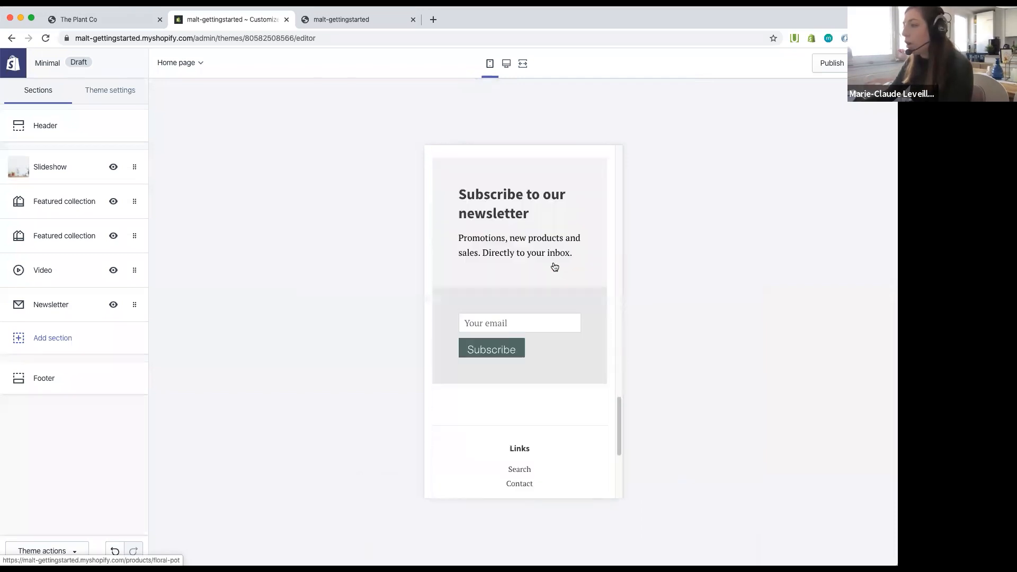
{"action": "scroll", "coordinate": [554, 265], "scroll_direction": "up", "scroll_amount": 15}
{"action": "scroll", "coordinate": [553, 268], "scroll_direction": "up", "scroll_amount": 6}
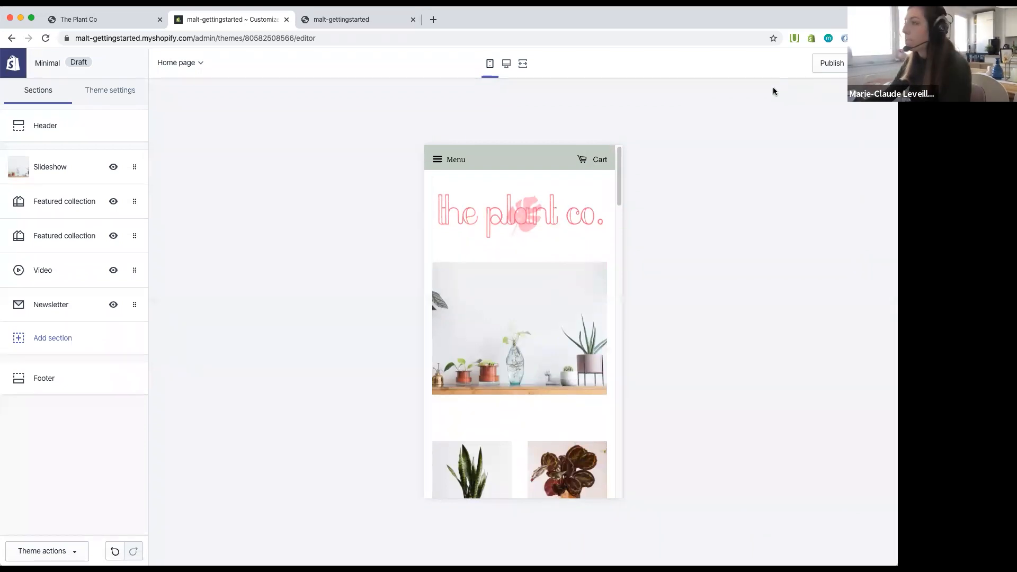
Step: Save the theme customizations and publish Minimal as the store's current theme in place of Debut
{"action": "left_click", "coordinate": [874, 63]}
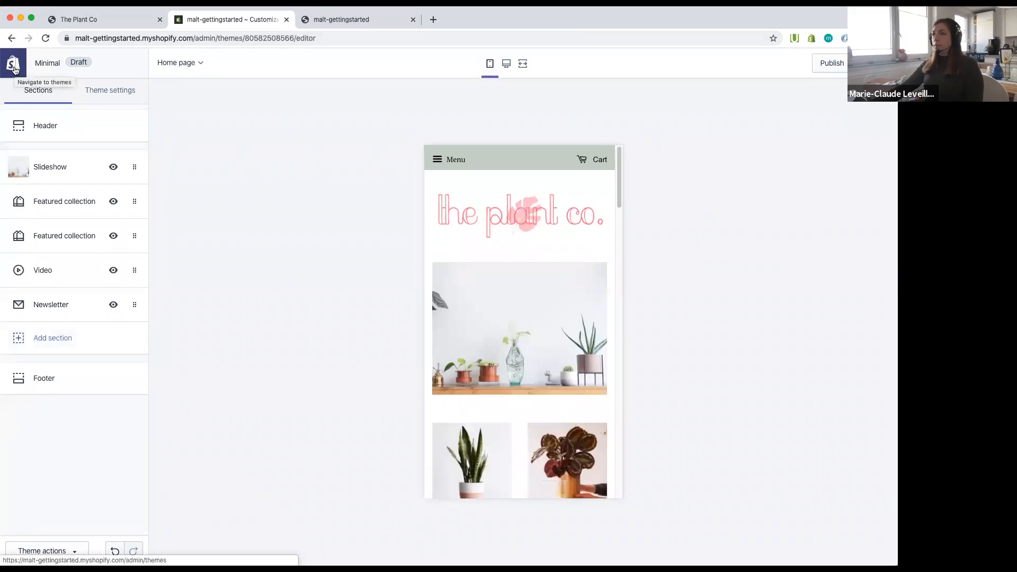
{"action": "left_click", "coordinate": [14, 70]}
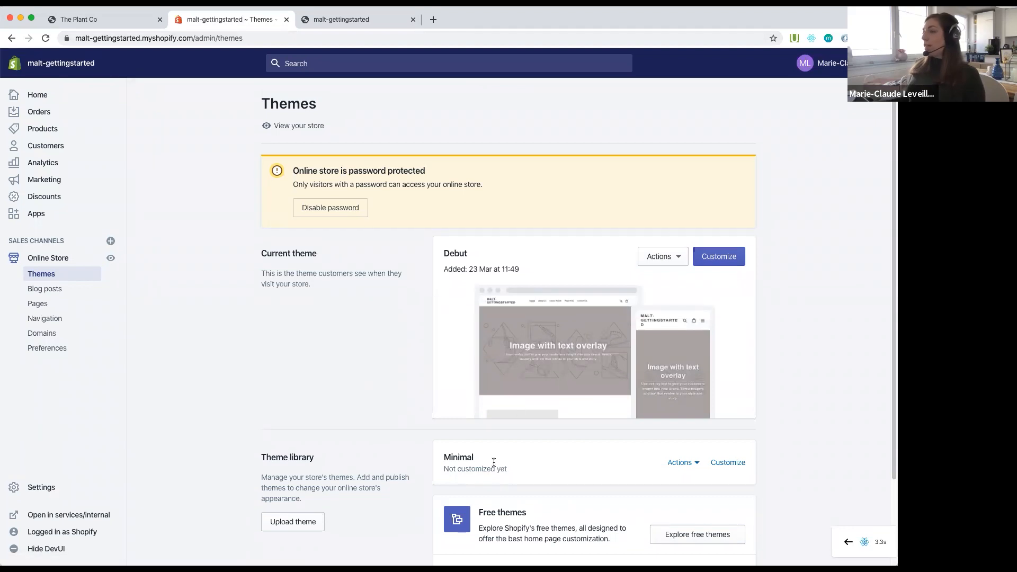
{"action": "left_click", "coordinate": [696, 463]}
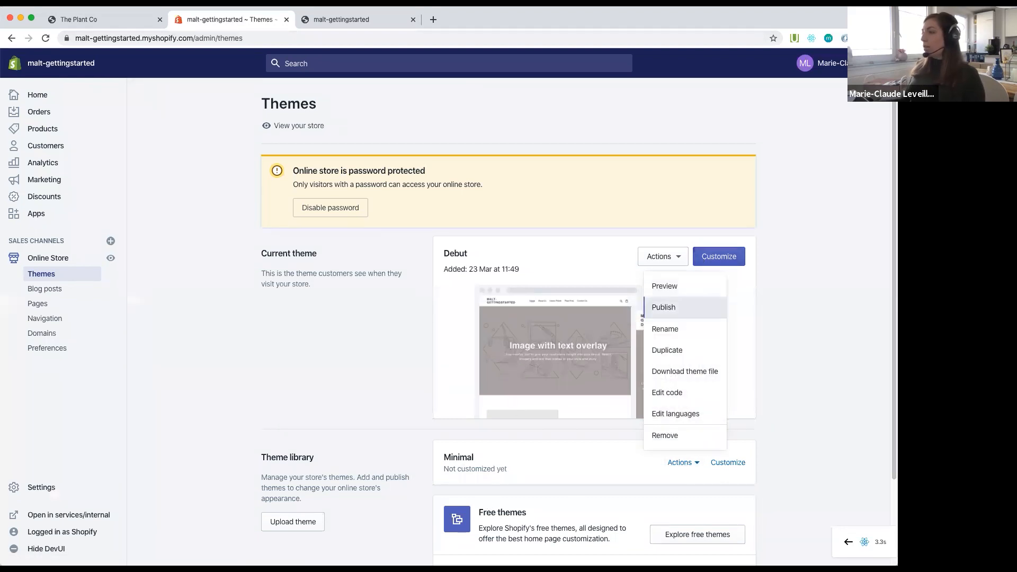
{"action": "left_click", "coordinate": [684, 307]}
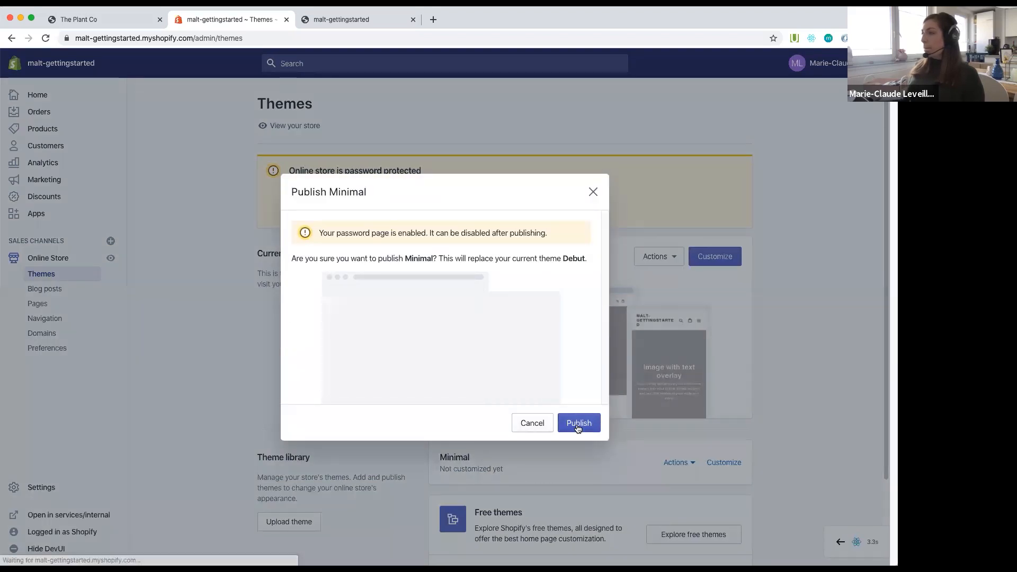
{"action": "left_click", "coordinate": [578, 428]}
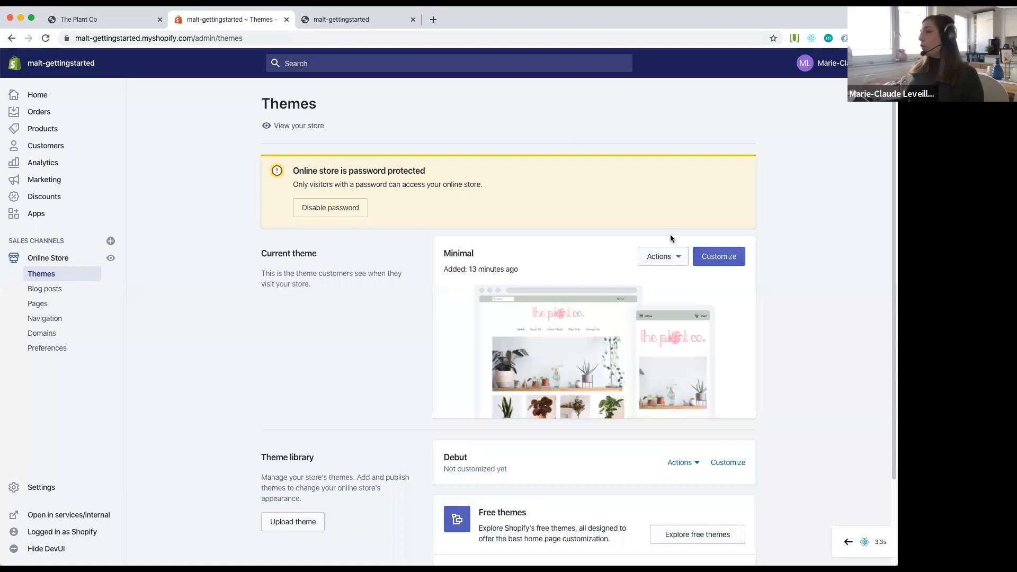
Step: Duplicate the published Minimal theme so a copy is kept in the theme library
{"action": "left_click", "coordinate": [669, 262]}
{"action": "left_click", "coordinate": [671, 325]}
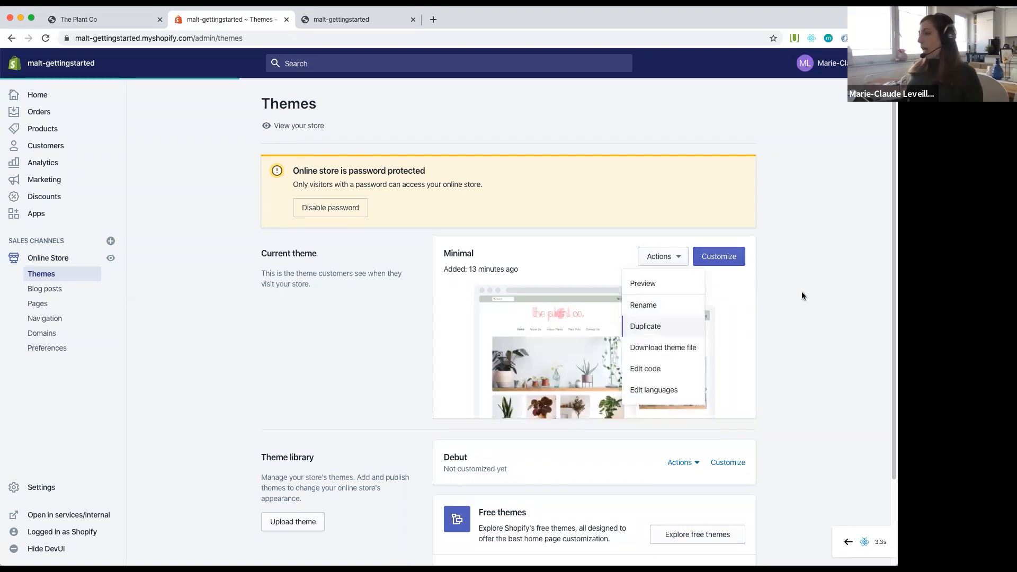
{"action": "scroll", "coordinate": [678, 447], "scroll_direction": "down", "scroll_amount": 3}
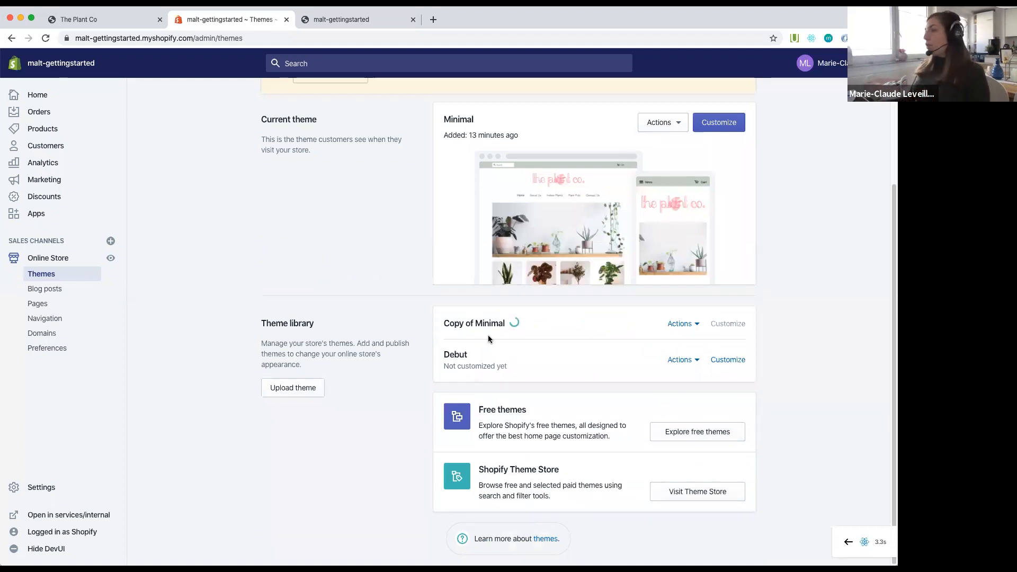
Step: Examine the duplicated Minimal theme in the theme library and the actions offered for it
{"action": "left_click_drag", "start_coordinate": [555, 320], "coordinate": [449, 326]}
{"action": "left_click", "coordinate": [450, 325]}
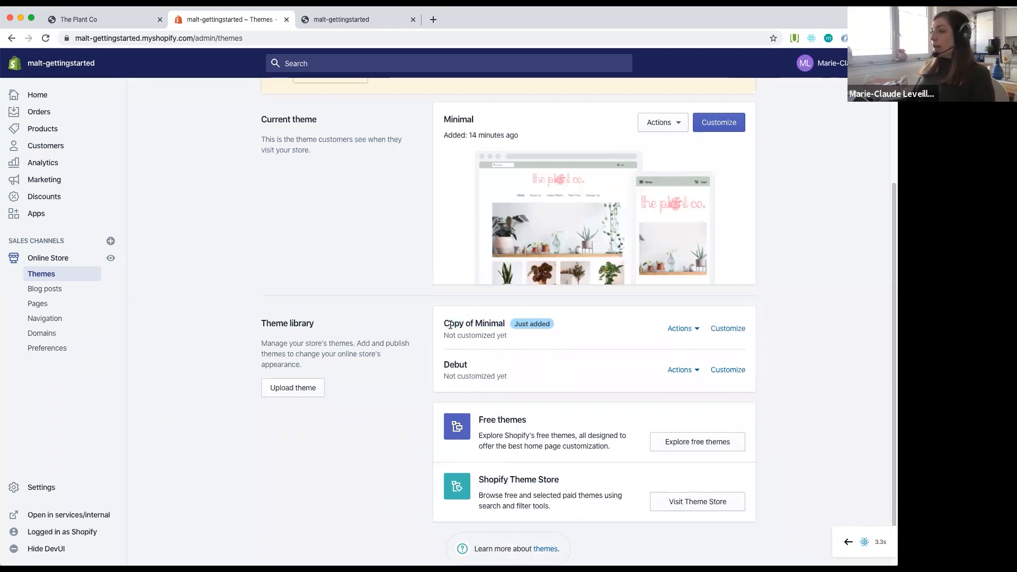
{"action": "left_click", "coordinate": [693, 329]}
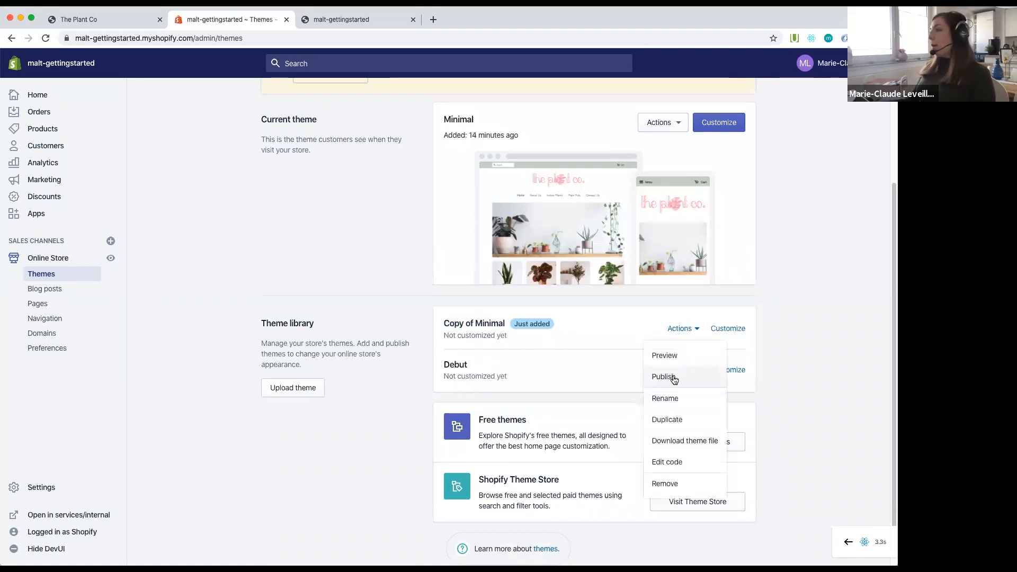
{"action": "left_click", "coordinate": [817, 373]}
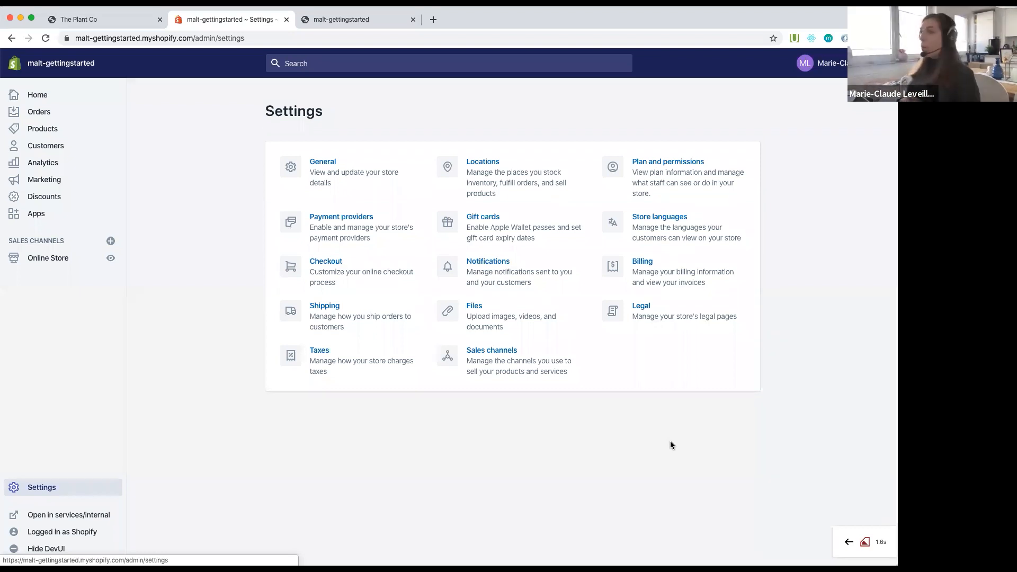
Step: Open the payment providers page in the store settings and review the Shopify Payments, PayPal and Amazon Pay options
{"action": "left_click", "coordinate": [625, 16]}
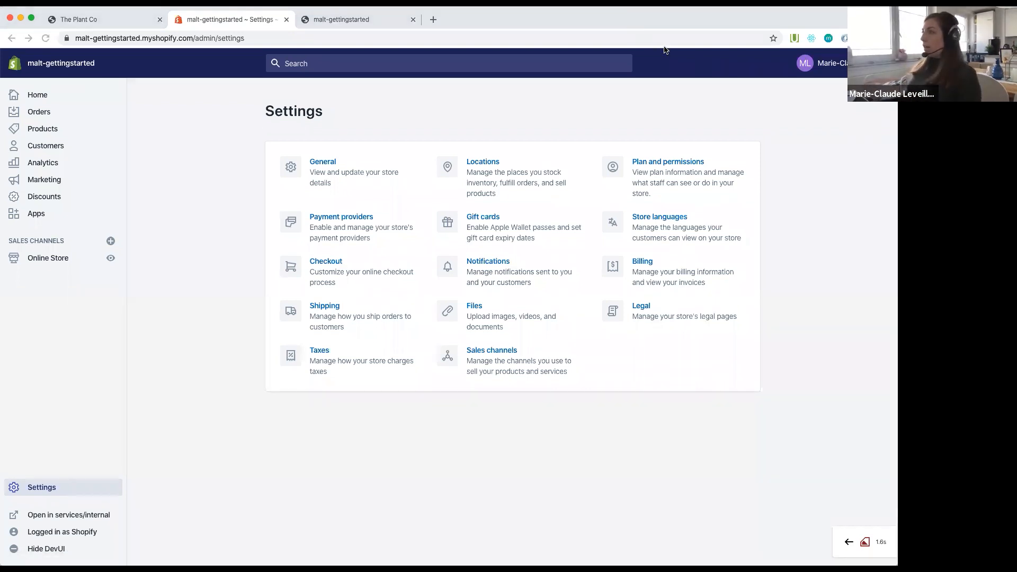
{"action": "left_click", "coordinate": [849, 250]}
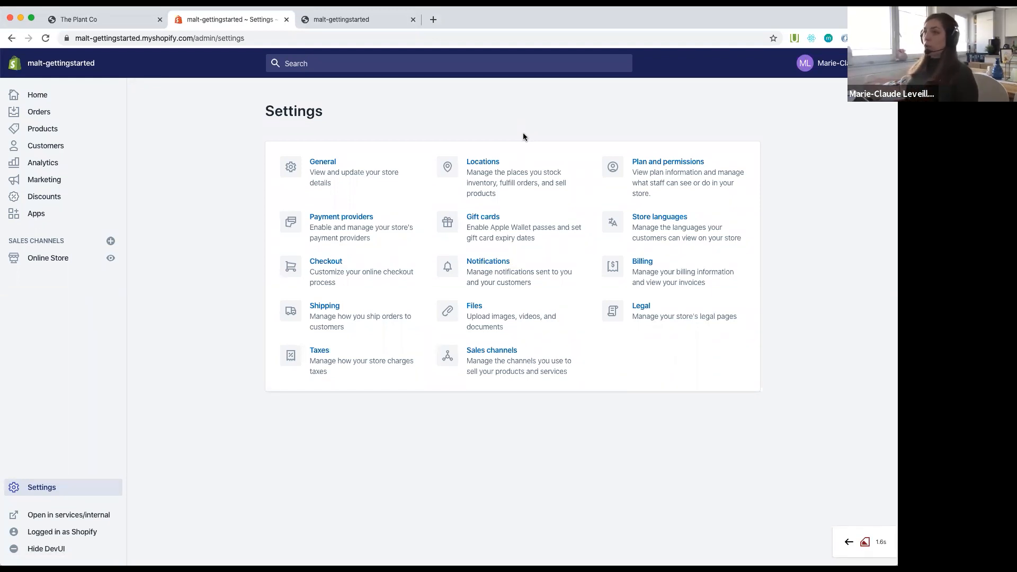
{"action": "left_click", "coordinate": [372, 235]}
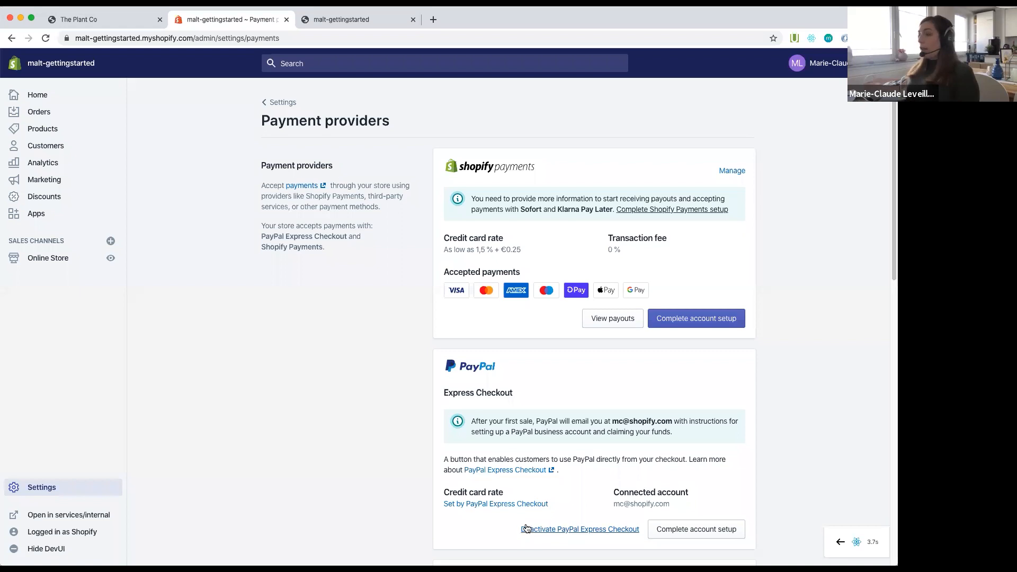
{"action": "scroll", "coordinate": [530, 519], "scroll_direction": "down", "scroll_amount": 5}
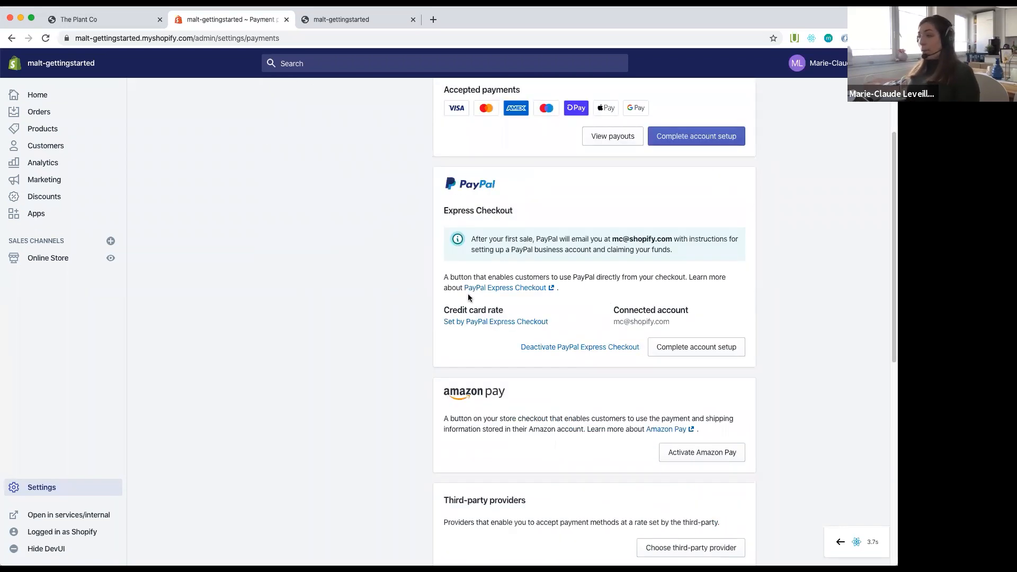
{"action": "scroll", "coordinate": [467, 312], "scroll_direction": "down", "scroll_amount": 3}
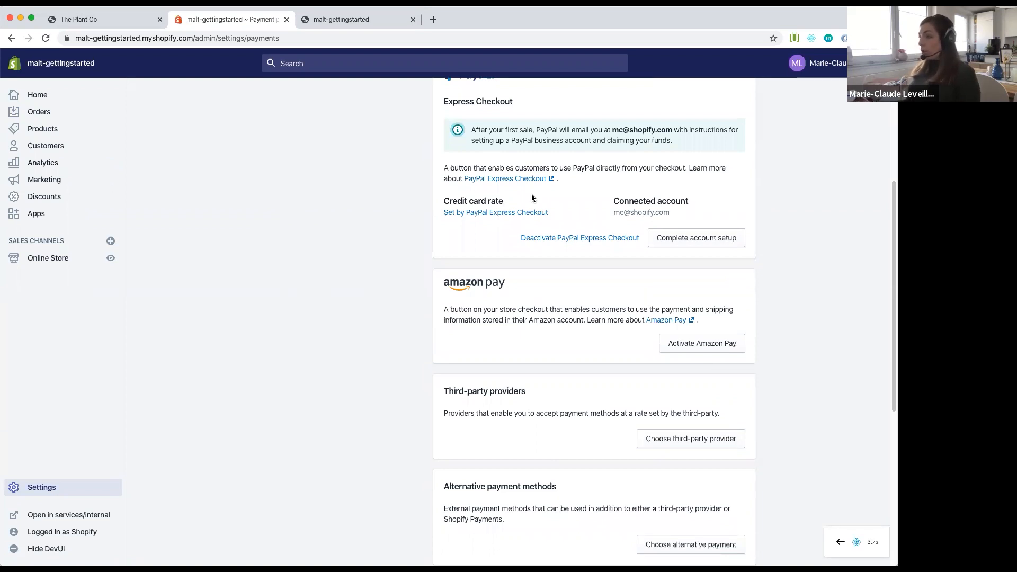
{"action": "scroll", "coordinate": [636, 366], "scroll_direction": "down", "scroll_amount": 3}
Step: Look through the list of third-party payment providers and return to the payment providers page
{"action": "left_click", "coordinate": [689, 321]}
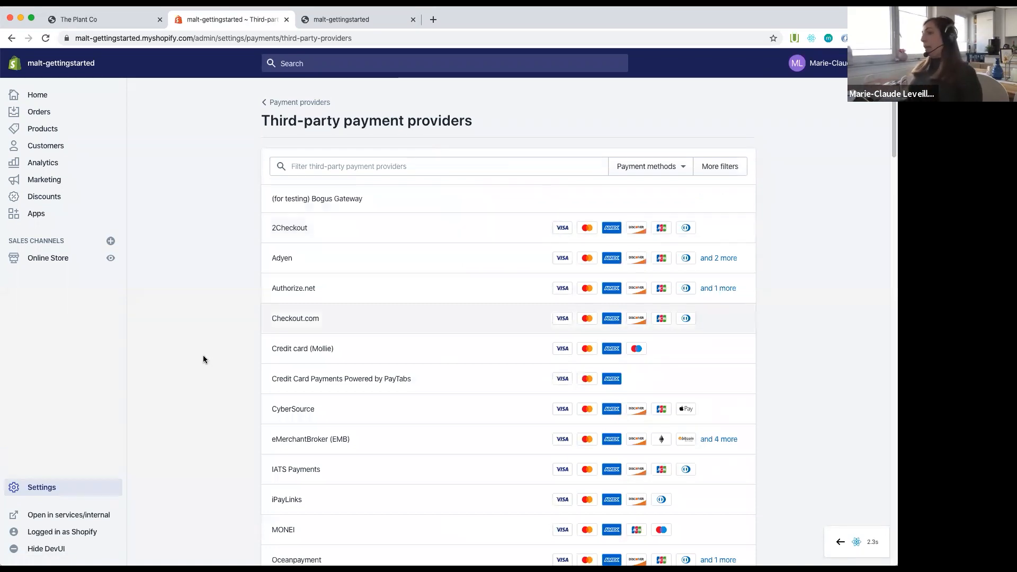
{"action": "scroll", "coordinate": [205, 353], "scroll_direction": "down", "scroll_amount": 1}
{"action": "scroll", "coordinate": [206, 357], "scroll_direction": "down", "scroll_amount": 1}
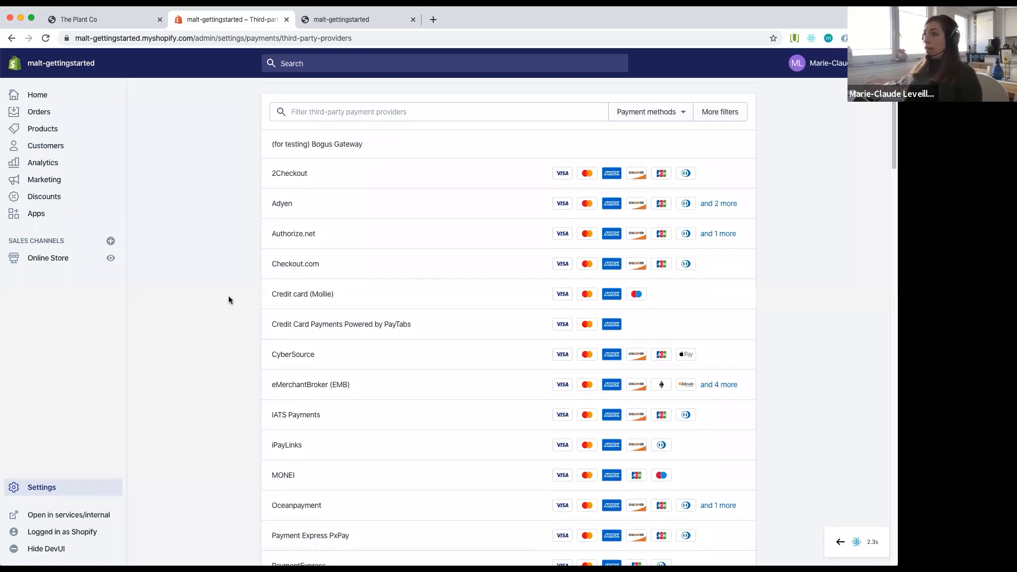
{"action": "left_click", "coordinate": [12, 38]}
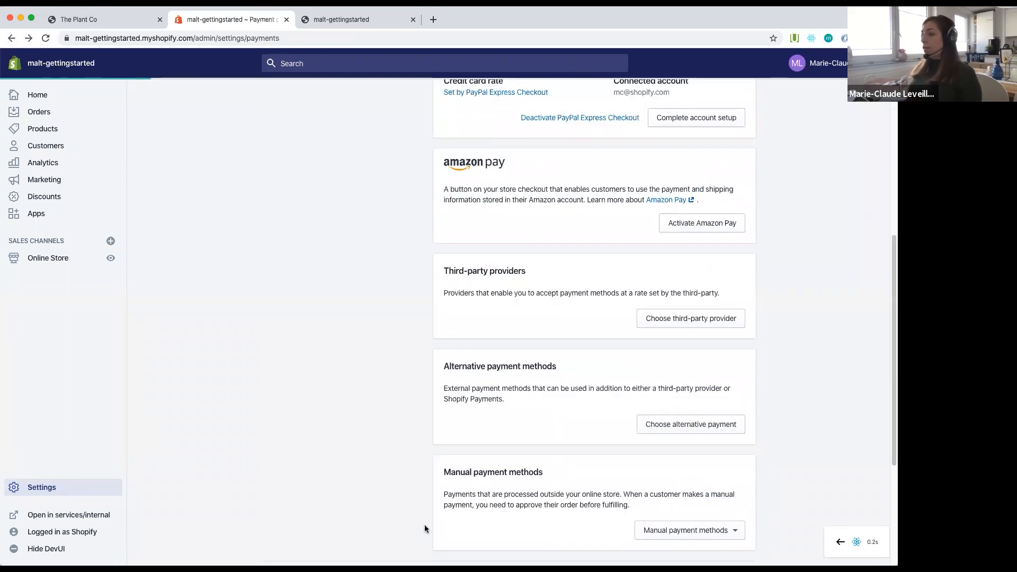
Step: View the setup form for a custom manual payment method and close it without activating anything
{"action": "scroll", "coordinate": [425, 529], "scroll_direction": "down", "scroll_amount": 5}
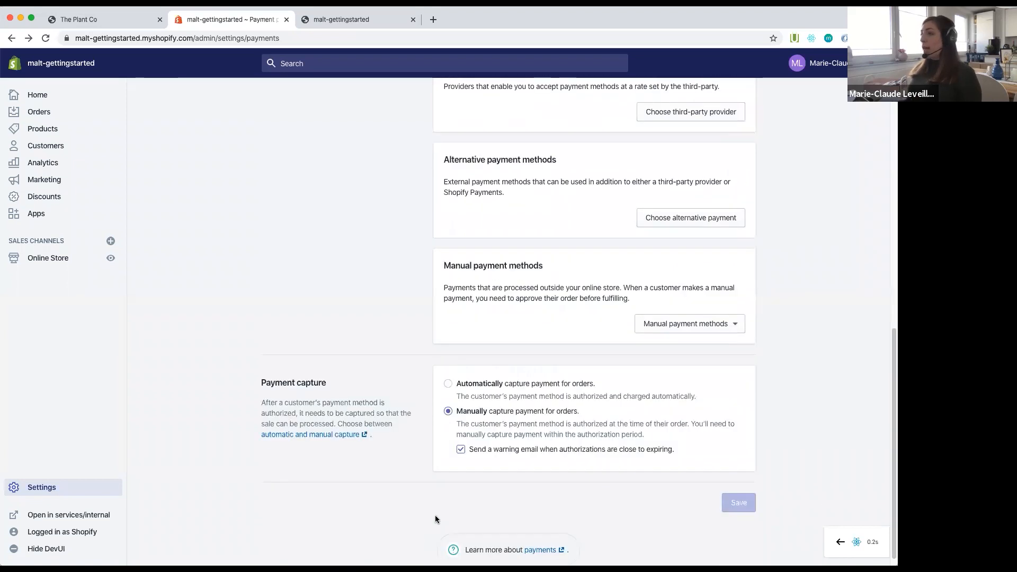
{"action": "scroll", "coordinate": [435, 519], "scroll_direction": "down", "scroll_amount": 1}
{"action": "left_click", "coordinate": [692, 318]}
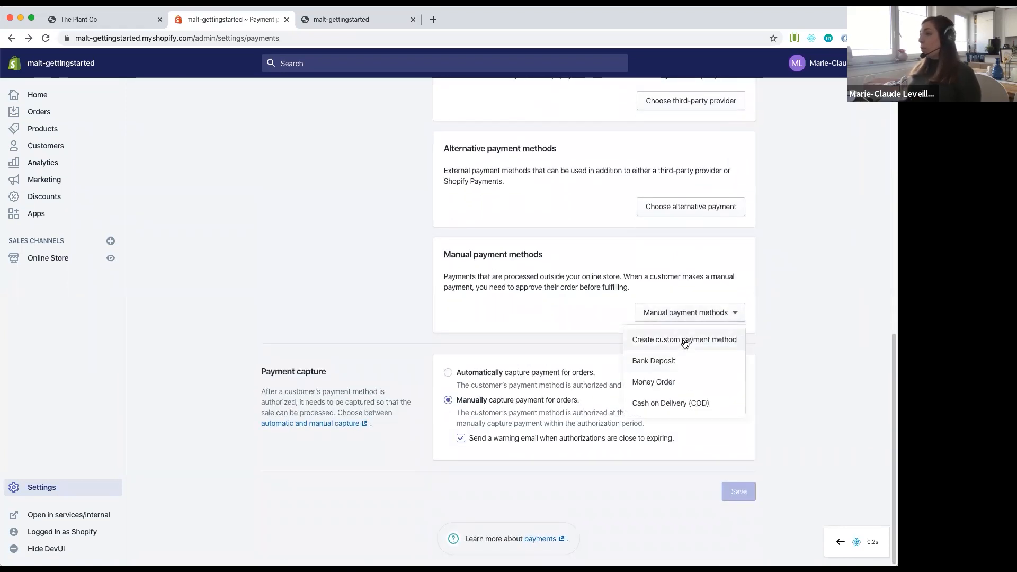
{"action": "left_click", "coordinate": [735, 339]}
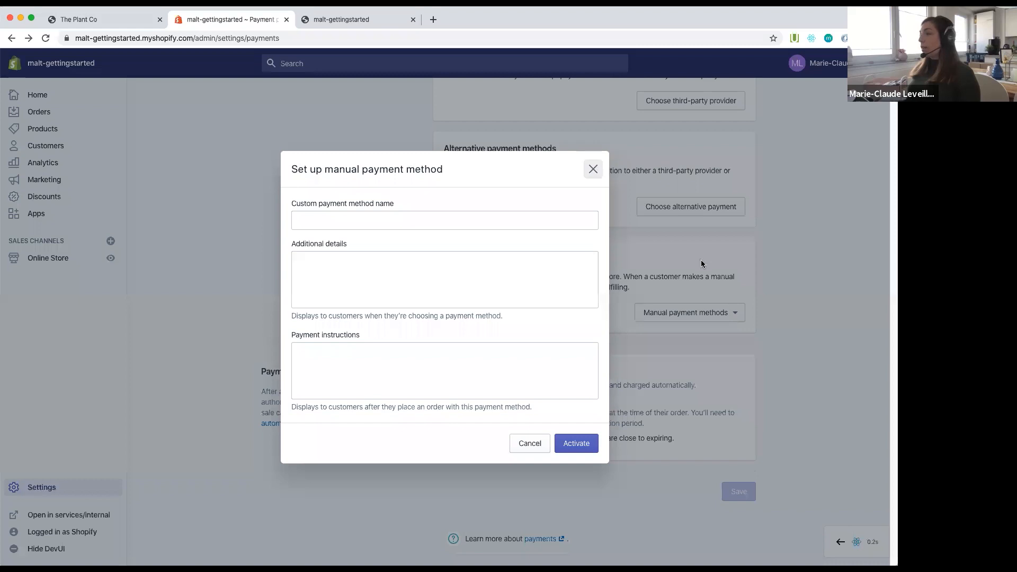
{"action": "left_click", "coordinate": [593, 169]}
Step: Activate Cash on Delivery (COD) as a manual payment method
{"action": "left_click", "coordinate": [689, 315]}
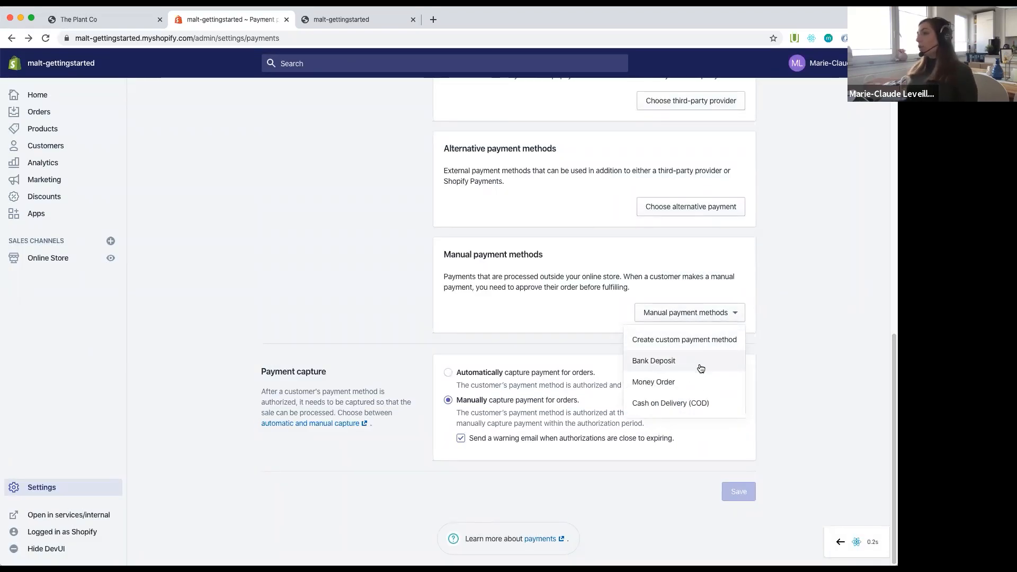
{"action": "left_click", "coordinate": [699, 403]}
{"action": "left_click", "coordinate": [546, 426]}
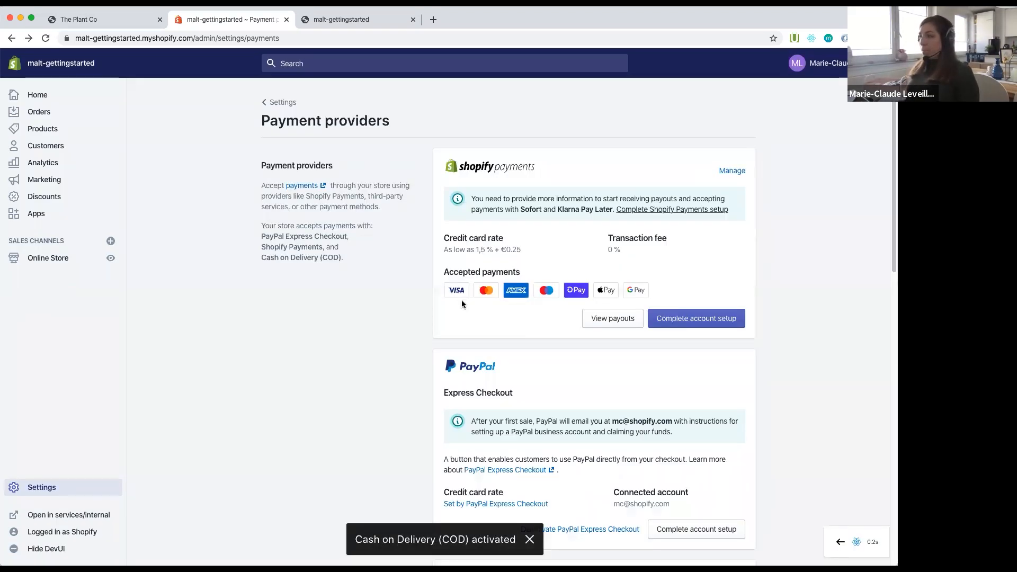
Step: Go to the store's Shipping settings and open the general shipping rates for management
{"action": "left_click", "coordinate": [47, 493]}
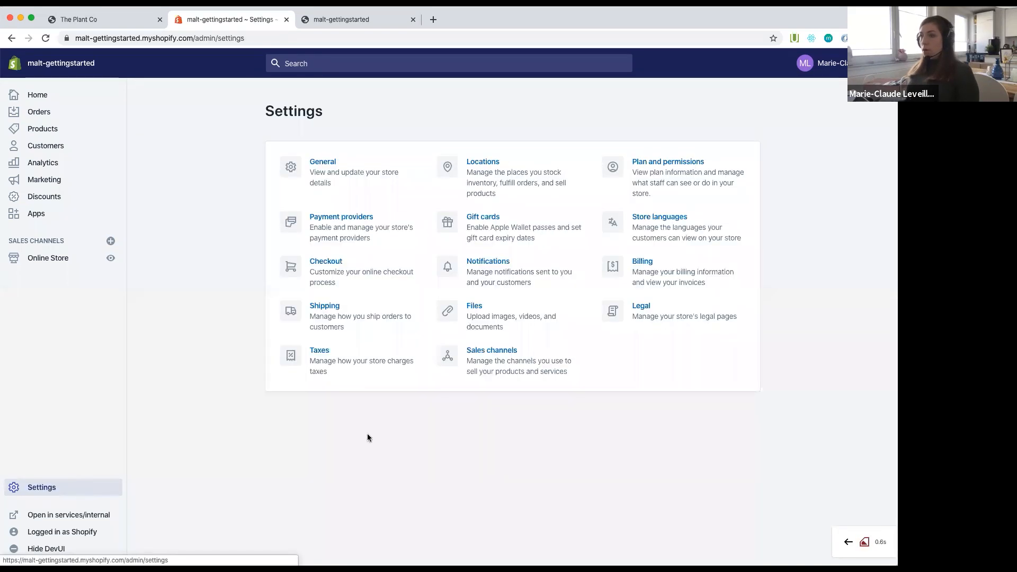
{"action": "left_click", "coordinate": [347, 314]}
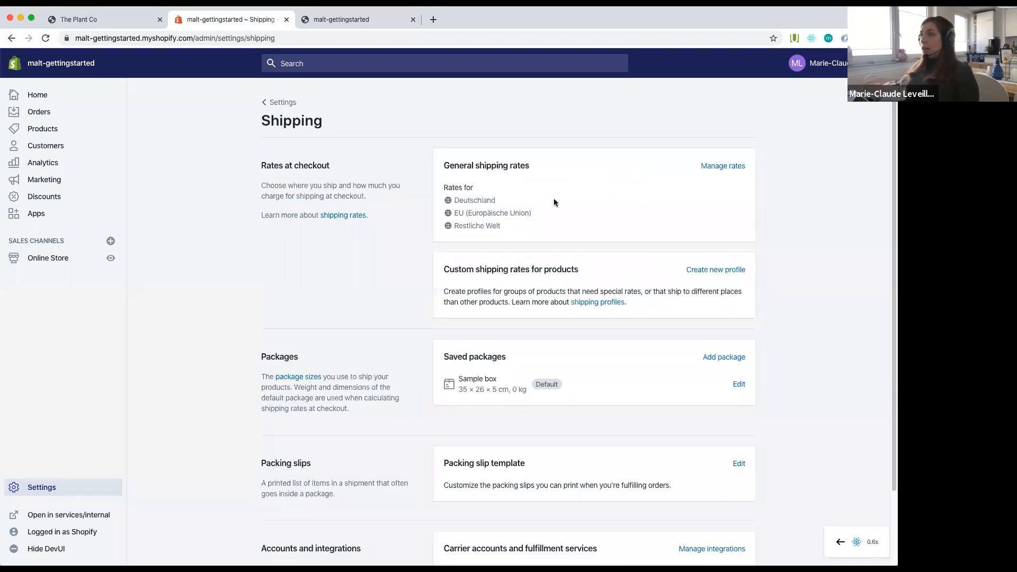
{"action": "left_click_drag", "start_coordinate": [473, 189], "coordinate": [486, 222]}
{"action": "left_click", "coordinate": [506, 226]}
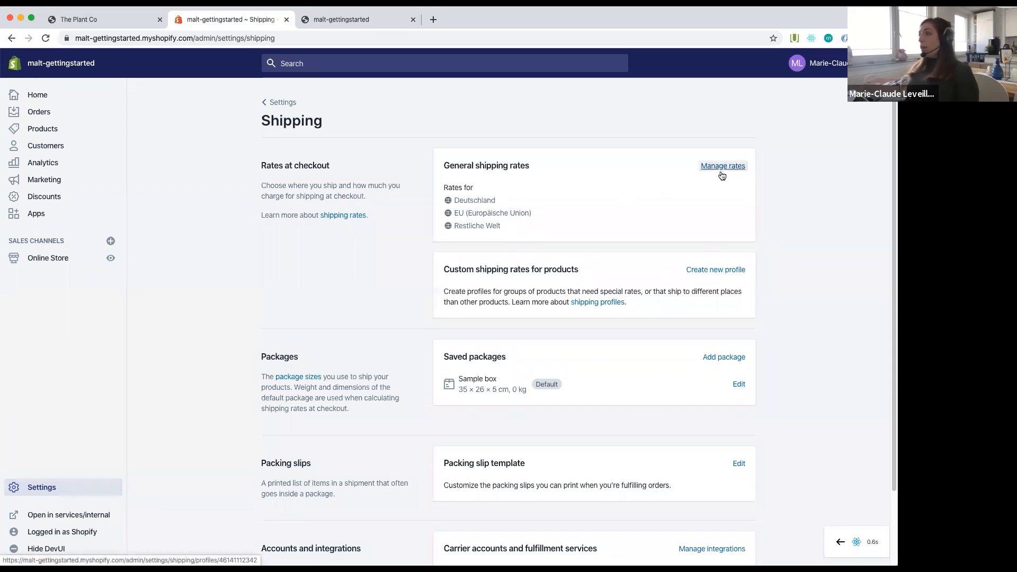
{"action": "left_click", "coordinate": [723, 167]}
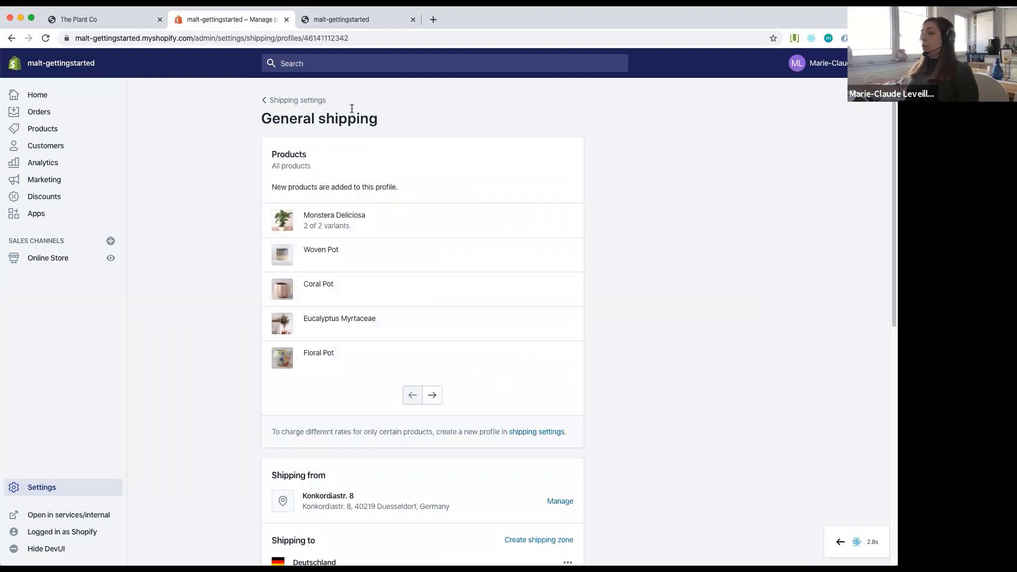
Step: Examine the shipping rates, conditions and prices of the Deutschland, EU and Restliche Welt zones
{"action": "scroll", "coordinate": [240, 231], "scroll_direction": "down", "scroll_amount": 3}
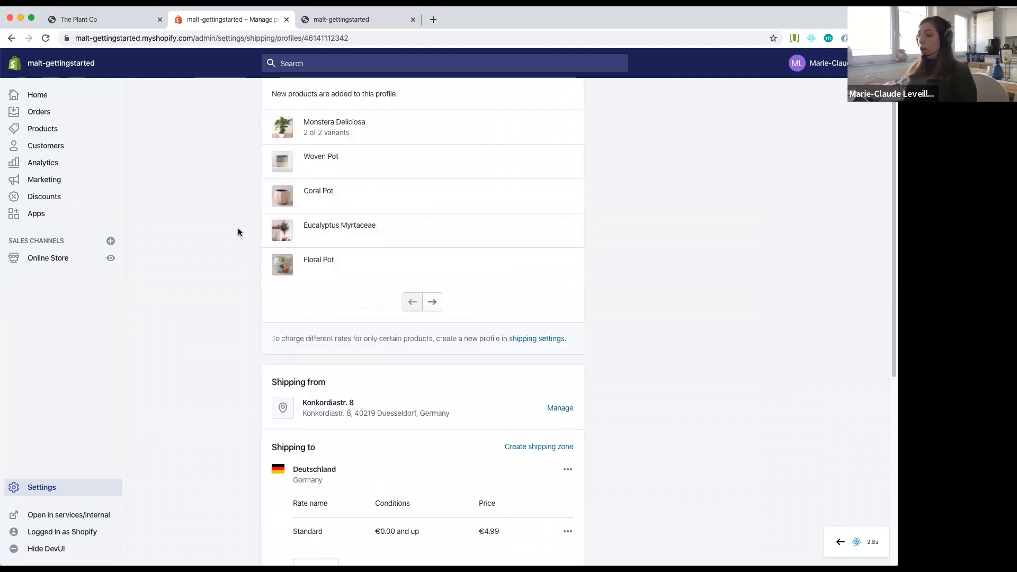
{"action": "scroll", "coordinate": [236, 241], "scroll_direction": "down", "scroll_amount": 5}
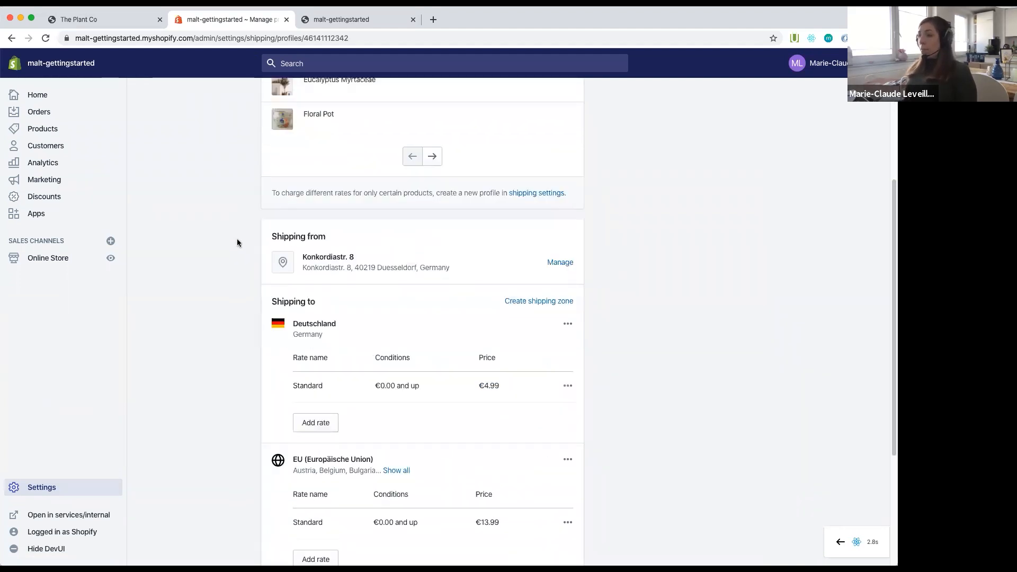
{"action": "scroll", "coordinate": [383, 165], "scroll_direction": "down", "scroll_amount": 1}
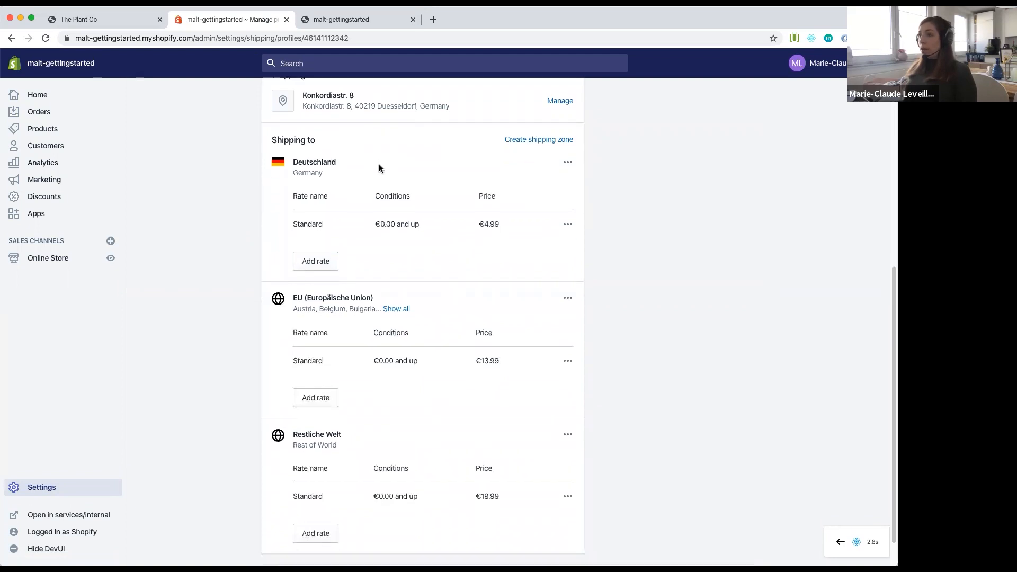
{"action": "left_click_drag", "start_coordinate": [292, 160], "coordinate": [468, 225]}
{"action": "left_click", "coordinate": [727, 240]}
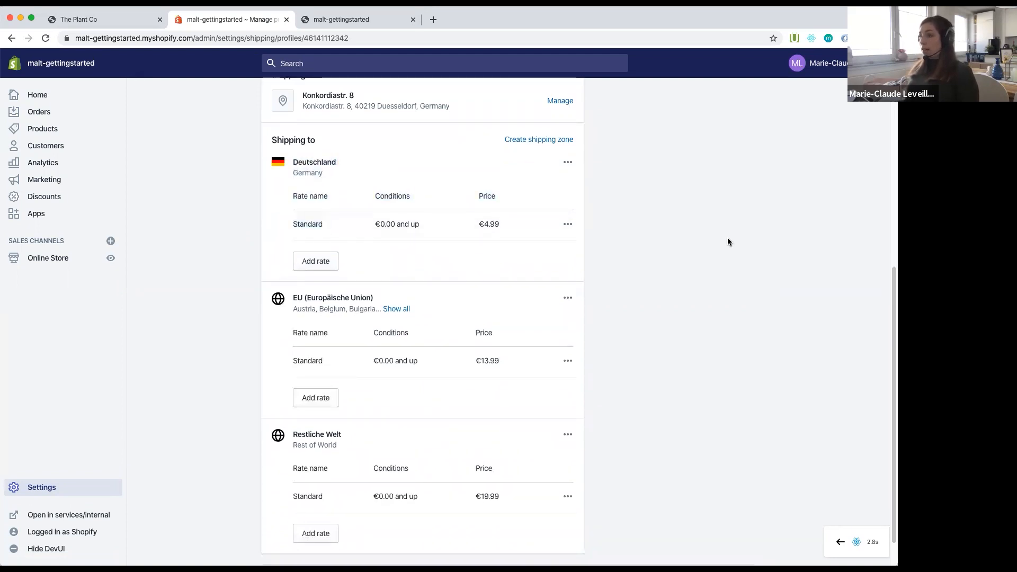
{"action": "left_click_drag", "start_coordinate": [323, 361], "coordinate": [290, 302]}
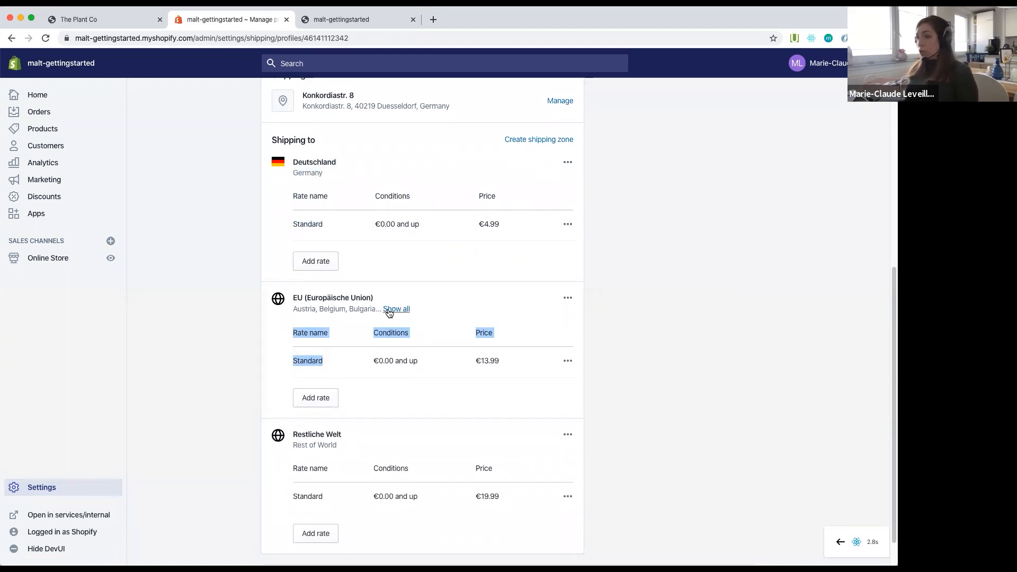
{"action": "left_click", "coordinate": [682, 326]}
{"action": "left_click_drag", "start_coordinate": [323, 498], "coordinate": [304, 462]}
{"action": "left_click", "coordinate": [749, 403]}
Step: Delete the Restliche Welt shipping zone from the general shipping profile
{"action": "left_click", "coordinate": [569, 434]}
{"action": "left_click", "coordinate": [550, 483]}
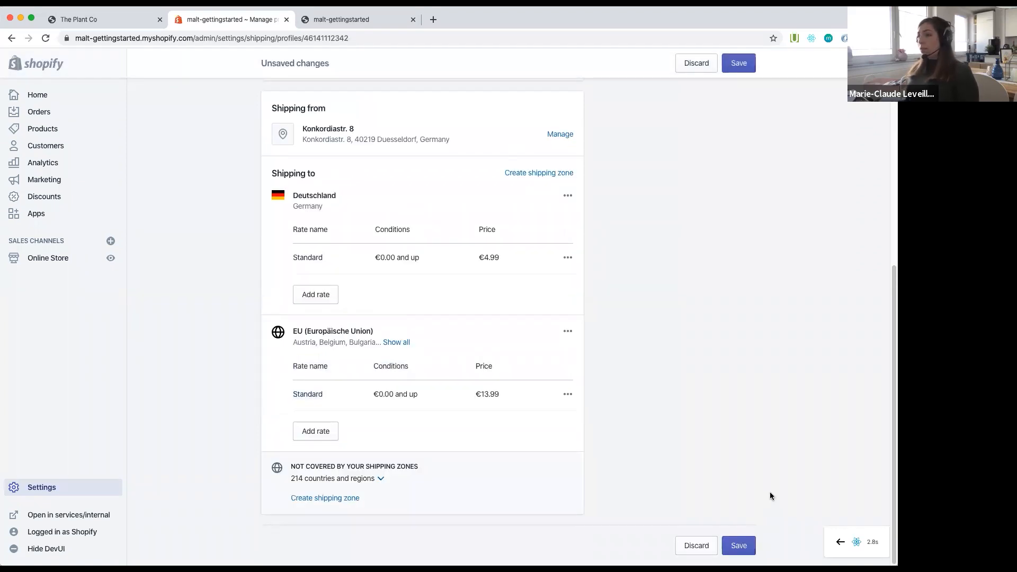
Step: Start a new rate for the EU (Europäische Union) zone with a condition based on order price
{"action": "scroll", "coordinate": [397, 410], "scroll_direction": "up", "scroll_amount": 1}
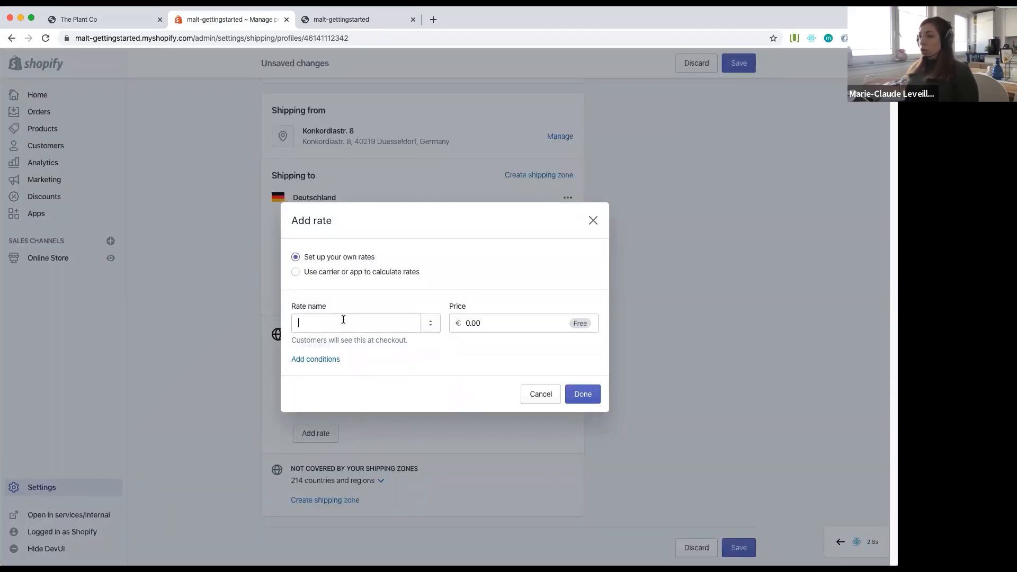
{"action": "left_click", "coordinate": [323, 324]}
{"action": "left_click", "coordinate": [526, 298]}
{"action": "left_click", "coordinate": [510, 326]}
{"action": "left_click", "coordinate": [325, 369]}
{"action": "left_click", "coordinate": [328, 362]}
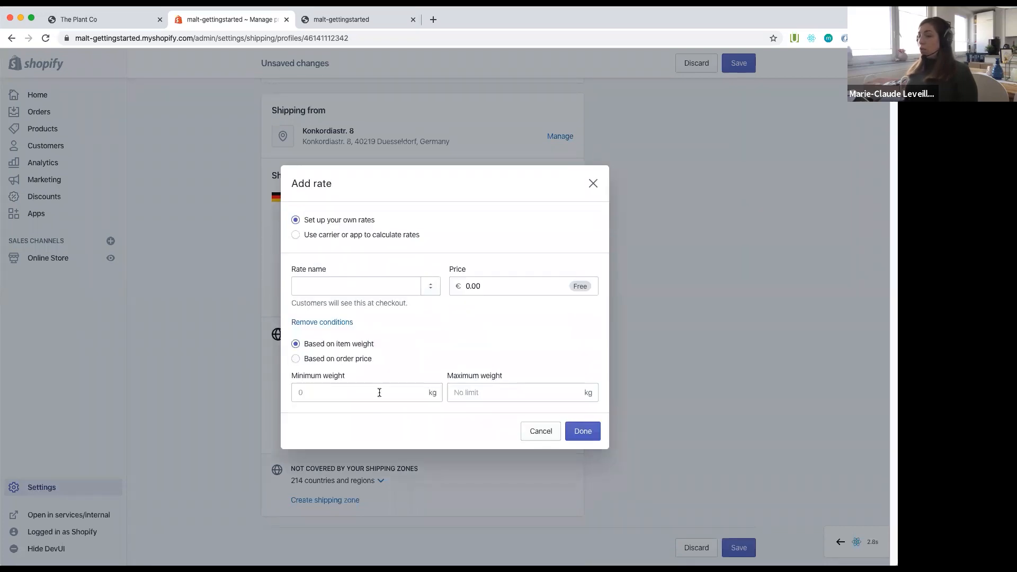
{"action": "left_click_drag", "start_coordinate": [374, 345], "coordinate": [337, 350]}
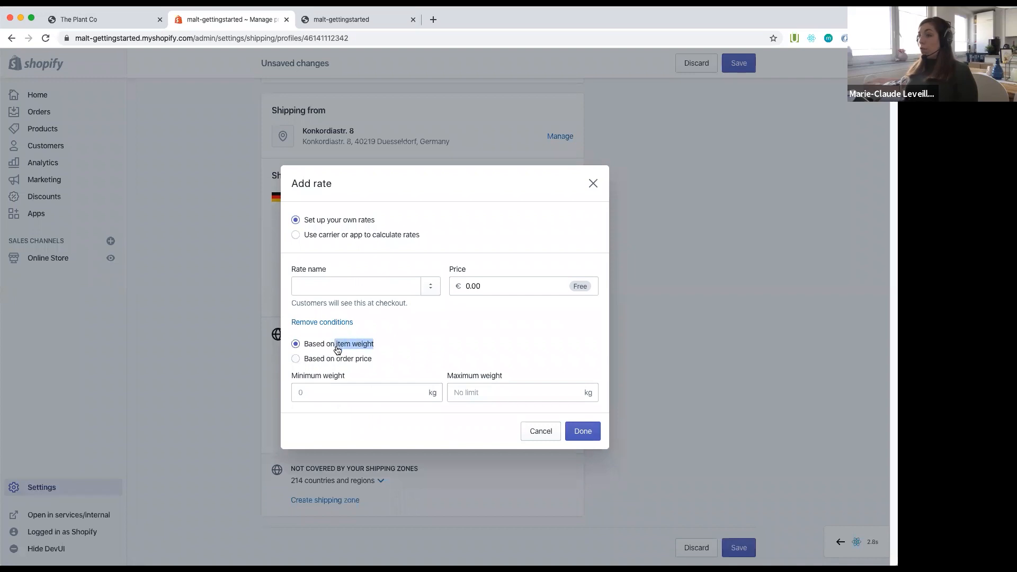
{"action": "left_click", "coordinate": [429, 332]}
{"action": "left_click", "coordinate": [364, 360]}
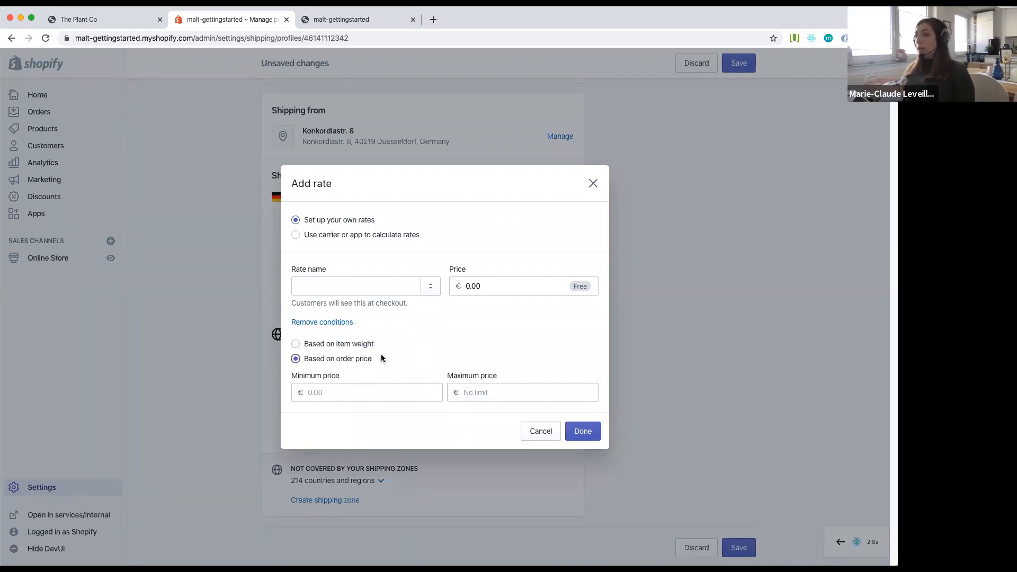
Step: Set the rate's order price condition to a minimum of €0.00 and a maximum of €50.00
{"action": "left_click", "coordinate": [364, 394]}
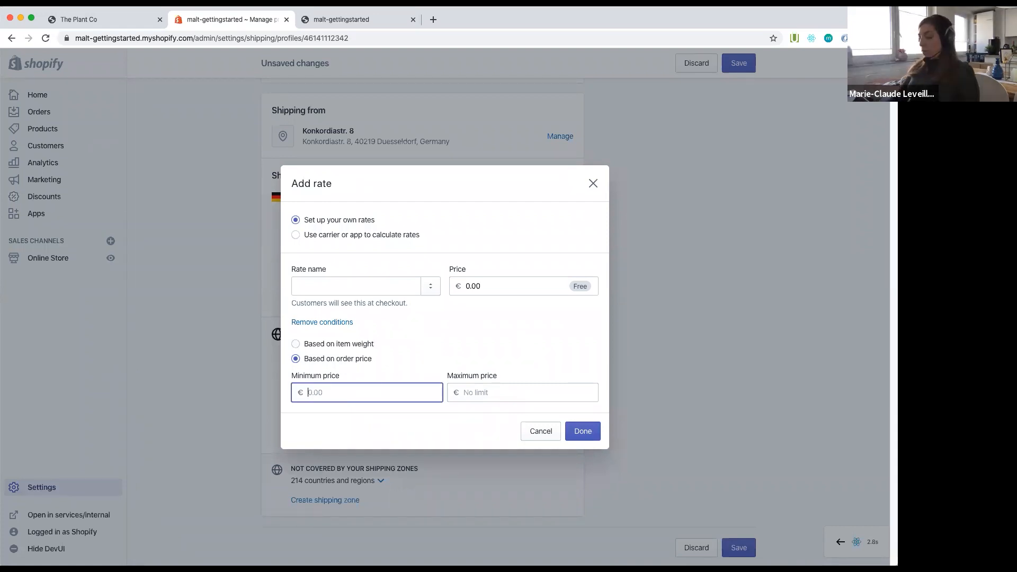
{"action": "type", "text": "0"}
{"action": "key", "text": "Tab"}
{"action": "type", "text": "5"}
{"action": "key", "text": "BackSpace"}
{"action": "type", "text": "50"}
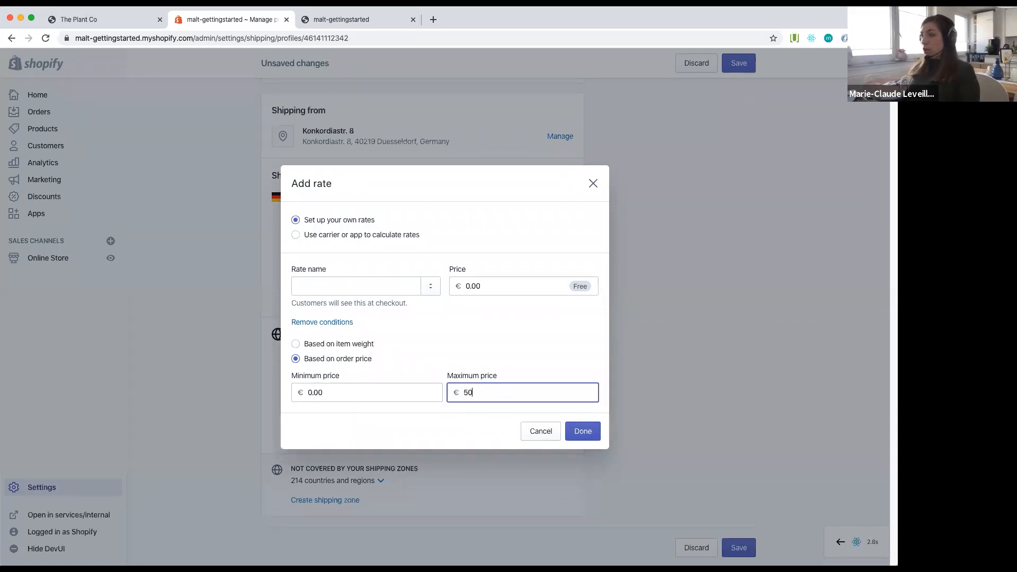
{"action": "left_click", "coordinate": [565, 335]}
Step: Name the new rate Standard Shipping, price it at €10.00 and add it to the EU zone
{"action": "left_click", "coordinate": [339, 285]}
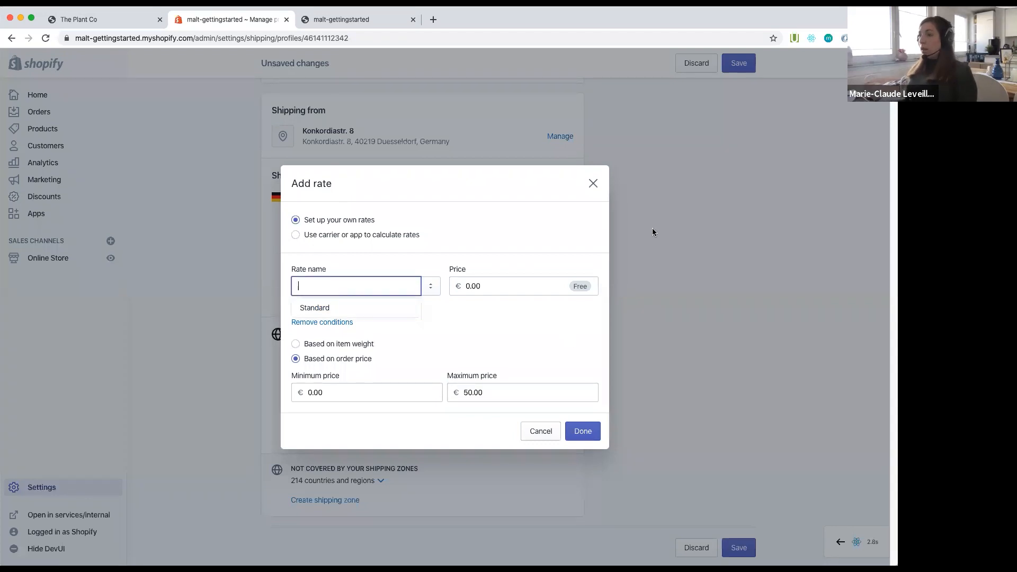
{"action": "type", "text": "Standard S"}
{"action": "key", "text": "BackSpace"}
{"action": "type", "text": "Shiipping"}
{"action": "key", "text": "BackSpace"}
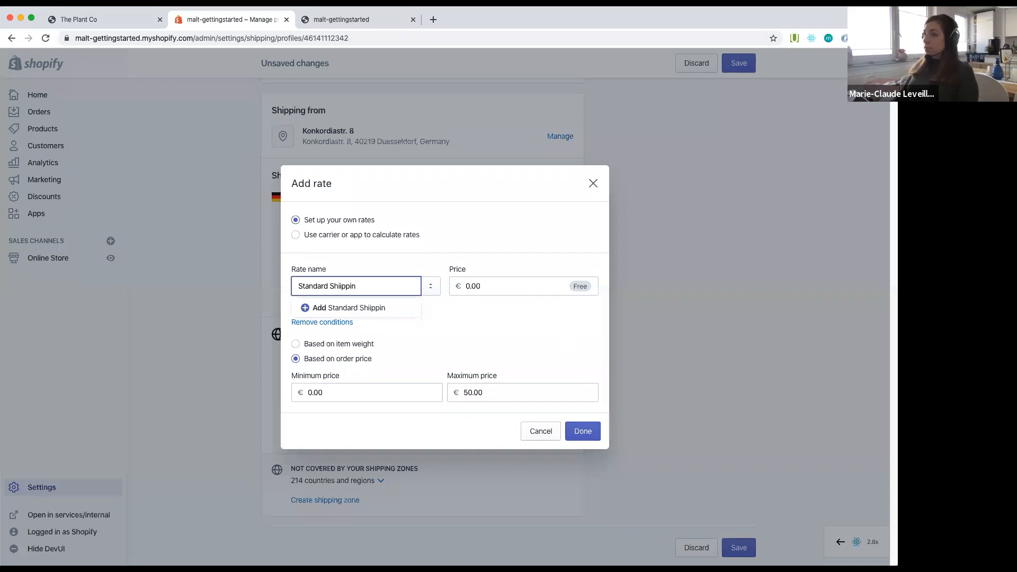
{"action": "type", "text": "ng"}
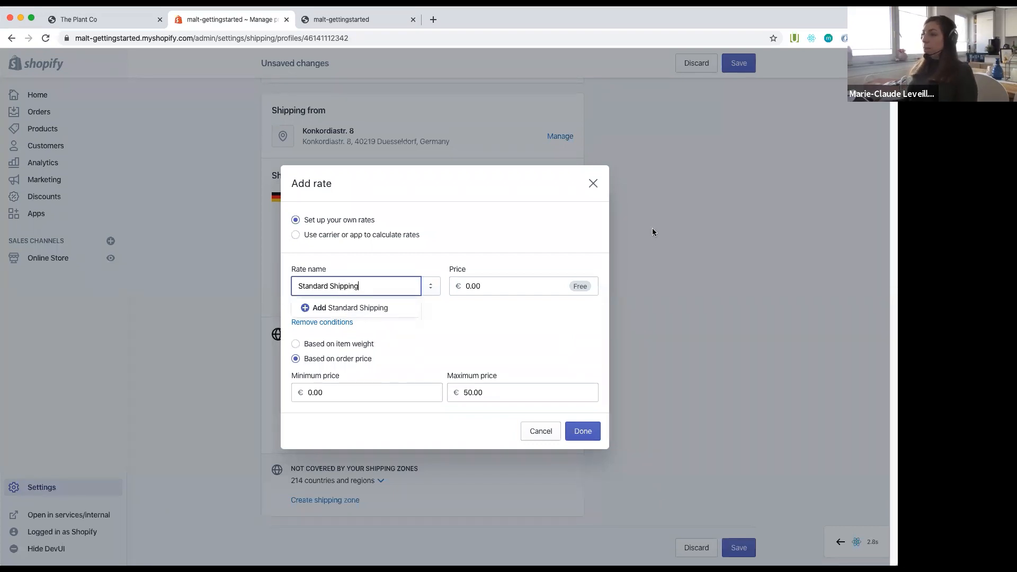
{"action": "left_click", "coordinate": [520, 285]}
{"action": "double_click", "coordinate": [520, 285]}
{"action": "type", "text": "10"}
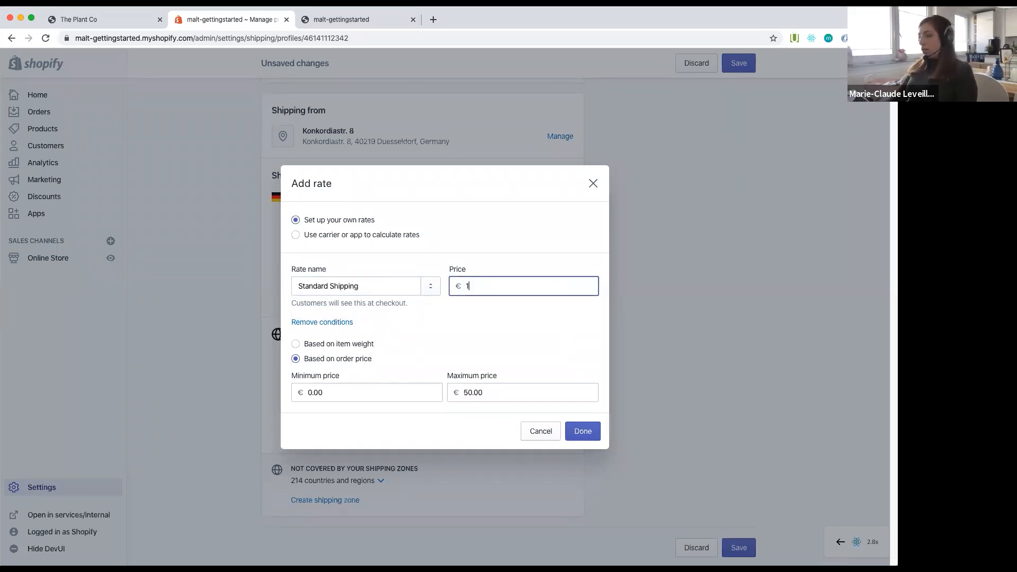
{"action": "left_click", "coordinate": [583, 430]}
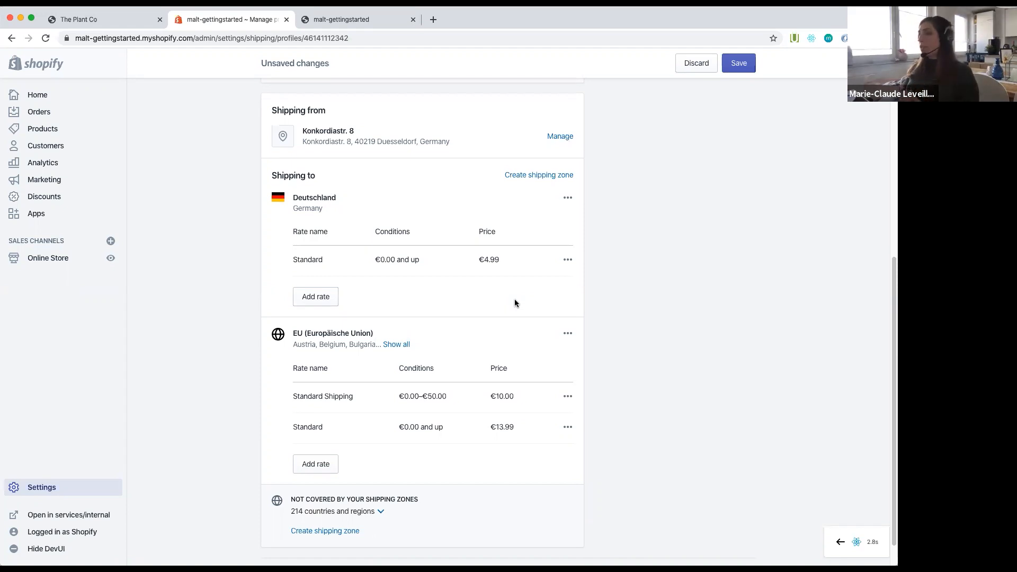
Step: Leave the shipping profile without saving its changes and open the store's Taxes settings
{"action": "left_click", "coordinate": [40, 488]}
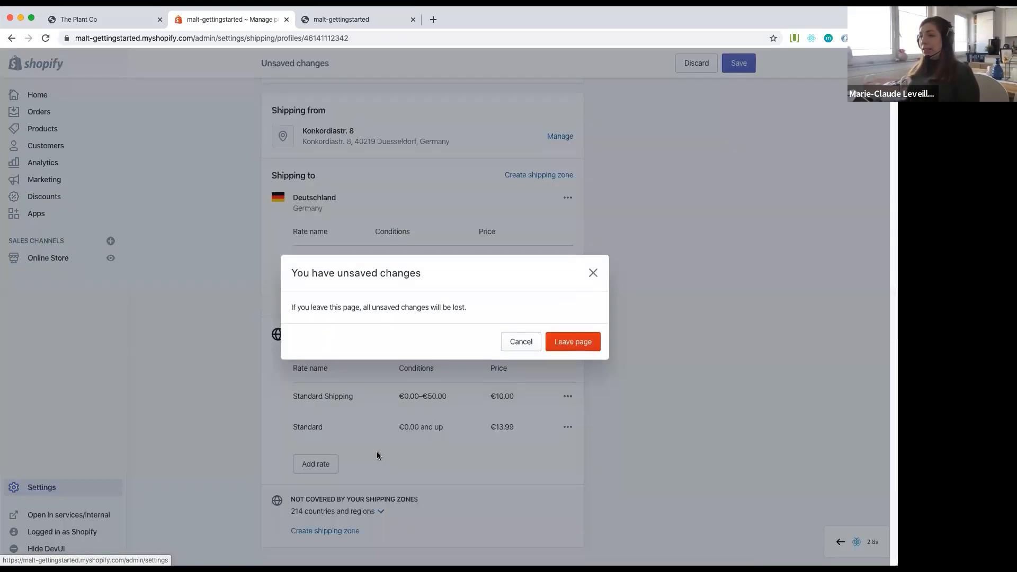
{"action": "left_click", "coordinate": [582, 350]}
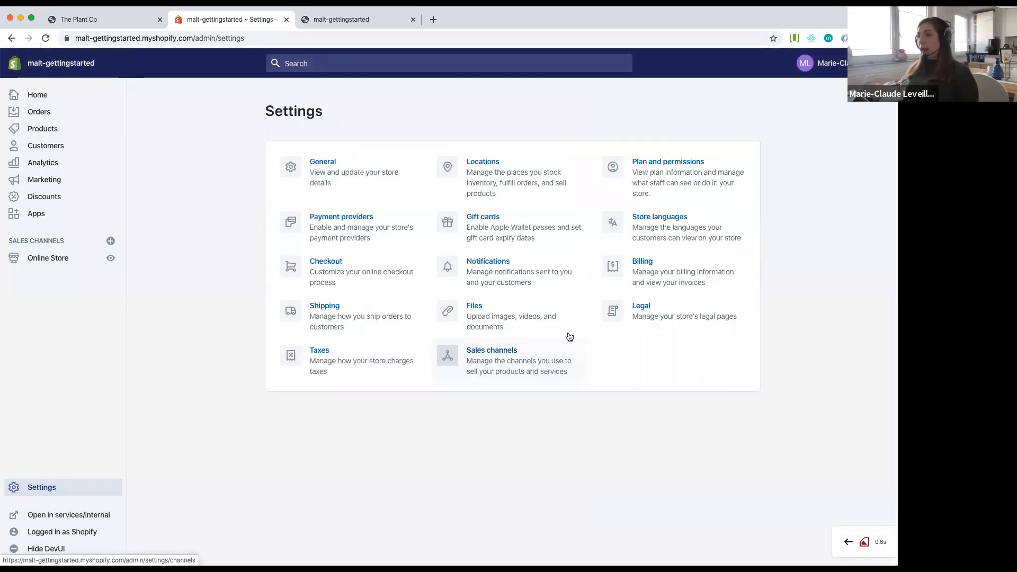
{"action": "left_click", "coordinate": [344, 357]}
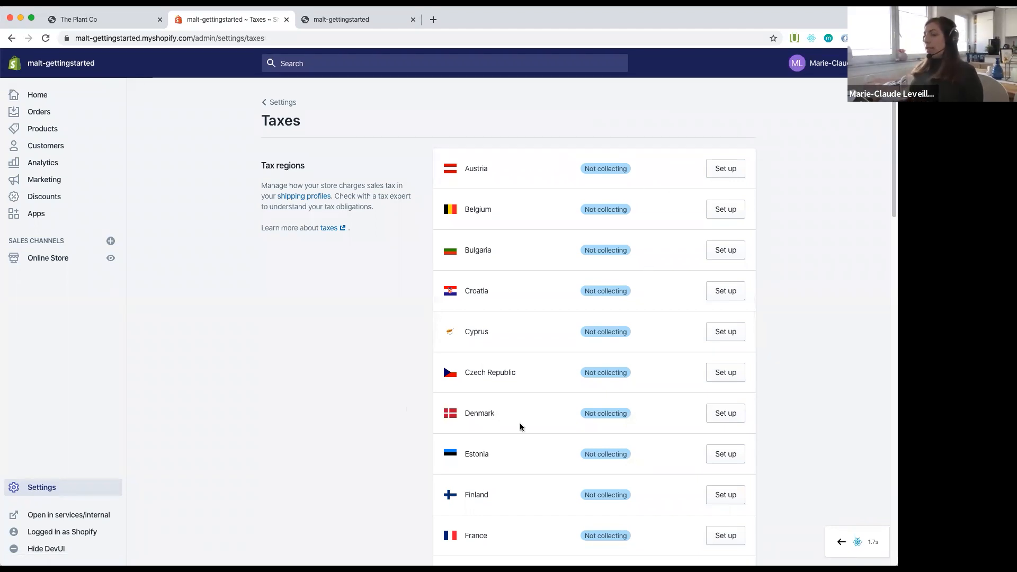
Step: Look through the list of tax regions down to Rest of world and return to its beginning
{"action": "scroll", "coordinate": [520, 427], "scroll_direction": "down", "scroll_amount": 10}
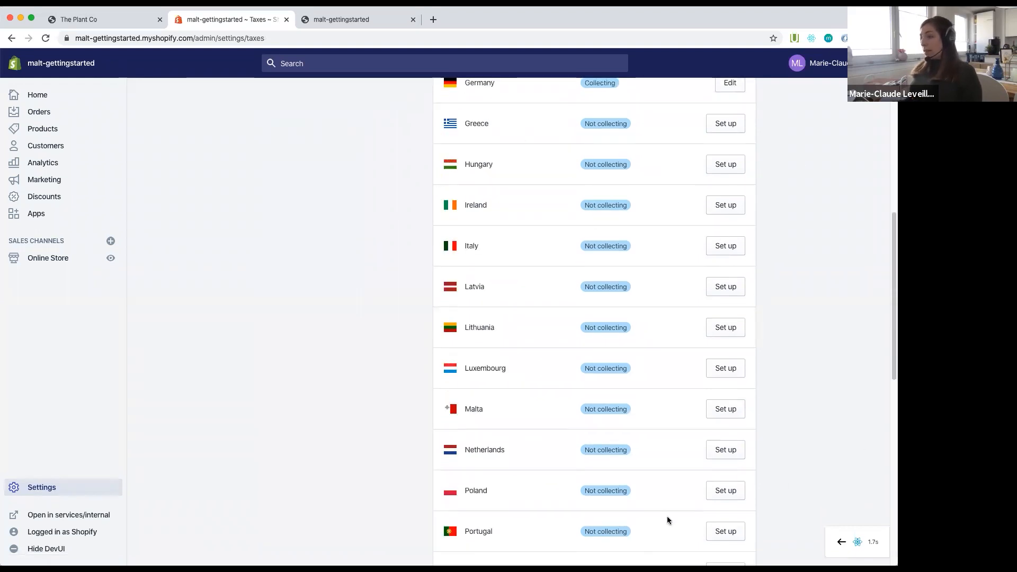
{"action": "scroll", "coordinate": [781, 469], "scroll_direction": "down", "scroll_amount": 5}
{"action": "scroll", "coordinate": [781, 472], "scroll_direction": "down", "scroll_amount": 4}
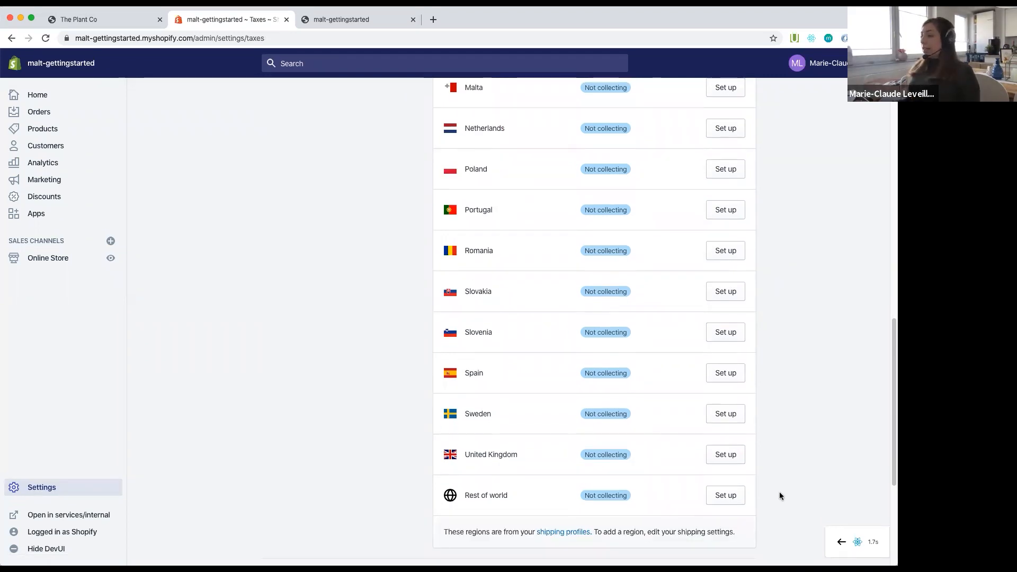
{"action": "left_click_drag", "start_coordinate": [529, 499], "coordinate": [464, 495]}
{"action": "left_click", "coordinate": [860, 457]}
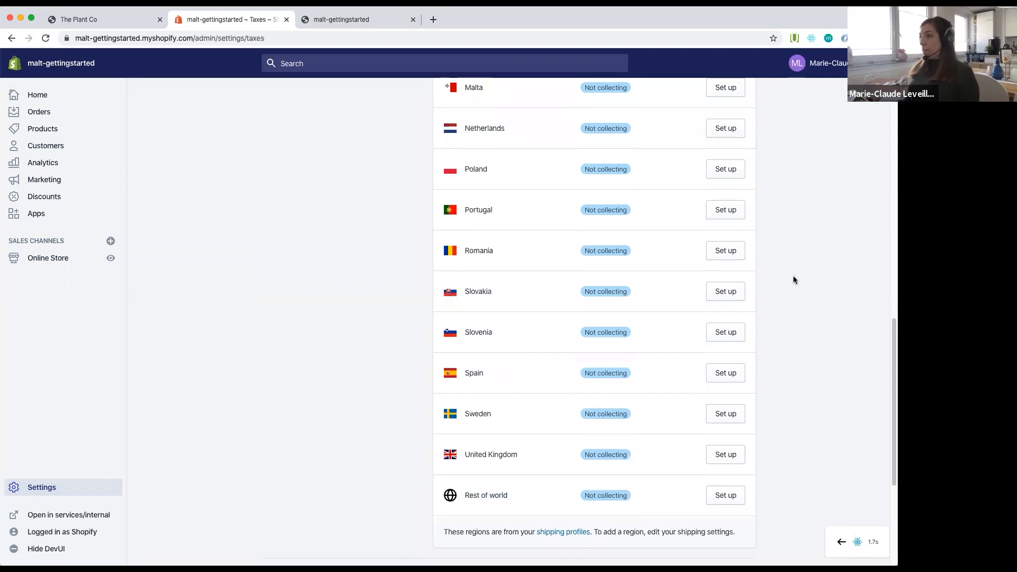
{"action": "scroll", "coordinate": [778, 188], "scroll_direction": "up", "scroll_amount": 10}
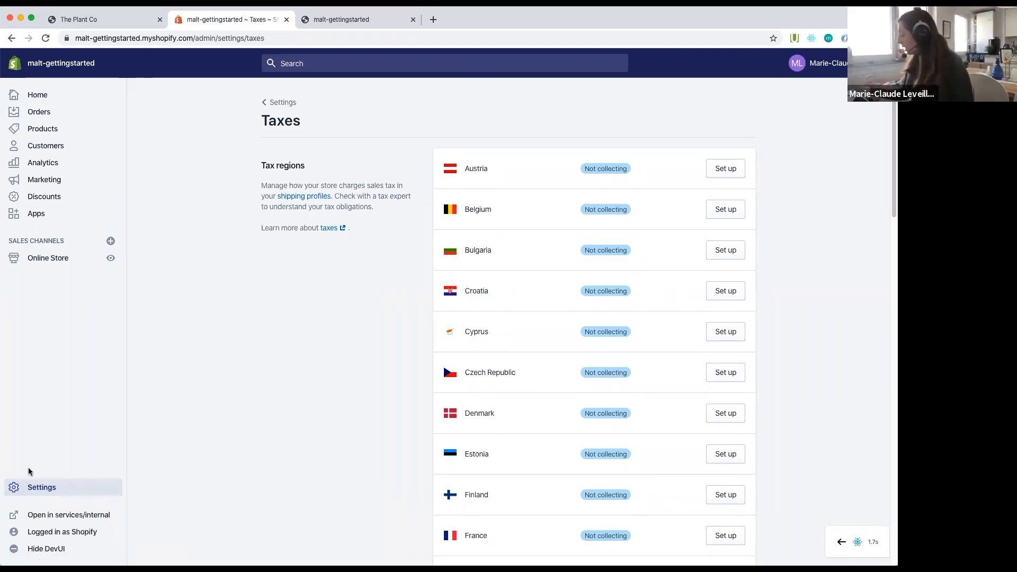
Step: Open the store's Checkout settings
{"action": "left_click", "coordinate": [71, 487]}
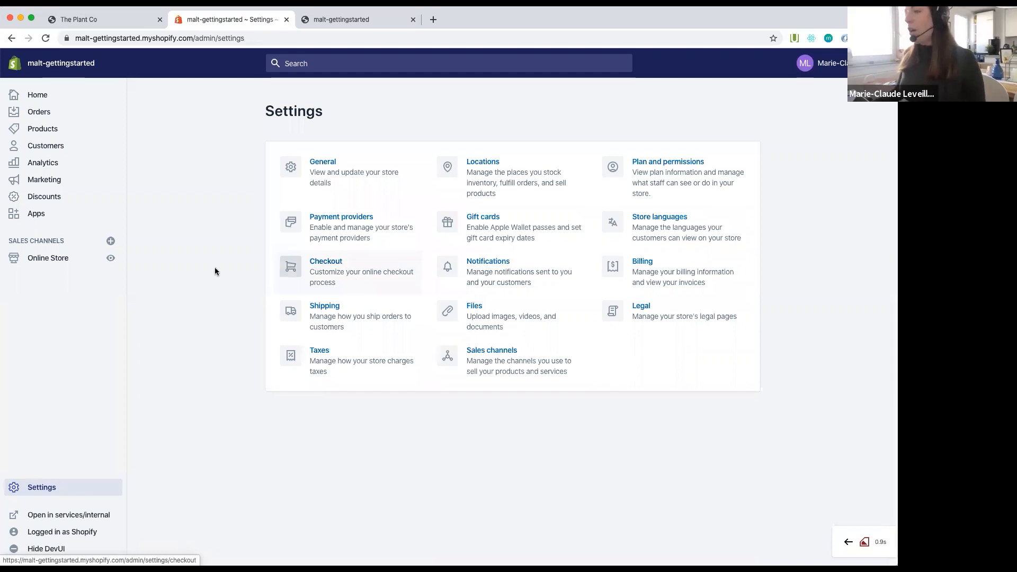
{"action": "left_click", "coordinate": [356, 276]}
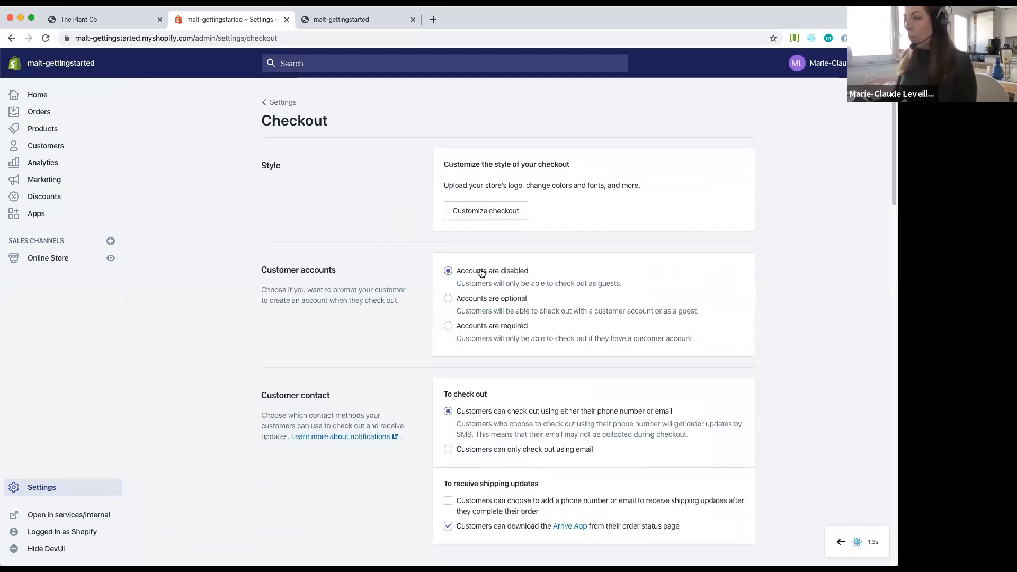
Step: Make customer accounts optional at checkout and save the Checkout settings
{"action": "left_click_drag", "start_coordinate": [405, 302], "coordinate": [357, 290]}
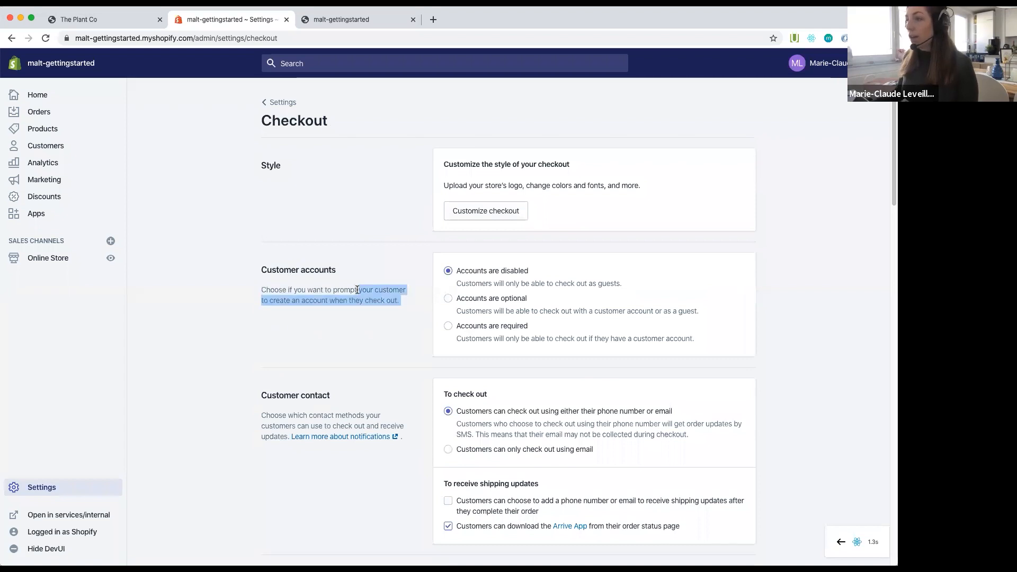
{"action": "left_click", "coordinate": [342, 291]}
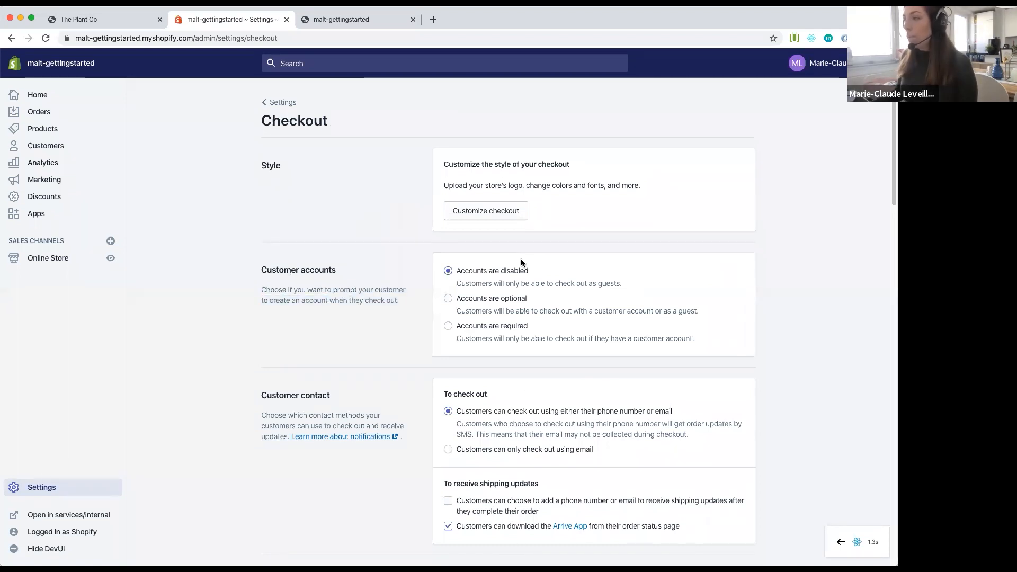
{"action": "left_click_drag", "start_coordinate": [532, 271], "coordinate": [455, 271]}
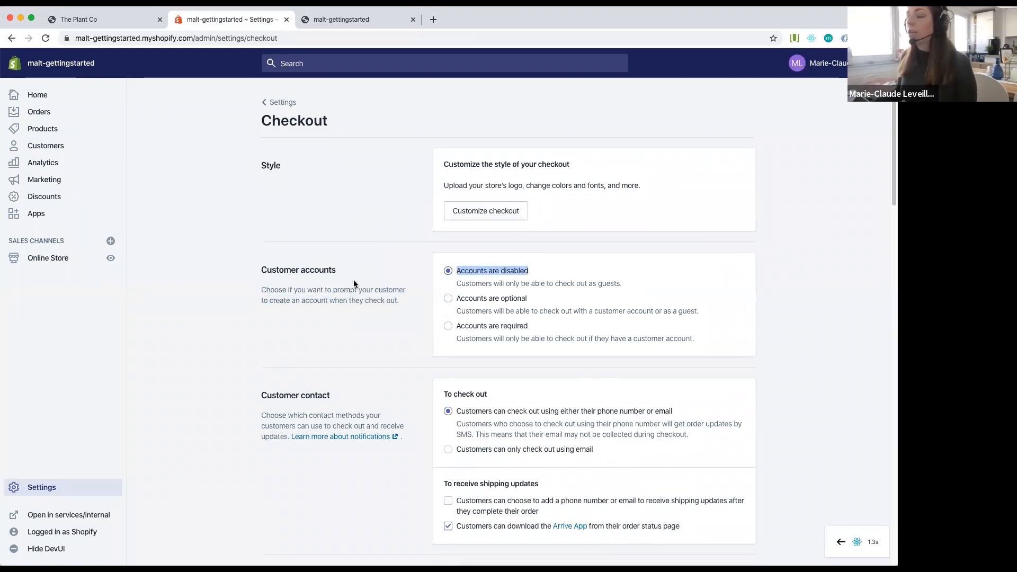
{"action": "left_click", "coordinate": [504, 299]}
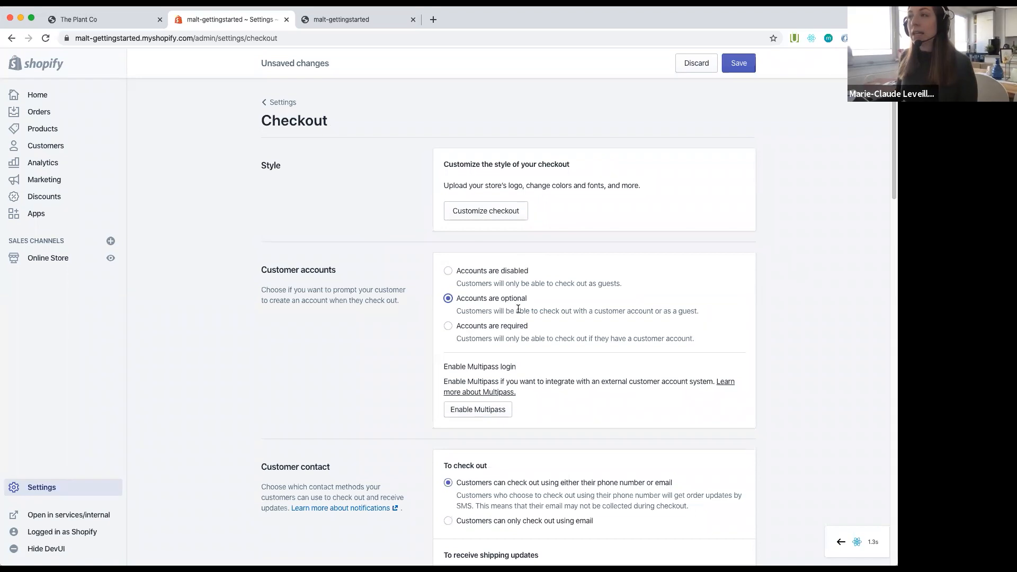
{"action": "left_click", "coordinate": [742, 63]}
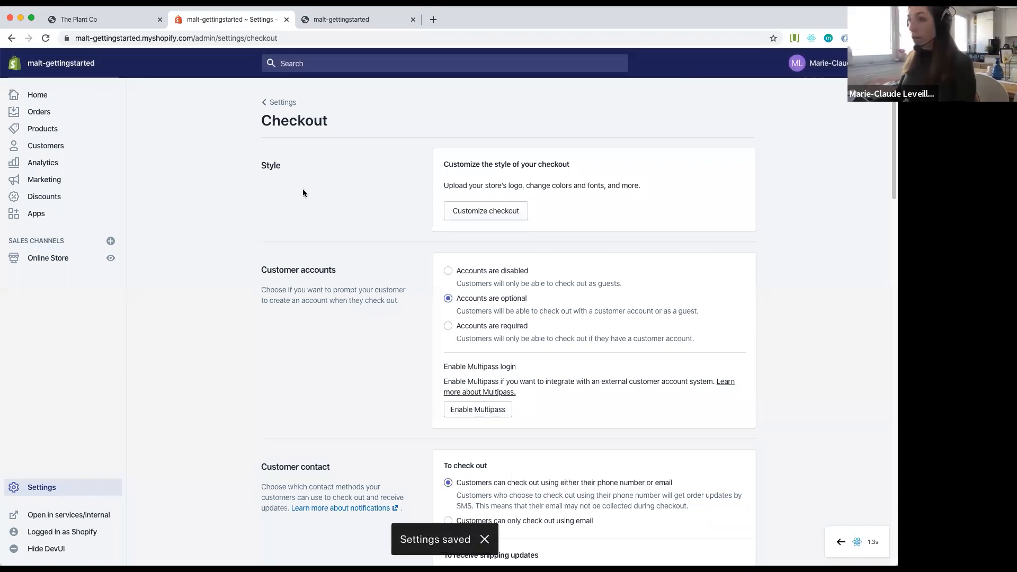
Step: Check the account links in The Plant Co's header, and open the customer login page of the store's own live storefront
{"action": "left_click", "coordinate": [116, 24]}
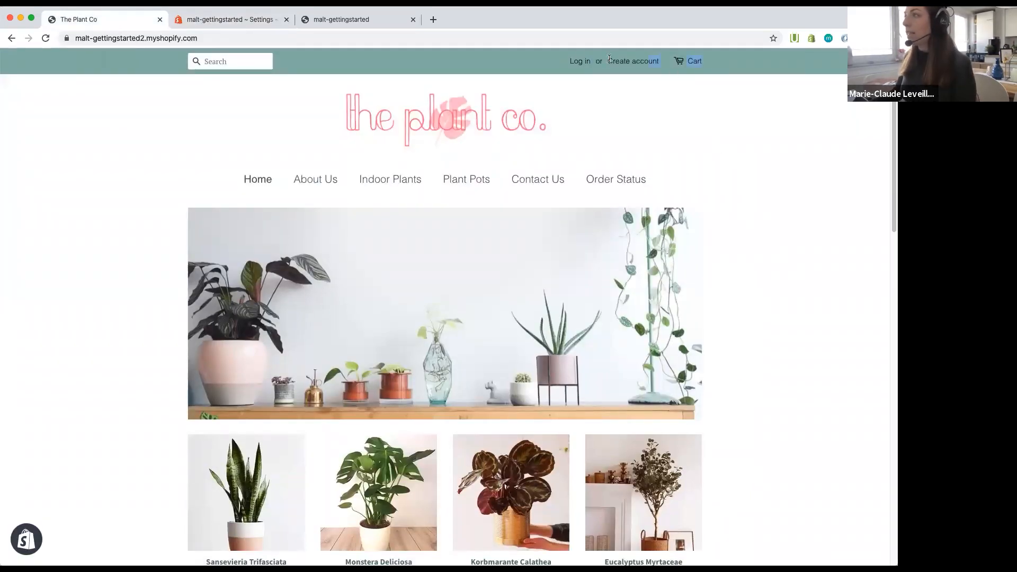
{"action": "left_click", "coordinate": [334, 21]}
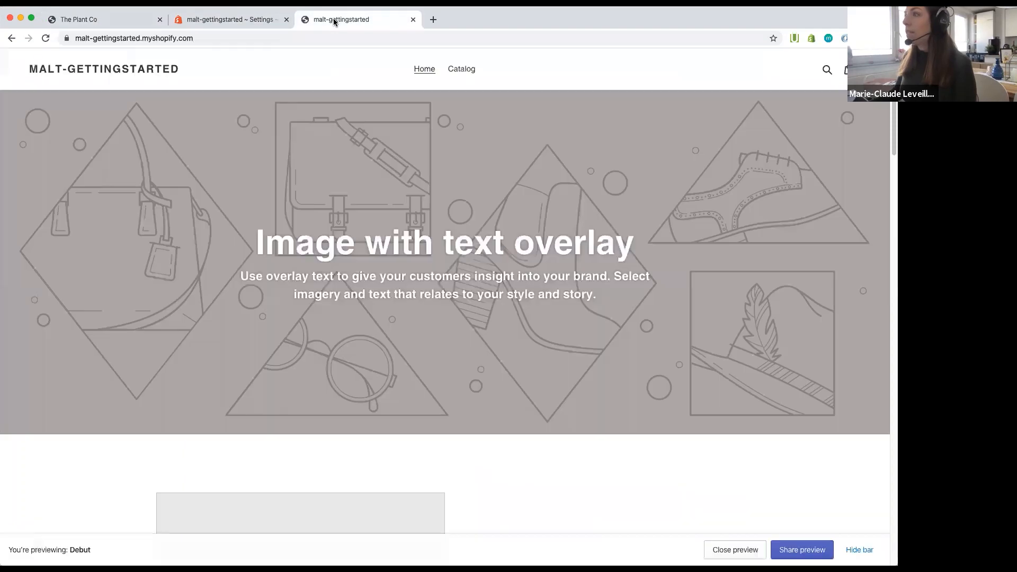
{"action": "key", "text": "ctrl+shift+Tab"}
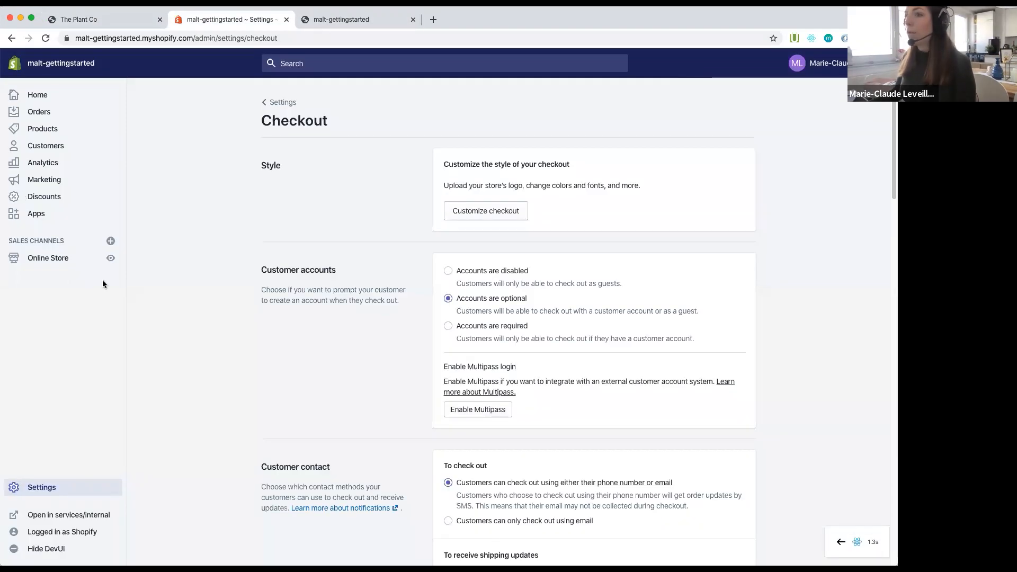
{"action": "left_click", "coordinate": [110, 258]}
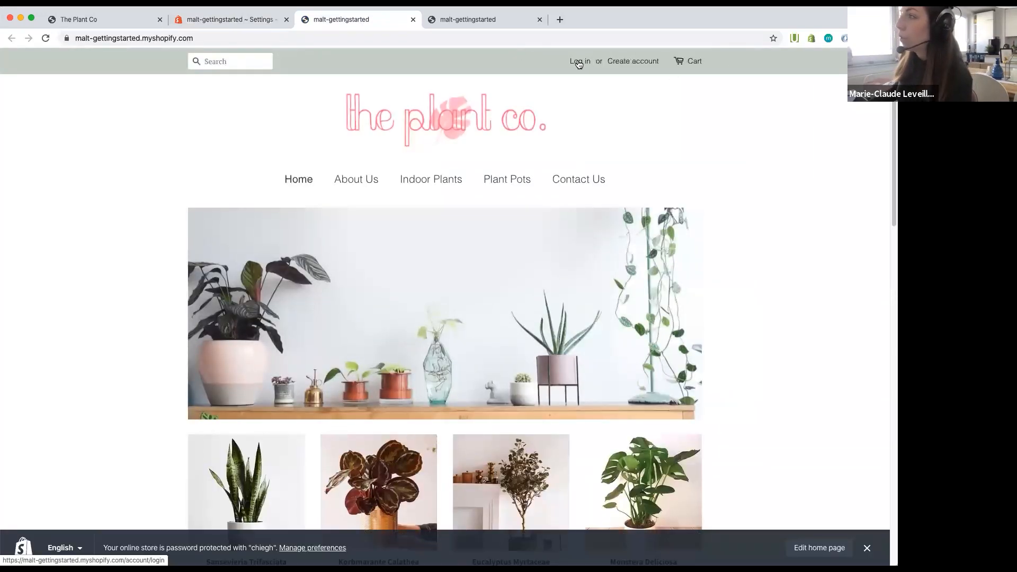
{"action": "left_click", "coordinate": [579, 62]}
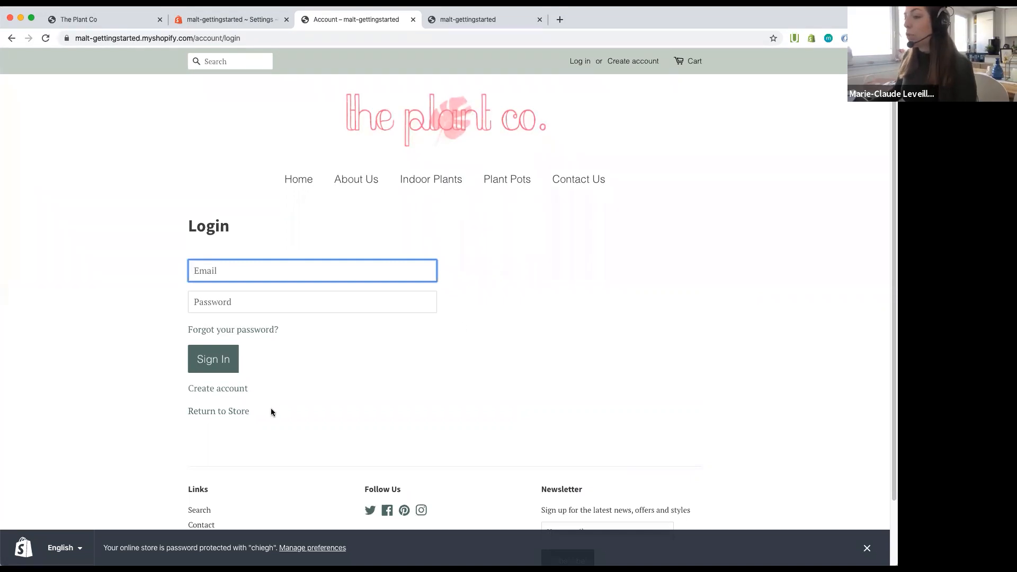
Step: Check the Order Status item in The Plant Co's menu and copy the web address of the own store's login page
{"action": "left_click", "coordinate": [138, 24]}
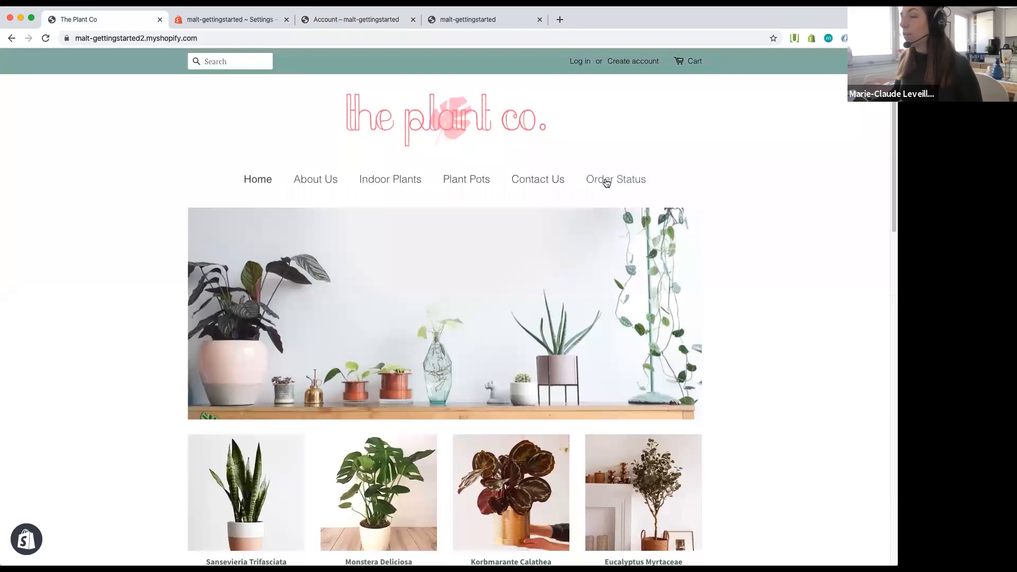
{"action": "left_click", "coordinate": [227, 21]}
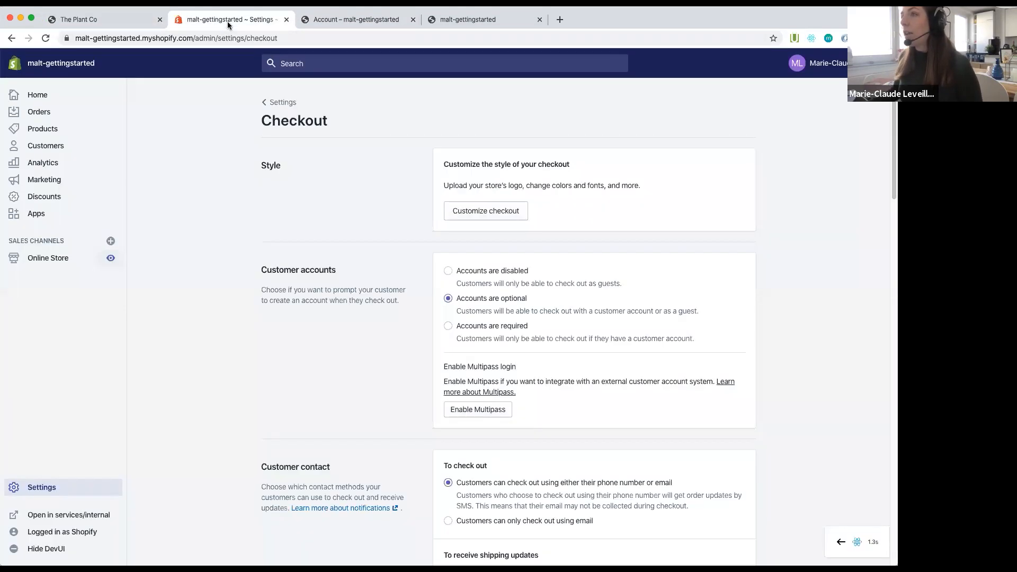
{"action": "left_click", "coordinate": [319, 22]}
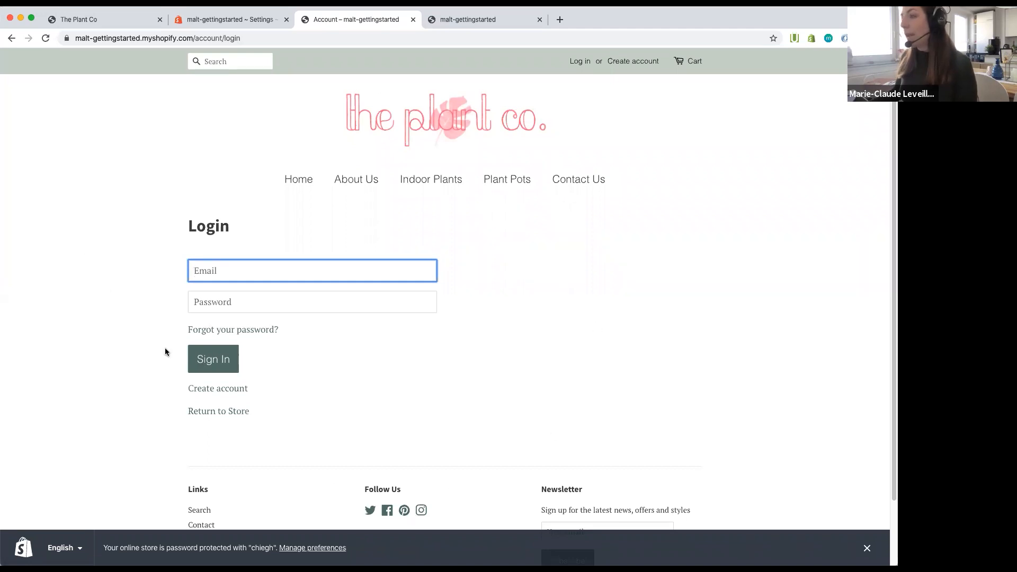
{"action": "left_click", "coordinate": [267, 40]}
{"action": "key", "text": "ctrl+c"}
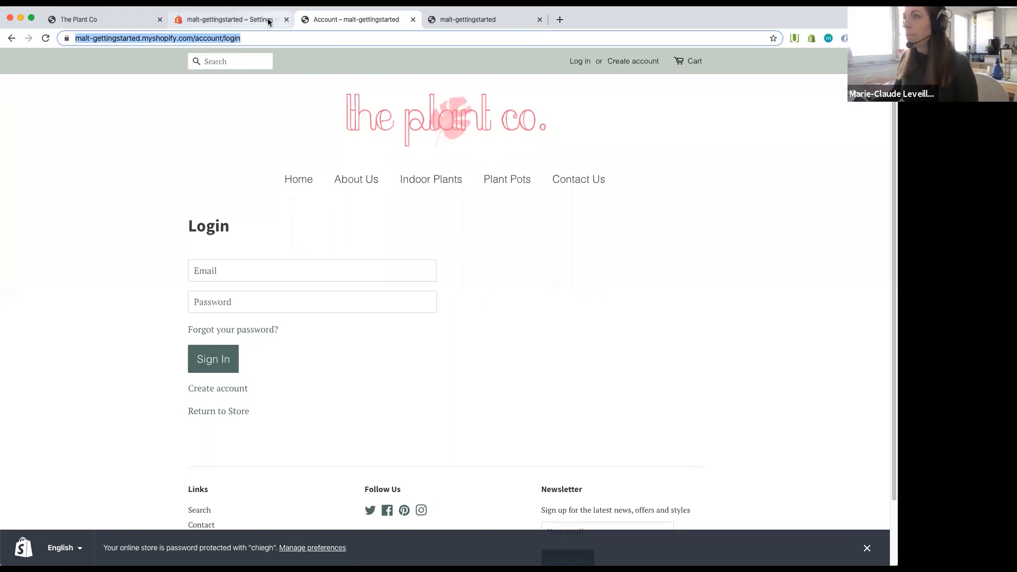
{"action": "left_click", "coordinate": [268, 20]}
{"action": "left_click", "coordinate": [72, 259]}
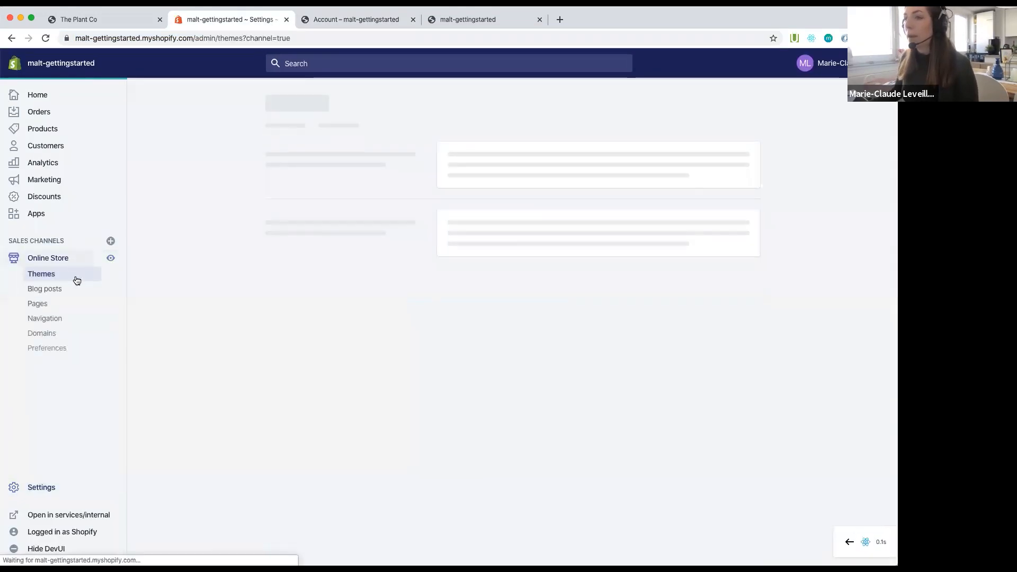
{"action": "left_click", "coordinate": [62, 319]}
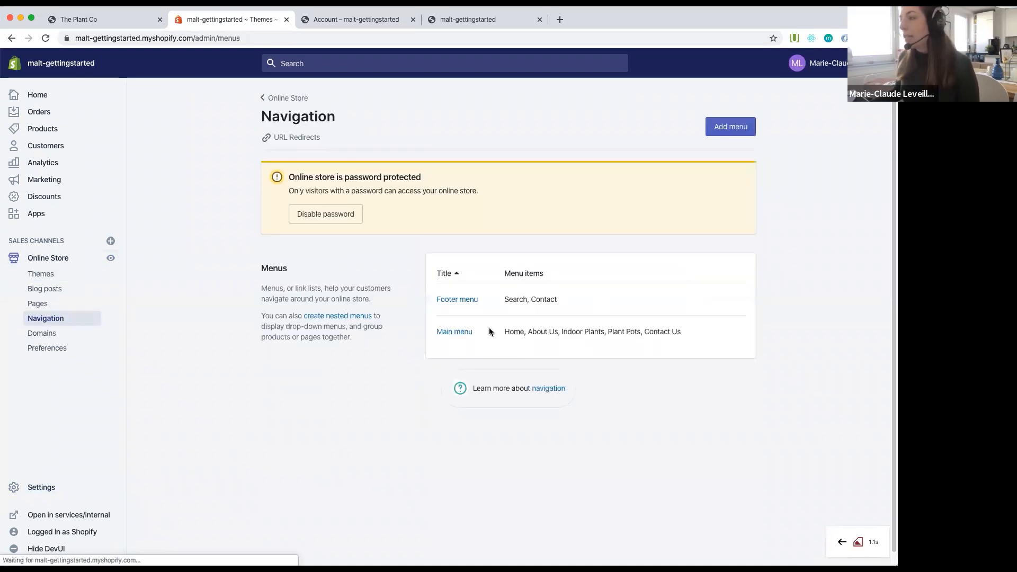
{"action": "left_click", "coordinate": [459, 335]}
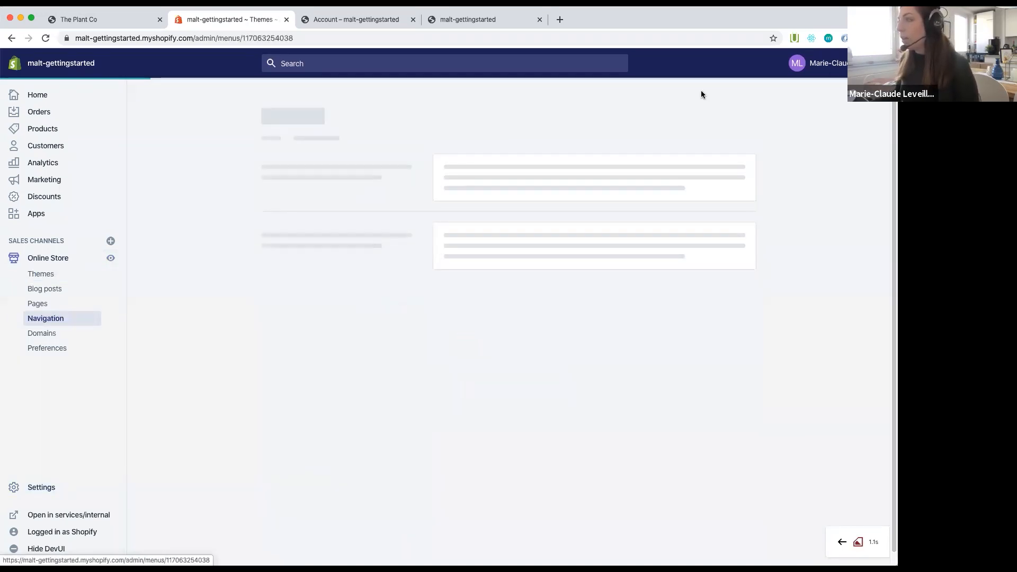
{"action": "left_click", "coordinate": [306, 416]}
{"action": "left_click", "coordinate": [357, 348]}
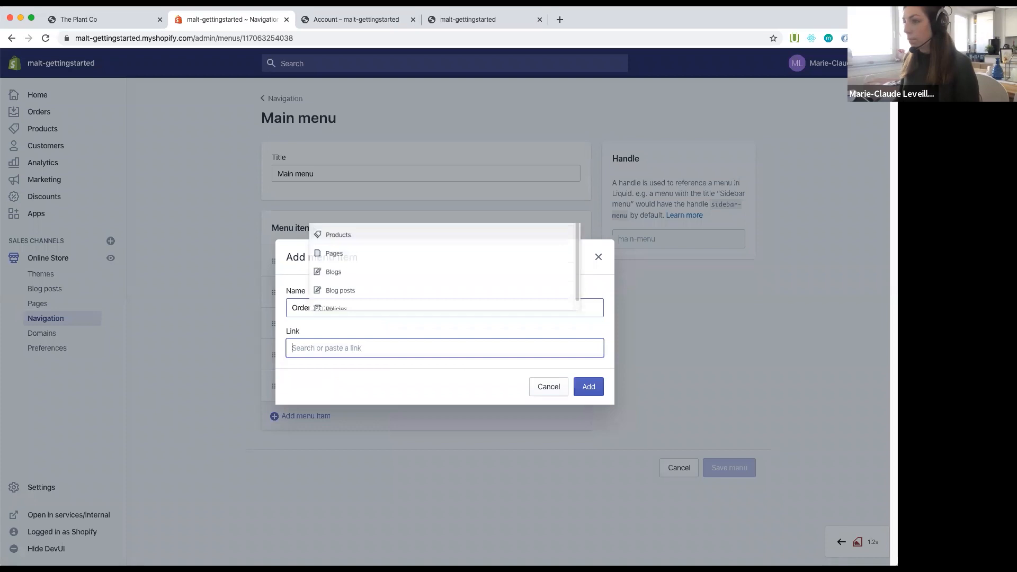
{"action": "key", "text": "ctrl+v"}
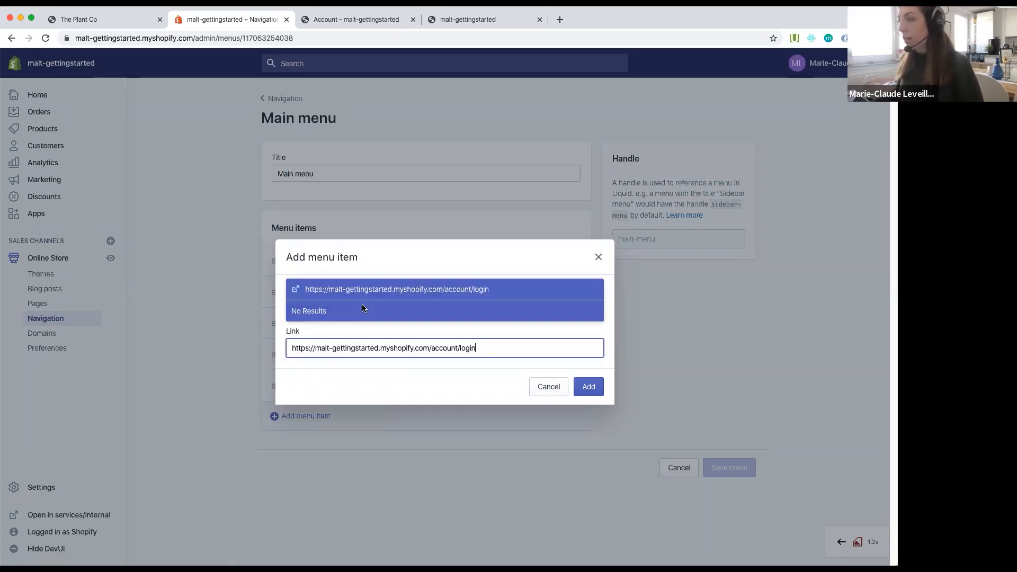
{"action": "left_click", "coordinate": [370, 291]}
{"action": "left_click", "coordinate": [589, 388]}
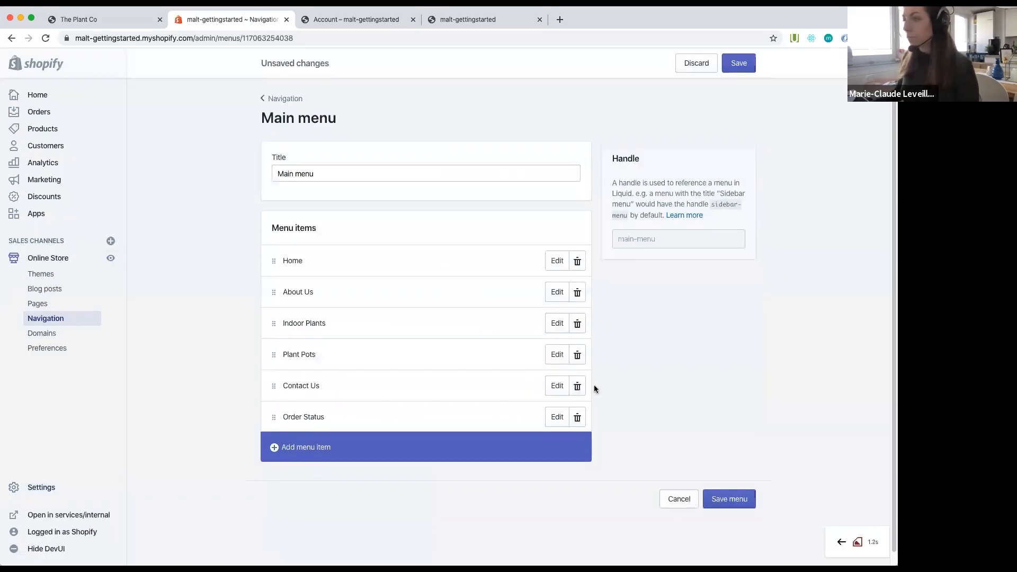
{"action": "left_click", "coordinate": [728, 500]}
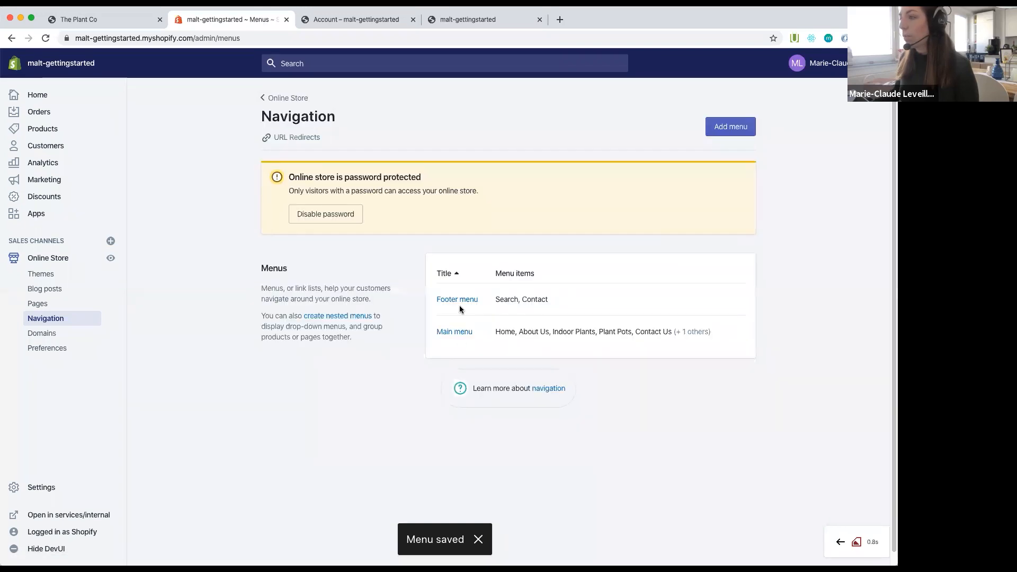
{"action": "left_click", "coordinate": [464, 300]}
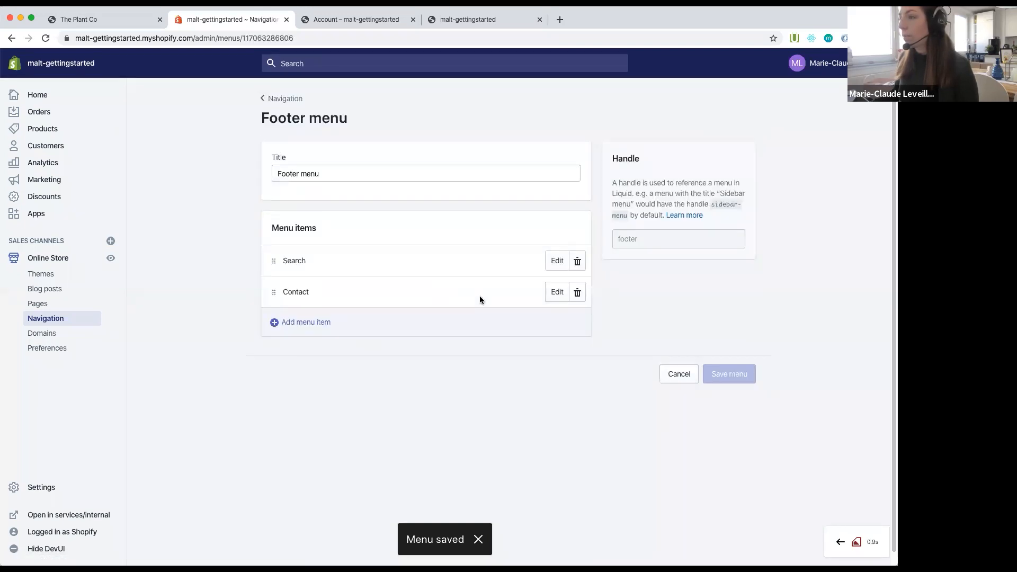
{"action": "left_click", "coordinate": [346, 321]}
{"action": "left_click", "coordinate": [373, 309]}
{"action": "type", "text": "O"}
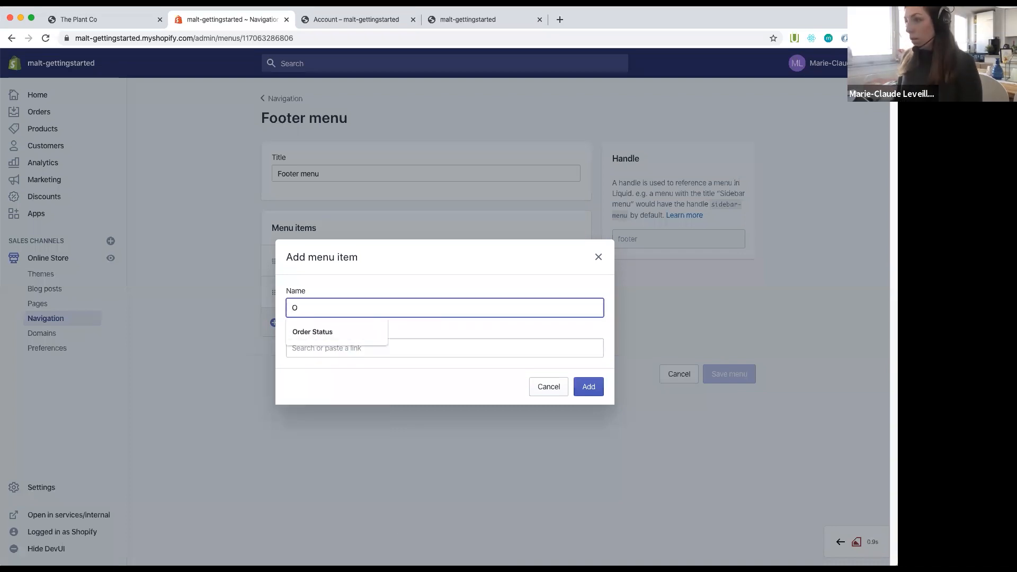
{"action": "type", "text": "rder Status"}
{"action": "key", "text": "Tab"}
{"action": "type", "text": "https://malt-gettingstarted.myshopify.com/account/login"}
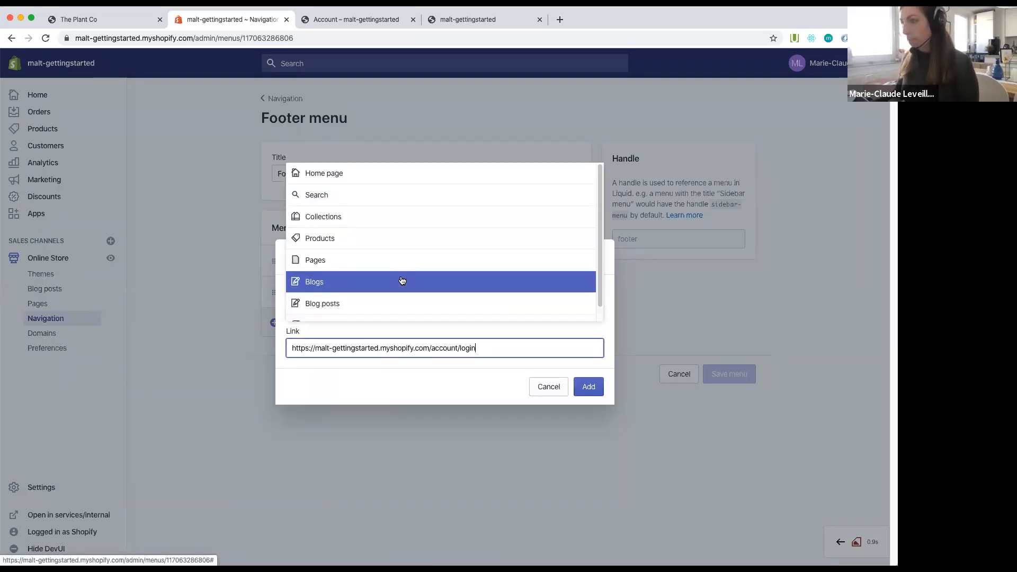
{"action": "key", "text": "Return"}
{"action": "left_click", "coordinate": [589, 386]}
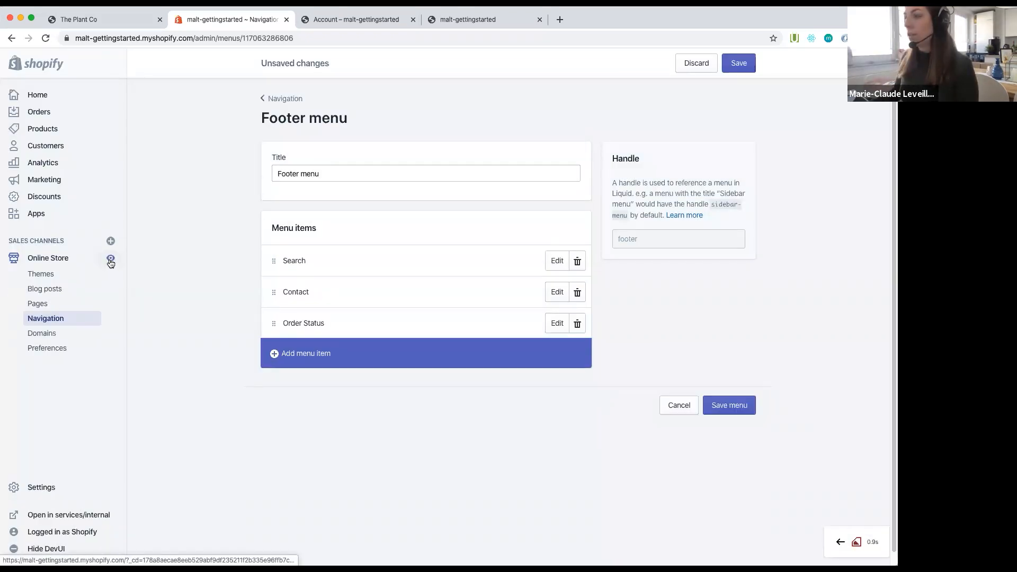
{"action": "left_click", "coordinate": [712, 406]}
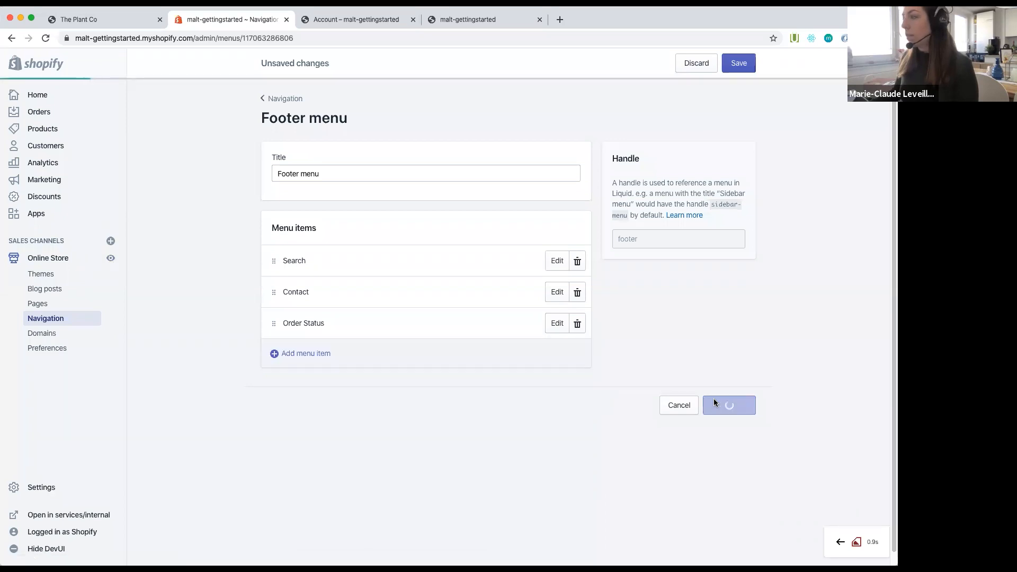
Step: View the live storefront and look over its main menu, product rows and video section
{"action": "left_click", "coordinate": [110, 258]}
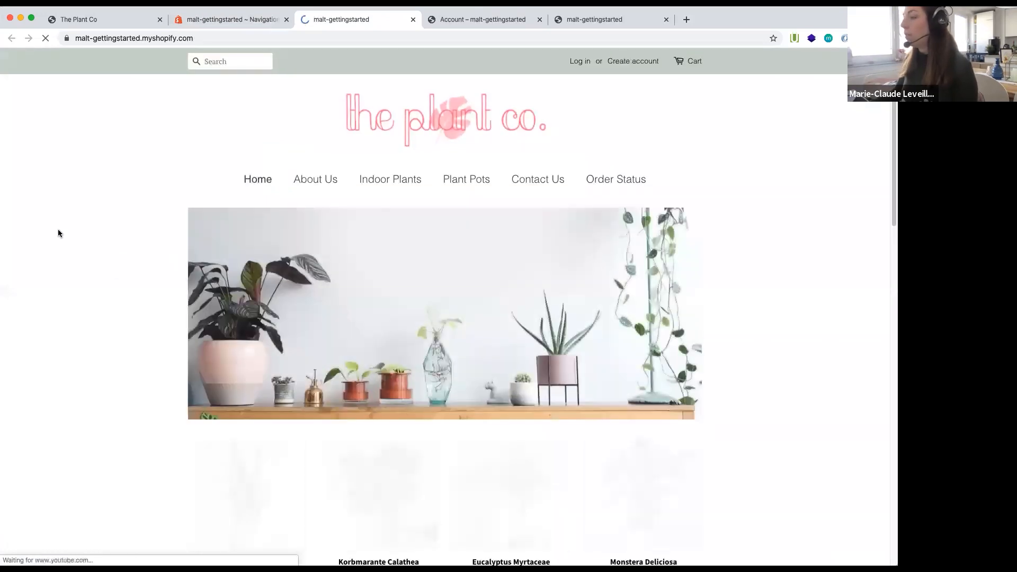
{"action": "scroll", "coordinate": [385, 333], "scroll_direction": "down", "scroll_amount": 7}
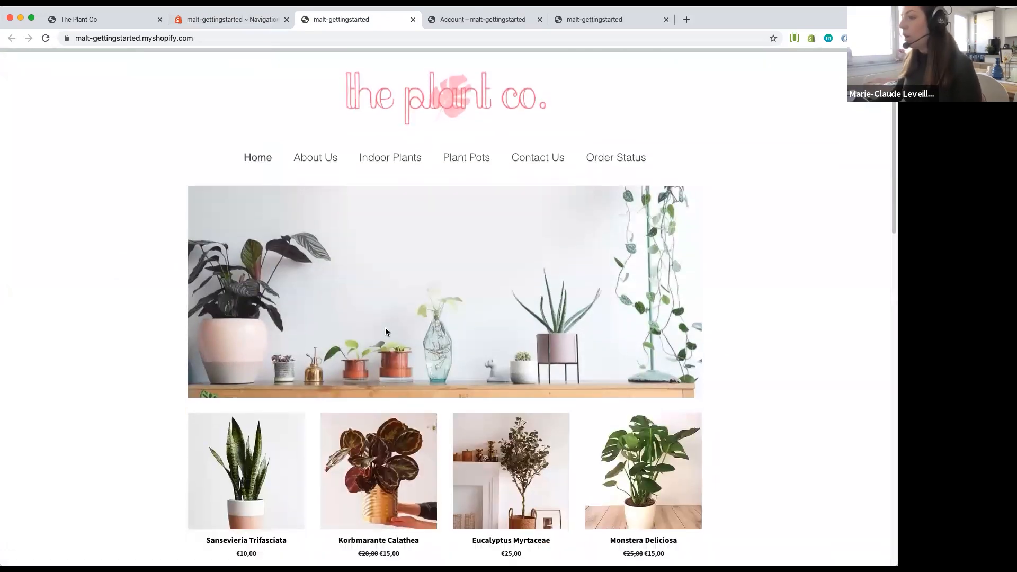
{"action": "scroll", "coordinate": [385, 333], "scroll_direction": "down", "scroll_amount": 9}
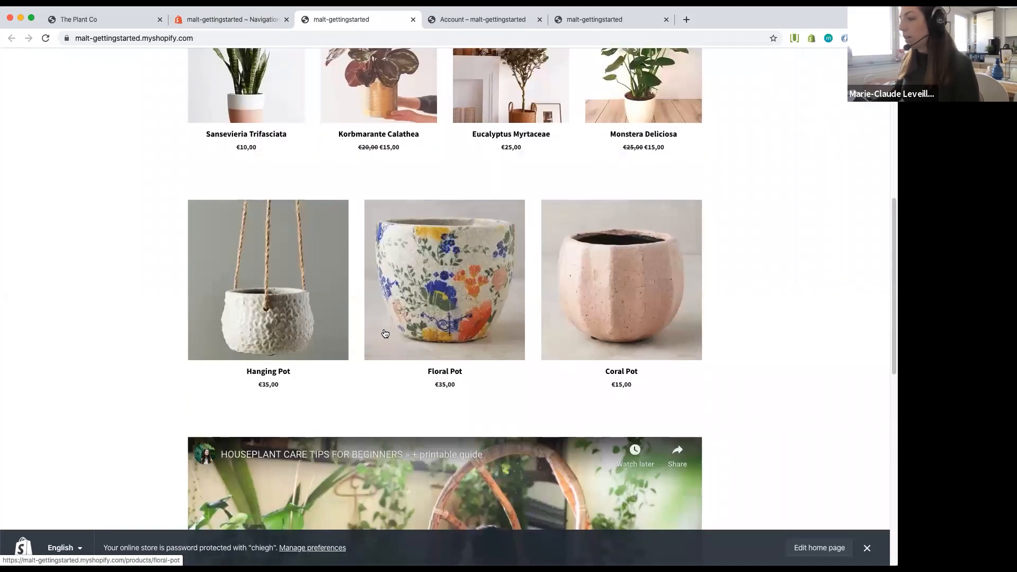
{"action": "scroll", "coordinate": [385, 333], "scroll_direction": "up", "scroll_amount": 16}
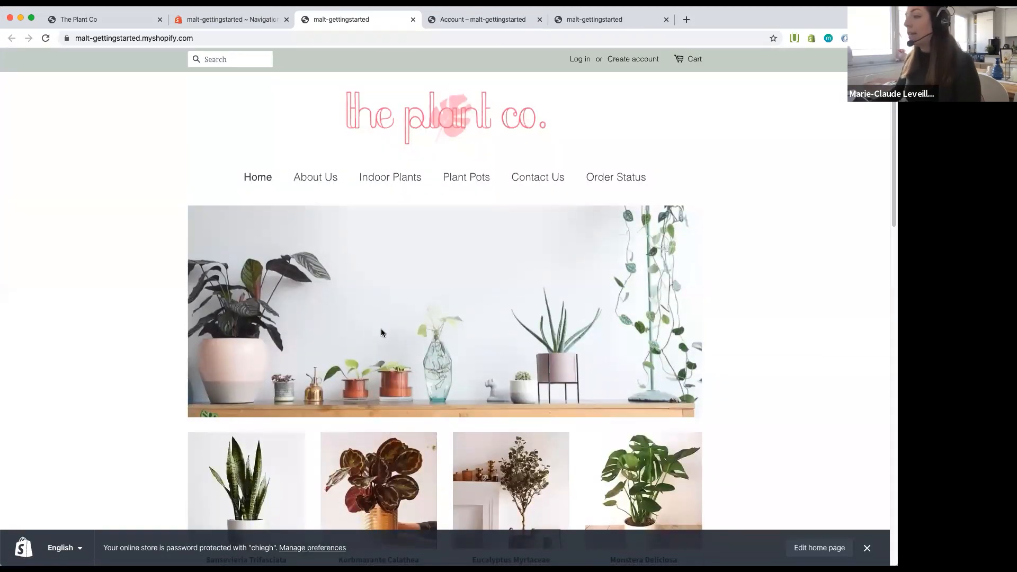
{"action": "scroll", "coordinate": [380, 329], "scroll_direction": "down", "scroll_amount": 1}
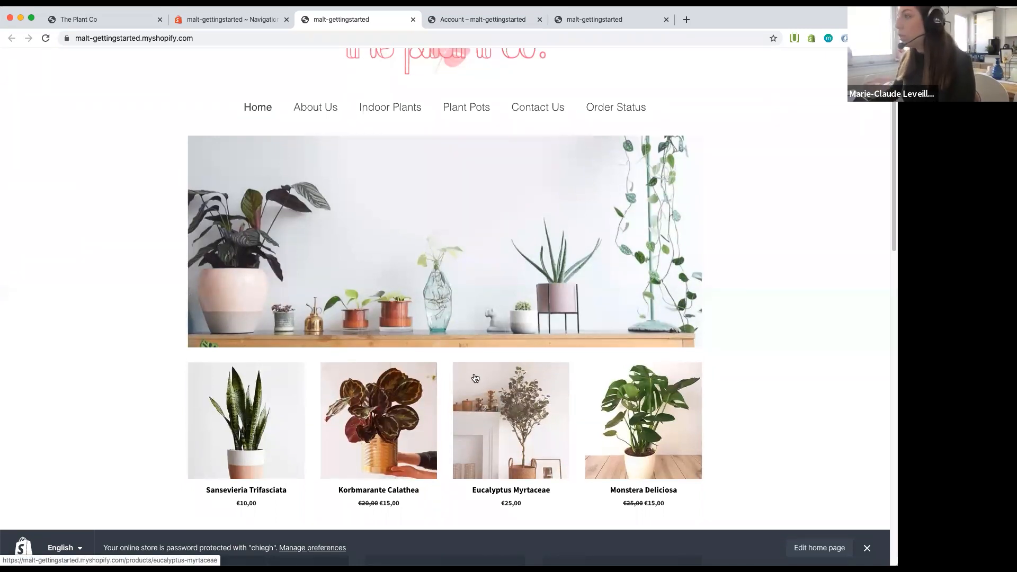
{"action": "scroll", "coordinate": [439, 357], "scroll_direction": "up", "scroll_amount": 1}
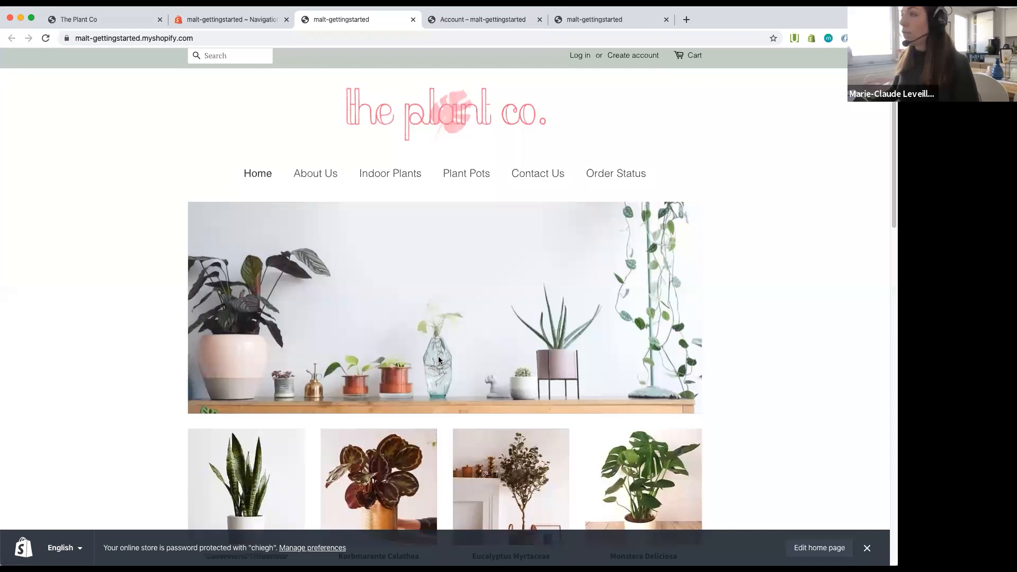
{"action": "scroll", "coordinate": [439, 360], "scroll_direction": "up", "scroll_amount": 1}
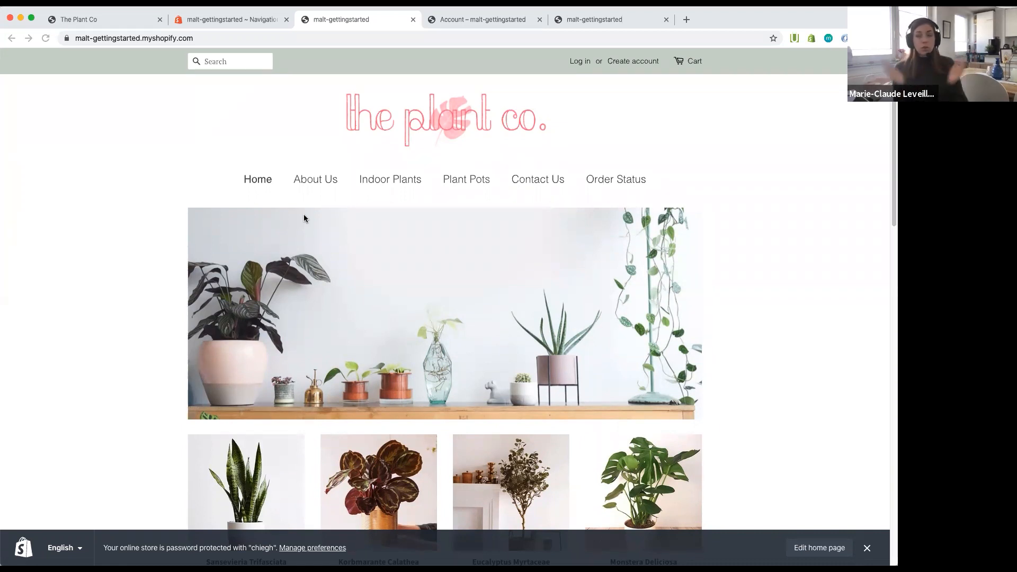
Step: Open the Shopify App Store at apps.shopify.com
{"action": "left_click", "coordinate": [113, 37]}
{"action": "type", "text": "apps.shopify.com"}
{"action": "key", "text": "Return"}
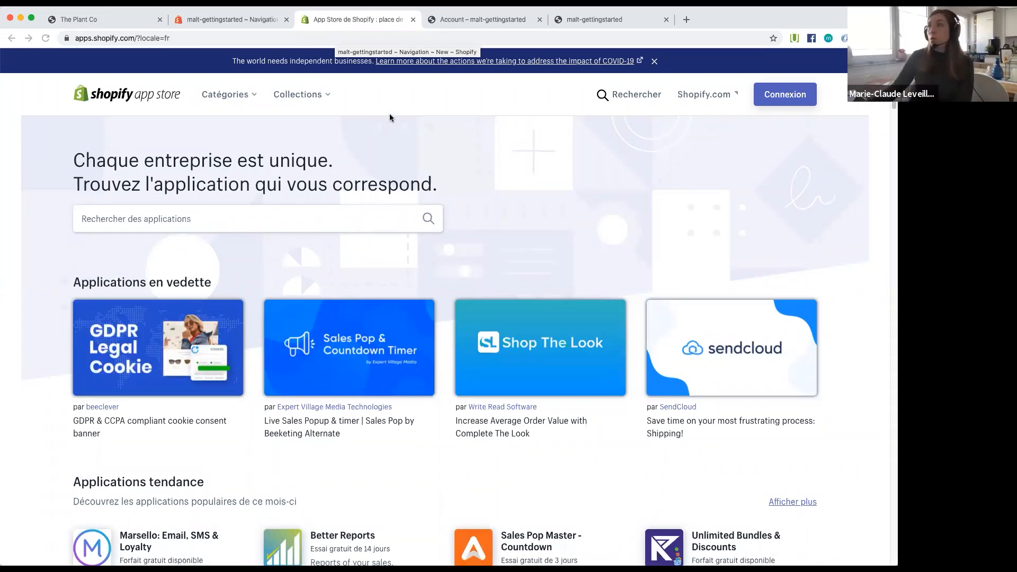
Step: Search help.shopify.com for "gdpr" and open the GDPR overview article
{"action": "left_click", "coordinate": [561, 27]}
{"action": "left_click", "coordinate": [555, 41]}
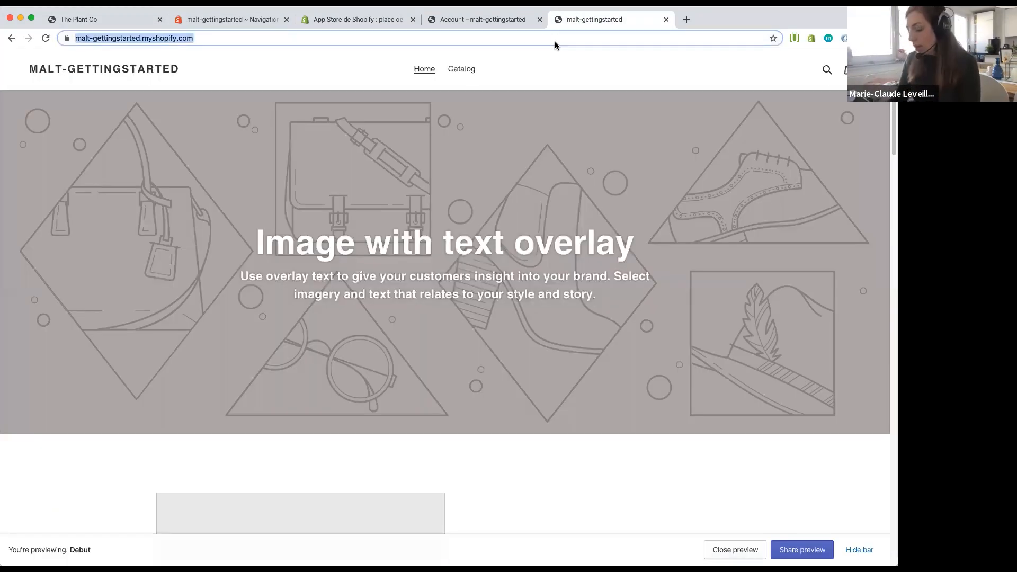
{"action": "type", "text": "help.shopify.com"}
{"action": "key", "text": "Tab"}
{"action": "type", "text": "g"}
{"action": "key", "text": "BackSpace"}
{"action": "type", "text": "rg"}
{"action": "key", "text": "BackSpace"}
{"action": "key", "text": "BackSpace"}
{"action": "type", "text": "gdpr"}
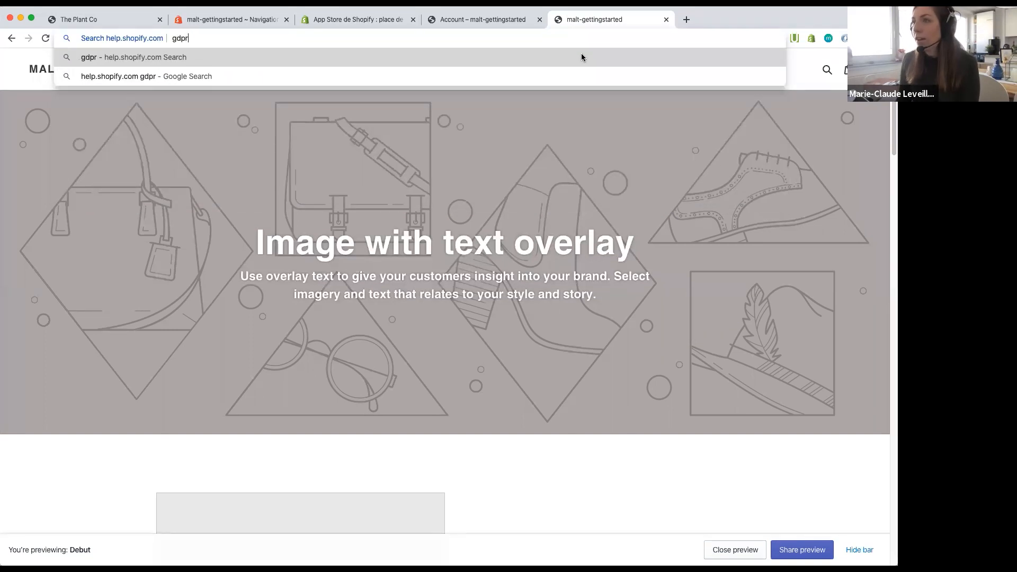
{"action": "key", "text": "Return"}
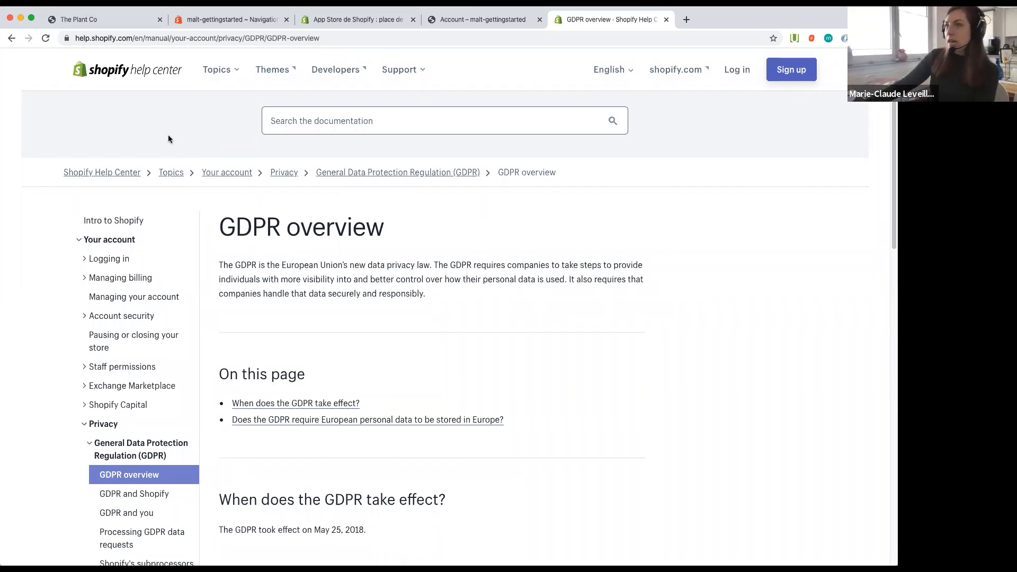
Step: Search apps.shopify.com for "weglot" and open the listing of the Traduisez votre store - Weglot app
{"action": "left_click", "coordinate": [354, 40]}
{"action": "type", "text": "apps"}
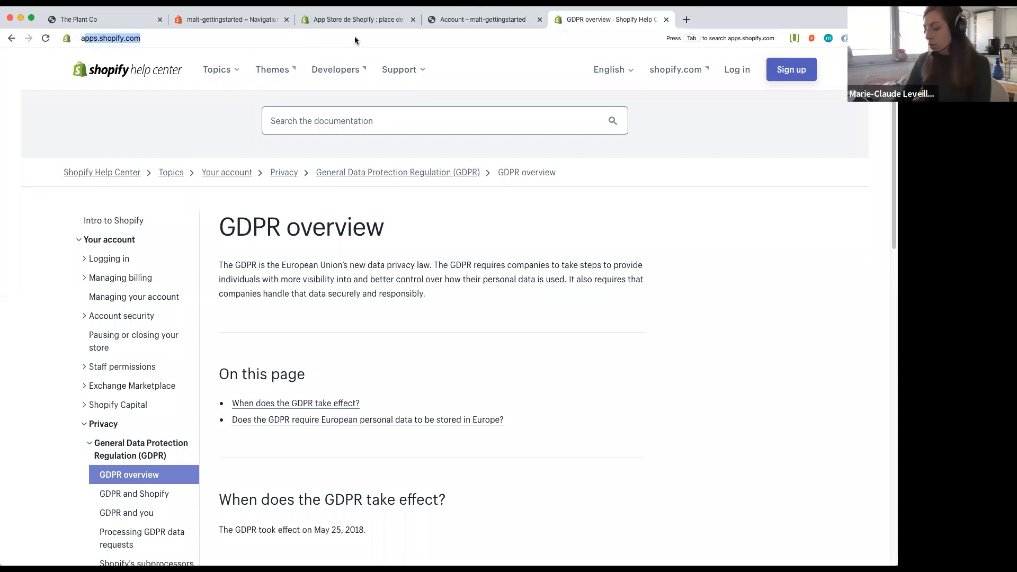
{"action": "key", "text": "Tab"}
{"action": "type", "text": "weeglk"}
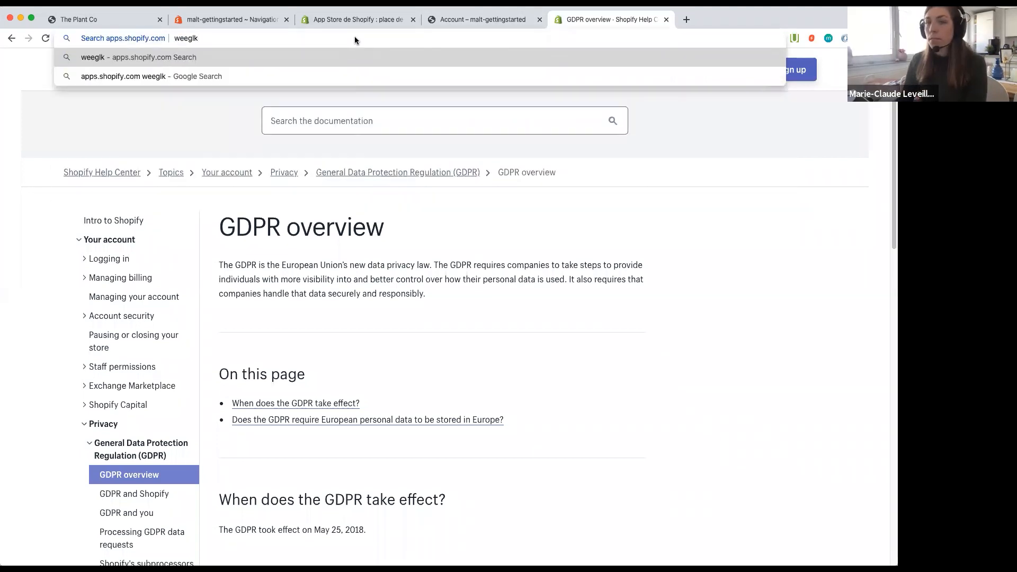
{"action": "left_click", "coordinate": [157, 9]}
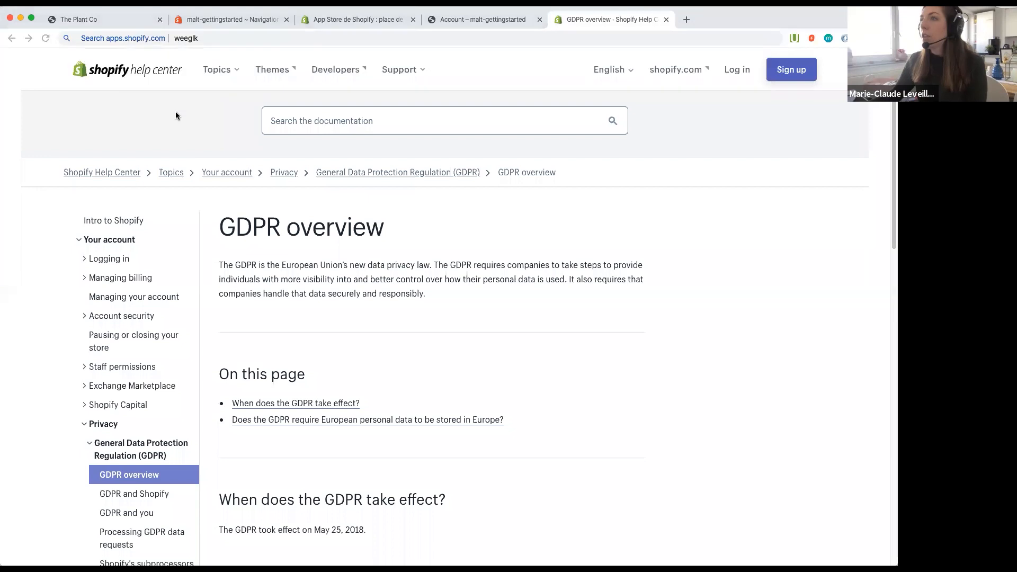
{"action": "left_click", "coordinate": [202, 39]}
{"action": "key", "text": "BackSpace"}
{"action": "key", "text": "BackSpace"}
{"action": "key", "text": "BackSpace"}
{"action": "key", "text": "BackSpace"}
{"action": "type", "text": "glot"}
{"action": "key", "text": "Return"}
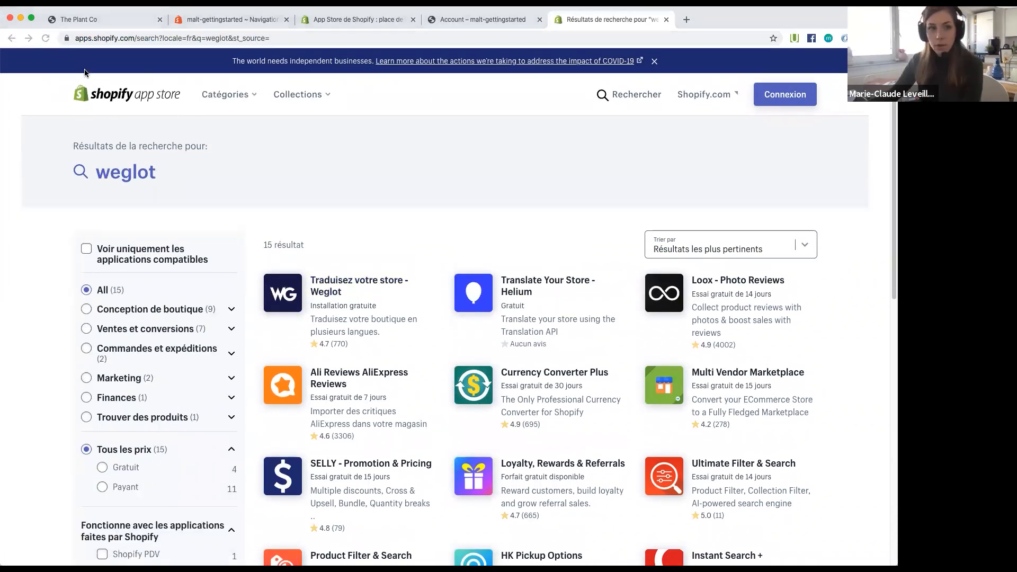
{"action": "left_click", "coordinate": [295, 287]}
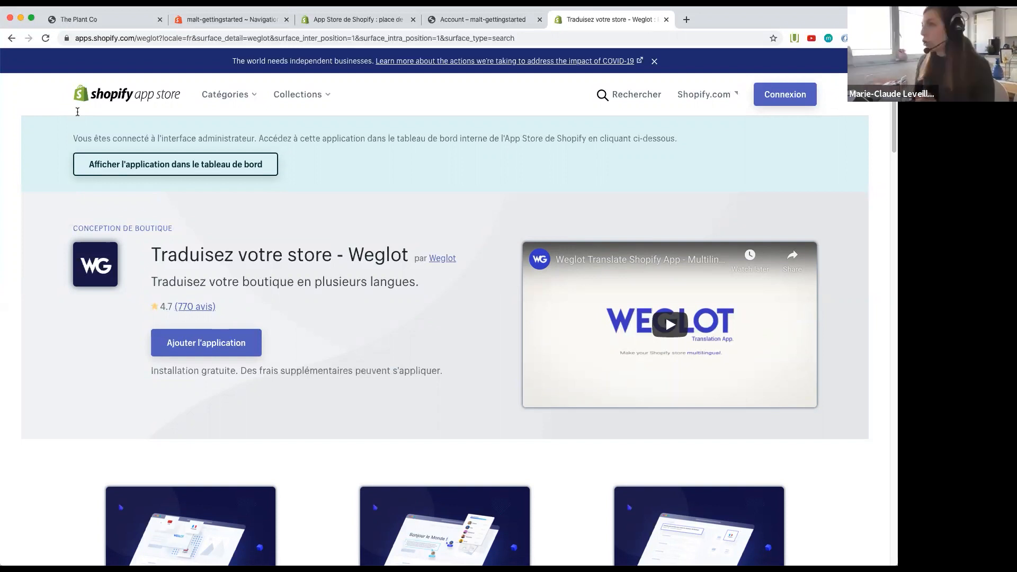
Step: On The Plant Co storefront, add the Sansevieria Trifasciata from Indoor Plants to the cart, view its checkout and return to the home page
{"action": "left_click", "coordinate": [111, 22]}
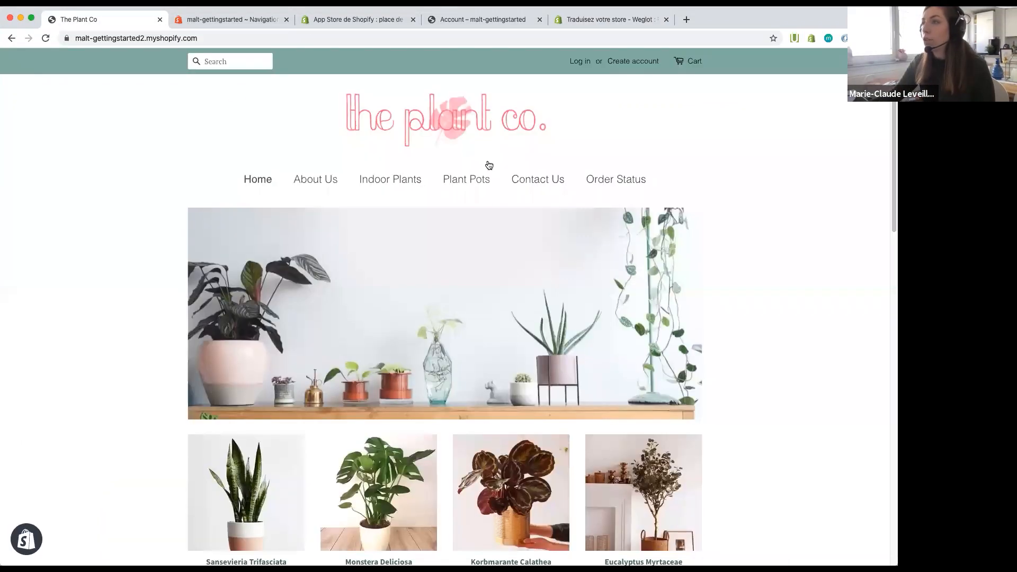
{"action": "left_click", "coordinate": [389, 182]}
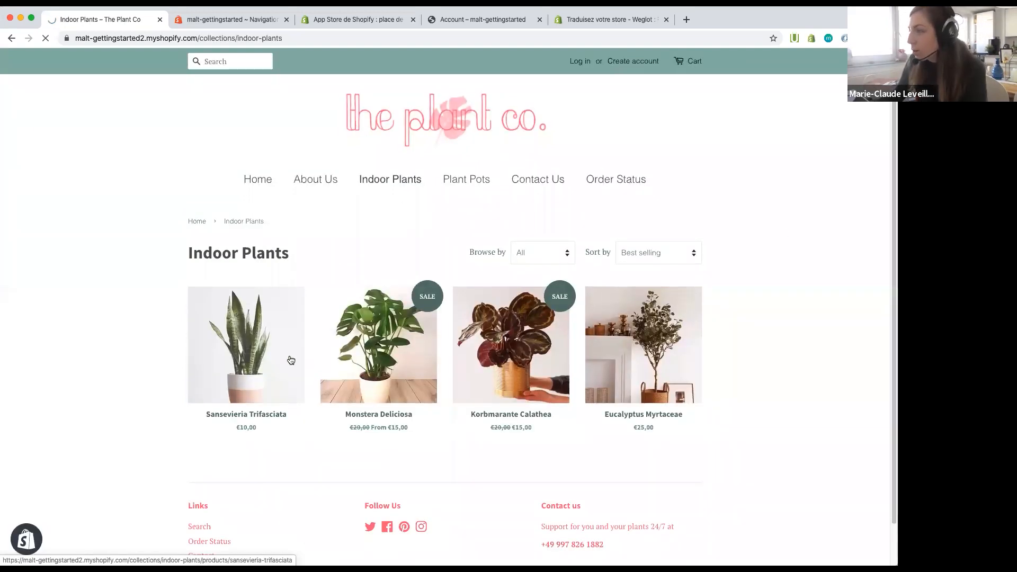
{"action": "left_click", "coordinate": [291, 360]}
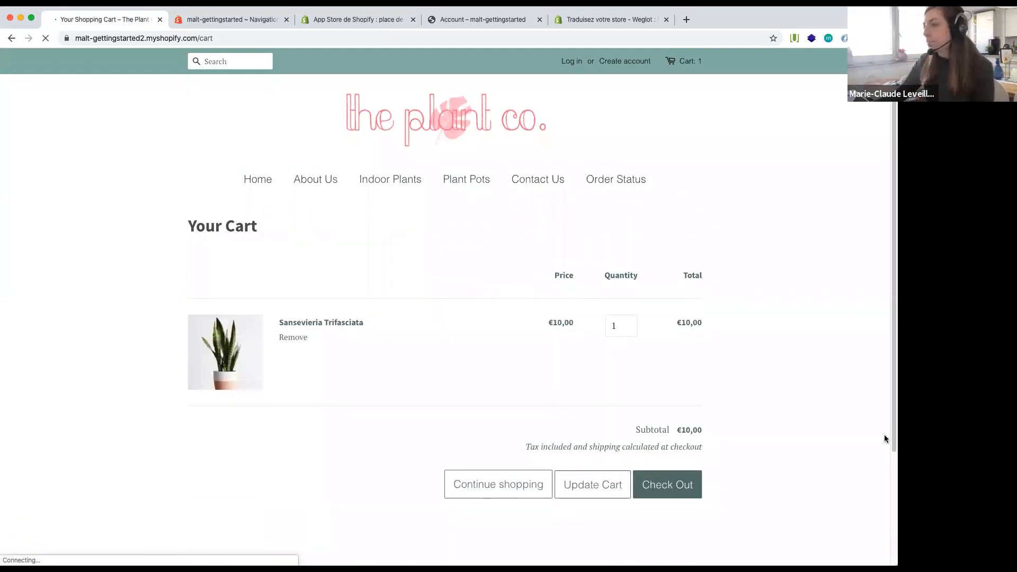
{"action": "left_click", "coordinate": [691, 487]}
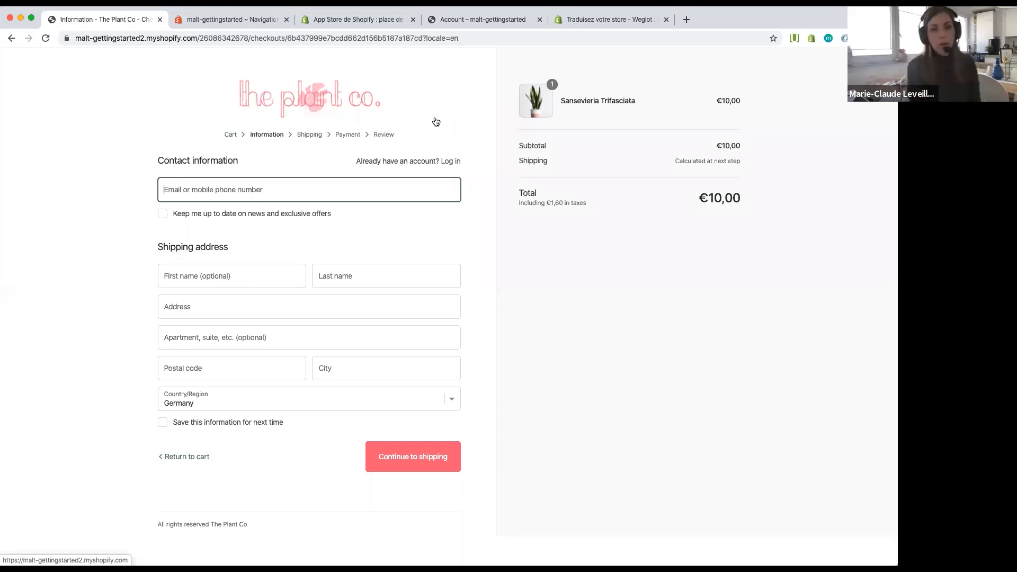
{"action": "left_click", "coordinate": [286, 87]}
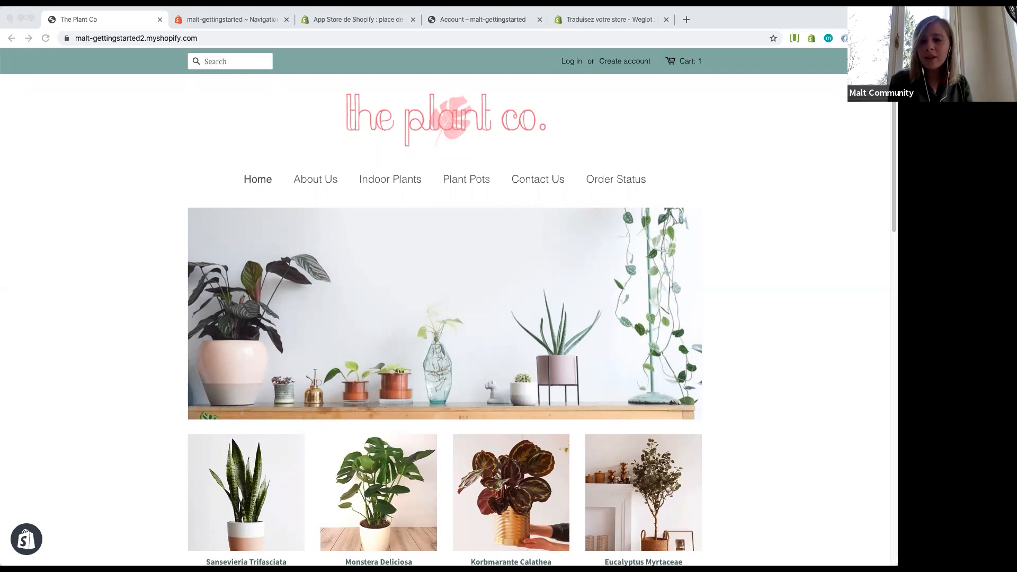
{"action": "key", "text": "super+Tab"}
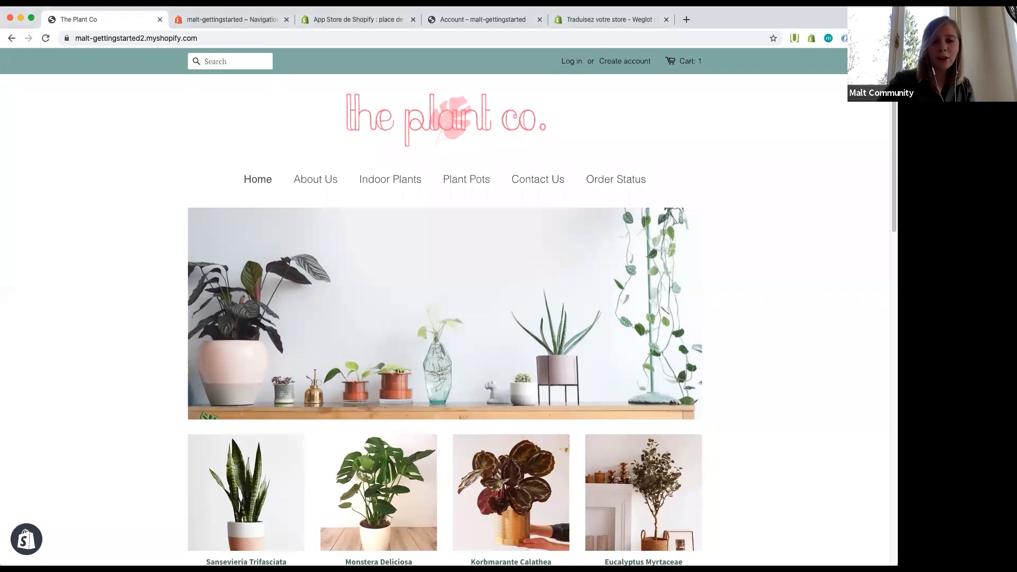